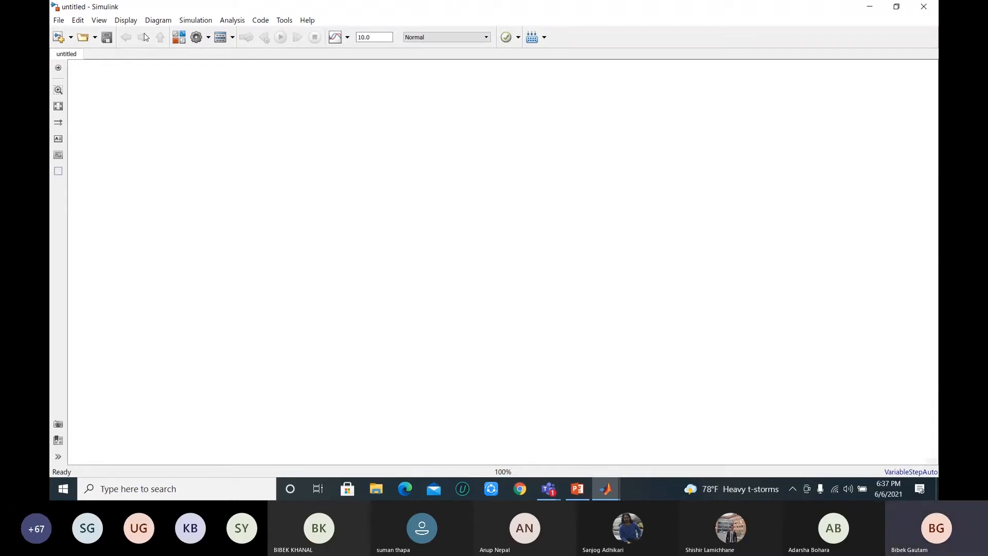
Step: Search the block library for "battery" and add the Extra Sources Battery block to the empty model
{"action": "left_click", "coordinate": [178, 37]}
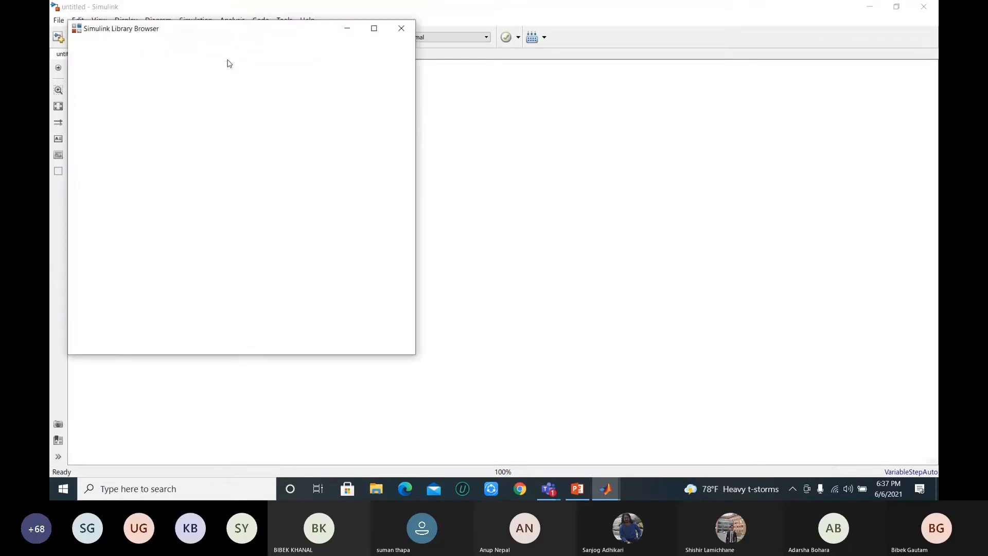
{"action": "double_click", "coordinate": [143, 46]}
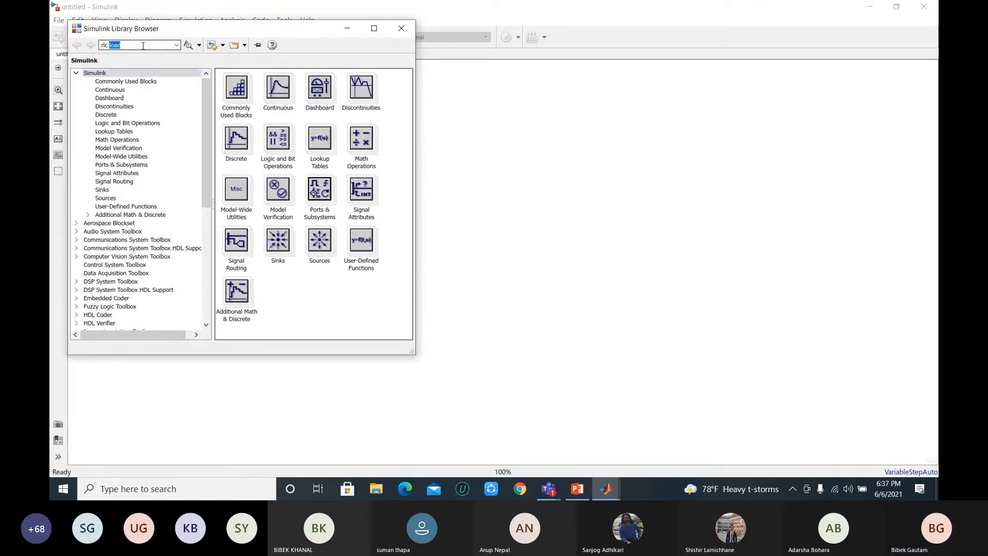
{"action": "key", "text": "BackSpace"}
{"action": "key", "text": "BackSpace"}
{"action": "key", "text": "BackSpace"}
{"action": "key", "text": "BackSpace"}
{"action": "key", "text": "BackSpace"}
{"action": "type", "text": "battery"}
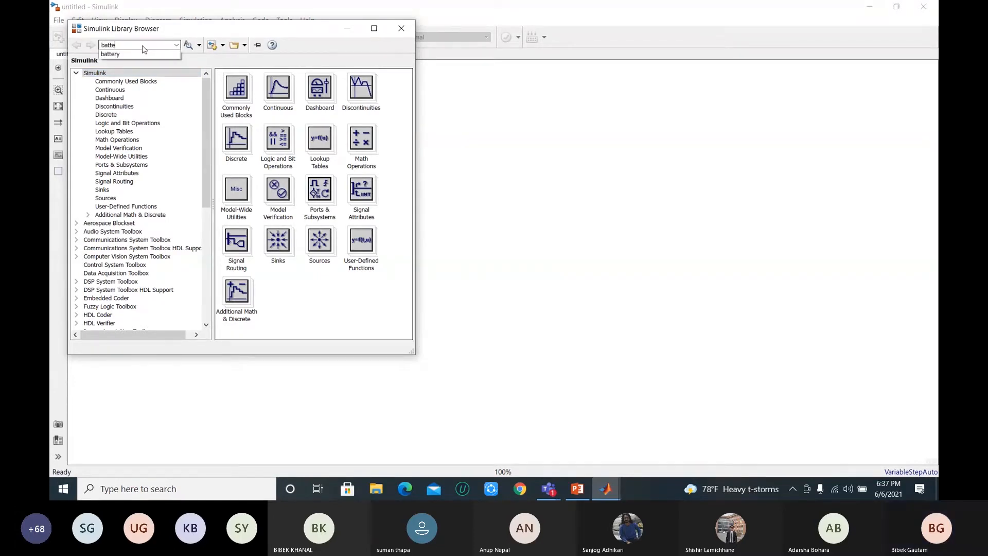
{"action": "left_click", "coordinate": [134, 55]}
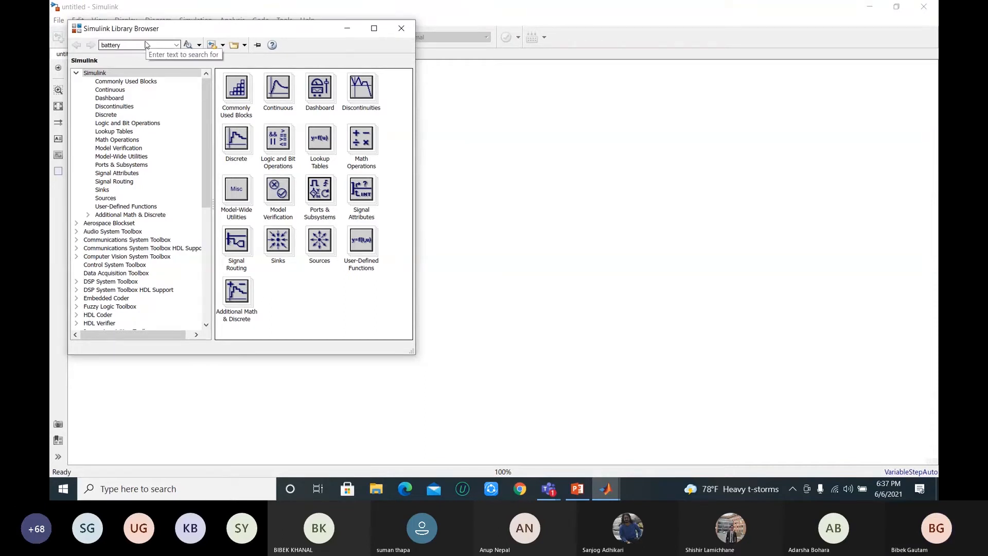
{"action": "key", "text": "Return"}
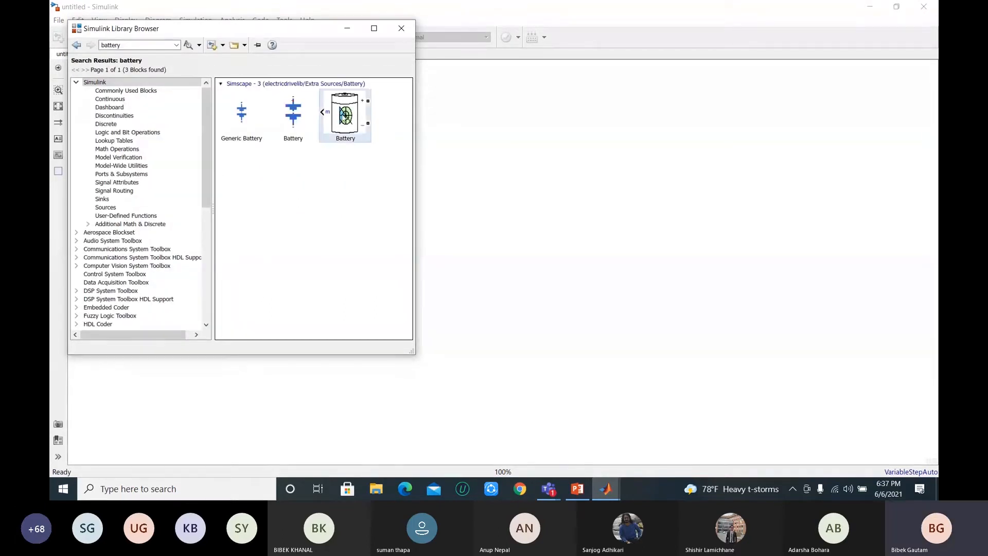
{"action": "left_click_drag", "start_coordinate": [344, 116], "coordinate": [569, 222]}
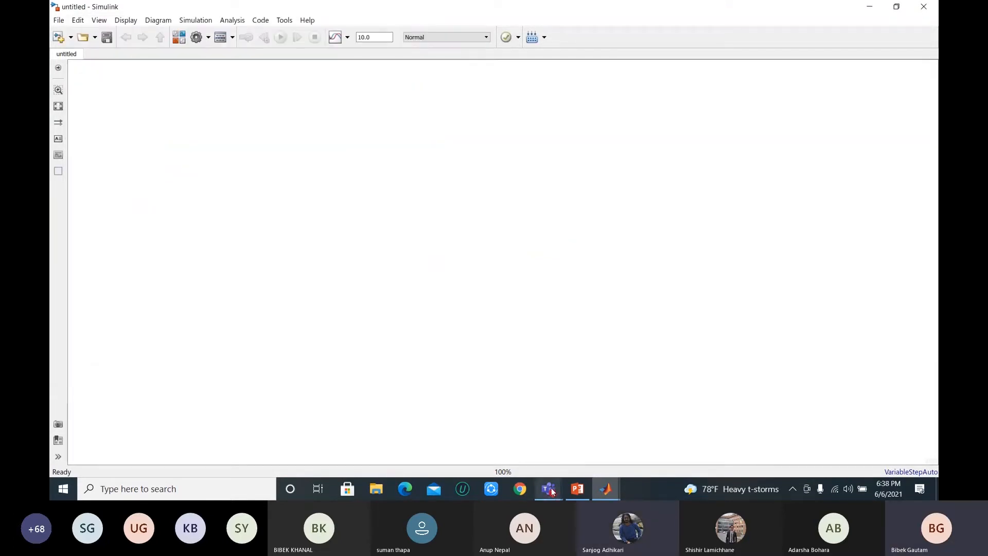
{"action": "double_click", "coordinate": [539, 212]}
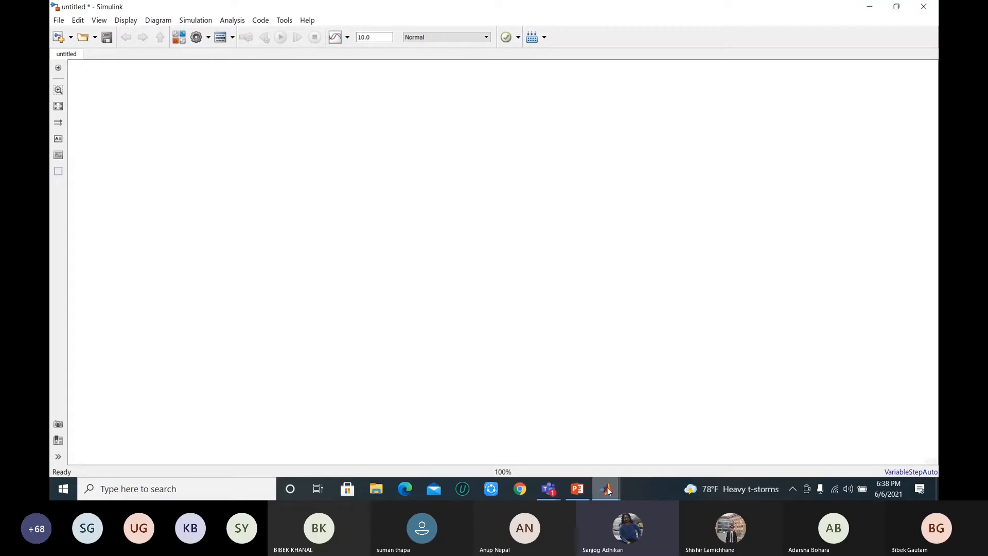
{"action": "mouse_move", "coordinate": [608, 487]}
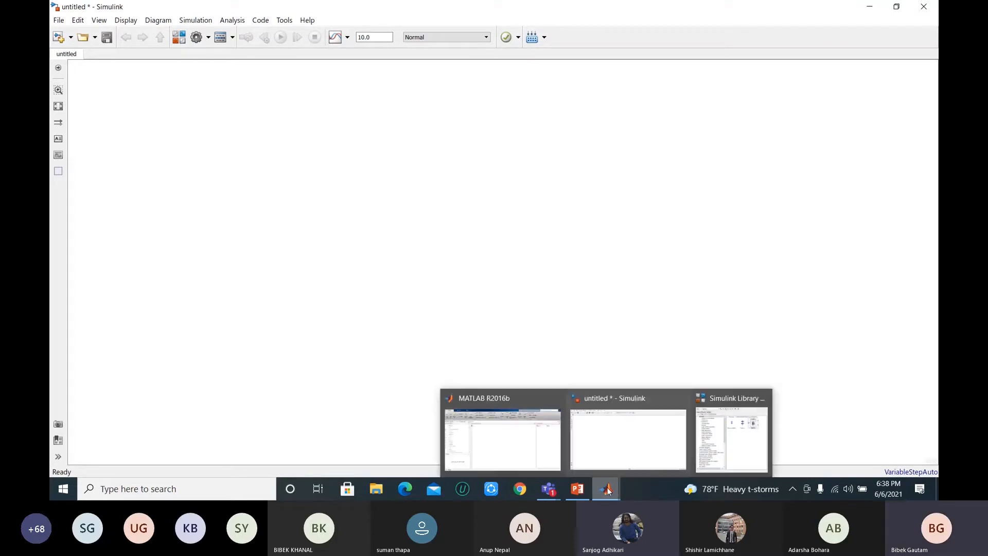
{"action": "left_click", "coordinate": [718, 441]}
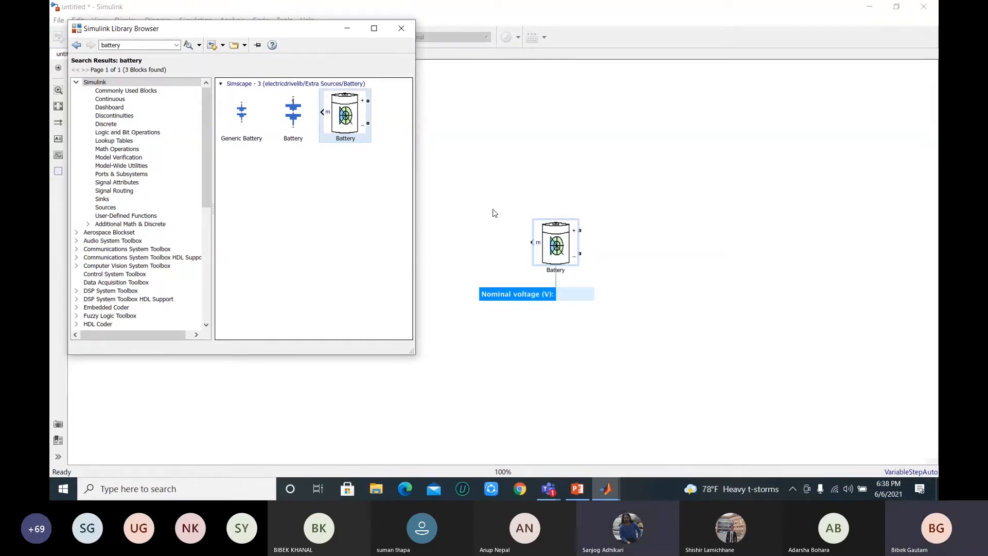
{"action": "left_click", "coordinate": [619, 249]}
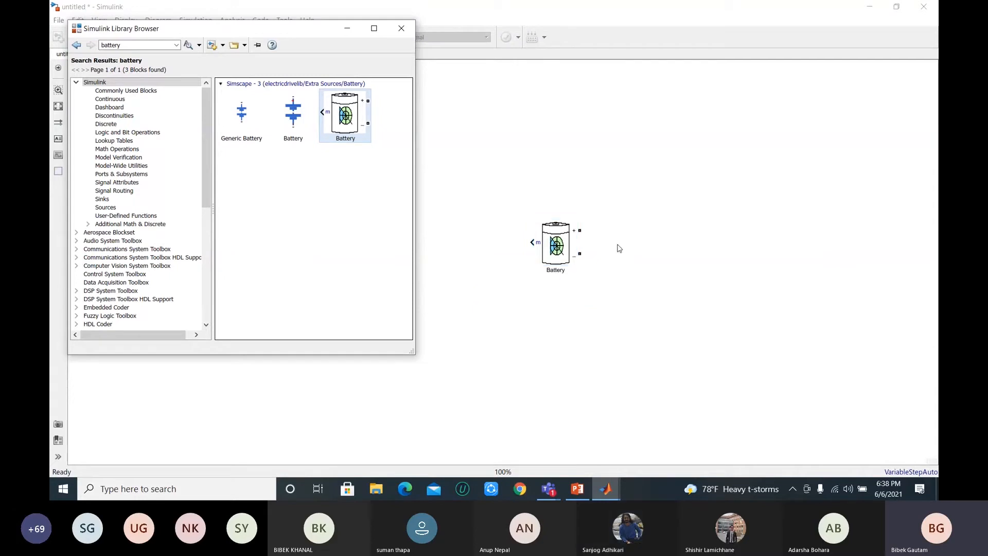
{"action": "left_click", "coordinate": [647, 247]}
Step: Reposition the Battery block to the upper middle of the diagram
{"action": "left_click_drag", "start_coordinate": [557, 248], "coordinate": [452, 225]}
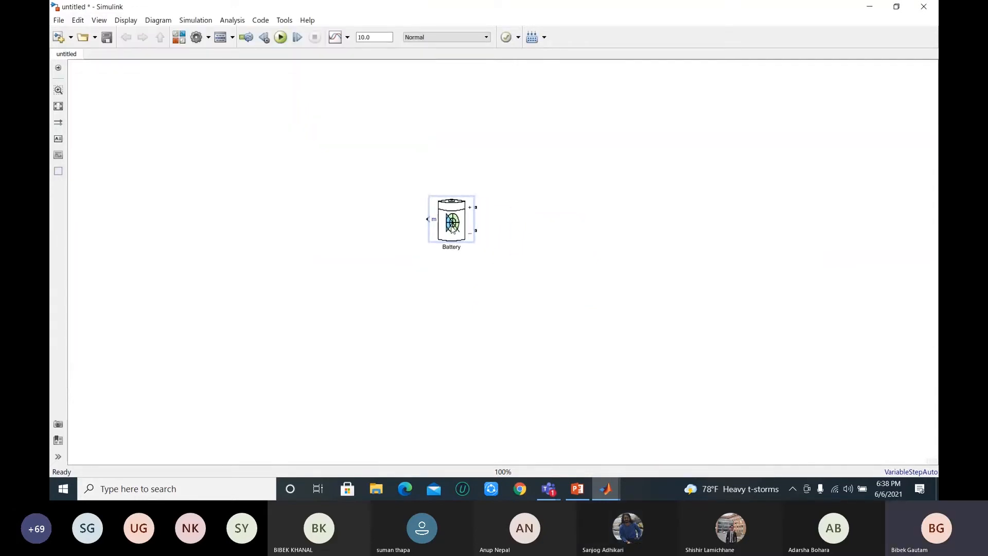
{"action": "left_click", "coordinate": [546, 202]}
{"action": "left_click", "coordinate": [448, 212]}
{"action": "mouse_move", "coordinate": [459, 221]}
{"action": "left_mouse_down"}
{"action": "mouse_move", "coordinate": [470, 202]}
{"action": "mouse_move", "coordinate": [448, 209]}
{"action": "left_mouse_up"}
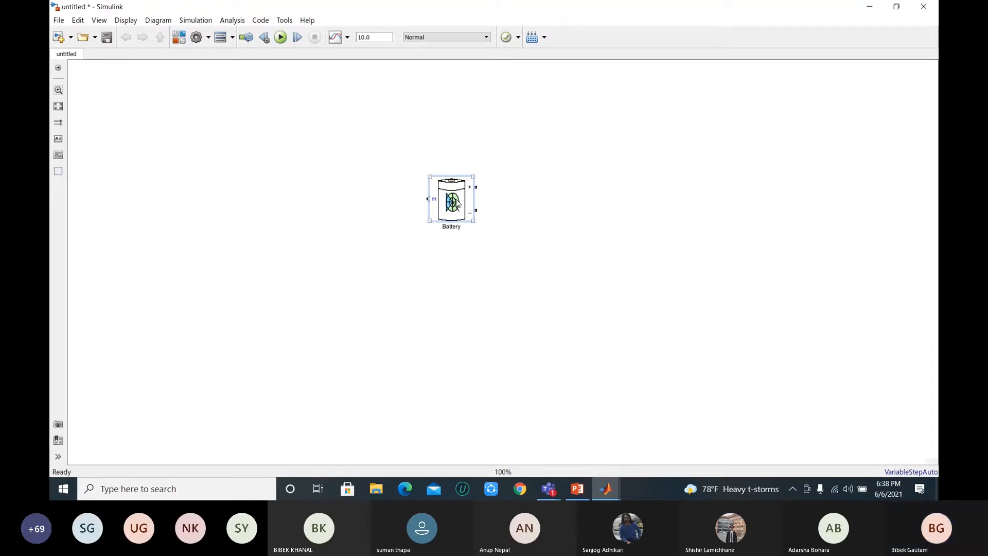
{"action": "right_click", "coordinate": [460, 180]}
{"action": "left_click", "coordinate": [462, 172]}
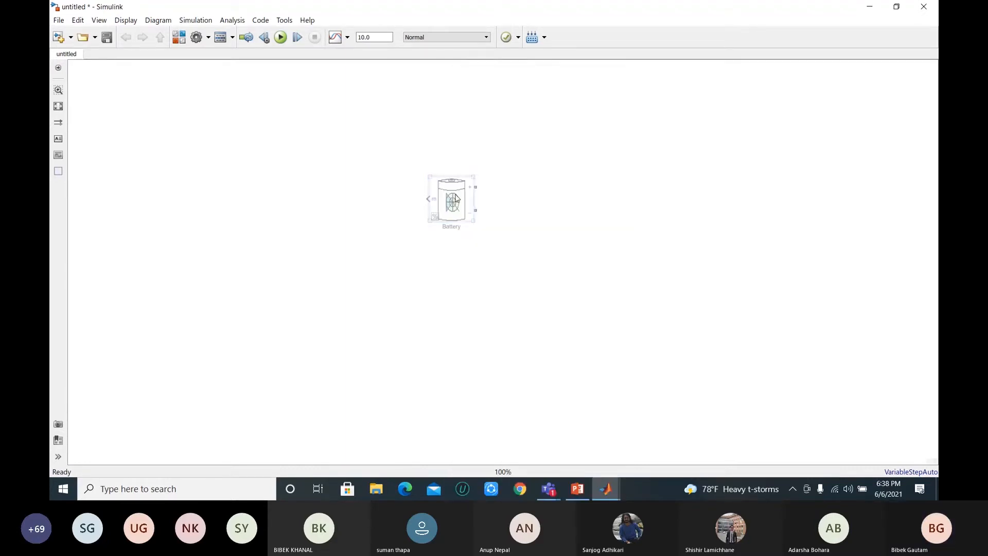
{"action": "key", "text": "ctrl+z"}
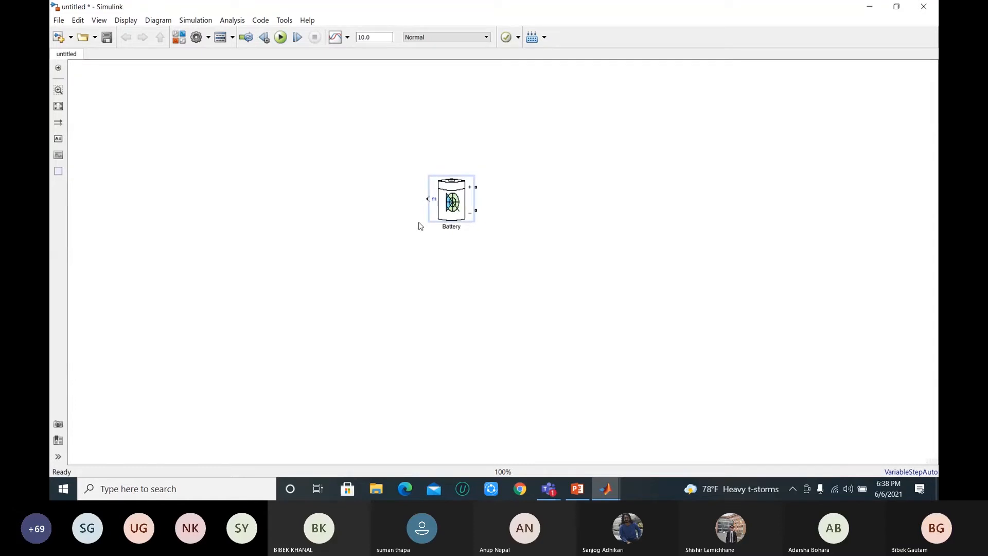
Step: Flip the Battery block horizontally so its plus and minus terminals face left
{"action": "right_click", "coordinate": [461, 190]}
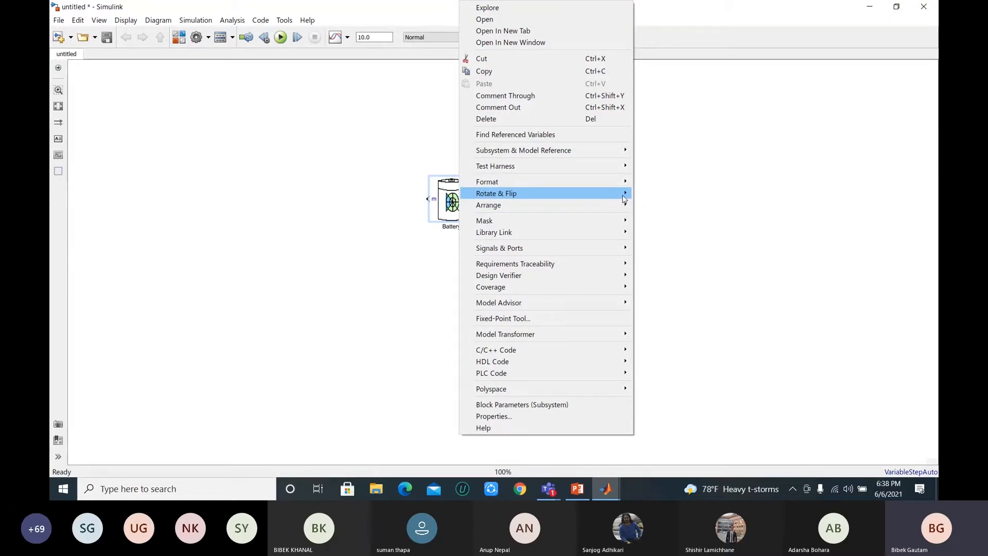
{"action": "mouse_move", "coordinate": [622, 198]}
{"action": "mouse_move", "coordinate": [693, 223]}
{"action": "left_click", "coordinate": [809, 224]}
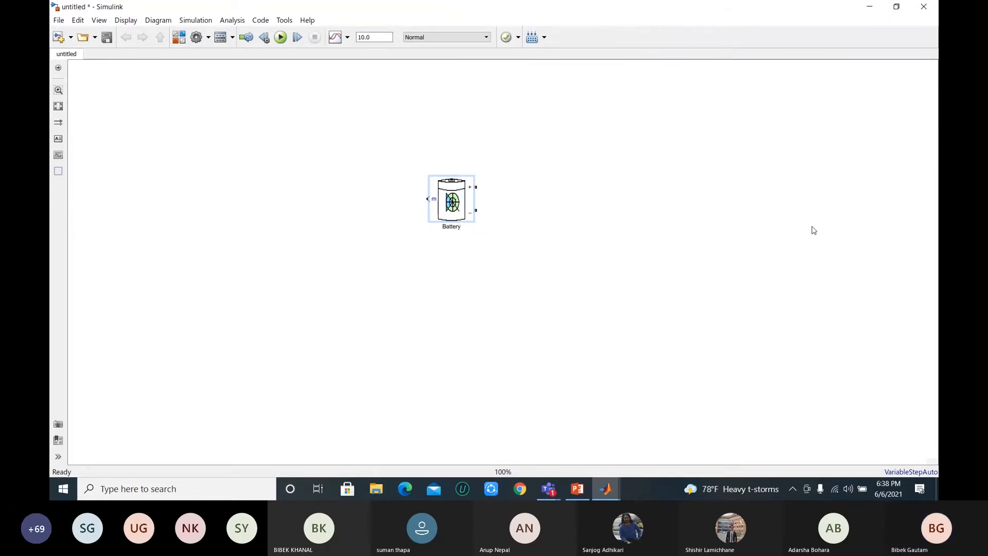
{"action": "left_click", "coordinate": [521, 273]}
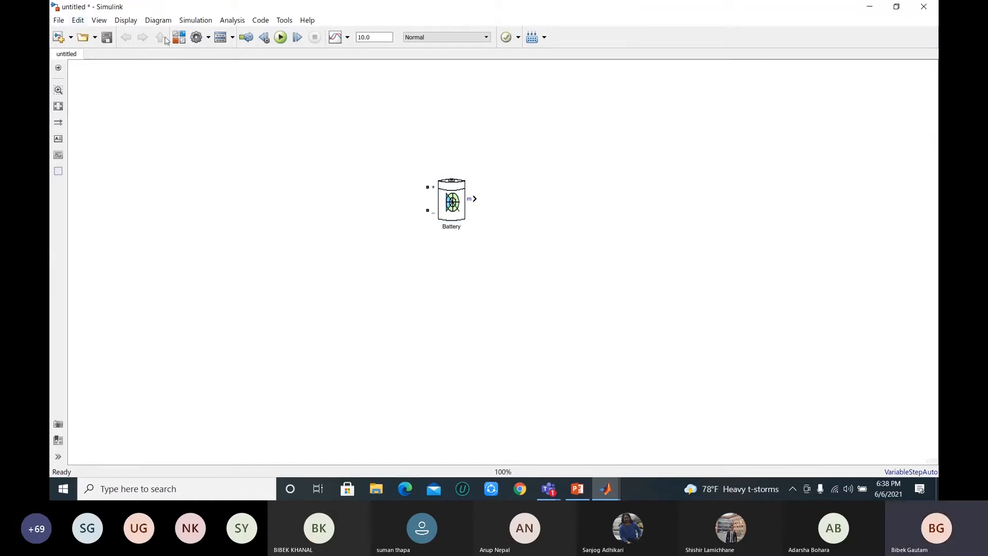
Step: Search the block library for "dc voltage source" and add the powerlib Electrical Sources DC Voltage Source block to the model
{"action": "left_click", "coordinate": [180, 39]}
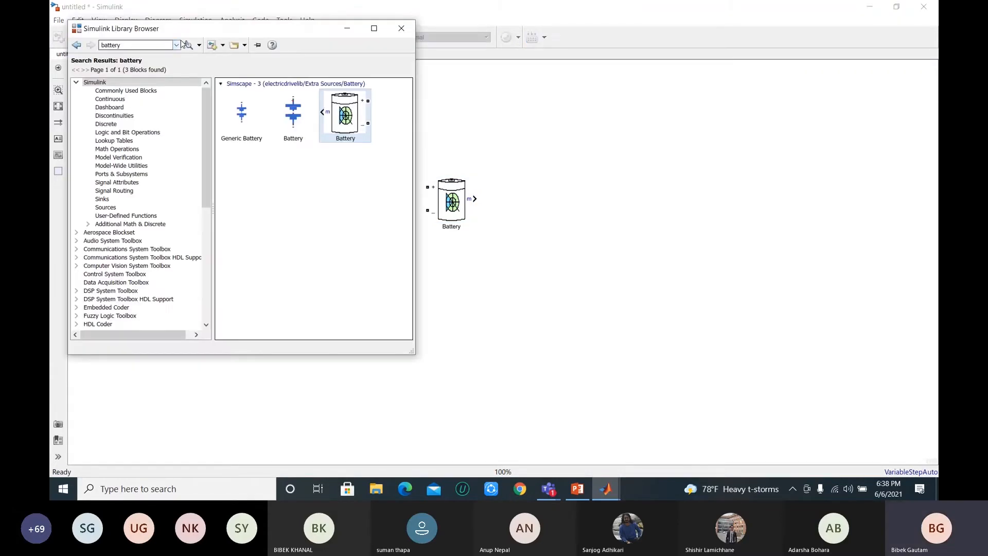
{"action": "double_click", "coordinate": [135, 48]}
{"action": "type", "text": "vo"}
{"action": "key", "text": "BackSpace"}
{"action": "type", "text": "dc voltage spurce"}
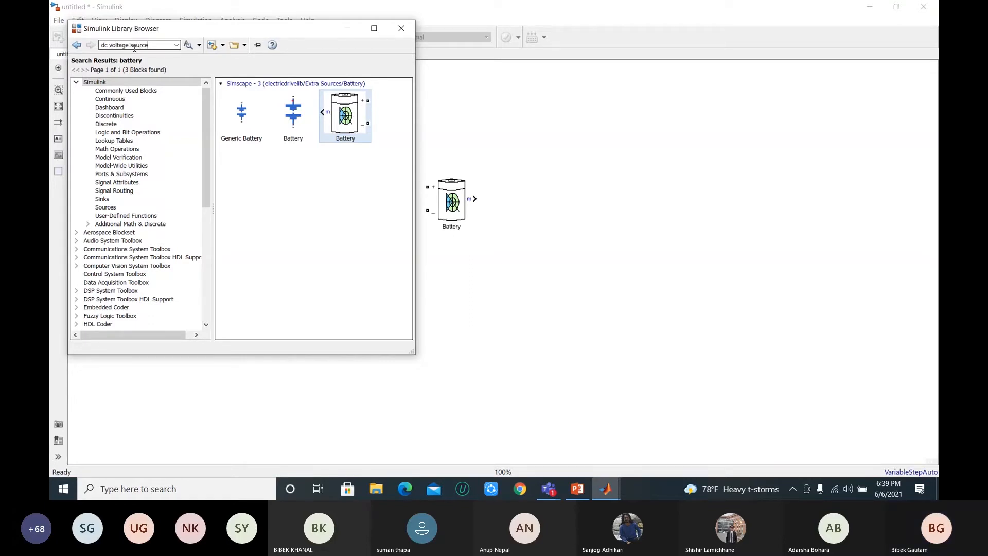
{"action": "key", "text": "Return"}
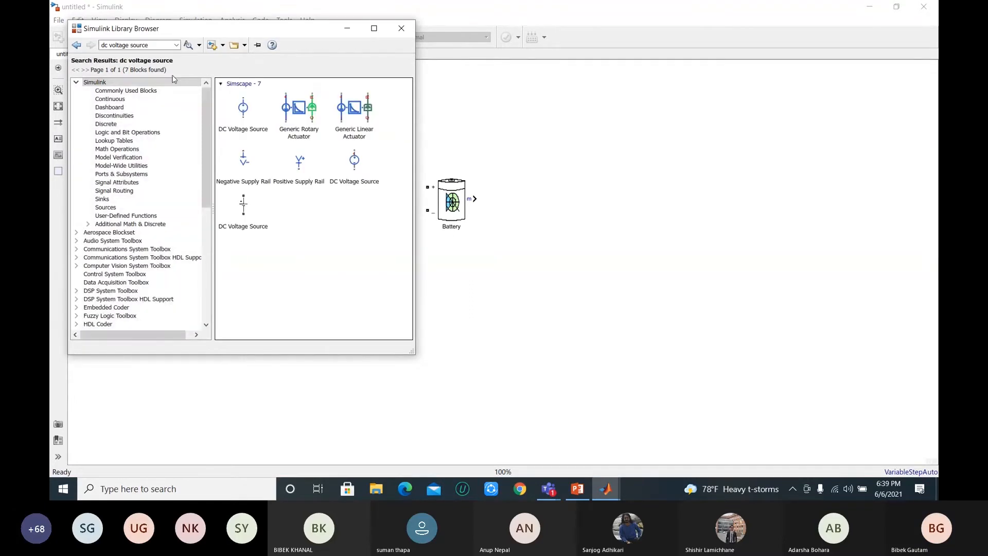
{"action": "left_click", "coordinate": [244, 206]}
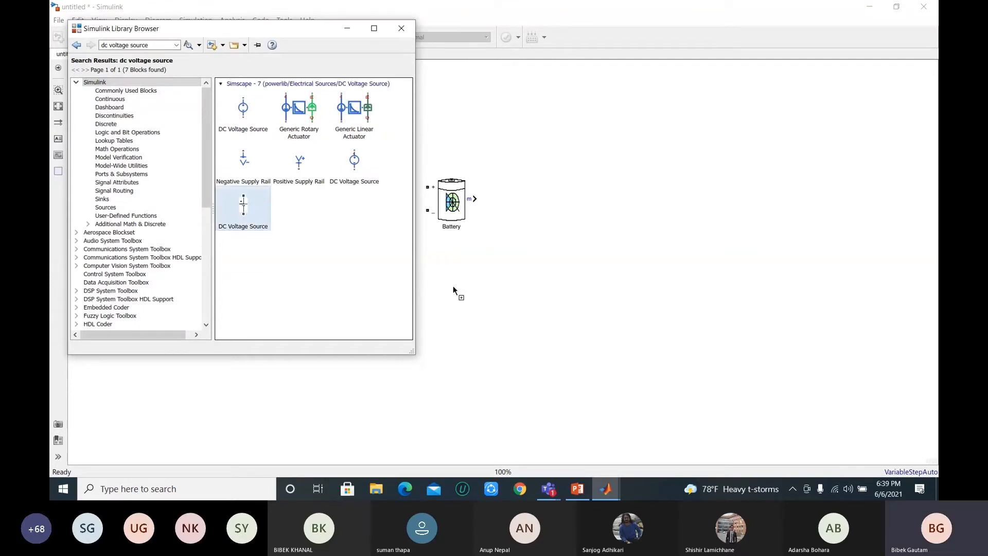
{"action": "left_click", "coordinate": [467, 292]}
Step: Place the DC Voltage Source left of the battery and wire its two terminals to the battery's plus and minus ports
{"action": "mouse_move", "coordinate": [464, 284]}
{"action": "left_mouse_down"}
{"action": "mouse_move", "coordinate": [309, 208]}
{"action": "mouse_move", "coordinate": [355, 188]}
{"action": "mouse_move", "coordinate": [428, 187]}
{"action": "left_mouse_up"}
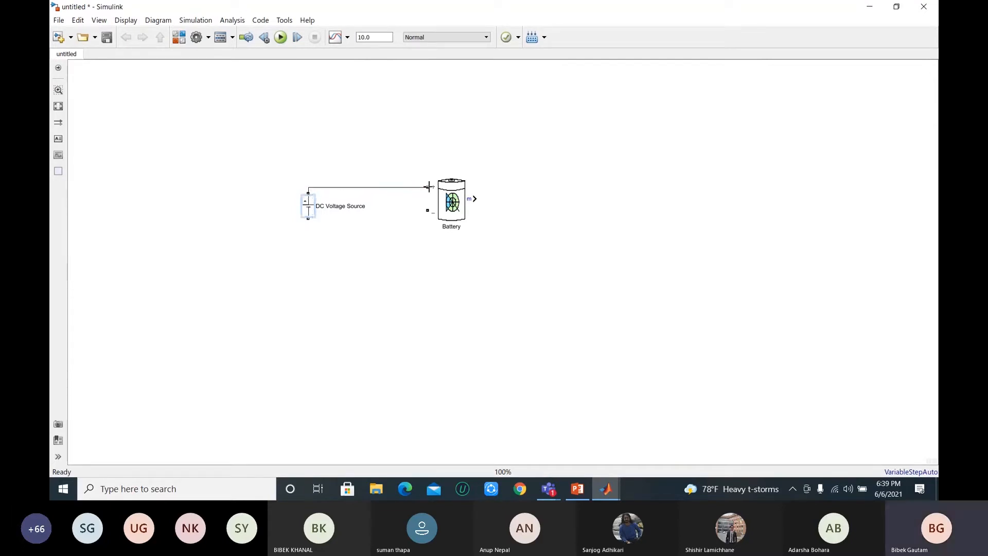
{"action": "left_click_drag", "start_coordinate": [308, 218], "coordinate": [428, 211]}
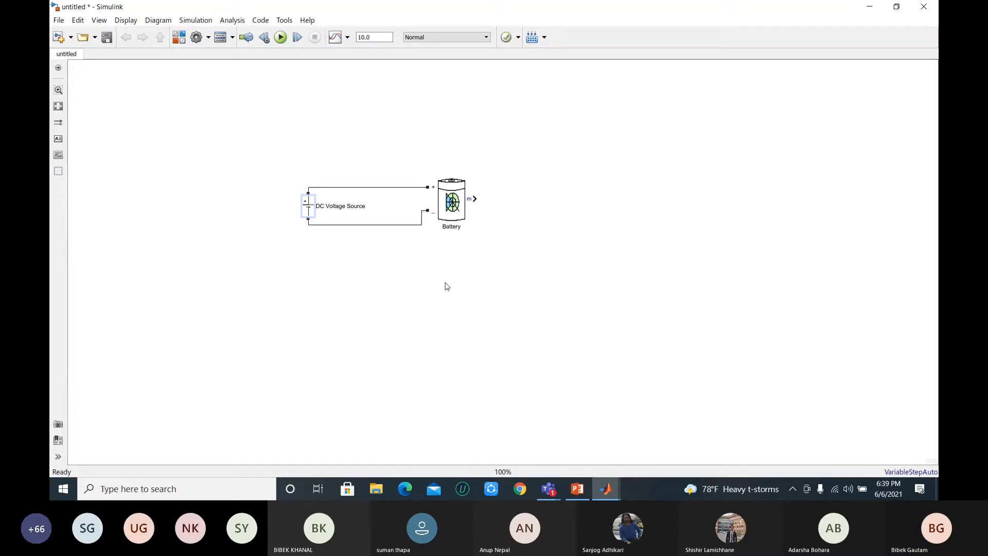
Step: Set the DC Voltage Source amplitude to 10 V
{"action": "left_click", "coordinate": [309, 202]}
{"action": "left_click", "coordinate": [310, 208]}
{"action": "double_click", "coordinate": [310, 208]}
{"action": "double_click", "coordinate": [404, 270]}
{"action": "left_click", "coordinate": [421, 269]}
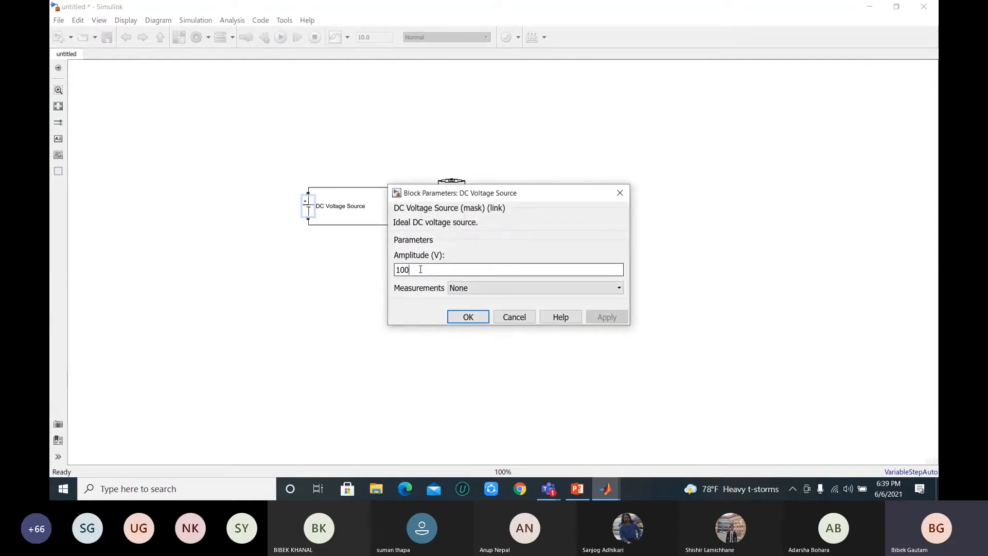
{"action": "key", "text": "BackSpace"}
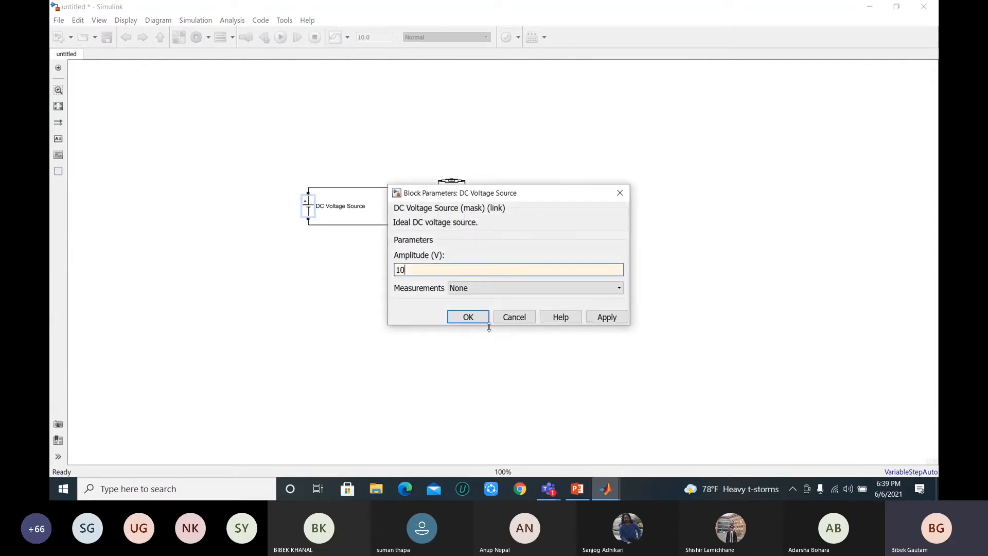
{"action": "left_click", "coordinate": [613, 318]}
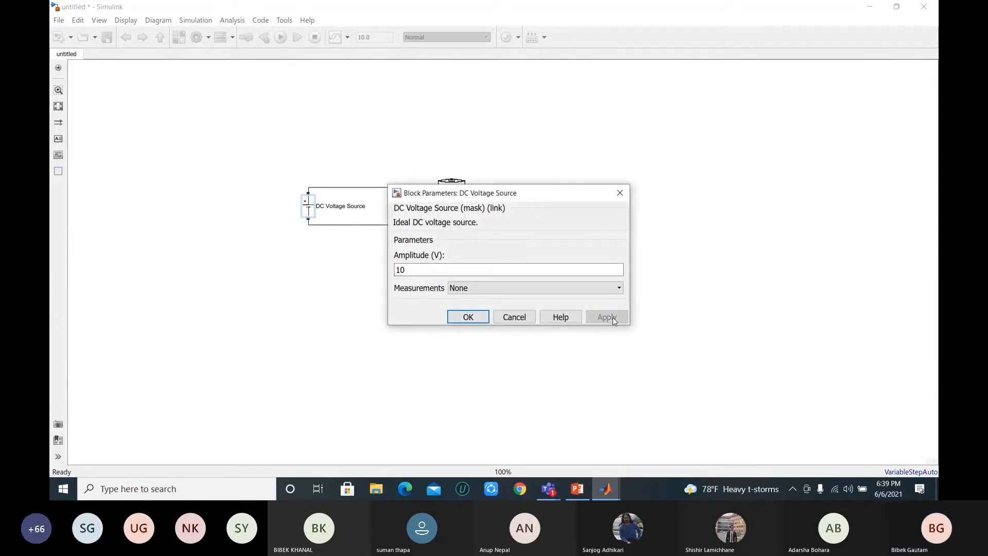
{"action": "left_click", "coordinate": [466, 319]}
Step: Raise the upper connecting wire and shift the Battery block slightly away from the source
{"action": "left_click_drag", "start_coordinate": [377, 188], "coordinate": [378, 170]}
{"action": "left_click_drag", "start_coordinate": [453, 202], "coordinate": [476, 202]}
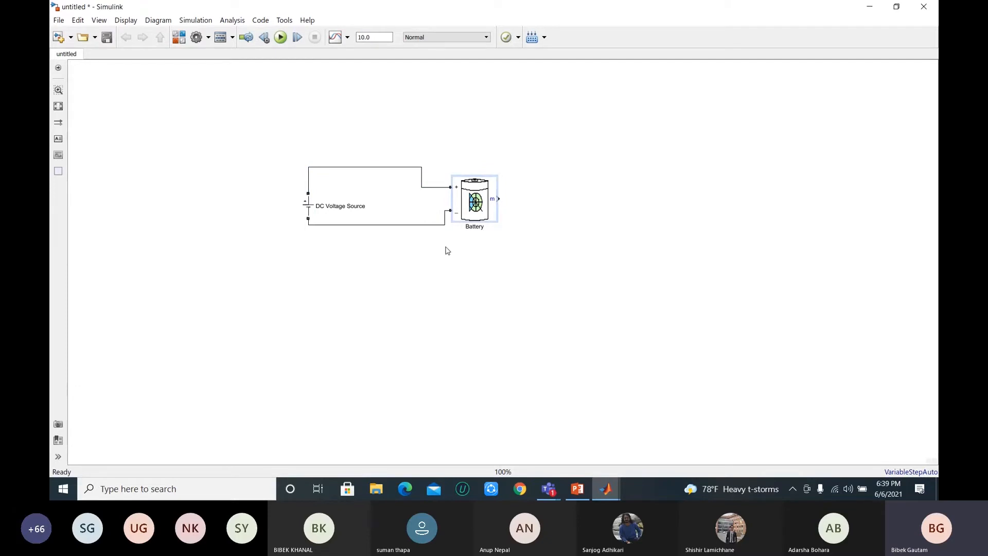
Step: Search the block library for "battery" again and move the library browser clear of the circuit
{"action": "left_click", "coordinate": [178, 39]}
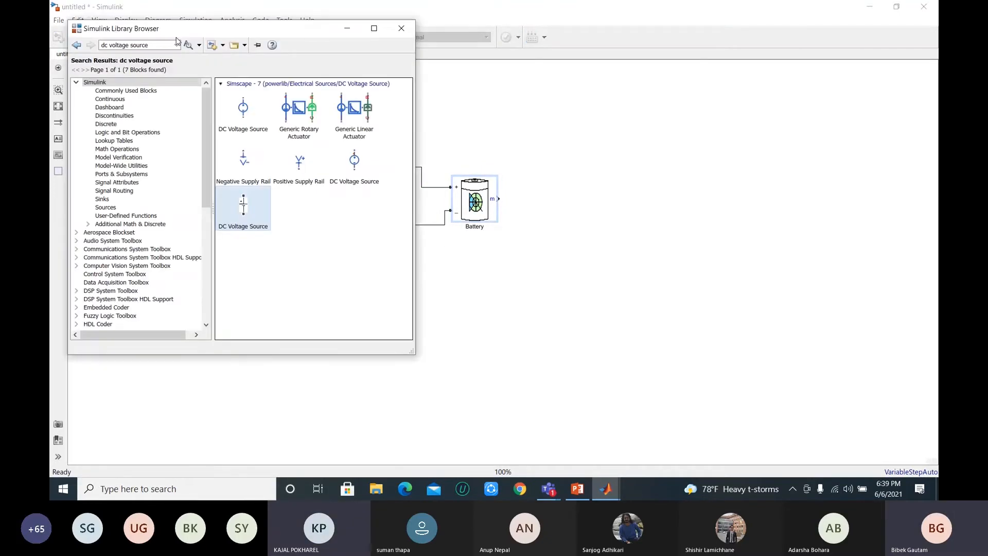
{"action": "left_click", "coordinate": [157, 44]}
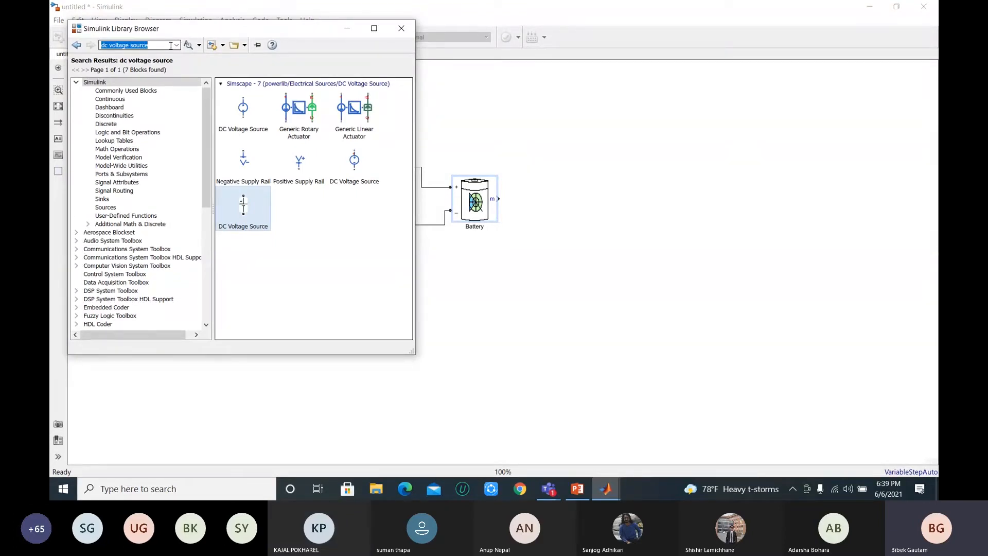
{"action": "type", "text": "battery"}
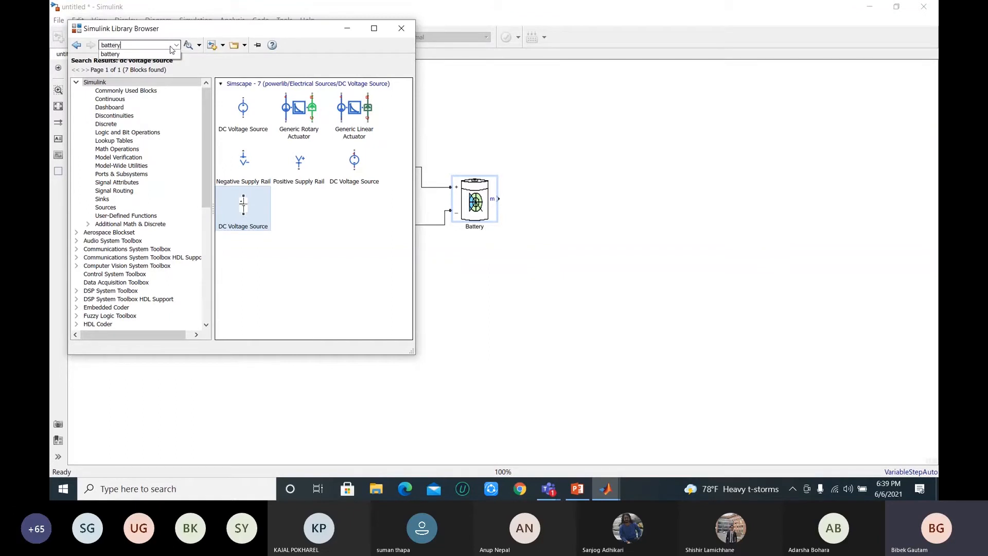
{"action": "key", "text": "Return"}
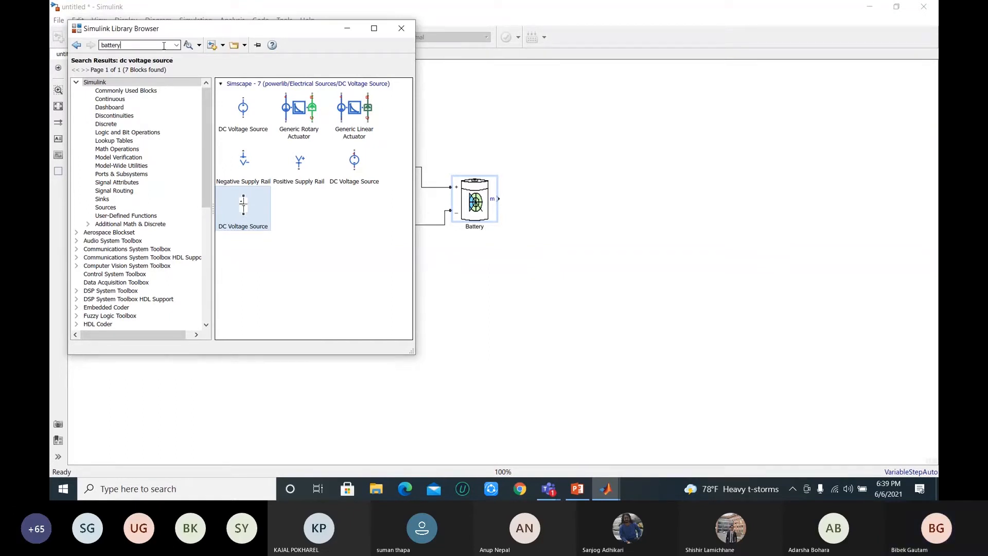
{"action": "key", "text": "Return"}
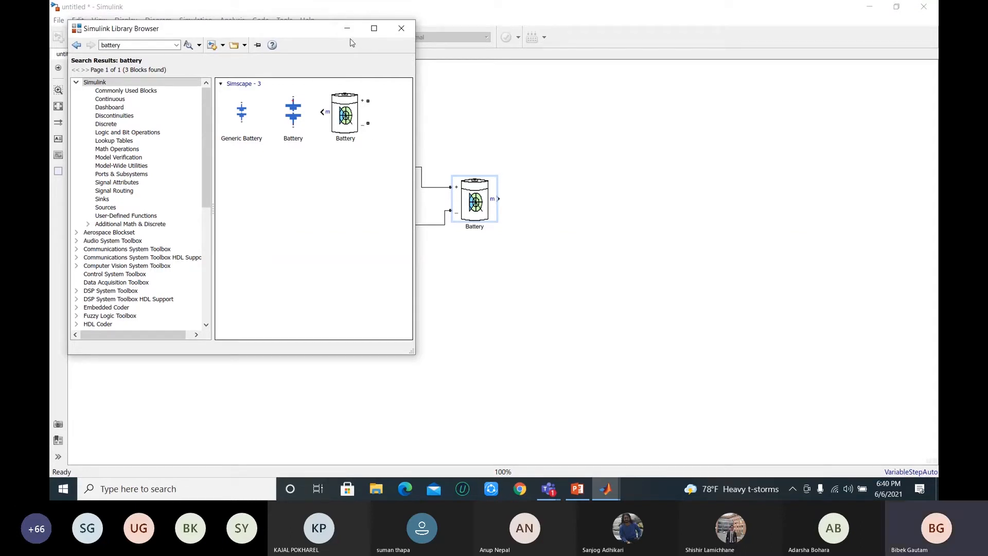
{"action": "left_click_drag", "start_coordinate": [273, 36], "coordinate": [780, 80]}
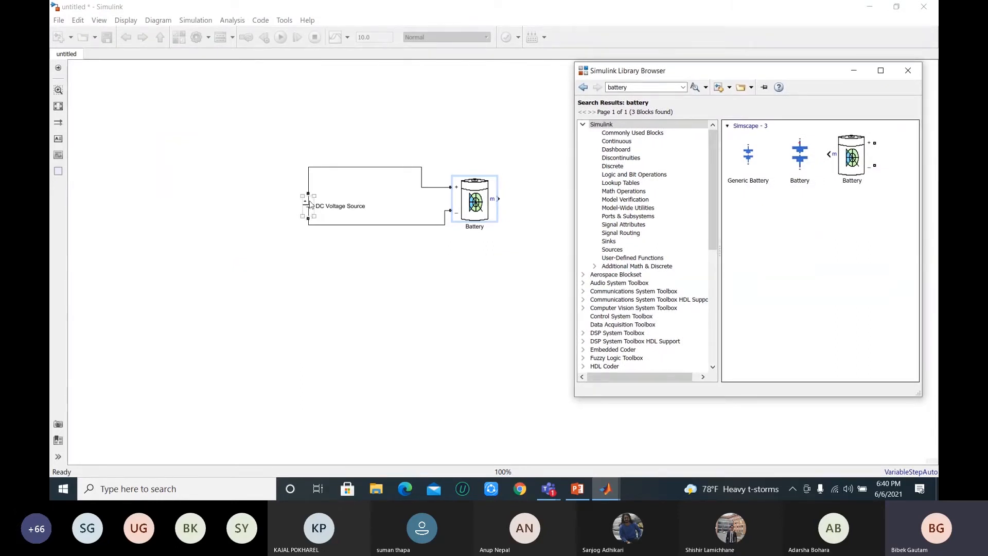
Step: Straighten the upper wire and shift the Battery block farther right of the DC source
{"action": "left_click", "coordinate": [378, 177]}
{"action": "left_click", "coordinate": [462, 181]}
{"action": "mouse_move", "coordinate": [468, 196]}
{"action": "left_mouse_down"}
{"action": "mouse_move", "coordinate": [474, 175]}
{"action": "mouse_move", "coordinate": [477, 196]}
{"action": "left_mouse_up"}
{"action": "left_click_drag", "start_coordinate": [478, 198], "coordinate": [486, 198]}
{"action": "left_click", "coordinate": [534, 216]}
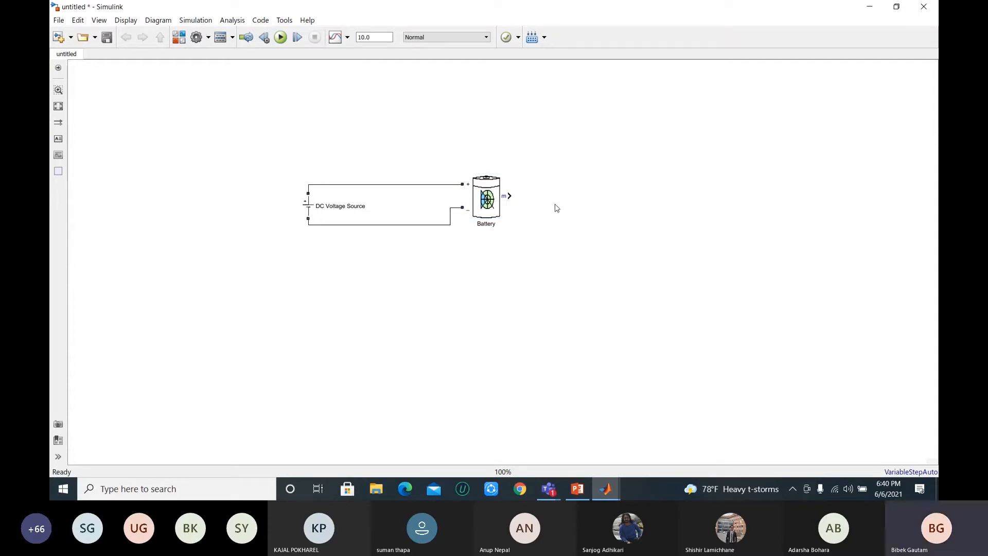
Step: Review the Battery block's parameters and close them without changes
{"action": "left_click", "coordinate": [498, 202]}
{"action": "double_click", "coordinate": [497, 201]}
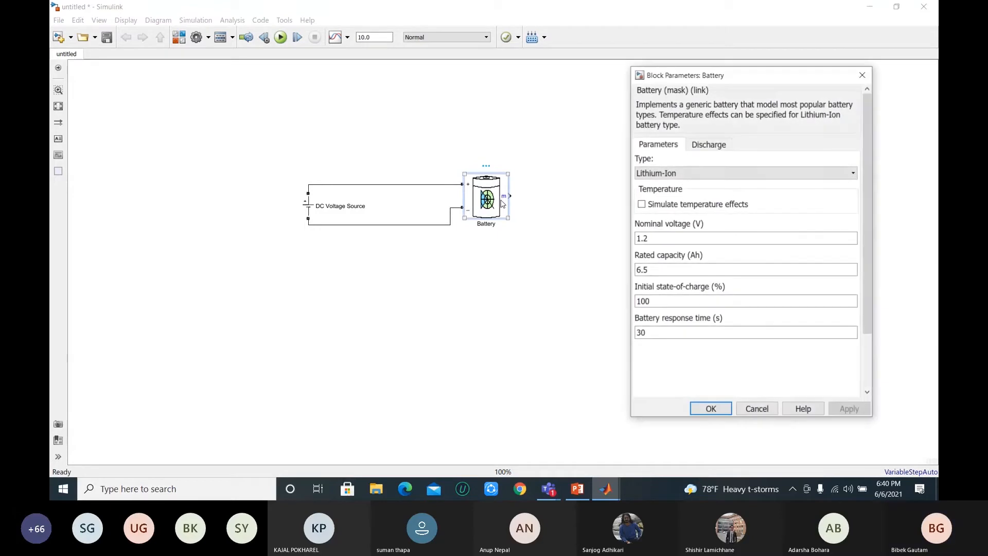
{"action": "left_click", "coordinate": [863, 74]}
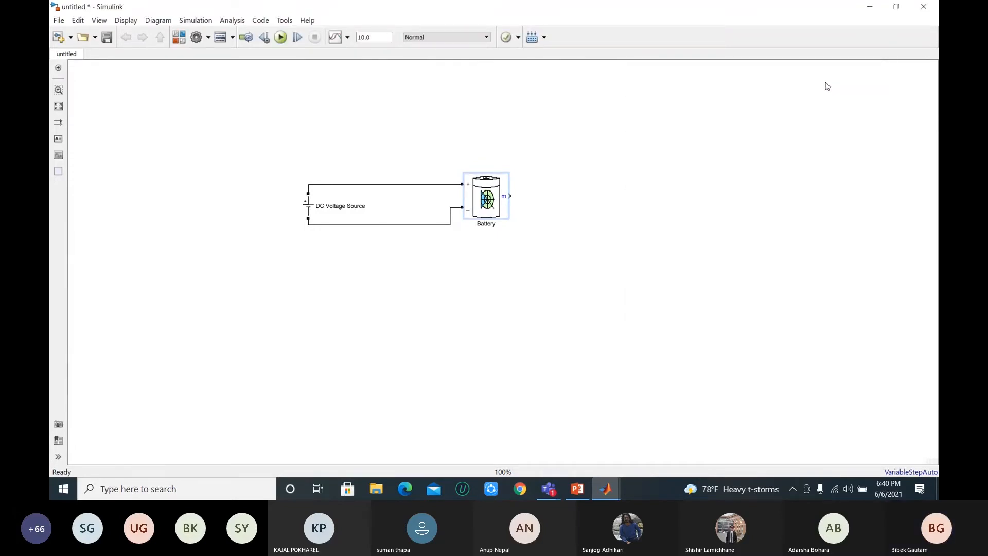
Step: Add a Bus Selector block beside the Battery and connect its input to the Battery's m output
{"action": "double_click", "coordinate": [574, 199]}
{"action": "type", "text": "bus"}
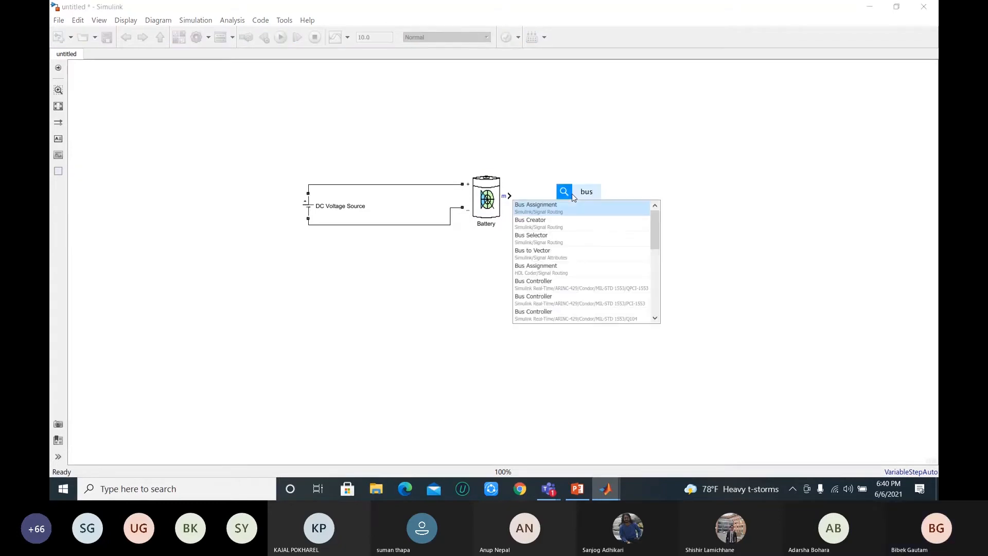
{"action": "left_click", "coordinate": [531, 237]}
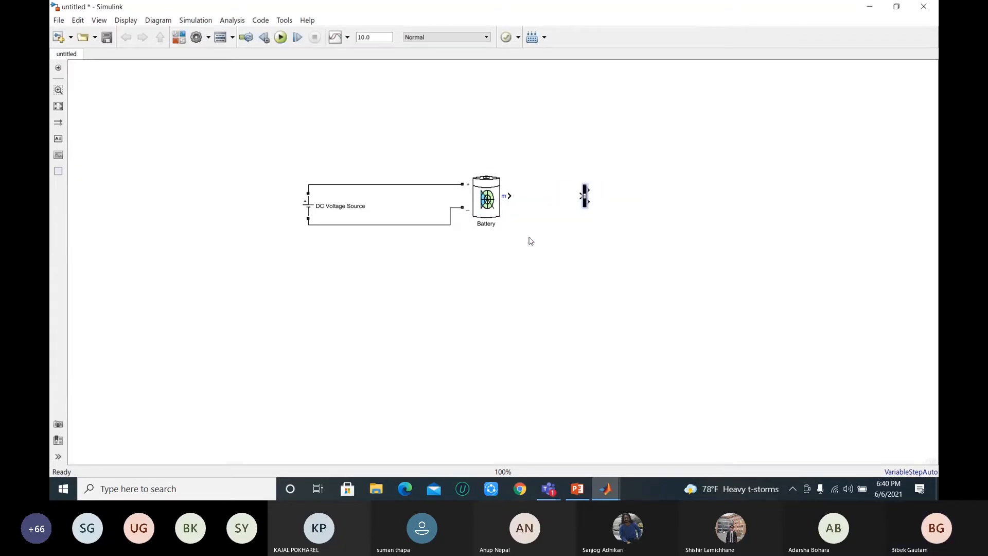
{"action": "left_click_drag", "start_coordinate": [581, 196], "coordinate": [510, 196]}
Step: Remove both default placeholder signals from the Bus Selector's selected signals
{"action": "left_click", "coordinate": [585, 198]}
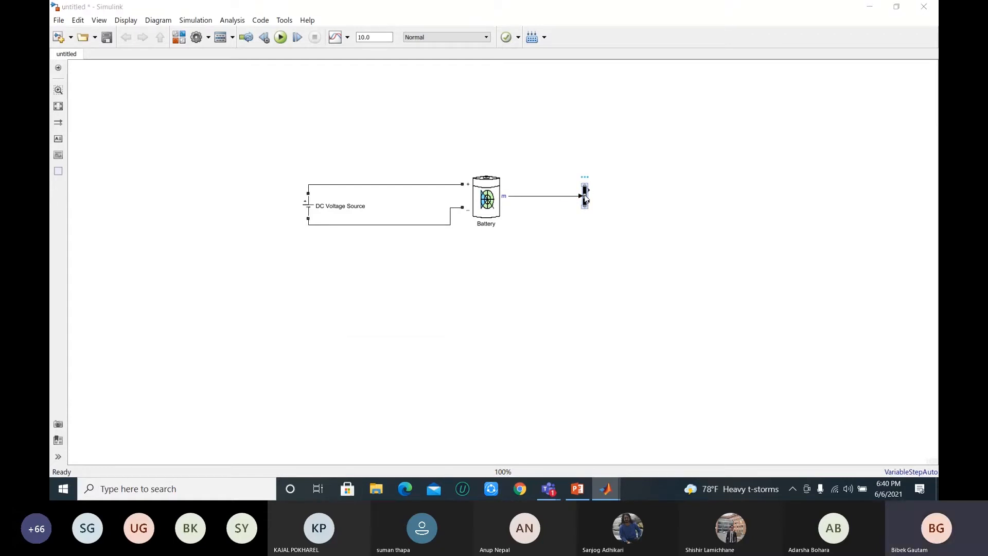
{"action": "double_click", "coordinate": [585, 198]}
{"action": "left_click", "coordinate": [562, 231]}
{"action": "left_click", "coordinate": [665, 252]}
{"action": "left_click", "coordinate": [584, 235]}
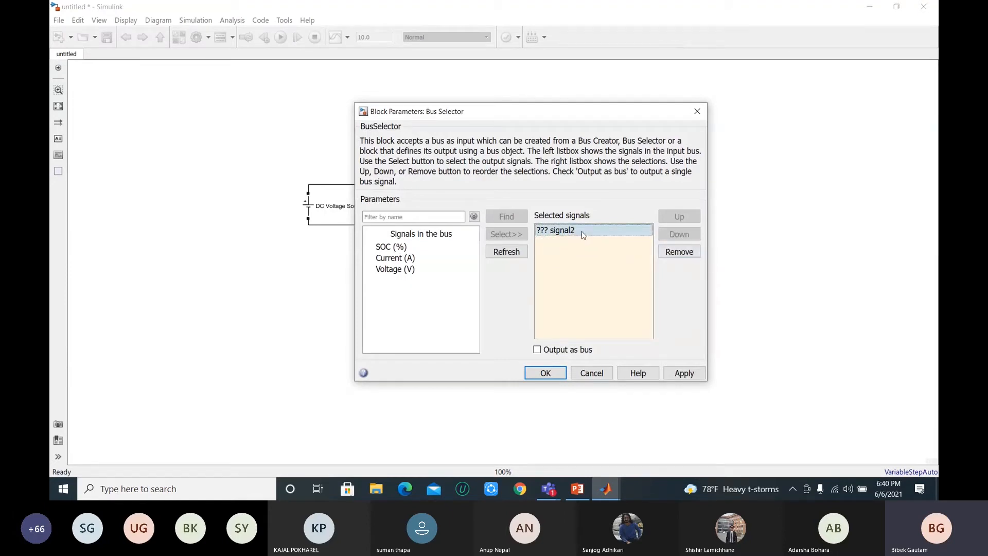
{"action": "left_click", "coordinate": [675, 252]}
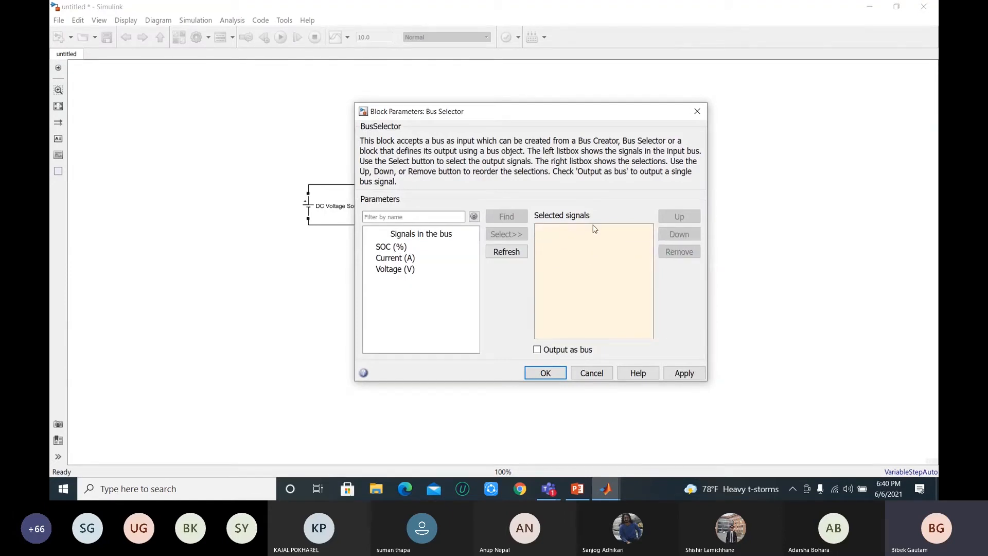
Step: Select SOC (%) as the Bus Selector's only output signal and apply the setting
{"action": "left_click", "coordinate": [409, 248]}
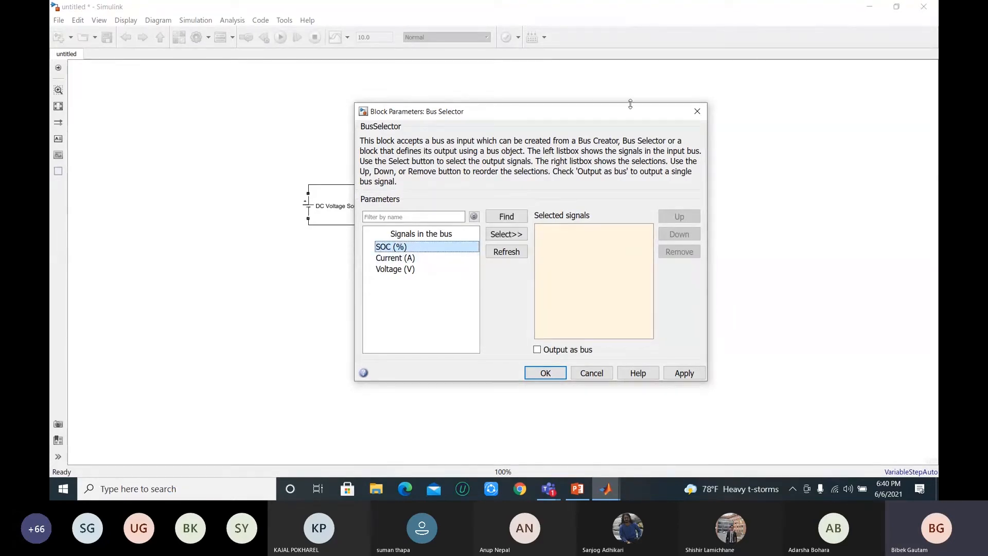
{"action": "left_click_drag", "start_coordinate": [603, 121], "coordinate": [317, 104]}
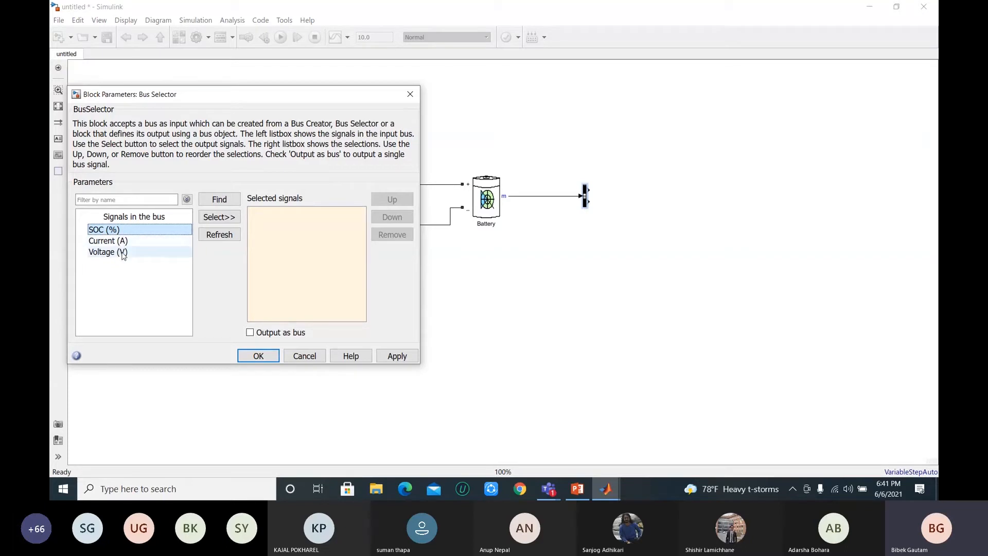
{"action": "left_click", "coordinate": [225, 218]}
{"action": "left_click", "coordinate": [393, 357]}
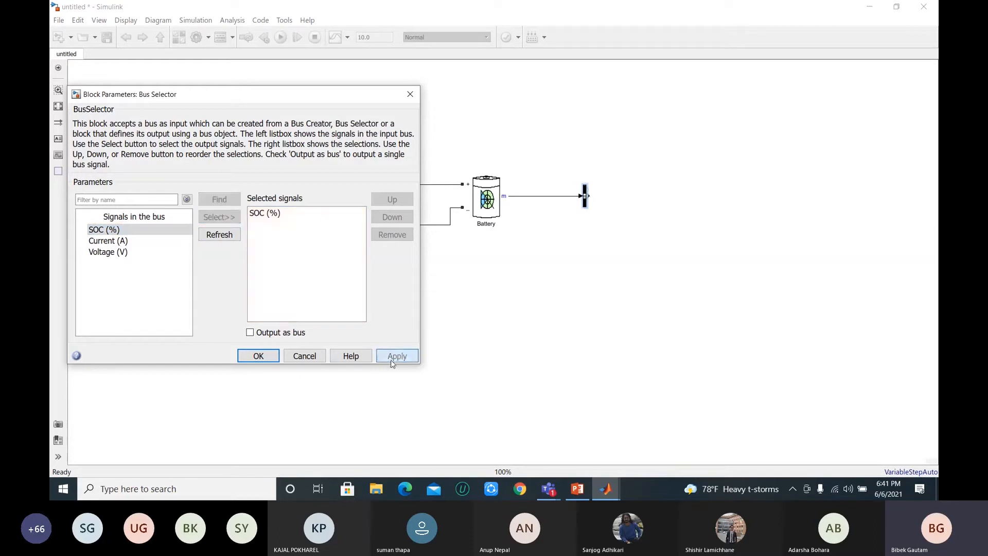
{"action": "left_click", "coordinate": [260, 356]}
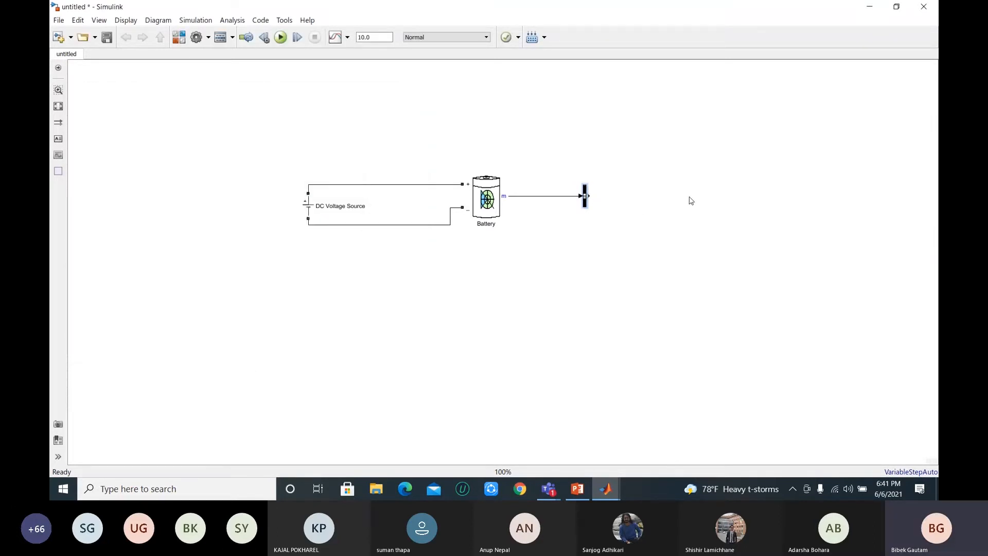
Step: Add a Simulink Sinks Scope block and connect it to the Bus Selector's SOC (%) output
{"action": "double_click", "coordinate": [685, 203]}
{"action": "type", "text": "scope"}
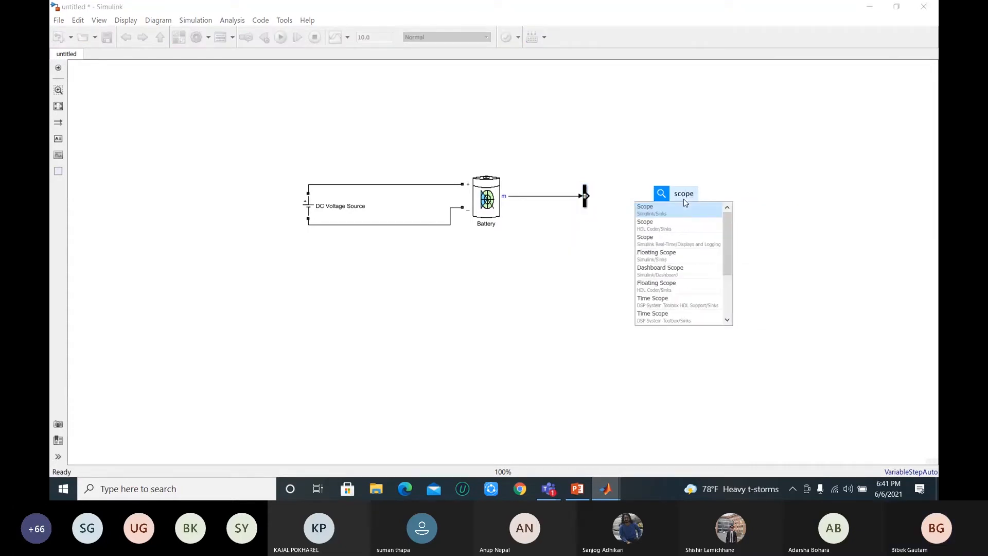
{"action": "left_click", "coordinate": [687, 212]}
{"action": "mouse_move", "coordinate": [687, 202]}
{"action": "left_mouse_down"}
{"action": "mouse_move", "coordinate": [695, 149]}
{"action": "mouse_move", "coordinate": [588, 195]}
{"action": "left_mouse_up"}
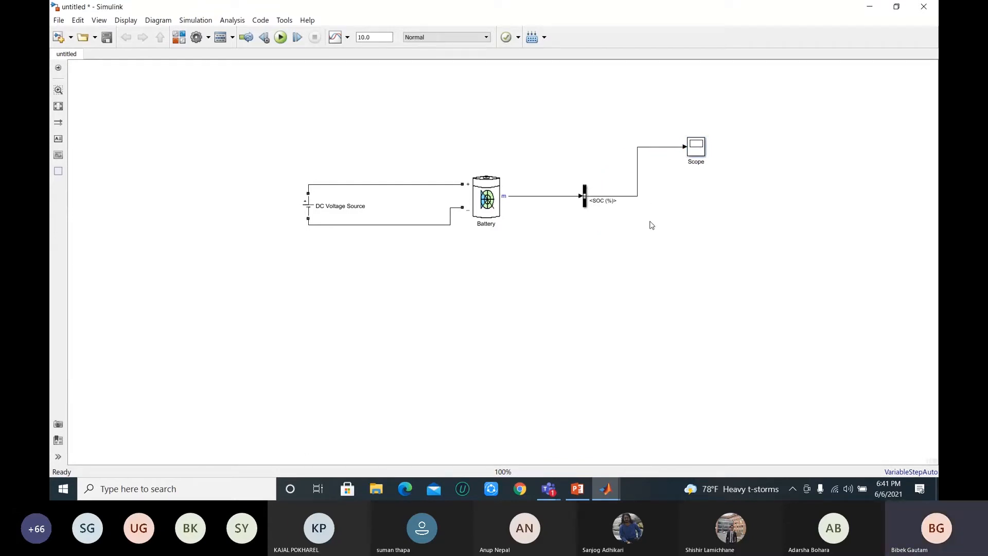
Step: Add a powergui block and place it in an empty area above and away from the DC source
{"action": "double_click", "coordinate": [234, 123]}
{"action": "type", "text": "power"}
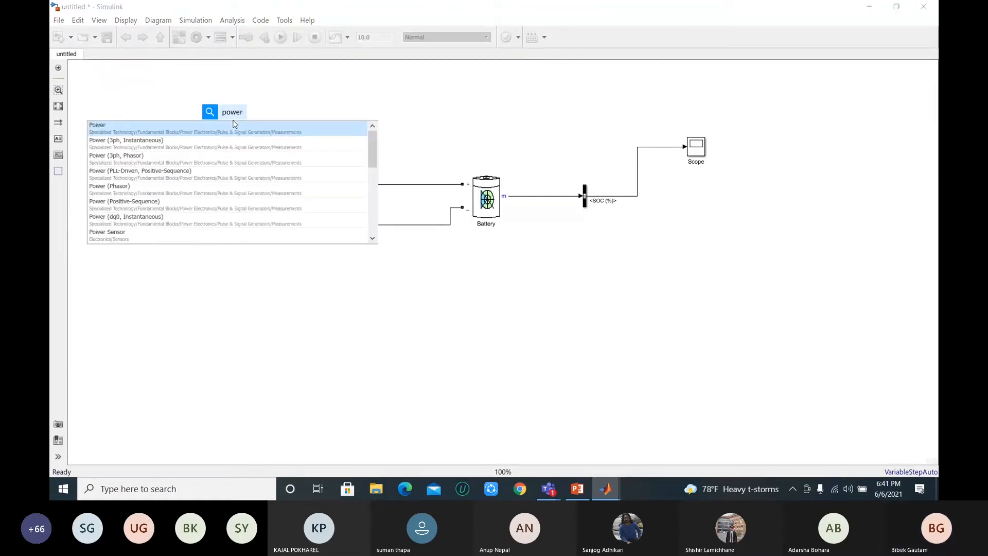
{"action": "type", "text": "gui"}
{"action": "left_click", "coordinate": [234, 130]}
{"action": "left_click_drag", "start_coordinate": [241, 121], "coordinate": [171, 116]}
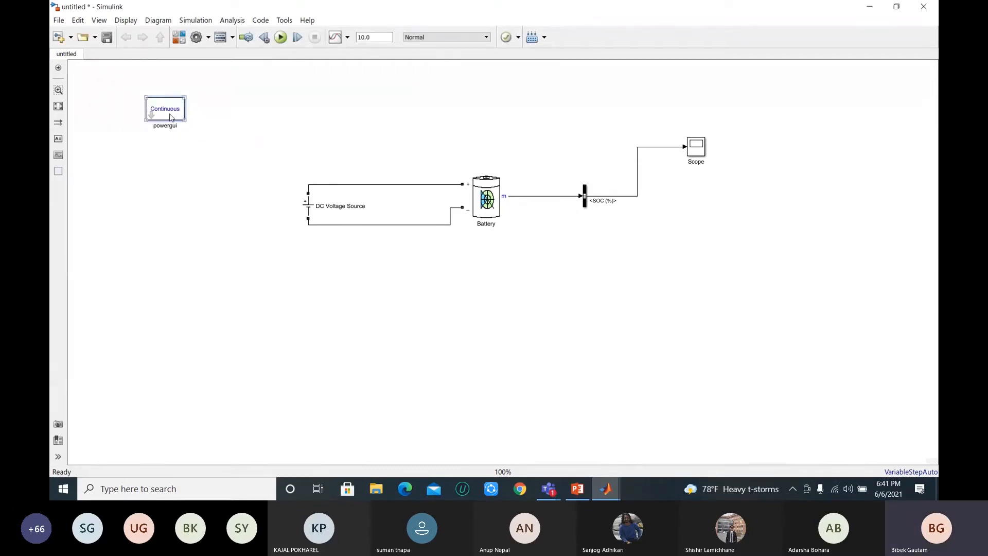
{"action": "left_click", "coordinate": [245, 129]}
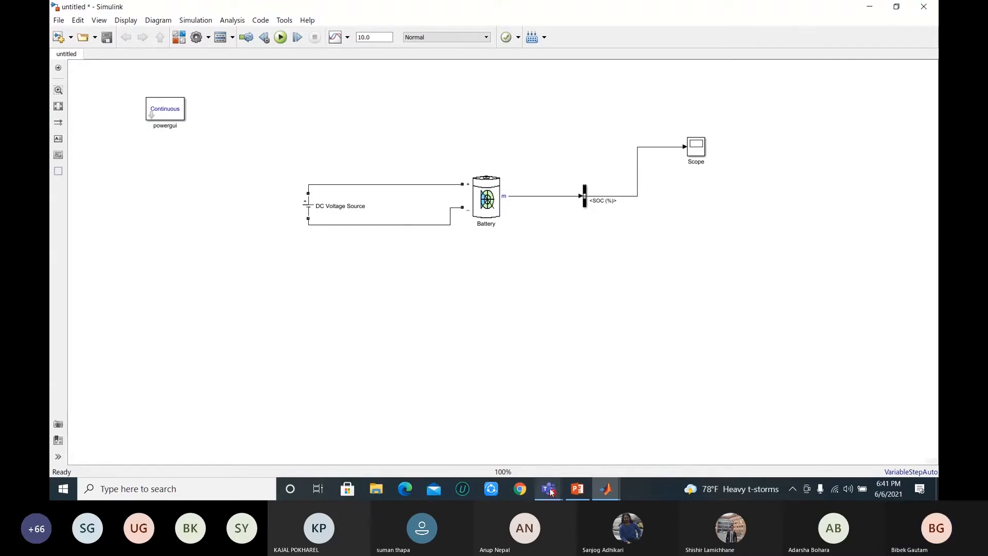
Step: Switch to the Microsoft Teams meeting, dismiss the recording notice, look through the participants list and minimise the meeting
{"action": "mouse_move", "coordinate": [549, 489]}
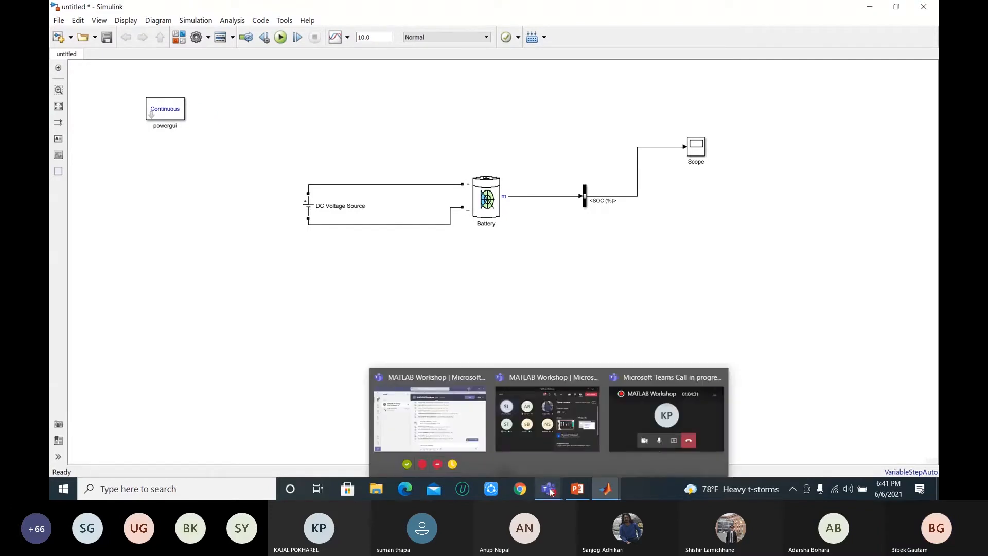
{"action": "left_click", "coordinate": [640, 405]}
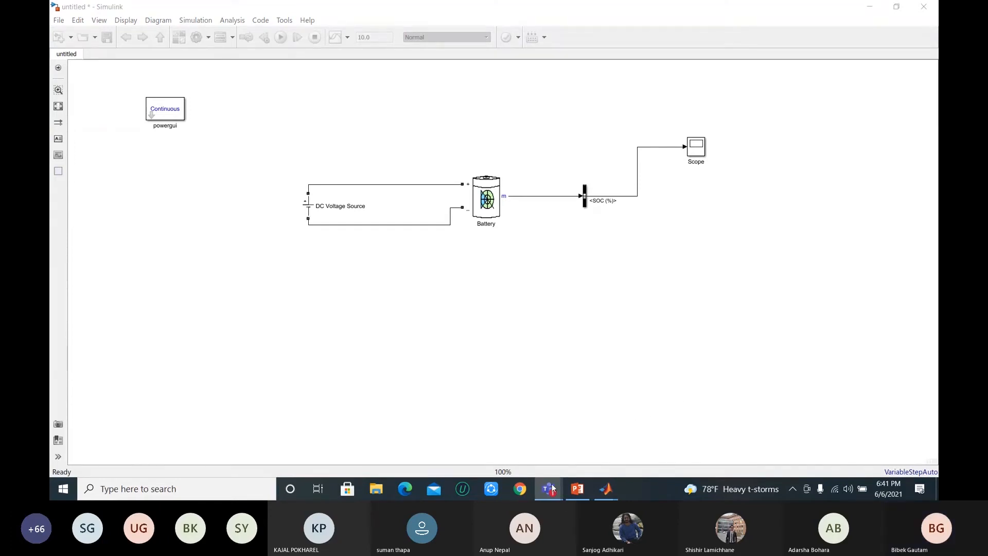
{"action": "mouse_move", "coordinate": [548, 493]}
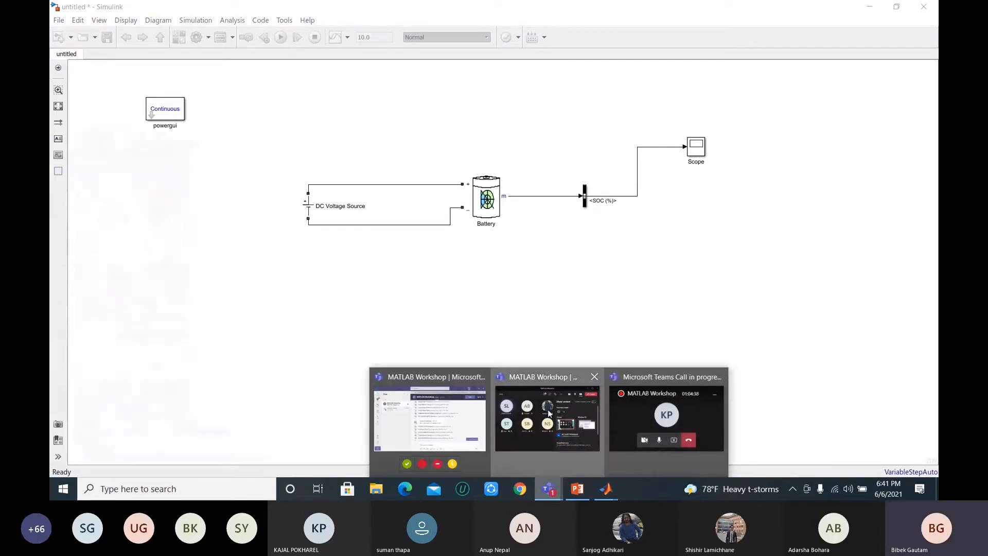
{"action": "left_click", "coordinate": [548, 409]}
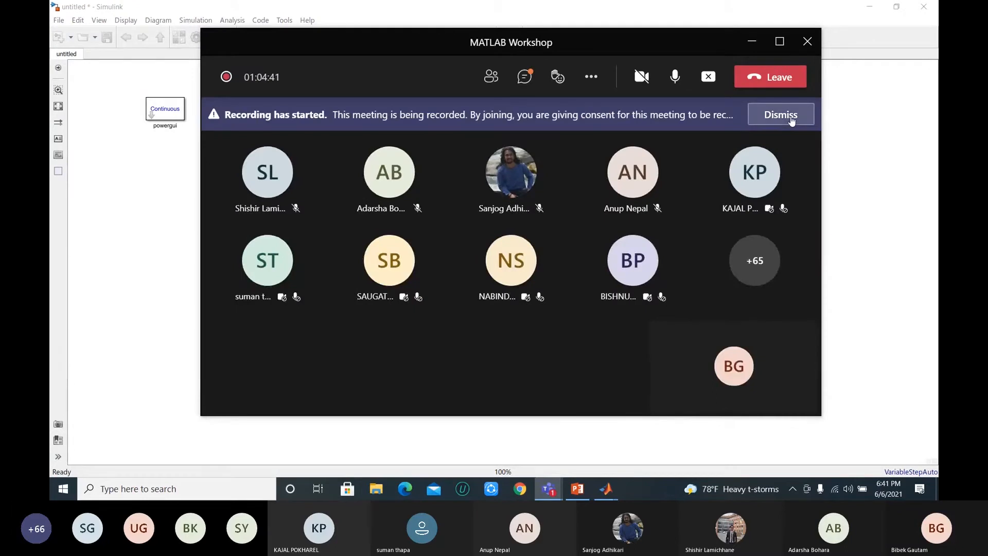
{"action": "left_click", "coordinate": [788, 114]}
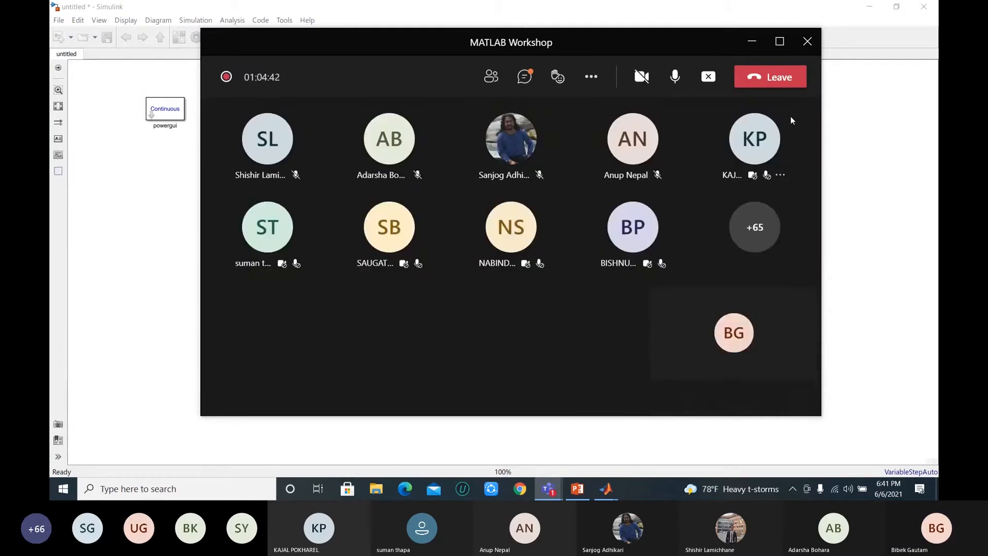
{"action": "left_click", "coordinate": [486, 80]}
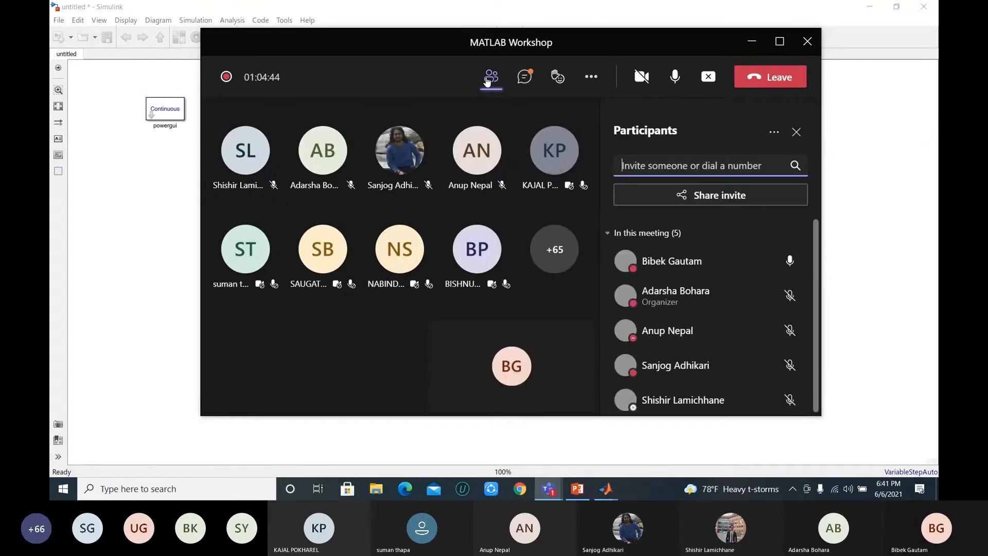
{"action": "scroll", "coordinate": [705, 386], "scroll_direction": "down", "scroll_amount": 3}
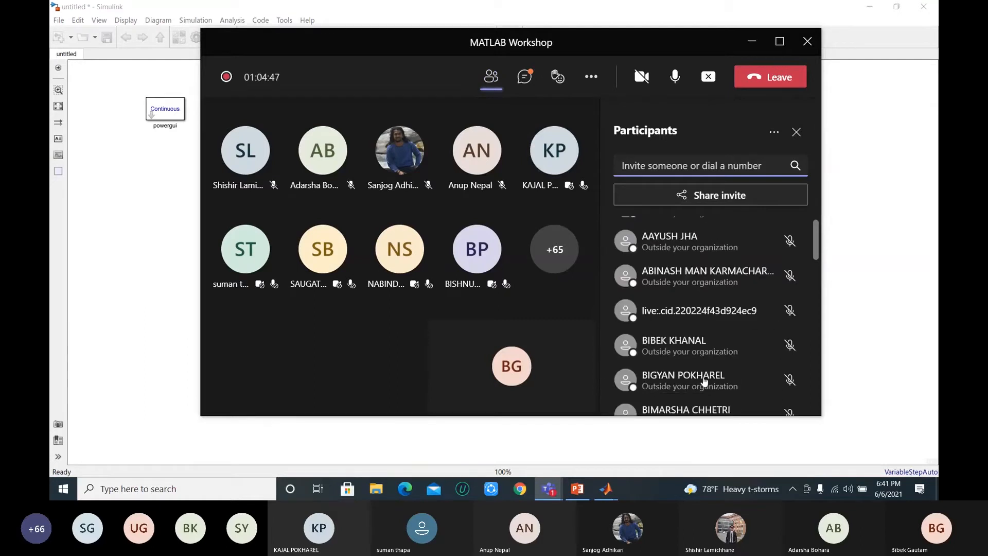
{"action": "scroll", "coordinate": [704, 381], "scroll_direction": "down", "scroll_amount": 5}
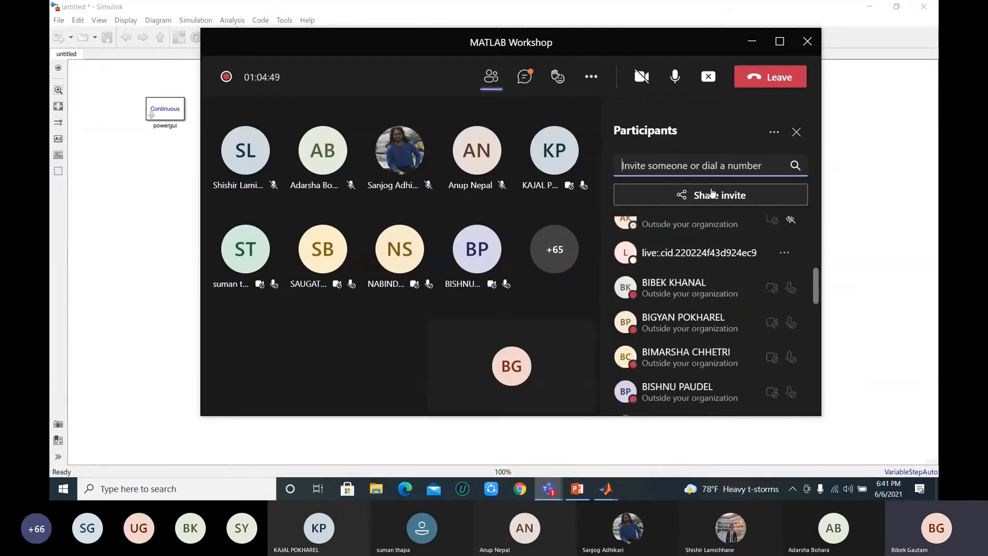
{"action": "left_click", "coordinate": [752, 40]}
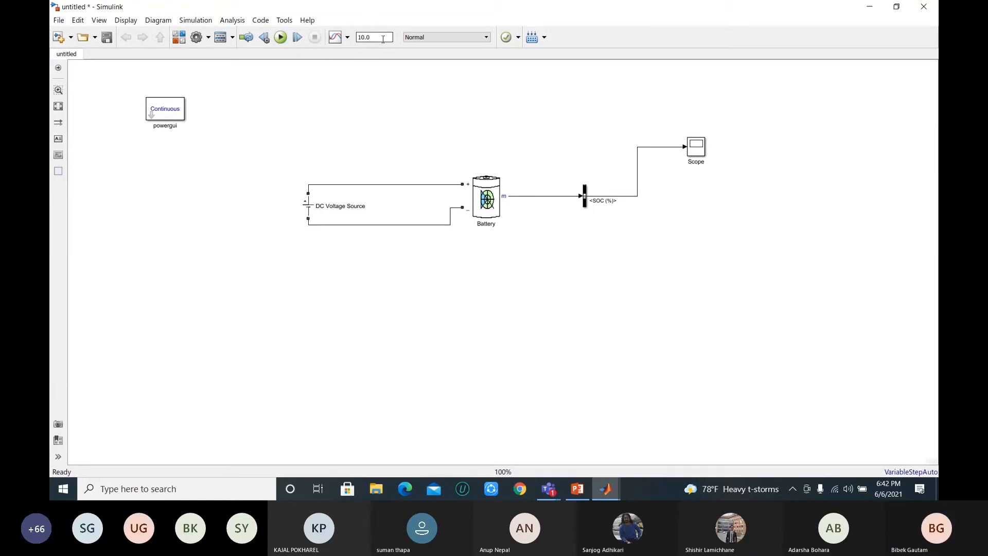
Step: Set the Battery's initial state-of-charge to 0 %
{"action": "left_click", "coordinate": [492, 206]}
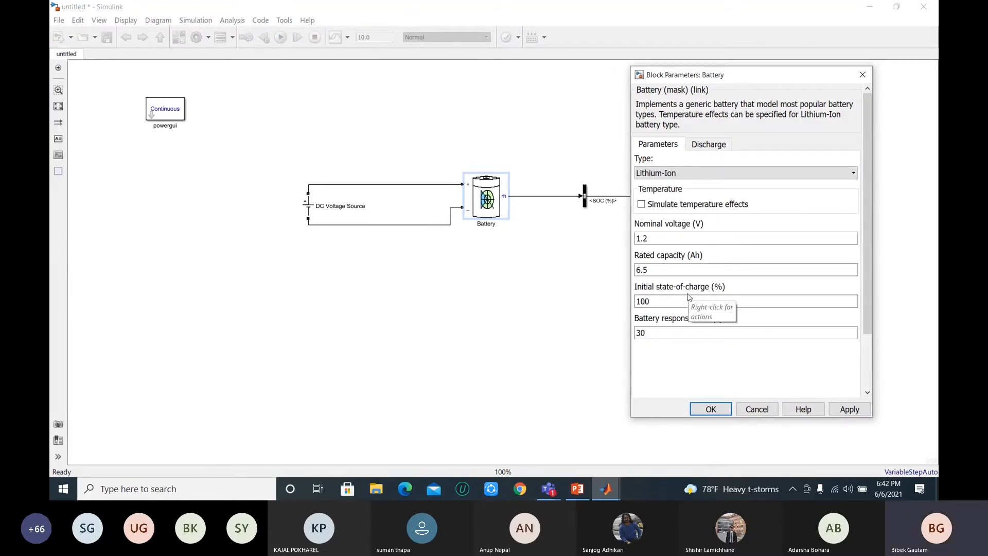
{"action": "left_click_drag", "start_coordinate": [636, 302], "coordinate": [645, 301]}
{"action": "double_click", "coordinate": [654, 301]}
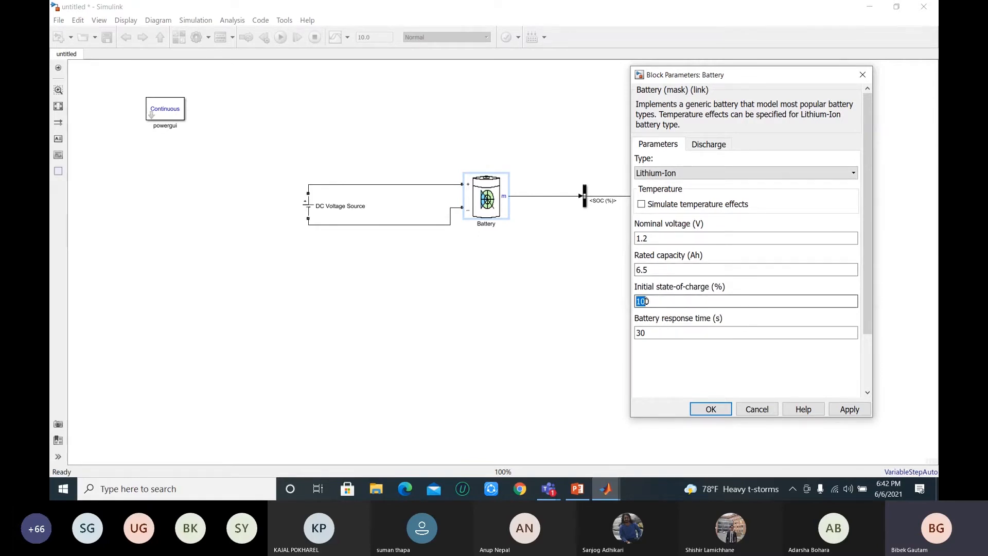
{"action": "left_click_drag", "start_coordinate": [653, 301], "coordinate": [637, 302]}
{"action": "type", "text": "0"}
{"action": "left_click", "coordinate": [711, 410]}
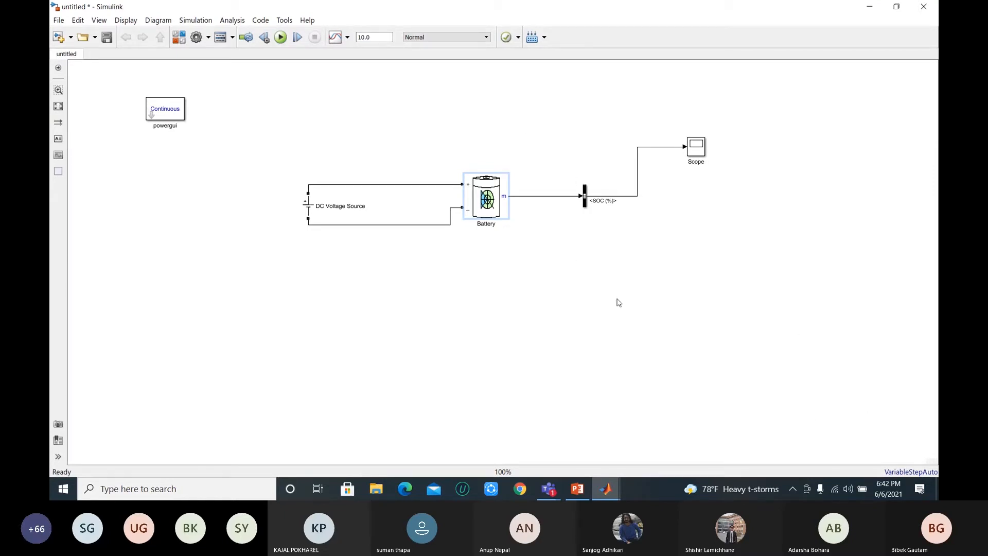
Step: Run the simulation of the battery charging model
{"action": "left_click", "coordinate": [675, 198]}
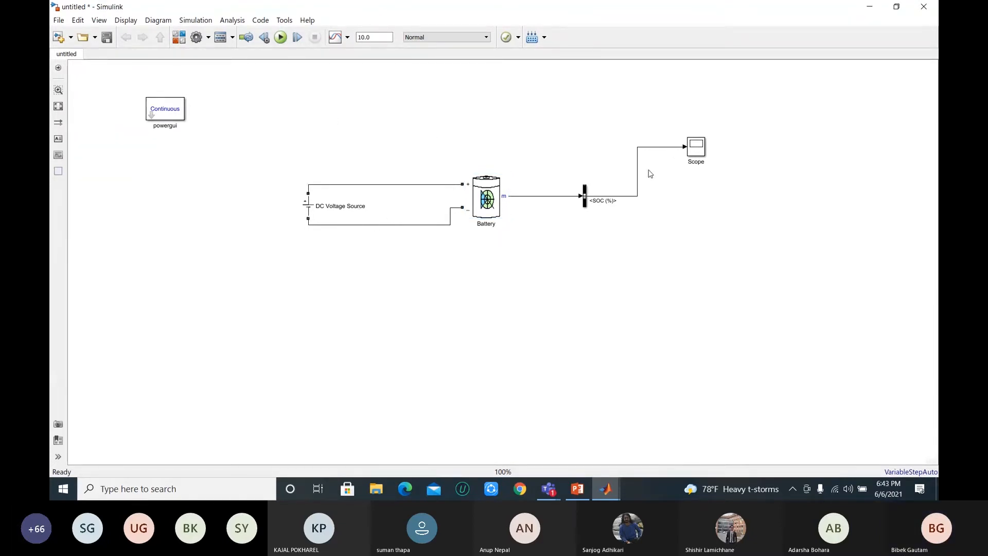
{"action": "left_click", "coordinate": [281, 38]}
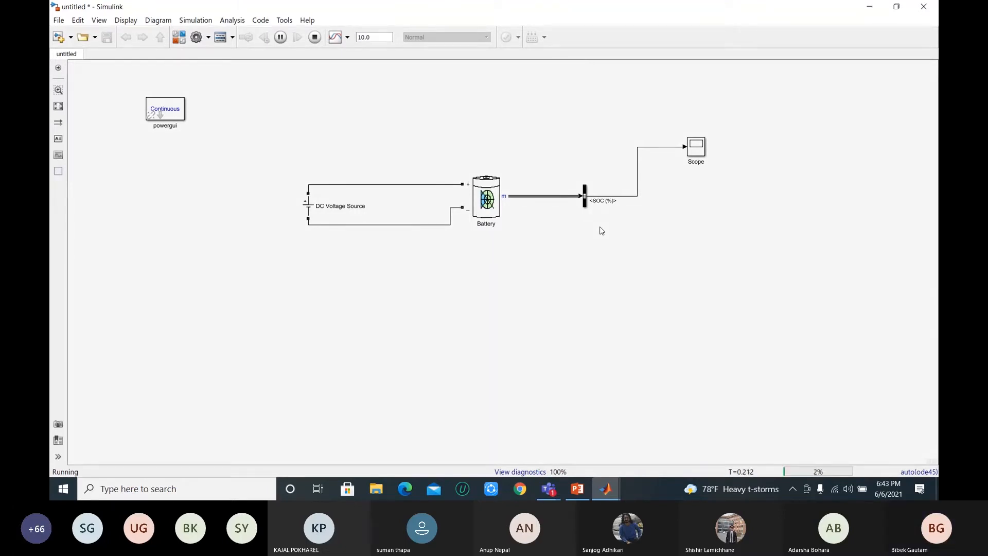
{"action": "left_click", "coordinate": [838, 390]}
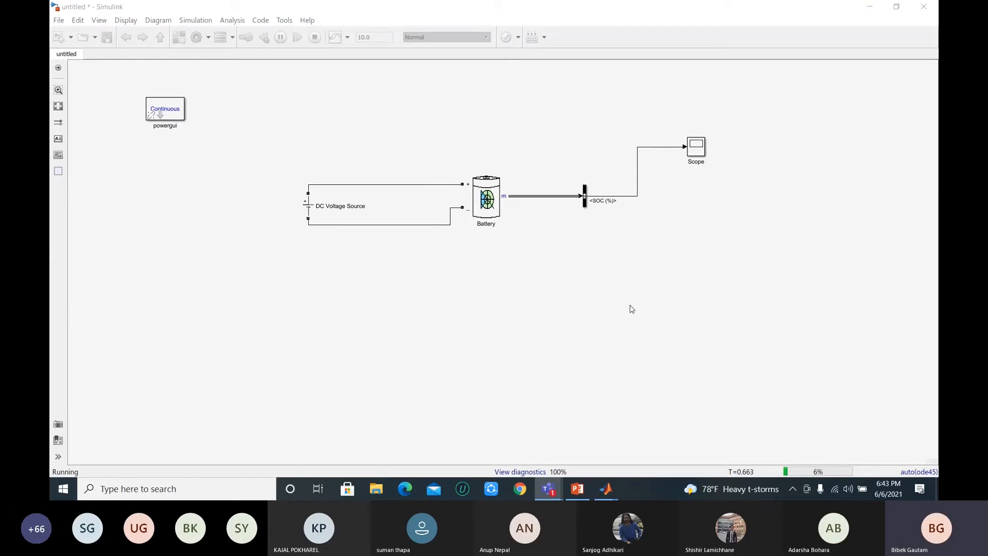
Step: Open the Scope and scale its axes to fit the SOC (%) curve
{"action": "left_click", "coordinate": [696, 152]}
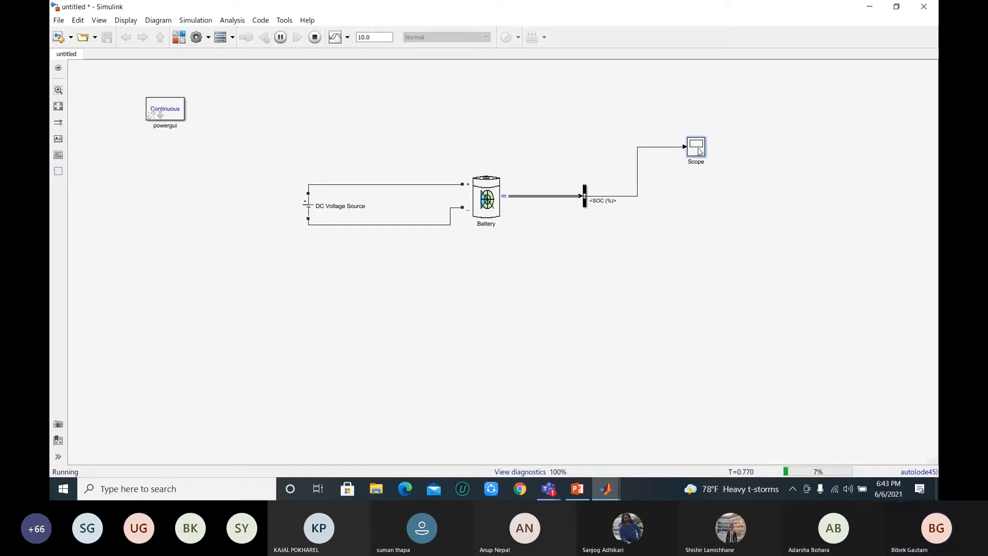
{"action": "double_click", "coordinate": [699, 149]}
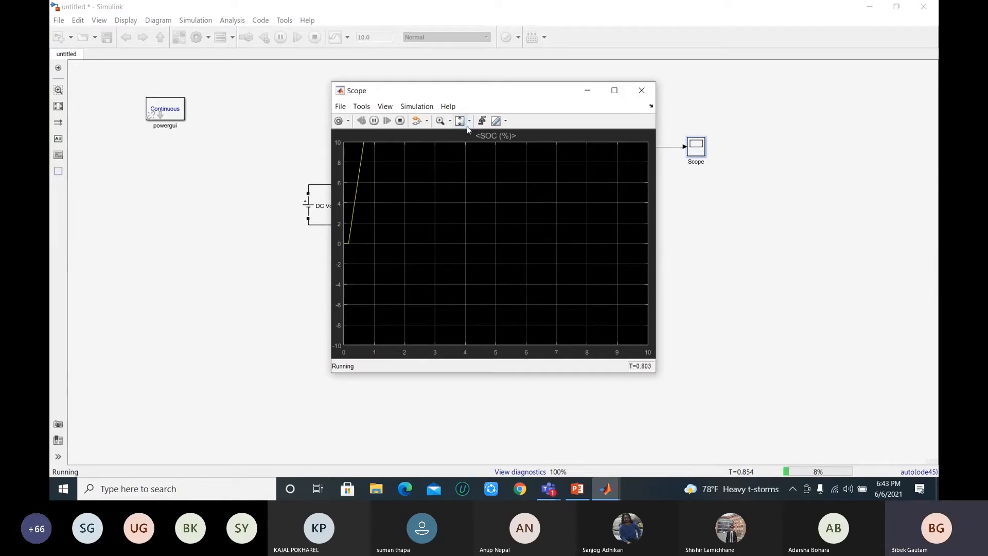
{"action": "left_click", "coordinate": [469, 121]}
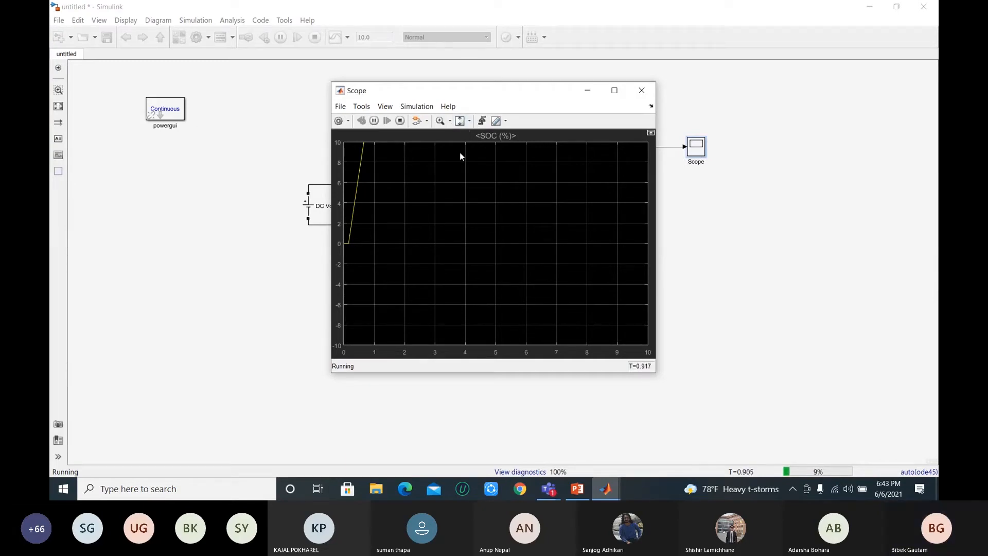
{"action": "left_click", "coordinate": [471, 124]}
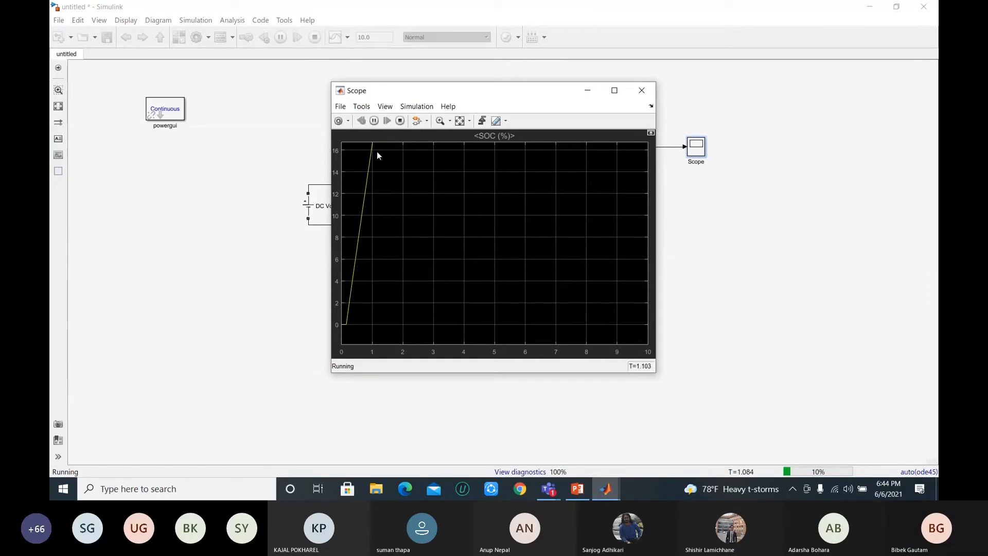
Step: Rescale the Scope's axes repeatedly to follow the growing SOC (%) curve, minimising and restoring the Scope in between
{"action": "left_click", "coordinate": [460, 123]}
{"action": "left_click", "coordinate": [459, 123]}
{"action": "left_click", "coordinate": [459, 124]}
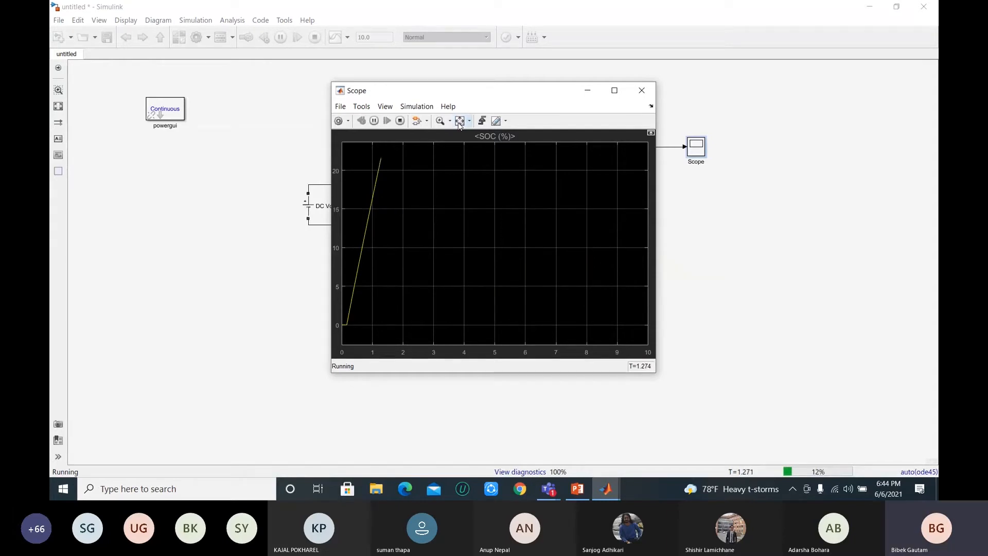
{"action": "left_click", "coordinate": [588, 93]}
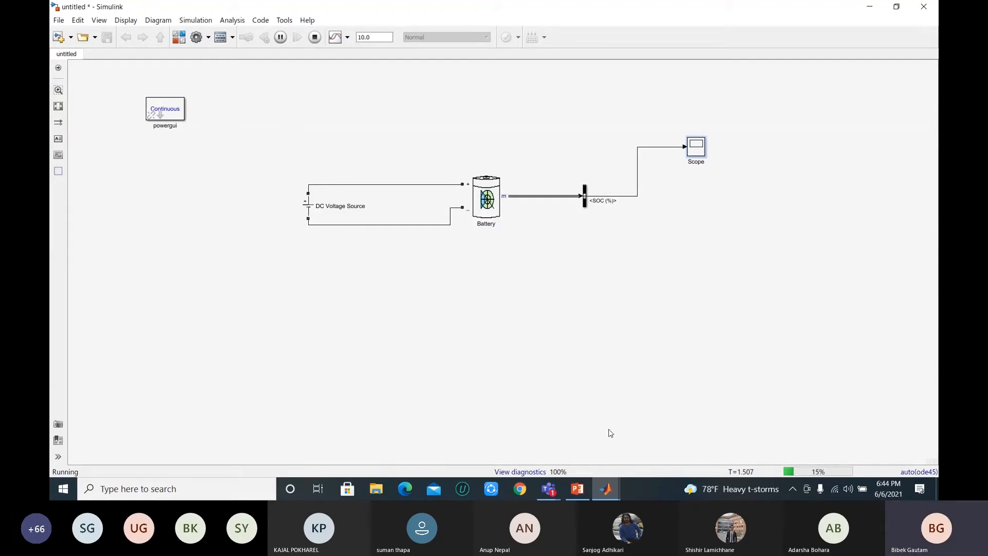
{"action": "mouse_move", "coordinate": [610, 488]}
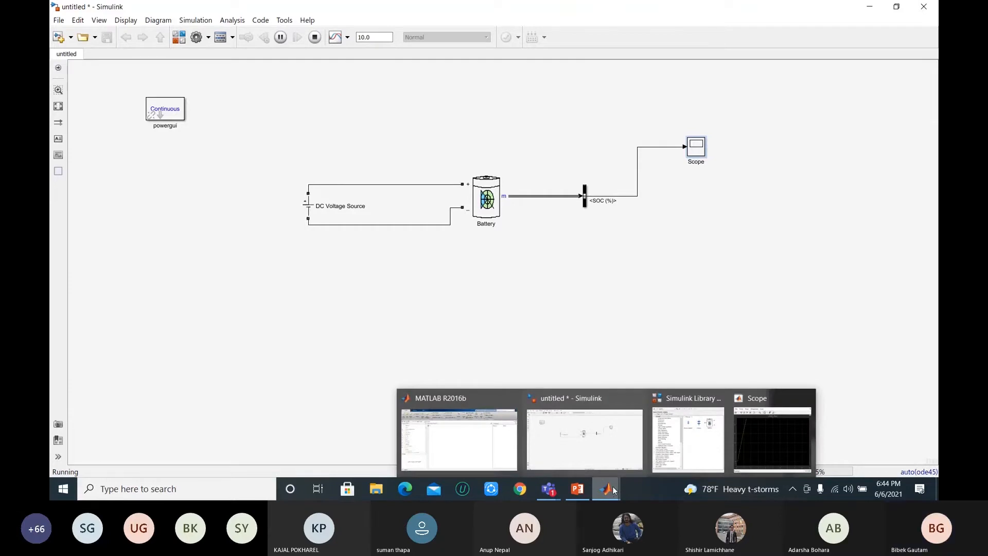
{"action": "left_click", "coordinate": [772, 437]}
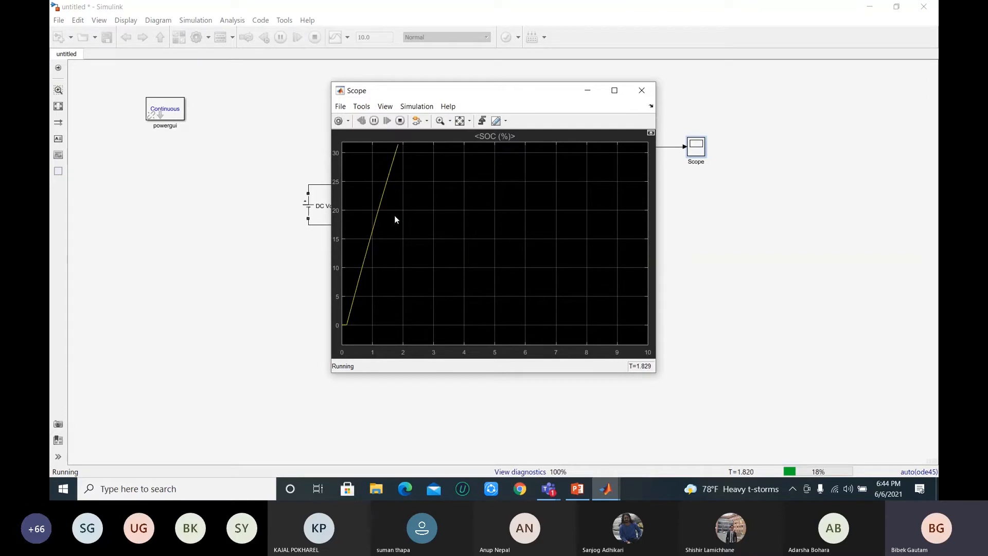
{"action": "left_click", "coordinate": [461, 122]}
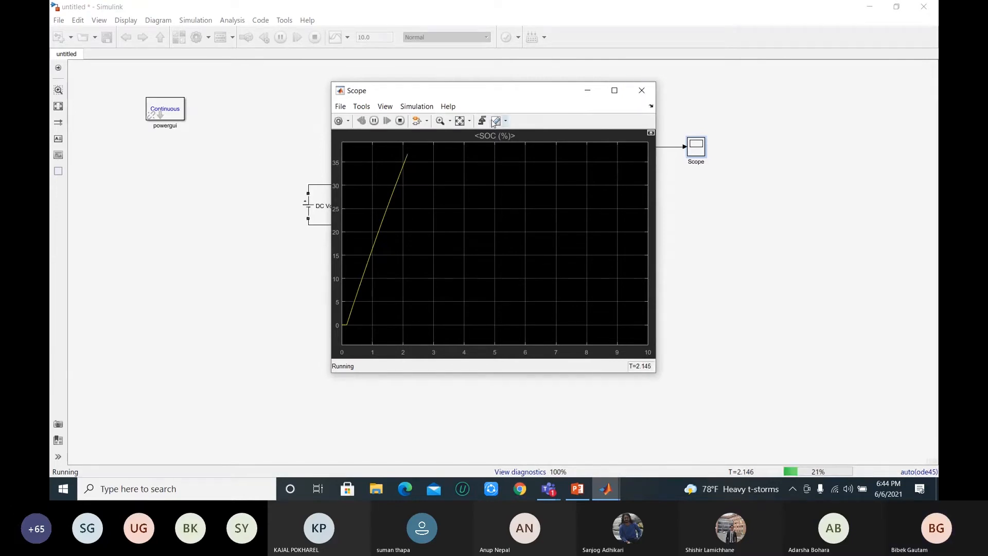
{"action": "left_click", "coordinate": [460, 121]}
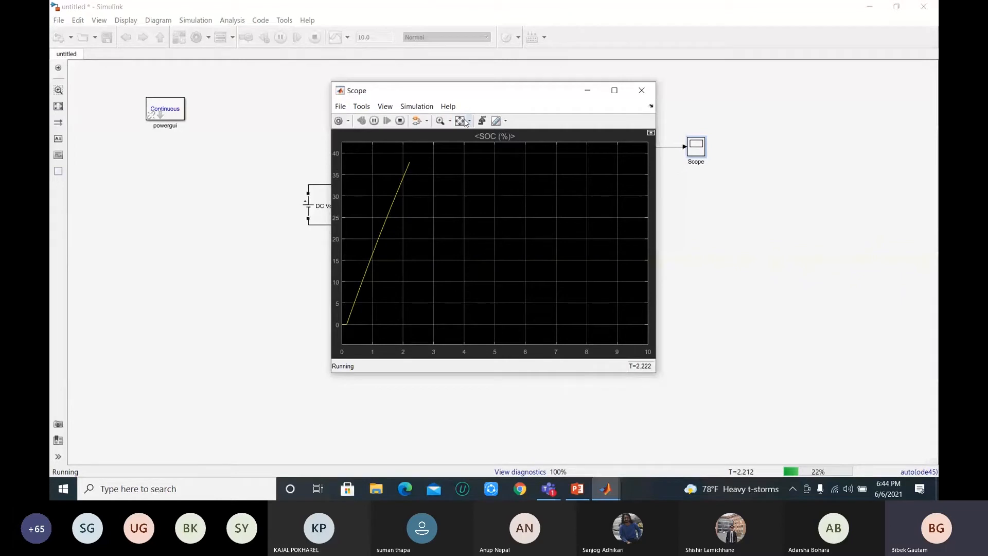
Step: Close and reopen the Scope, fit its axes to the SOC (%) curve once more, and stop the simulation
{"action": "left_click", "coordinate": [640, 91]}
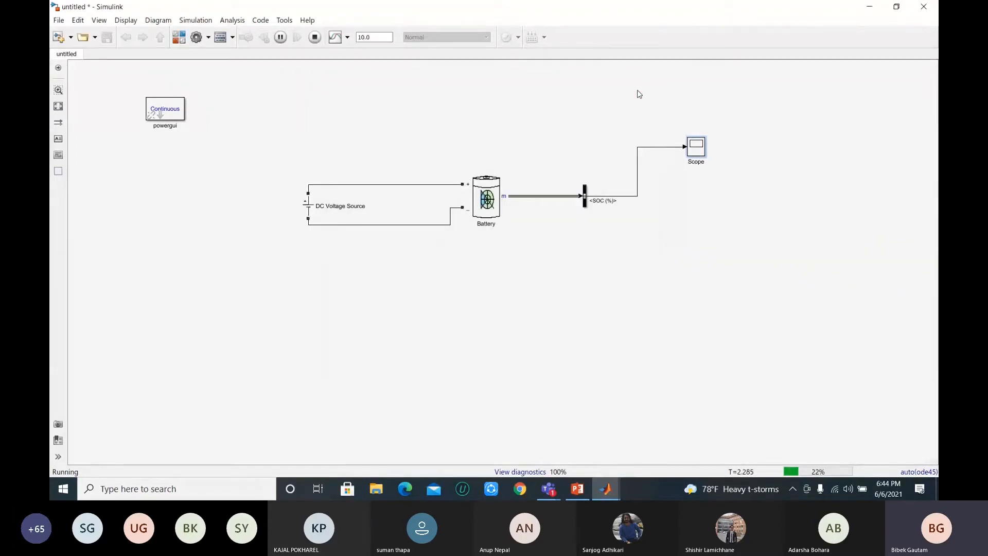
{"action": "double_click", "coordinate": [697, 150]}
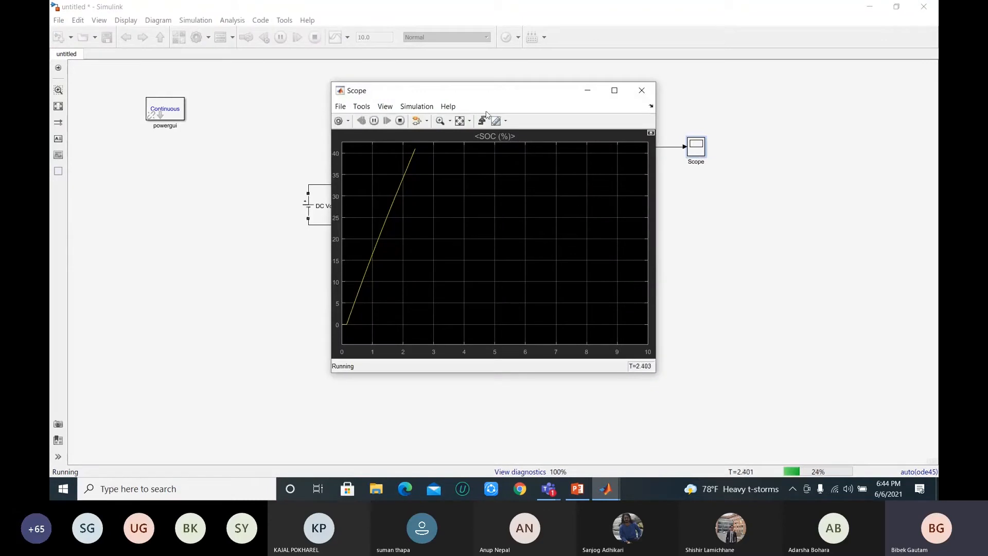
{"action": "left_click", "coordinate": [459, 121]}
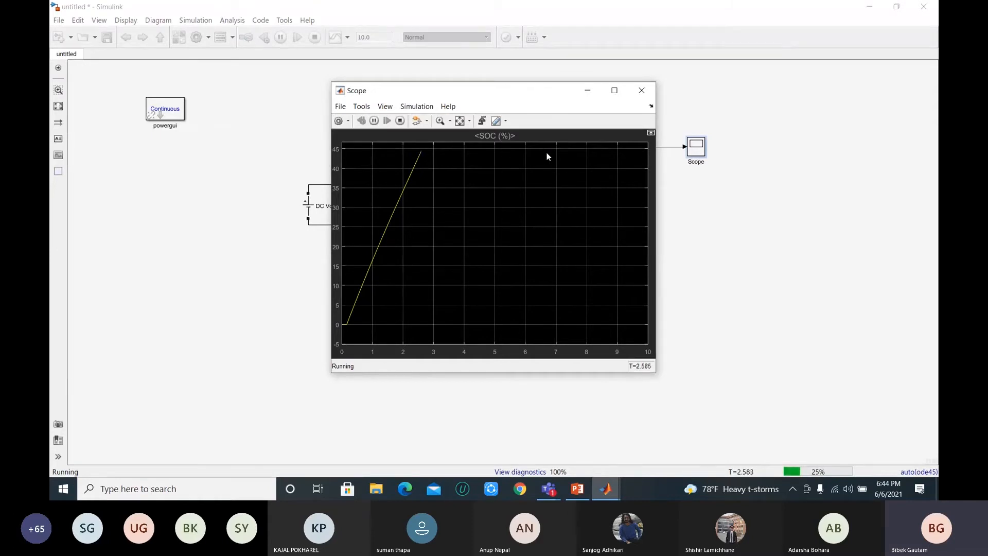
{"action": "left_click", "coordinate": [653, 90]}
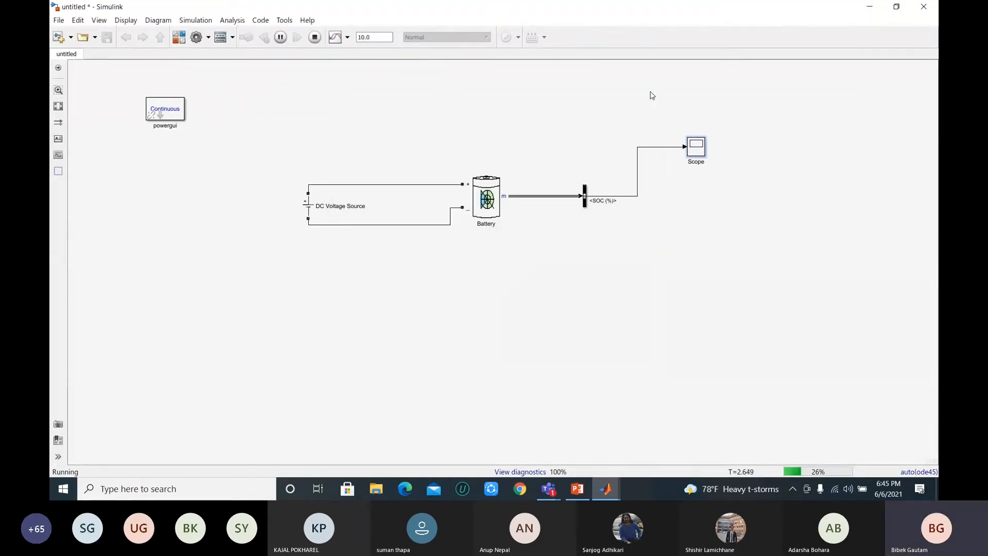
{"action": "left_click", "coordinate": [315, 38]}
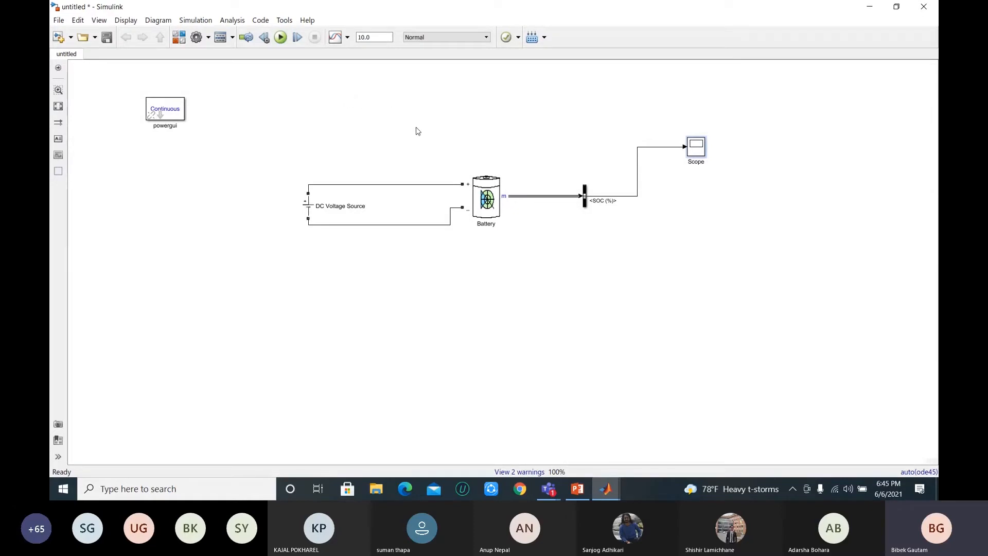
Step: Open the Simulink Library Browser and search the block library for "chart"
{"action": "left_click", "coordinate": [477, 208]}
{"action": "left_click", "coordinate": [453, 212]}
{"action": "left_click", "coordinate": [473, 209]}
{"action": "left_click", "coordinate": [552, 162]}
{"action": "left_click", "coordinate": [179, 40]}
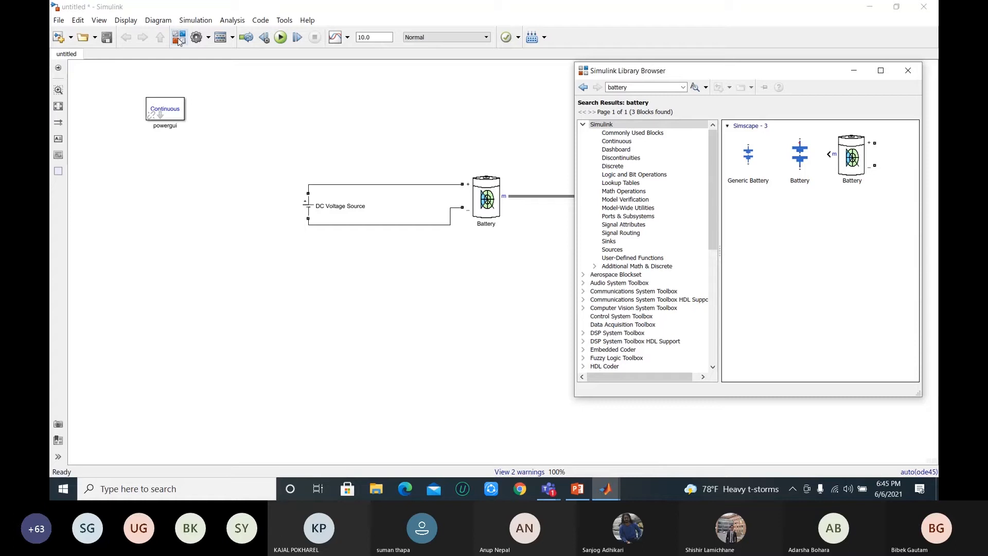
Step: Switch to the Microsoft Teams meeting to check its participants, and return to the Simulink model
{"action": "mouse_move", "coordinate": [550, 496]}
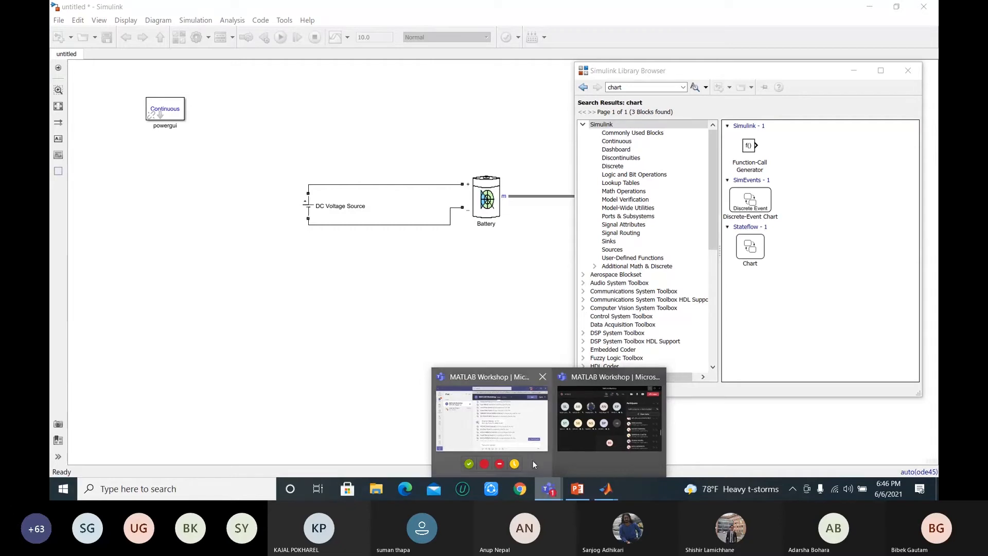
{"action": "mouse_move", "coordinate": [586, 425]}
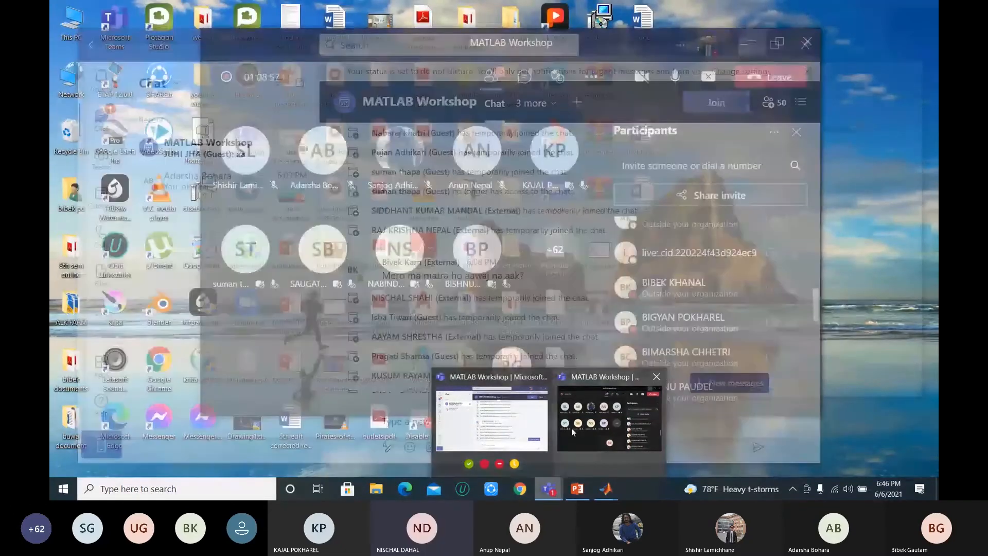
{"action": "left_click", "coordinate": [574, 429]}
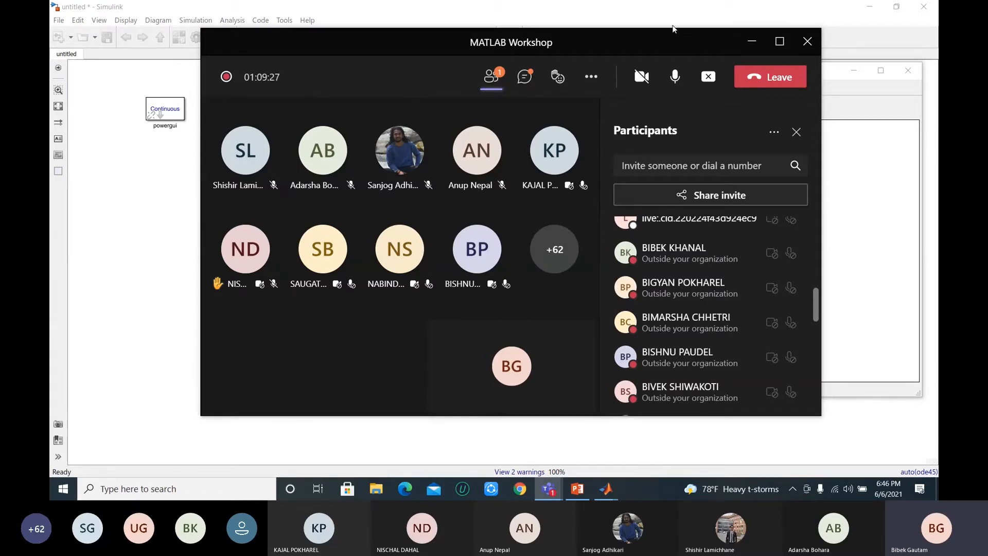
{"action": "left_click", "coordinate": [663, 11]}
Step: Check the Battery's initial state-of-charge setting in its block parameters
{"action": "left_click", "coordinate": [493, 192]}
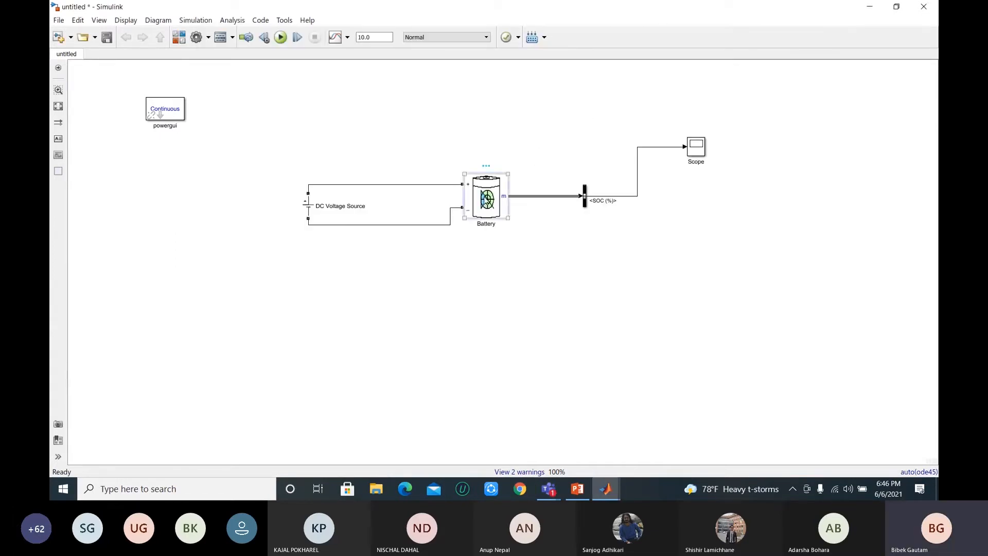
{"action": "double_click", "coordinate": [487, 200]}
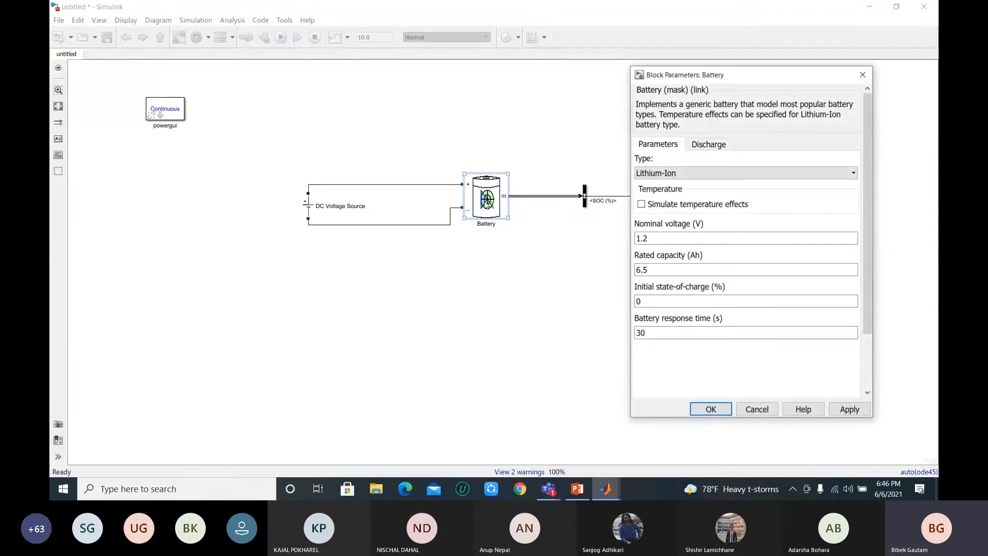
{"action": "left_click", "coordinate": [646, 303]}
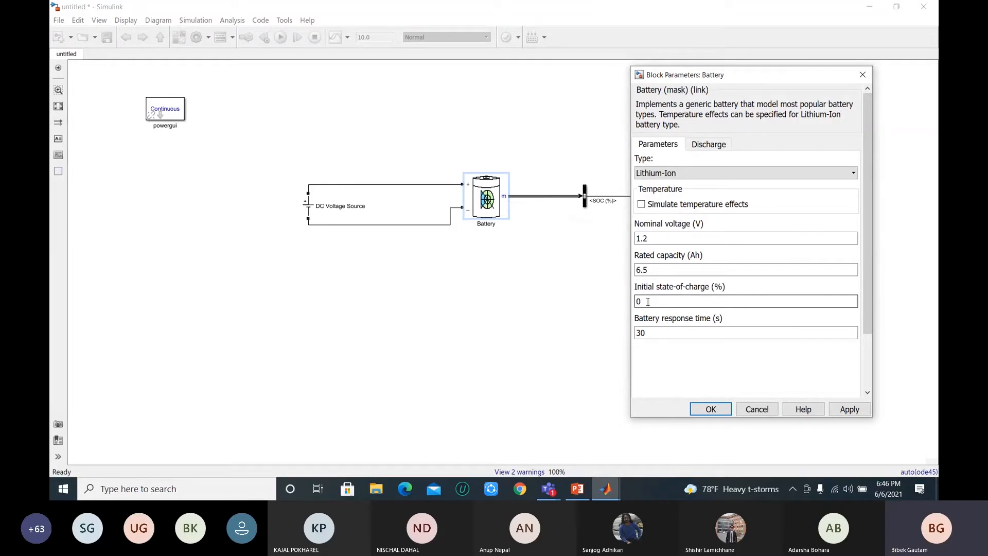
{"action": "left_click", "coordinate": [710, 410]}
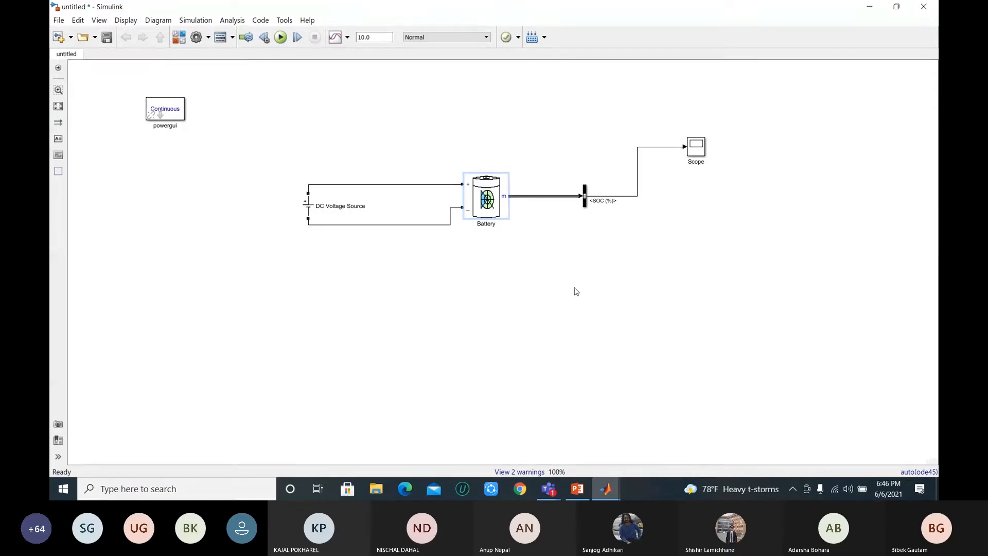
Step: Review the DC Voltage Source's amplitude and the Battery's block parameters, leaving both blocks as they are
{"action": "left_click", "coordinate": [309, 207]}
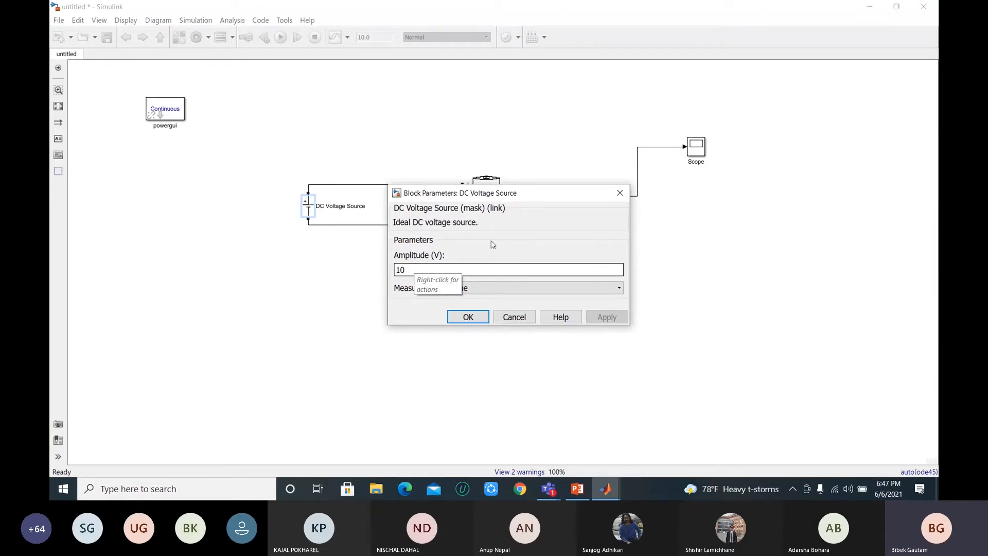
{"action": "left_click", "coordinate": [620, 193]}
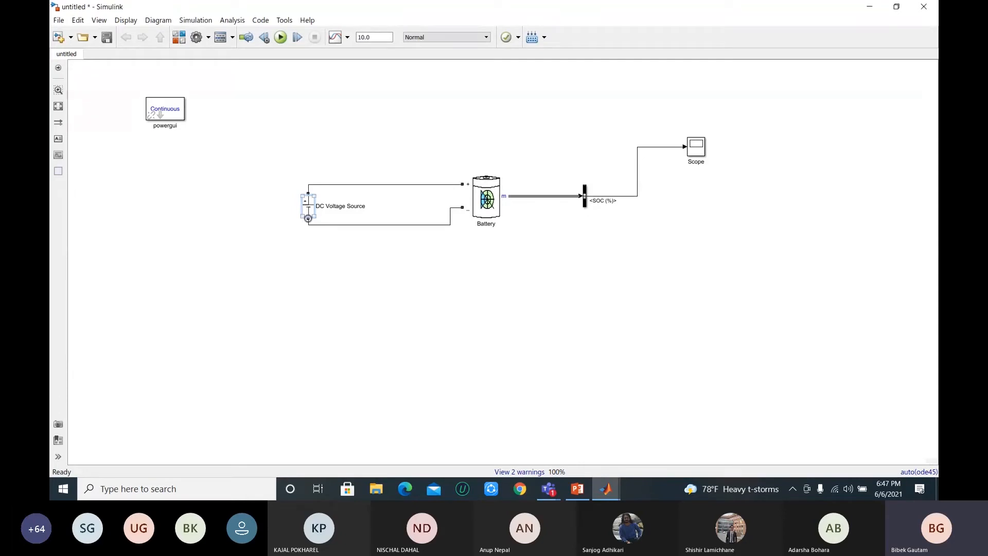
{"action": "left_click", "coordinate": [500, 212]}
{"action": "double_click", "coordinate": [493, 202]}
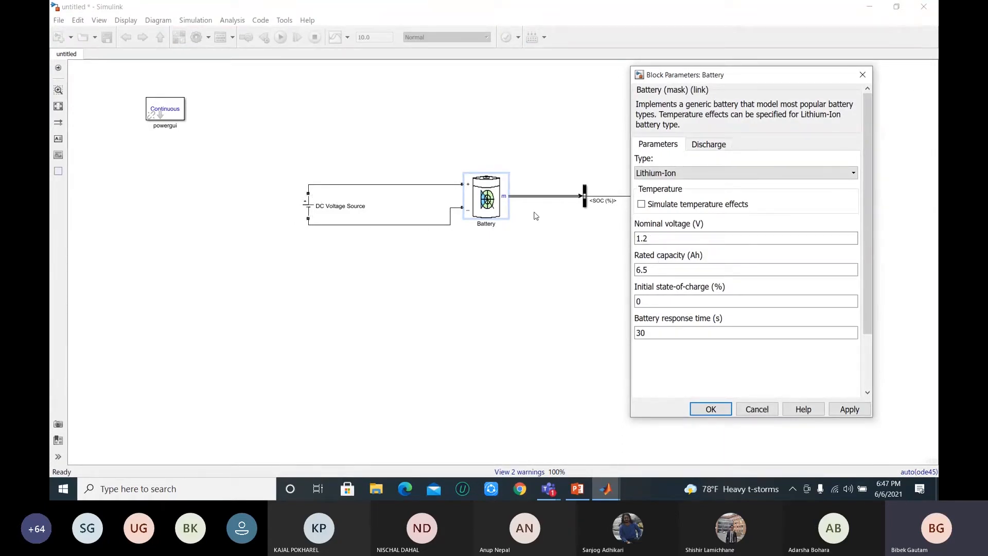
{"action": "left_click", "coordinate": [863, 75]}
{"action": "left_click", "coordinate": [311, 208]}
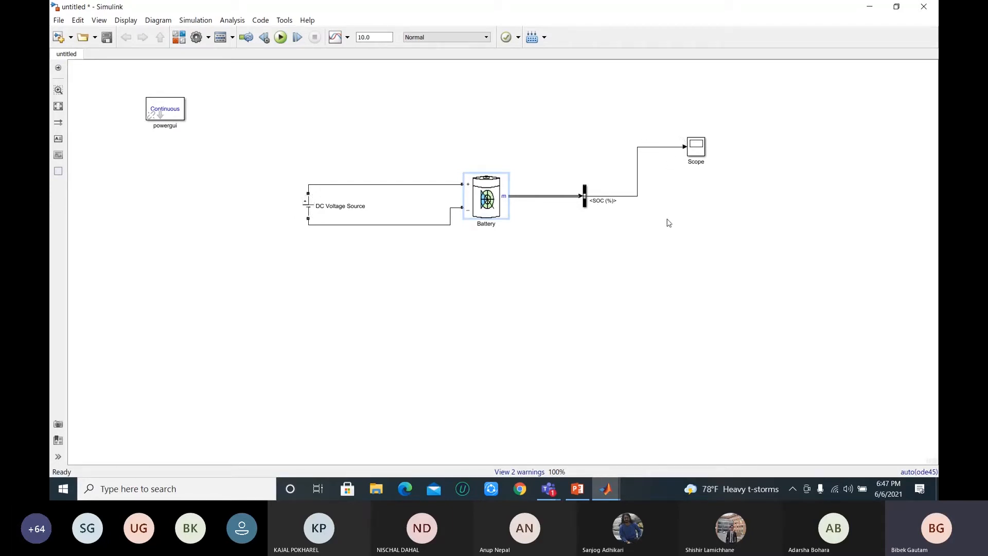
{"action": "left_click", "coordinate": [672, 237]}
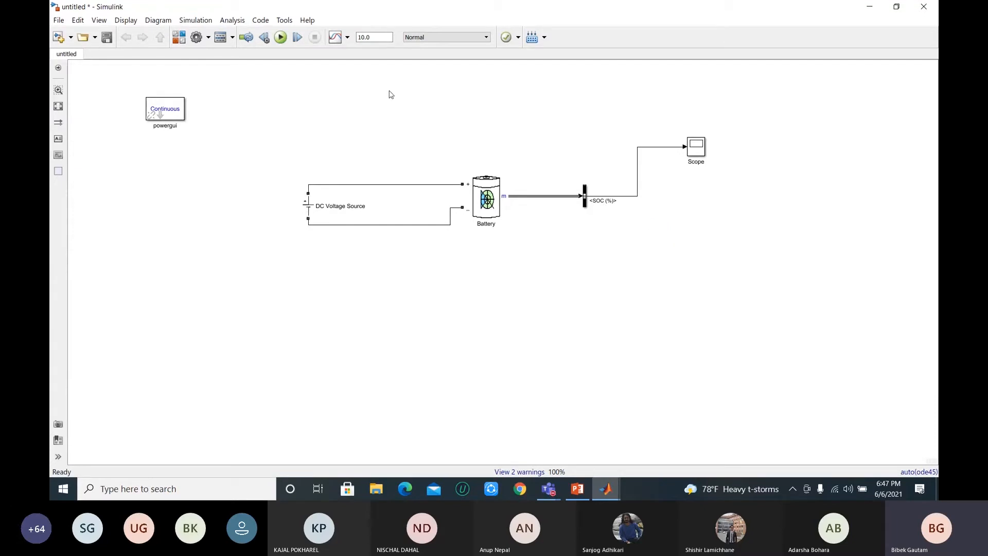
Step: Find the Ideal Switch by searching the library for "ideal switch" and place it above the positive wire between the DC Voltage Source and Battery
{"action": "left_click", "coordinate": [179, 39]}
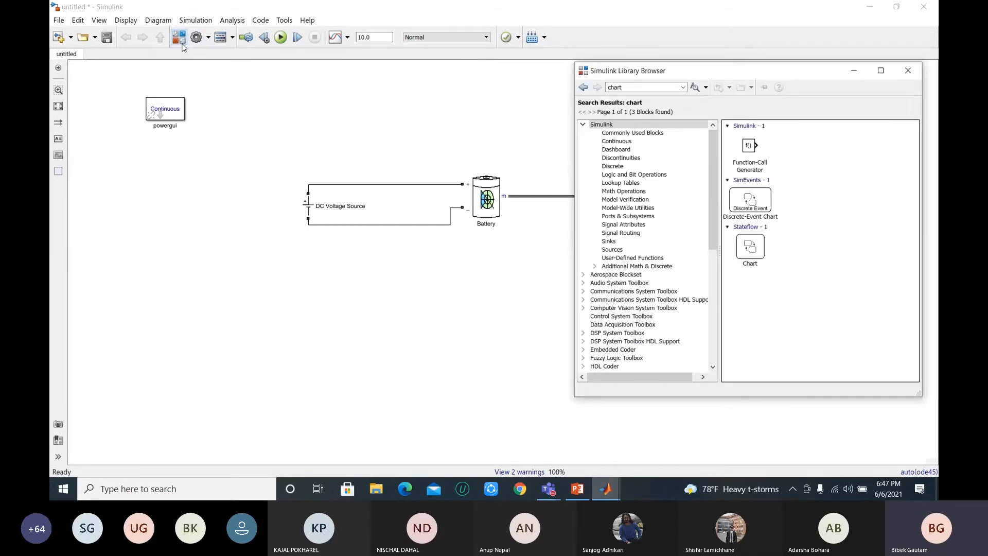
{"action": "left_click", "coordinate": [643, 87]}
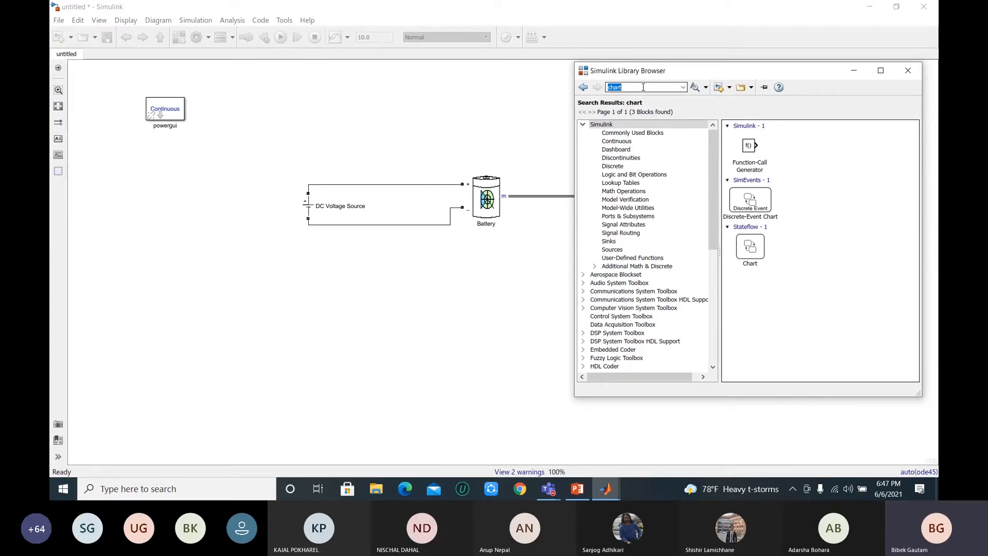
{"action": "type", "text": "ideal"}
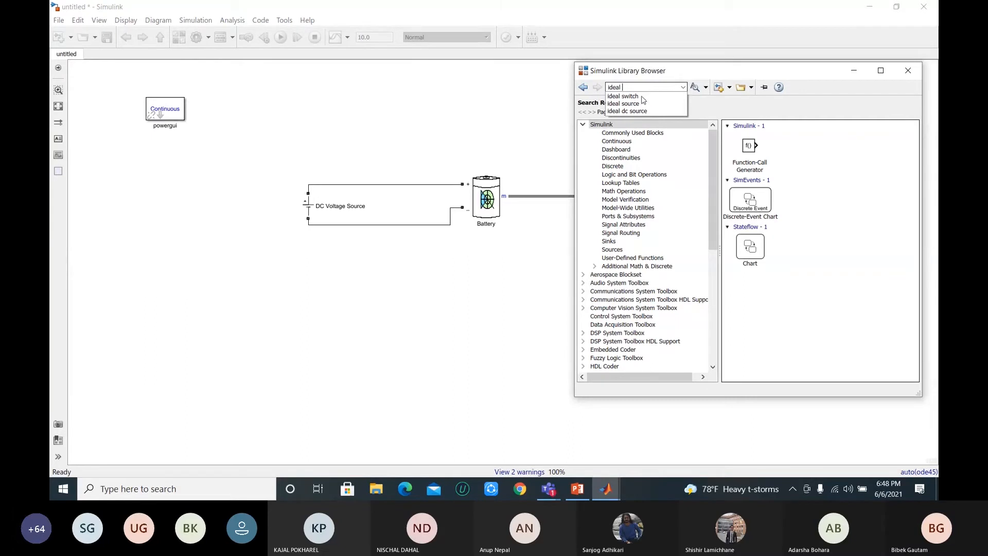
{"action": "left_click", "coordinate": [645, 96]}
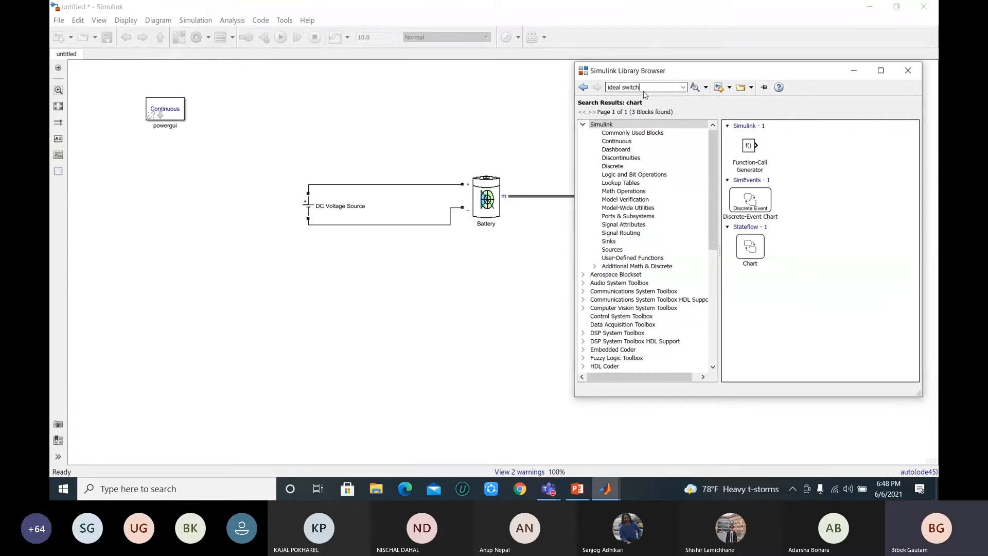
{"action": "key", "text": "Return"}
{"action": "left_click_drag", "start_coordinate": [745, 146], "coordinate": [387, 145]}
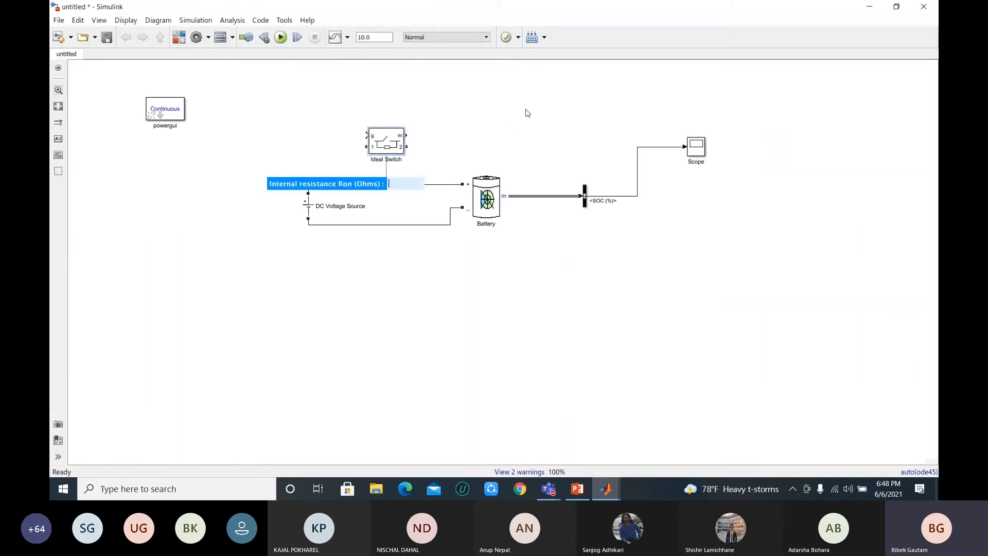
{"action": "left_click", "coordinate": [470, 140]}
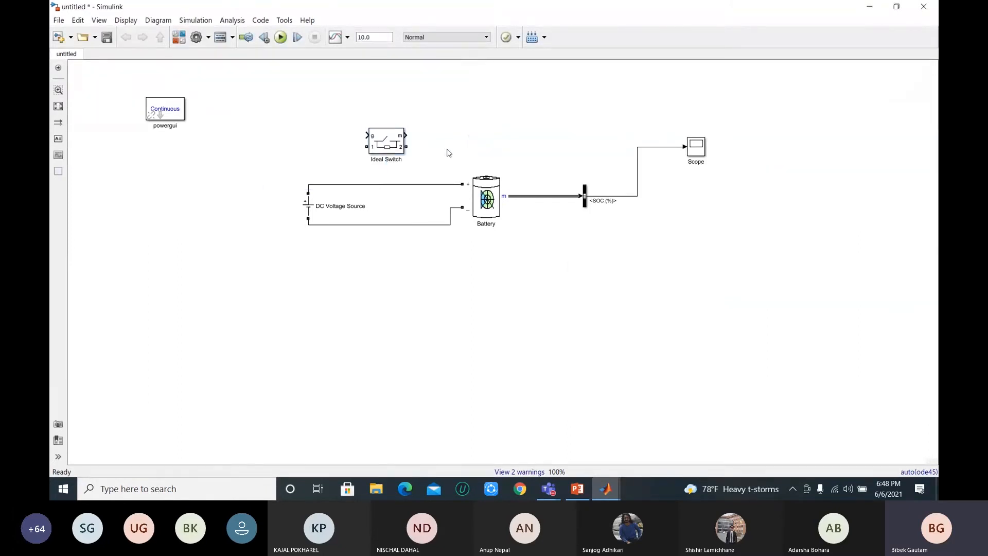
Step: Connect terminal 1 of the Ideal Switch to the positive wire on the DC Voltage Source side and review the switch's block parameters
{"action": "left_click", "coordinate": [494, 190]}
{"action": "left_click", "coordinate": [363, 192]}
{"action": "left_click_drag", "start_coordinate": [366, 146], "coordinate": [359, 184]}
{"action": "left_click", "coordinate": [372, 150]}
{"action": "double_click", "coordinate": [392, 142]}
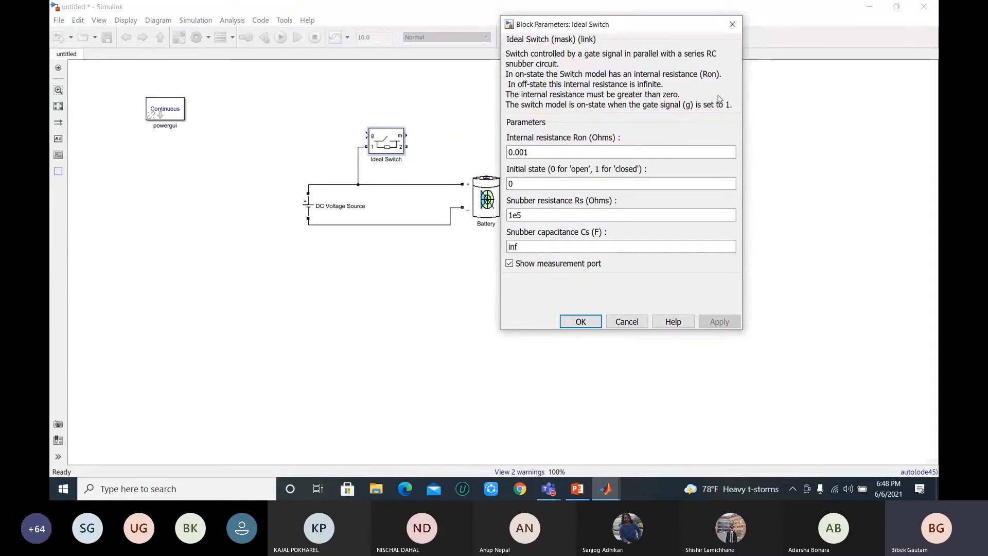
{"action": "left_click", "coordinate": [739, 27]}
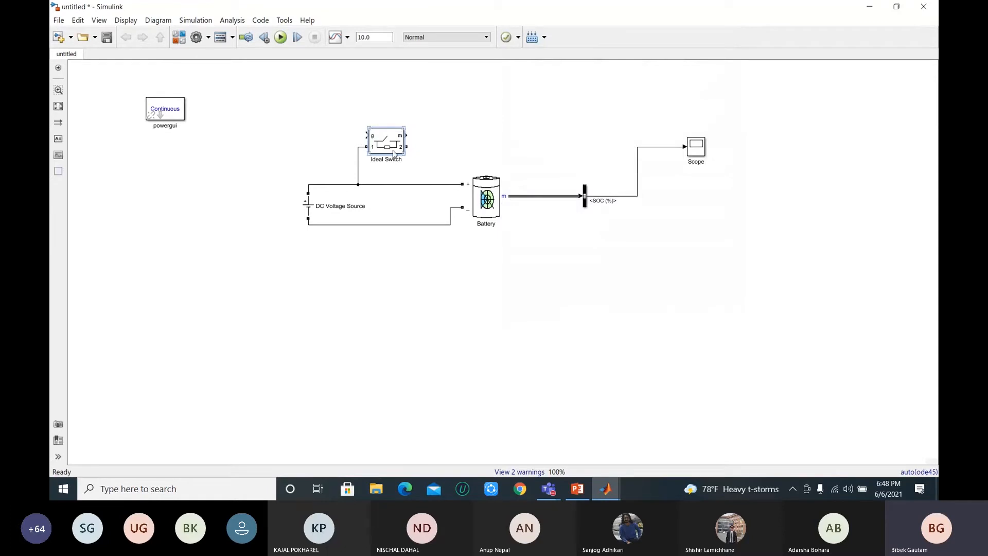
Step: Connect terminal 2 of the Ideal Switch to the Battery's positive wire and delete the wire segment bypassing the switch
{"action": "mouse_move", "coordinate": [408, 147]}
{"action": "left_mouse_down"}
{"action": "mouse_move", "coordinate": [417, 154]}
{"action": "mouse_move", "coordinate": [414, 185]}
{"action": "left_mouse_up"}
{"action": "left_click", "coordinate": [390, 185]}
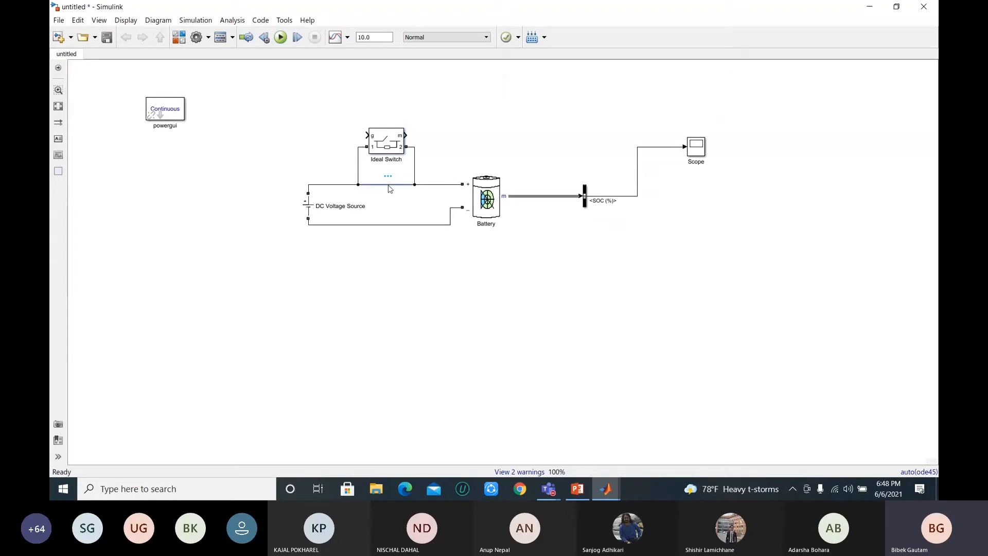
{"action": "key", "text": "Delete"}
{"action": "left_click", "coordinate": [381, 144]}
{"action": "left_click", "coordinate": [372, 277]}
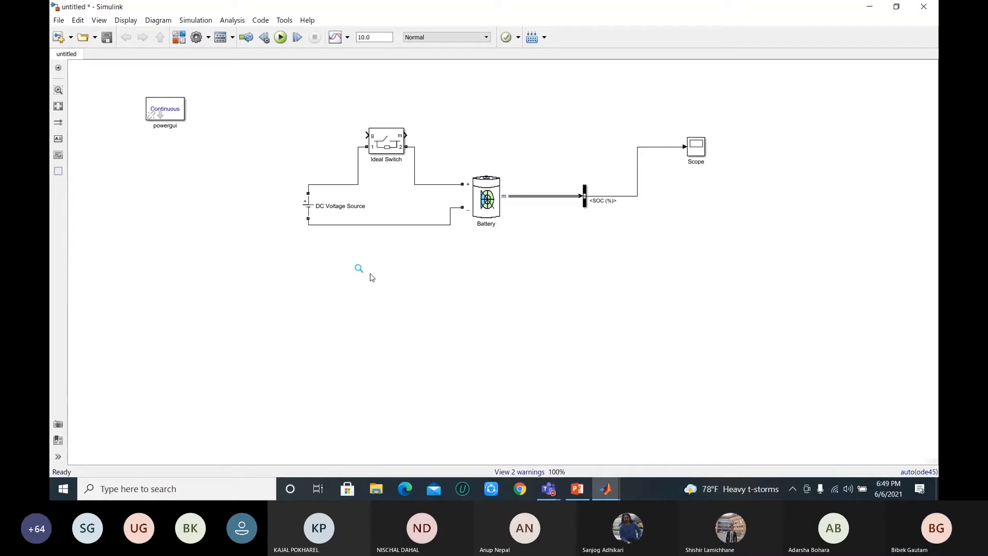
Step: Paste a second Ideal Switch below the DC Voltage Source, wire it into the Battery's negative line, and delete the bypassing wire segment
{"action": "key", "text": "ctrl+v"}
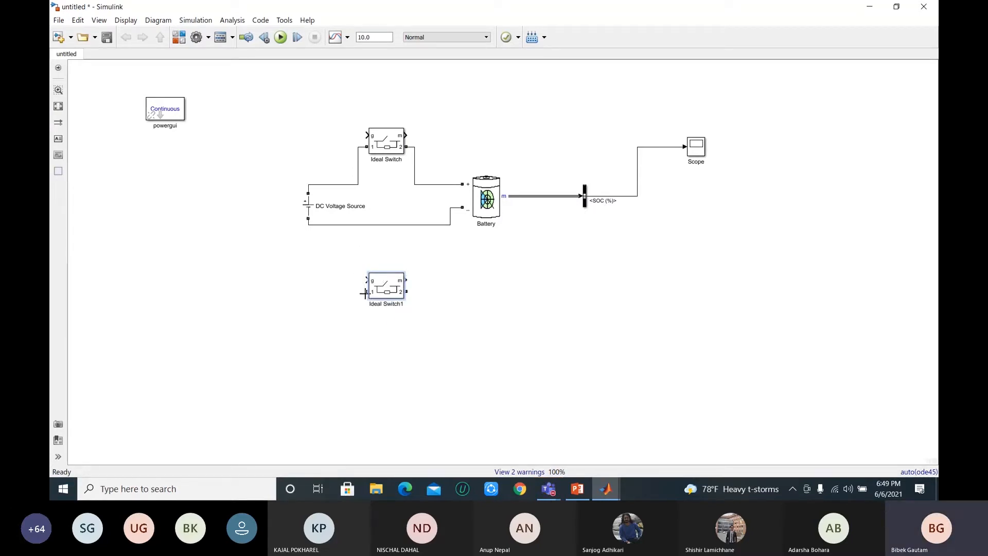
{"action": "mouse_move", "coordinate": [366, 291]}
{"action": "left_mouse_down"}
{"action": "mouse_move", "coordinate": [379, 230]}
{"action": "mouse_move", "coordinate": [360, 225]}
{"action": "left_mouse_up"}
{"action": "left_click_drag", "start_coordinate": [406, 292], "coordinate": [426, 225]}
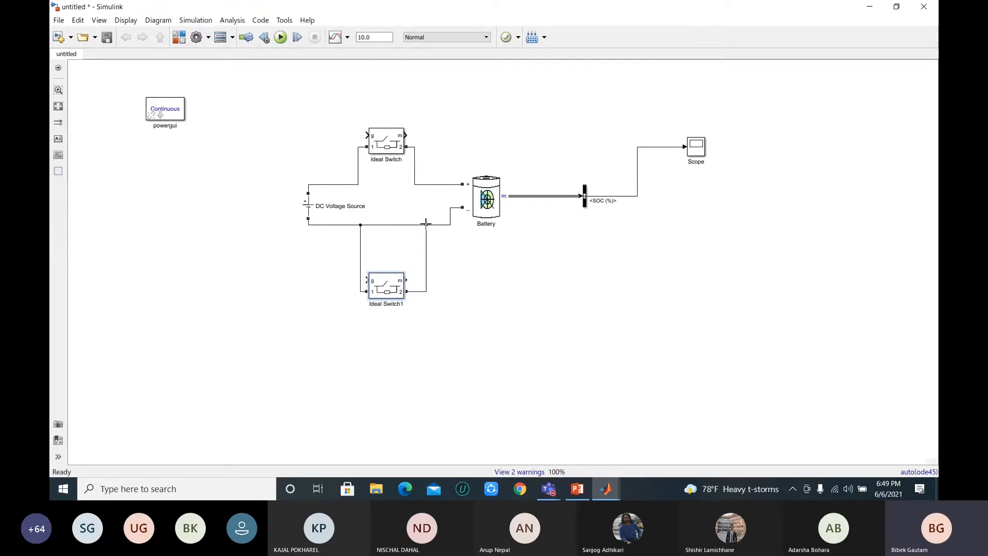
{"action": "left_click", "coordinate": [390, 225]}
{"action": "key", "text": "Delete"}
{"action": "left_click_drag", "start_coordinate": [387, 285], "coordinate": [392, 251]}
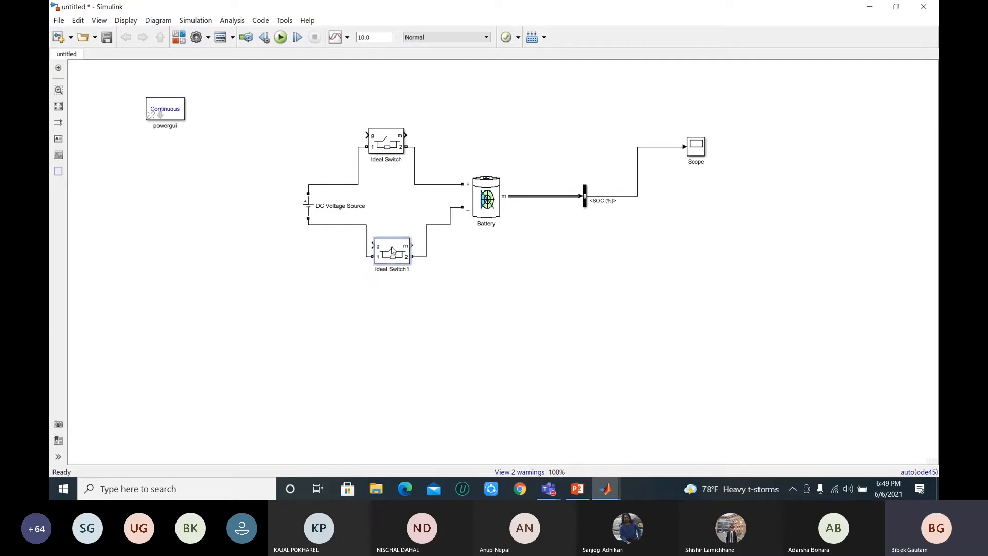
{"action": "left_click", "coordinate": [466, 262]}
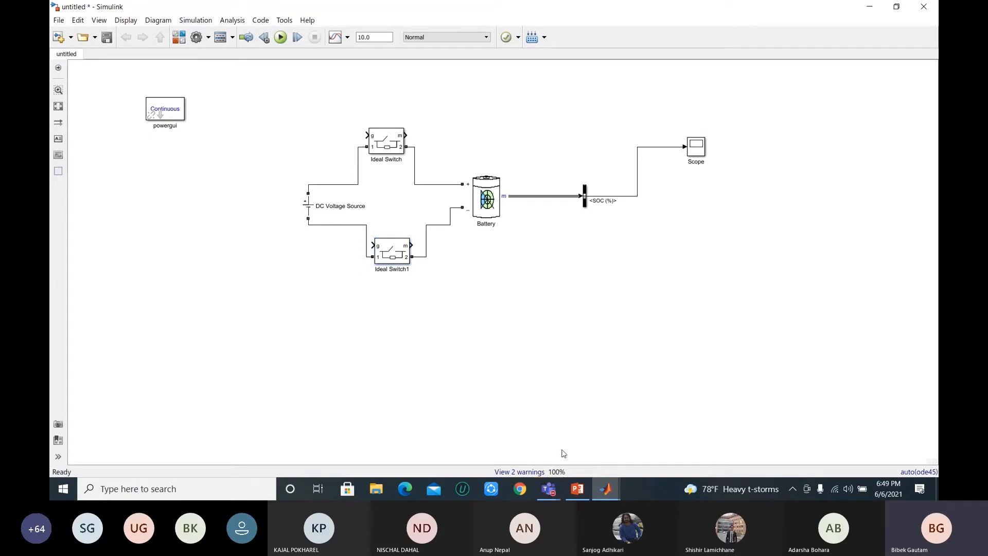
{"action": "mouse_move", "coordinate": [552, 479]}
{"action": "double_click", "coordinate": [685, 221]}
{"action": "type", "text": "goto"}
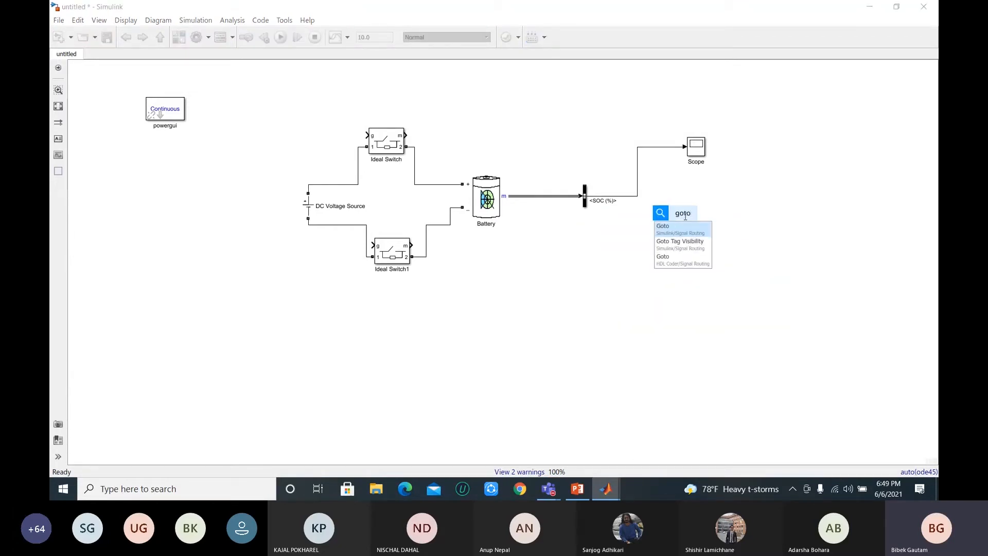
{"action": "left_click", "coordinate": [680, 231]}
{"action": "left_click_drag", "start_coordinate": [686, 221], "coordinate": [700, 205]}
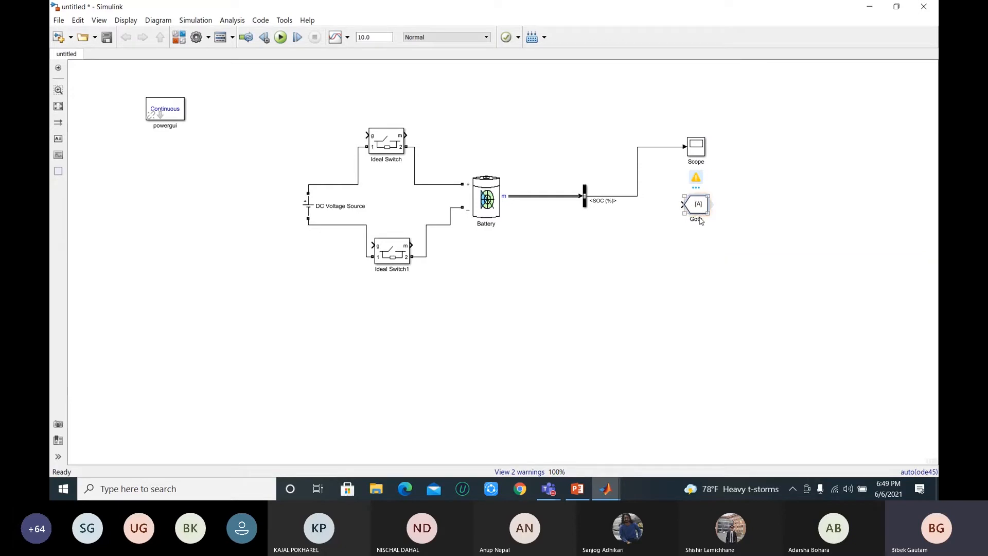
{"action": "key", "text": "Delete"}
Step: Add a Goto block below the Scope and connect its input to the SOC (%) signal line
{"action": "double_click", "coordinate": [685, 215]}
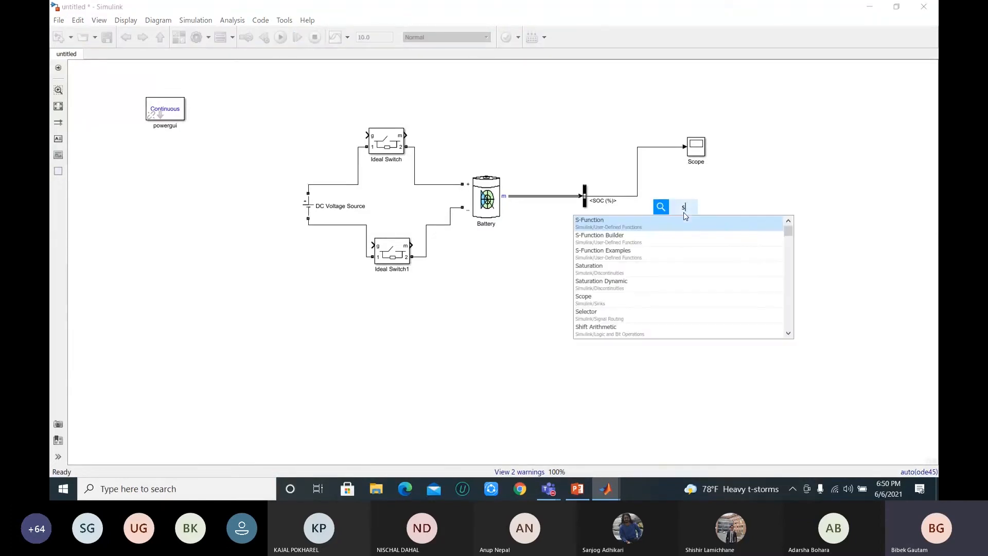
{"action": "type", "text": "go"}
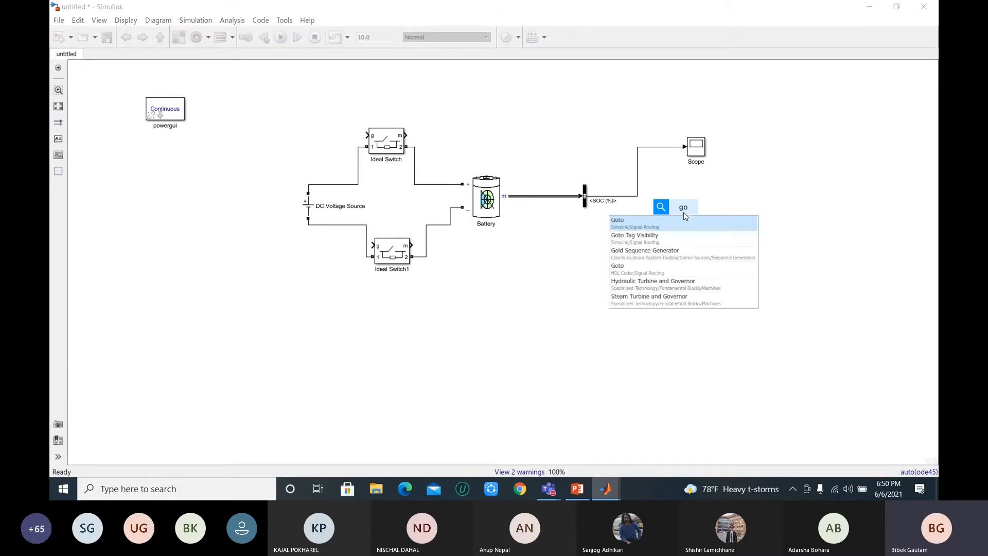
{"action": "type", "text": "to"}
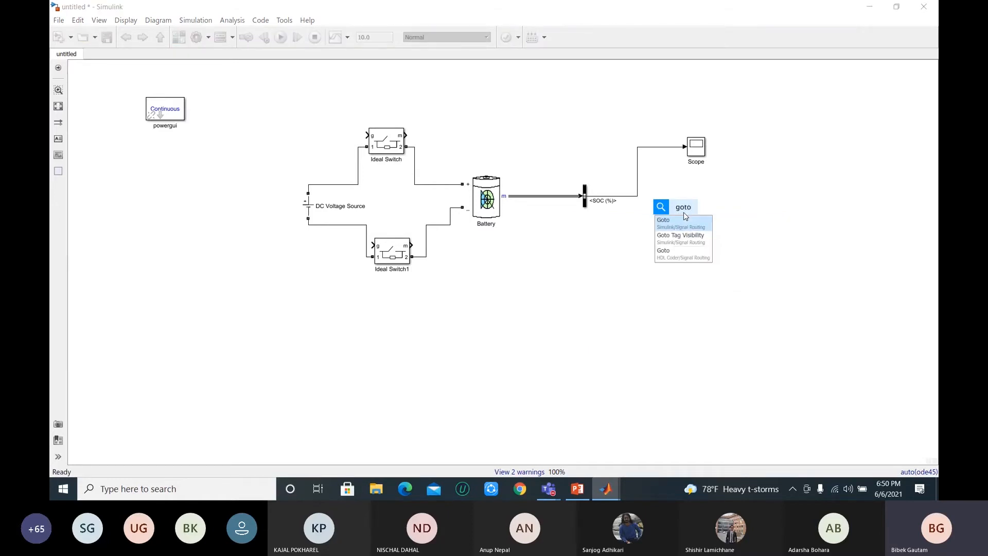
{"action": "left_click", "coordinate": [685, 223]}
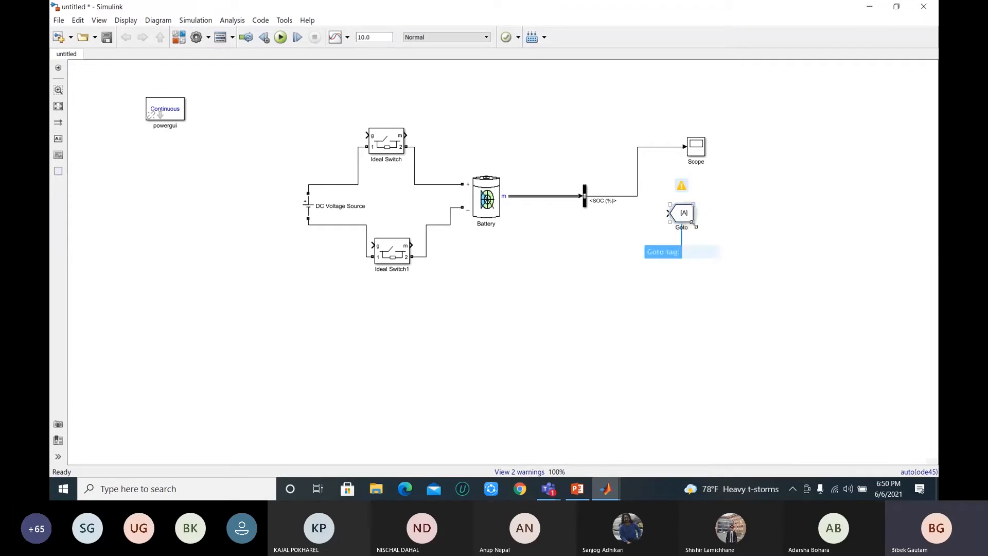
{"action": "left_click_drag", "start_coordinate": [668, 214], "coordinate": [639, 173]}
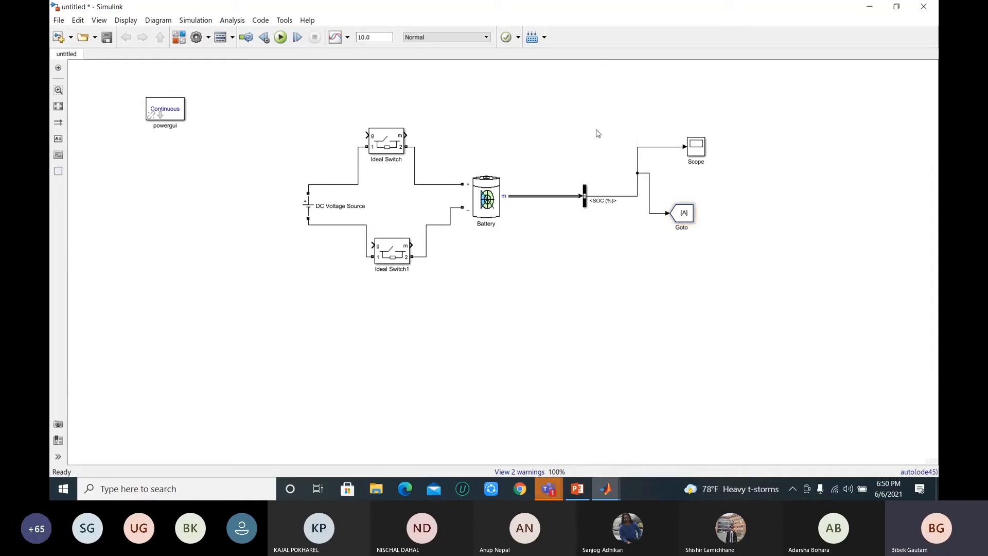
Step: Set the Goto block's tag to soc and move the block directly beneath the Scope
{"action": "left_click", "coordinate": [178, 40]}
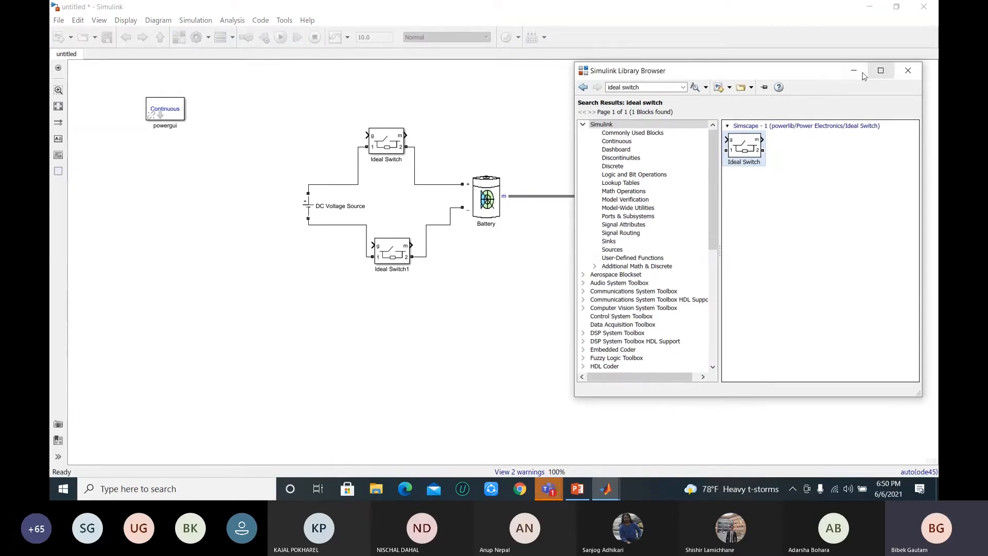
{"action": "left_click_drag", "start_coordinate": [793, 71], "coordinate": [303, 68]}
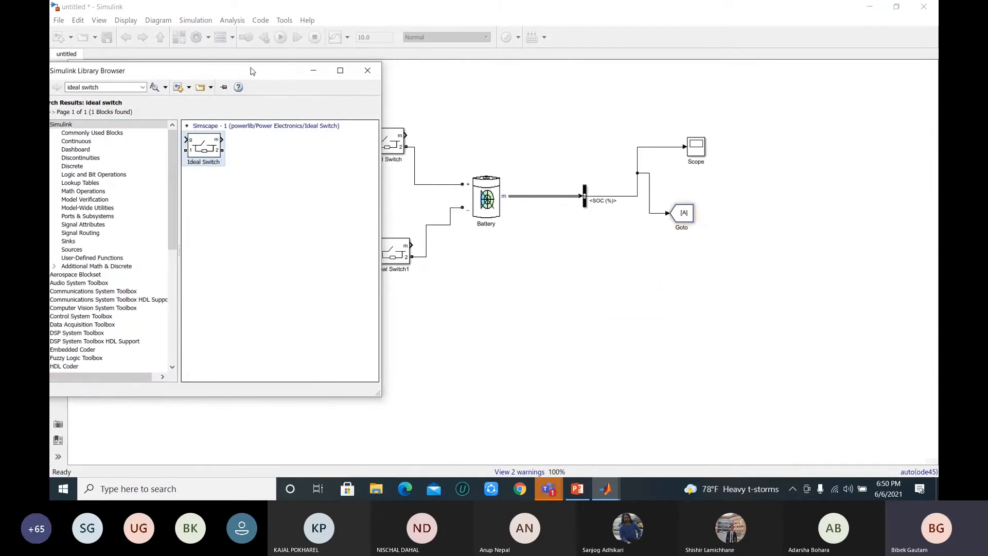
{"action": "left_click", "coordinate": [673, 228]}
{"action": "left_click", "coordinate": [687, 216]}
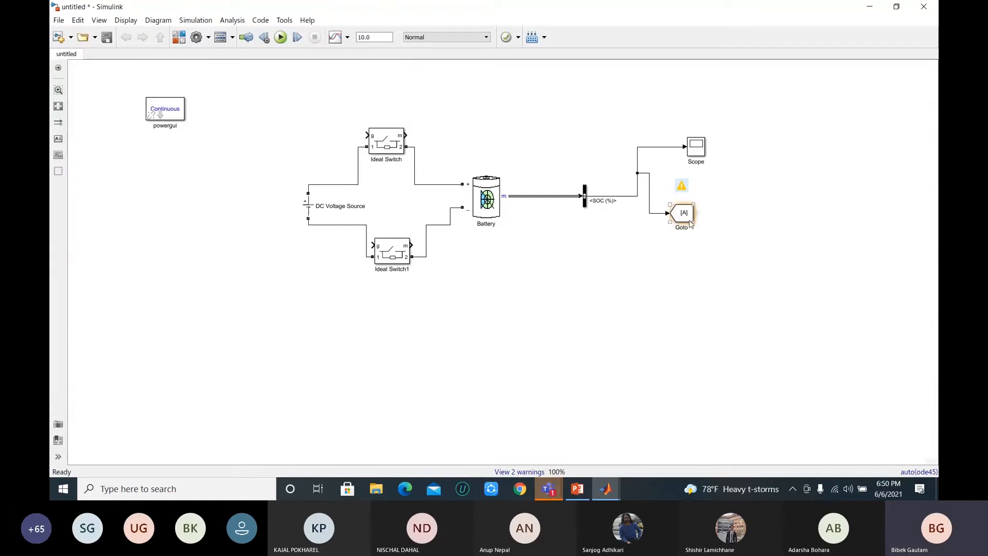
{"action": "double_click", "coordinate": [687, 214]}
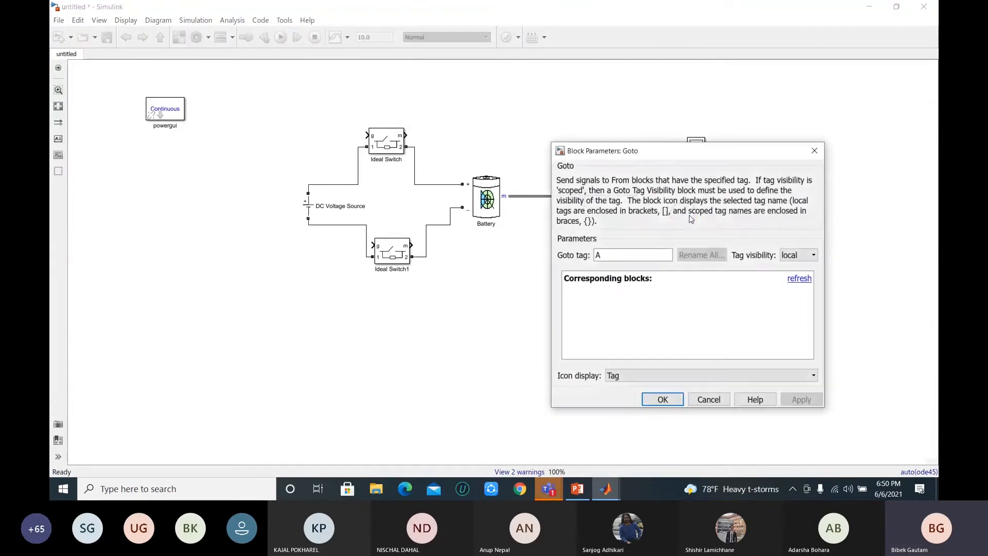
{"action": "type", "text": "soc"}
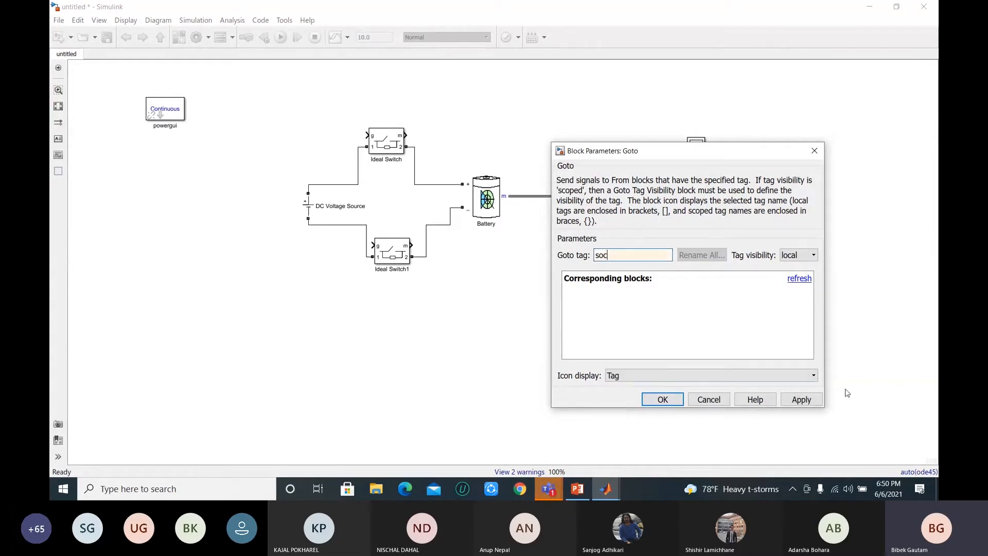
{"action": "left_click", "coordinate": [801, 401]}
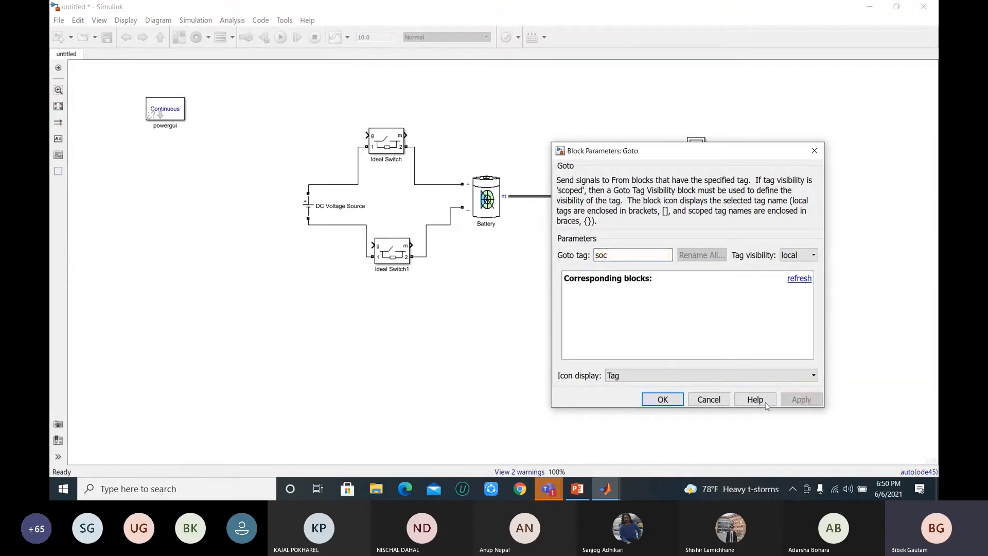
{"action": "left_click", "coordinate": [658, 403]}
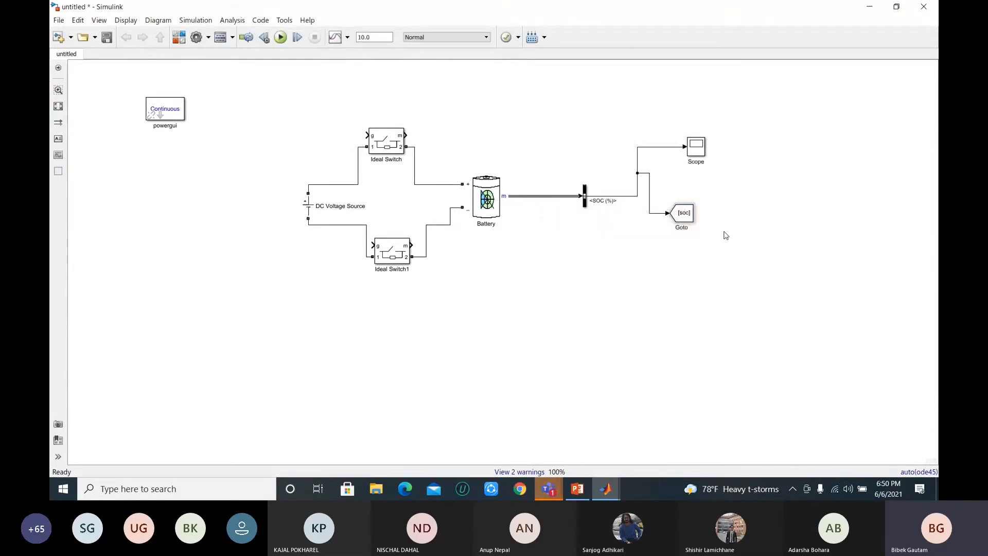
{"action": "left_click_drag", "start_coordinate": [688, 217], "coordinate": [709, 221]}
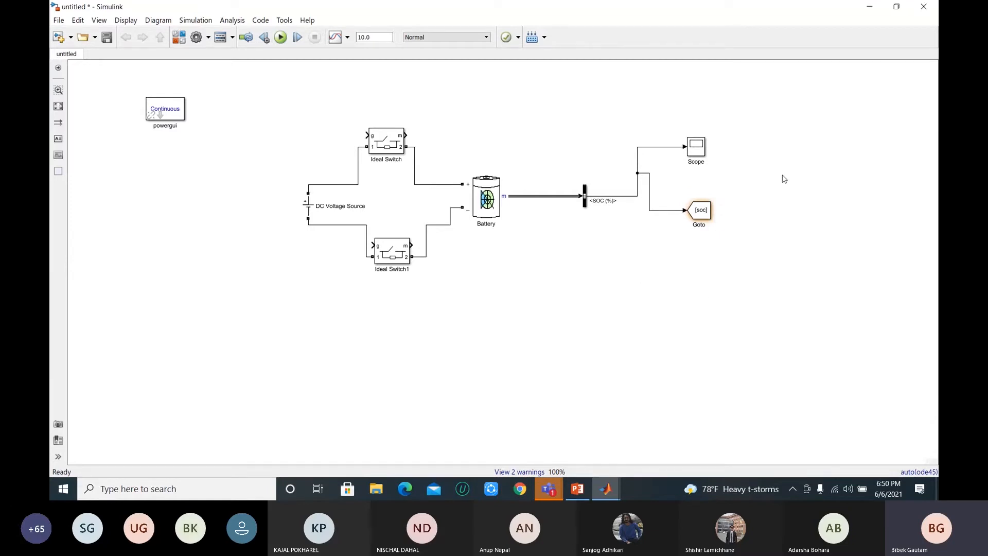
Step: Search the block library for "chart" and place the Stateflow Chart block below the Goto block
{"action": "left_click", "coordinate": [180, 38]}
{"action": "left_click", "coordinate": [117, 85]}
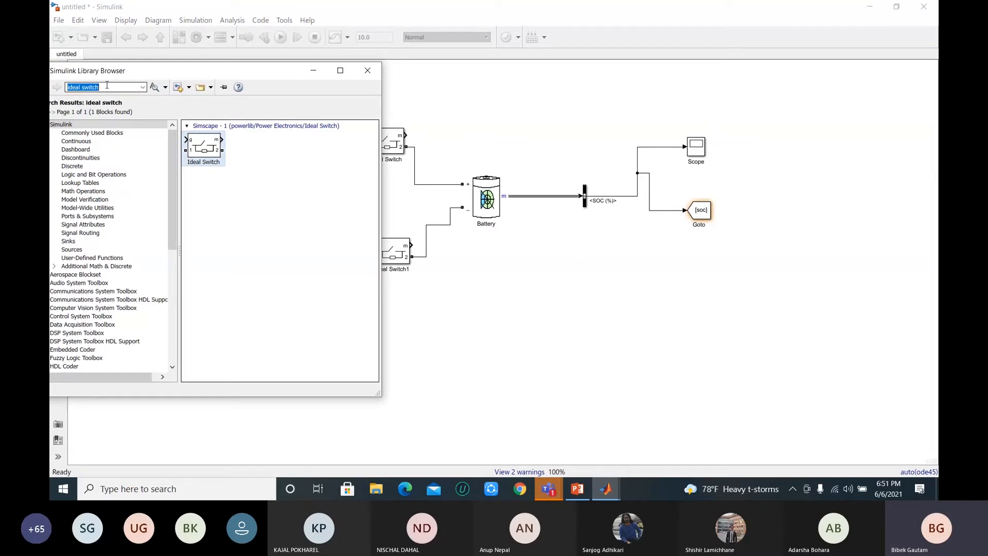
{"action": "type", "text": "chart"}
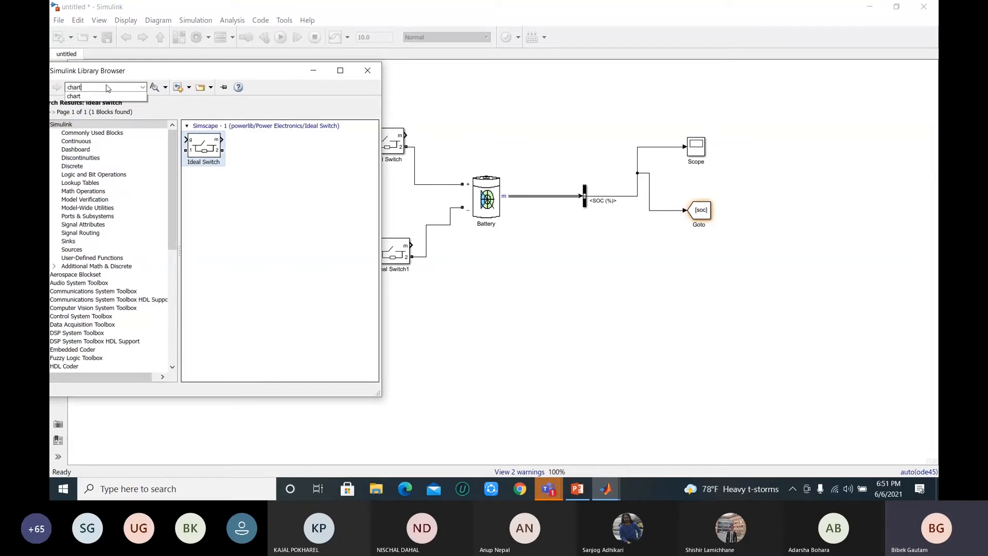
{"action": "left_click", "coordinate": [102, 97]}
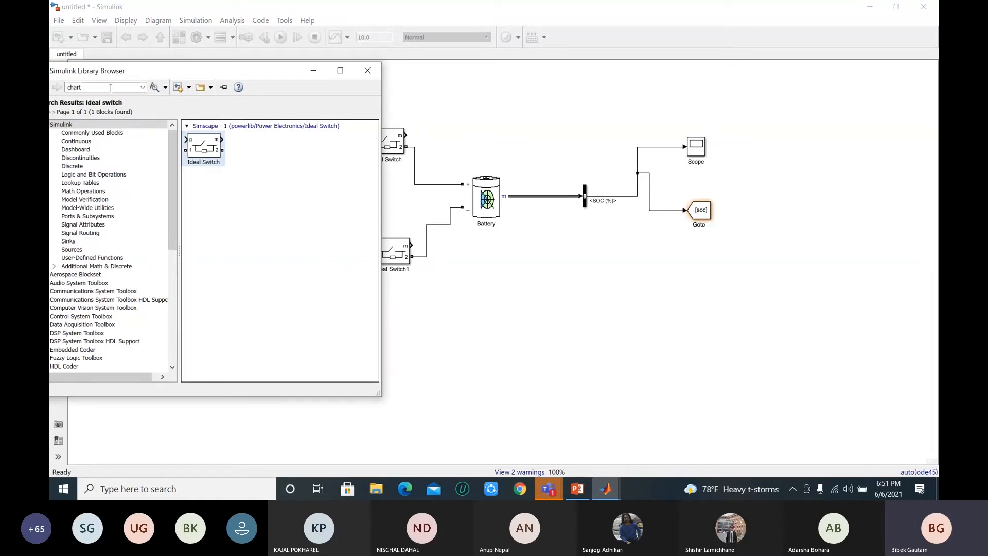
{"action": "key", "text": "Return"}
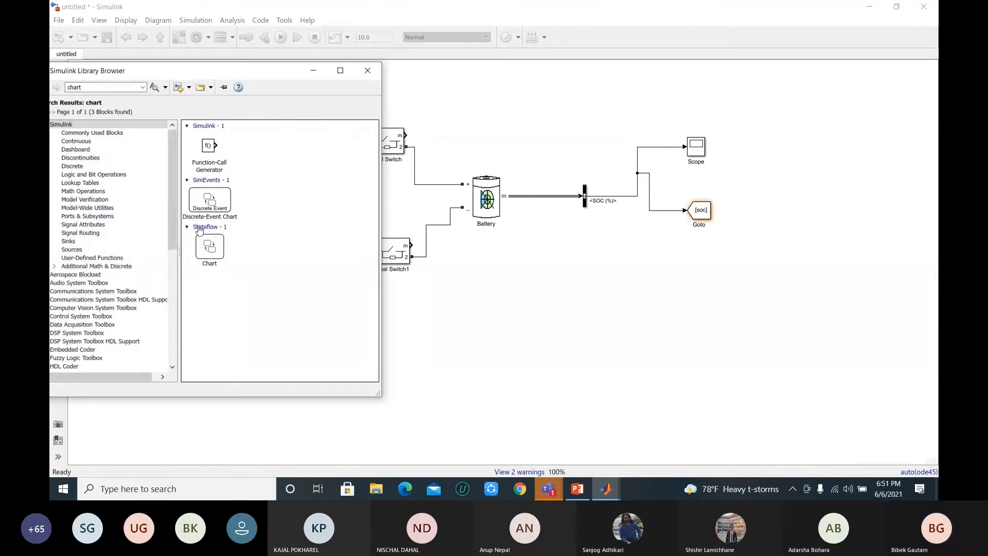
{"action": "left_click_drag", "start_coordinate": [210, 249], "coordinate": [699, 300]}
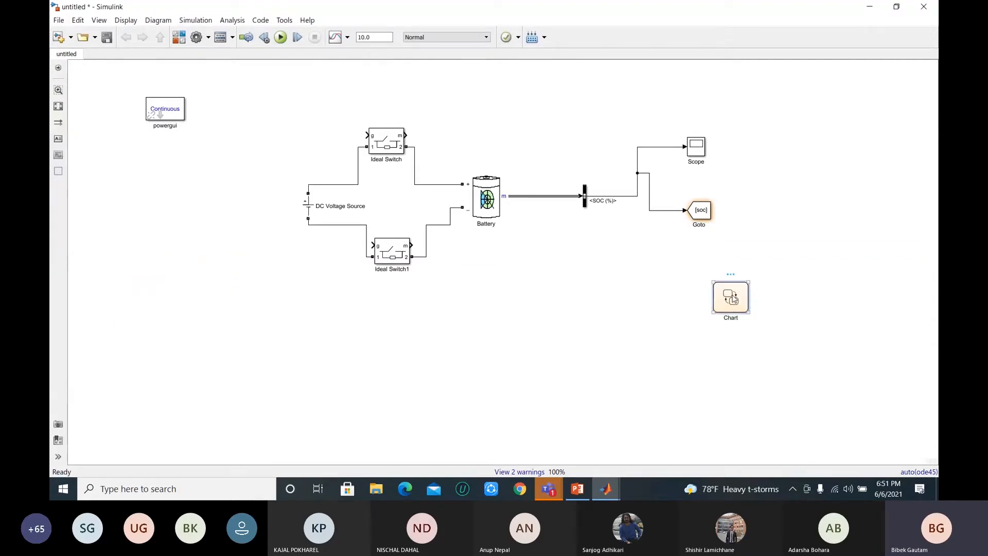
Step: Open the Chart block and add two states side by side, named charge and discharge
{"action": "double_click", "coordinate": [734, 299]}
{"action": "left_click", "coordinate": [126, 38]}
{"action": "double_click", "coordinate": [734, 302]}
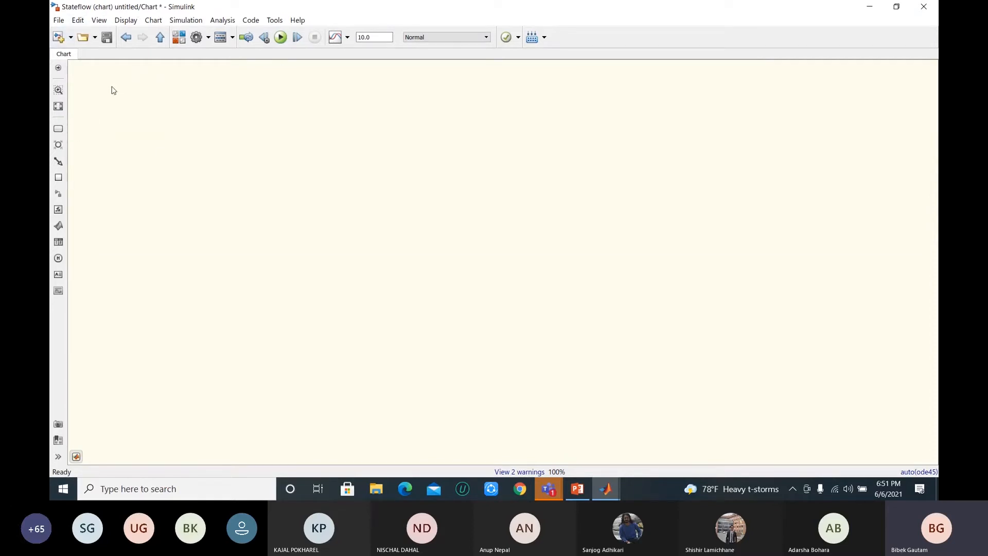
{"action": "left_click_drag", "start_coordinate": [61, 132], "coordinate": [186, 185]}
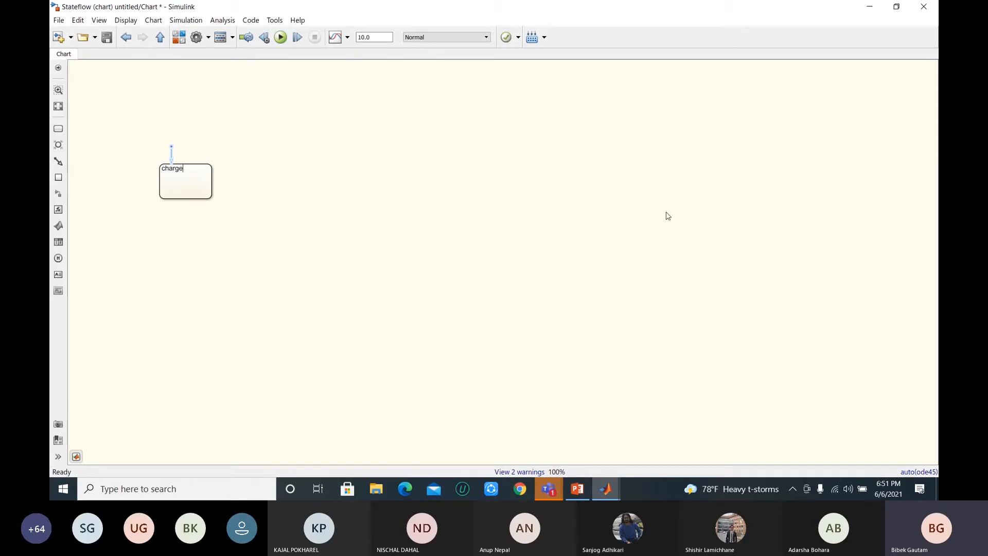
{"action": "left_click", "coordinate": [306, 187]}
{"action": "left_click_drag", "start_coordinate": [58, 128], "coordinate": [298, 186]}
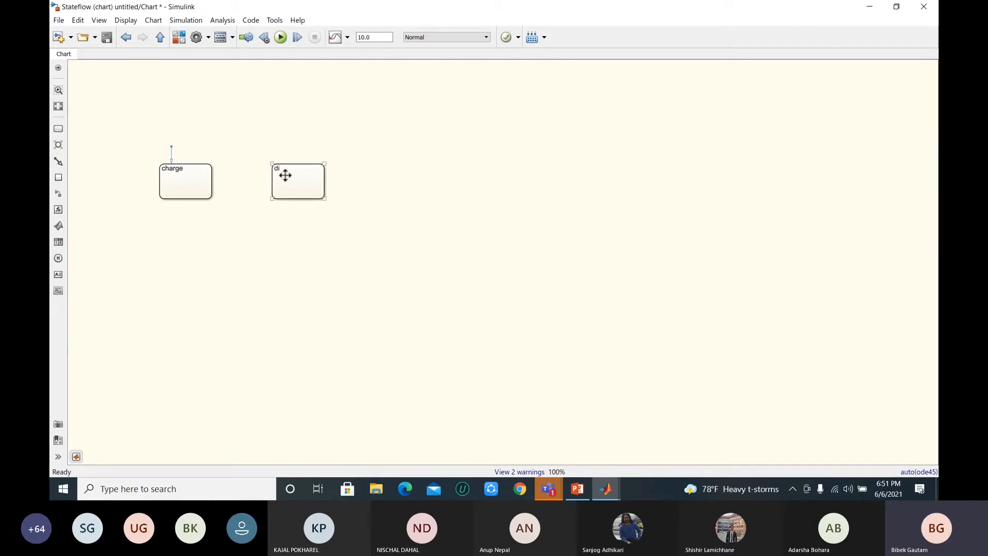
{"action": "type", "text": "discharge"}
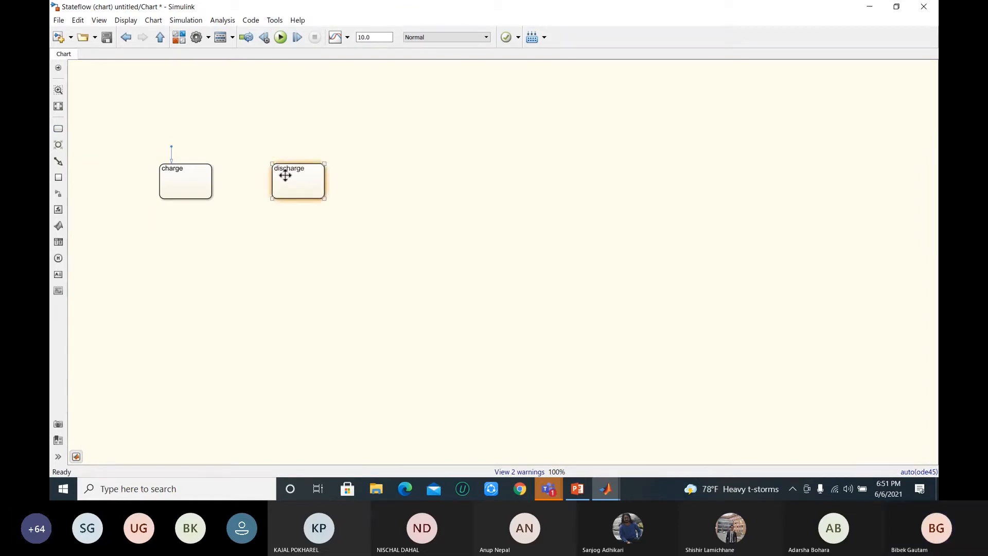
{"action": "left_click", "coordinate": [379, 197]}
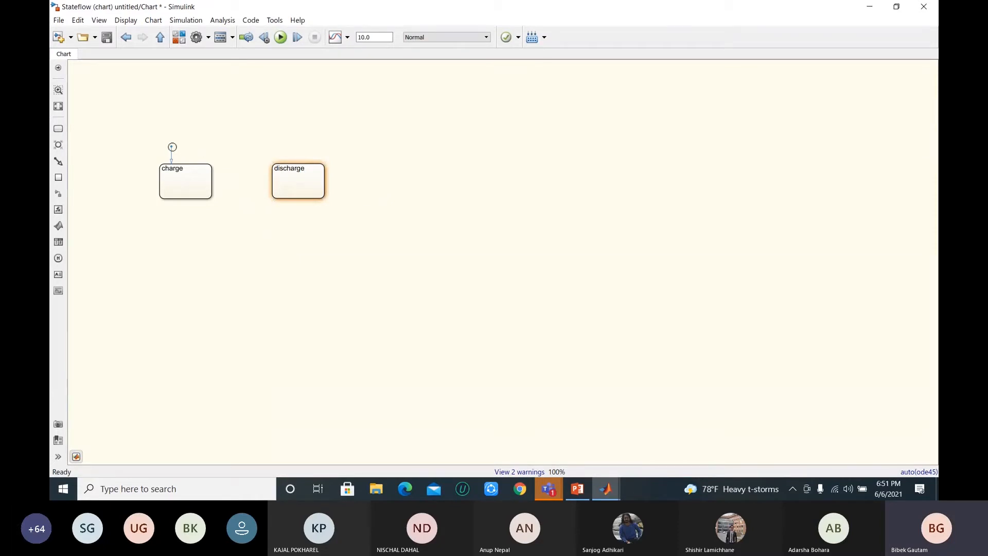
Step: Draw one transition from charge to discharge and another from discharge back to charge, and return to the top-level model
{"action": "left_click", "coordinate": [58, 163]}
{"action": "left_click", "coordinate": [189, 163]}
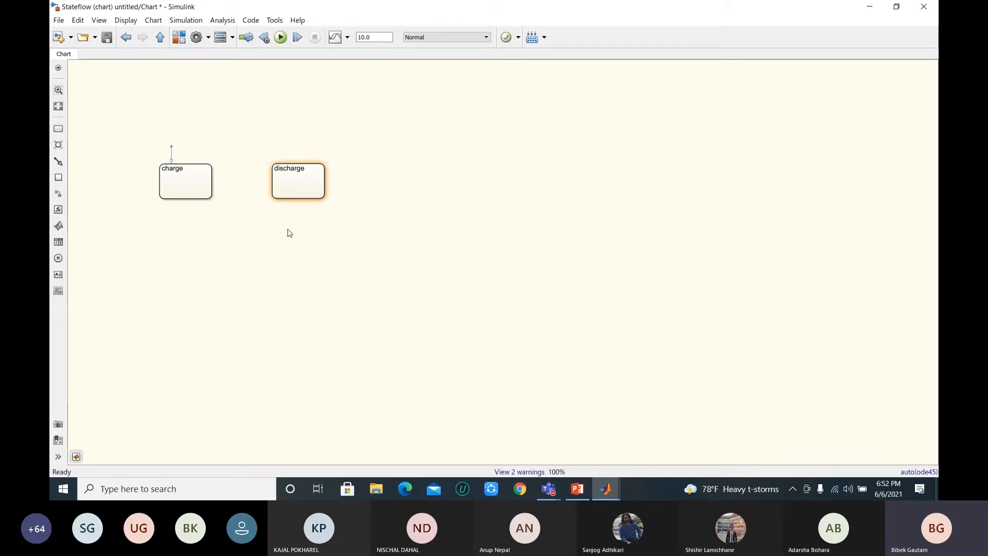
{"action": "left_click", "coordinate": [212, 173]}
{"action": "left_click_drag", "start_coordinate": [218, 173], "coordinate": [276, 174]}
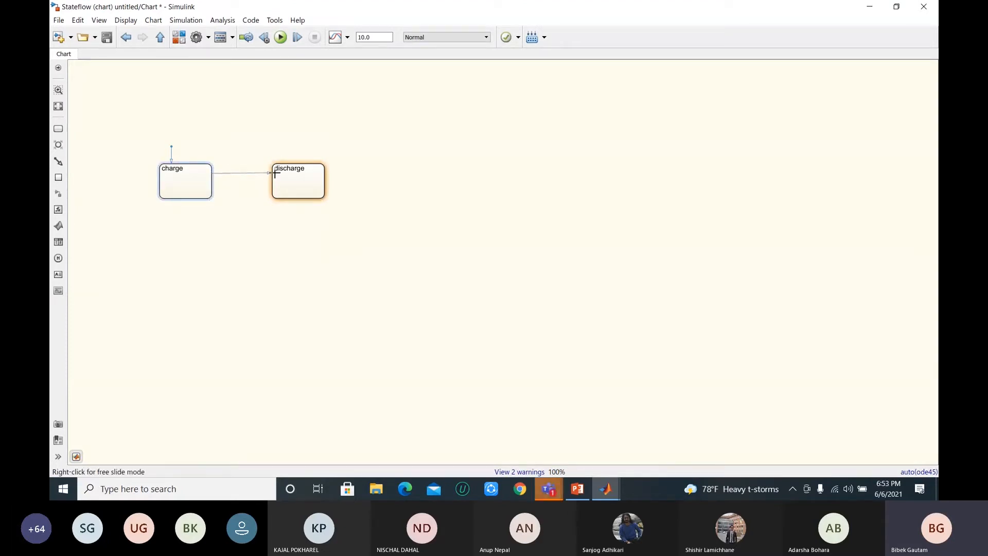
{"action": "left_click_drag", "start_coordinate": [276, 174], "coordinate": [276, 174]}
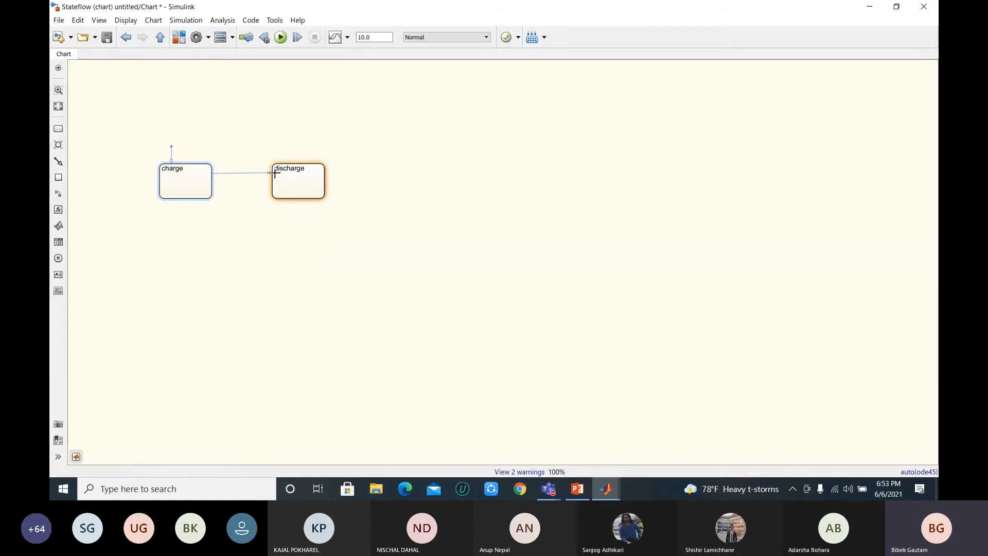
{"action": "left_click", "coordinate": [284, 189]}
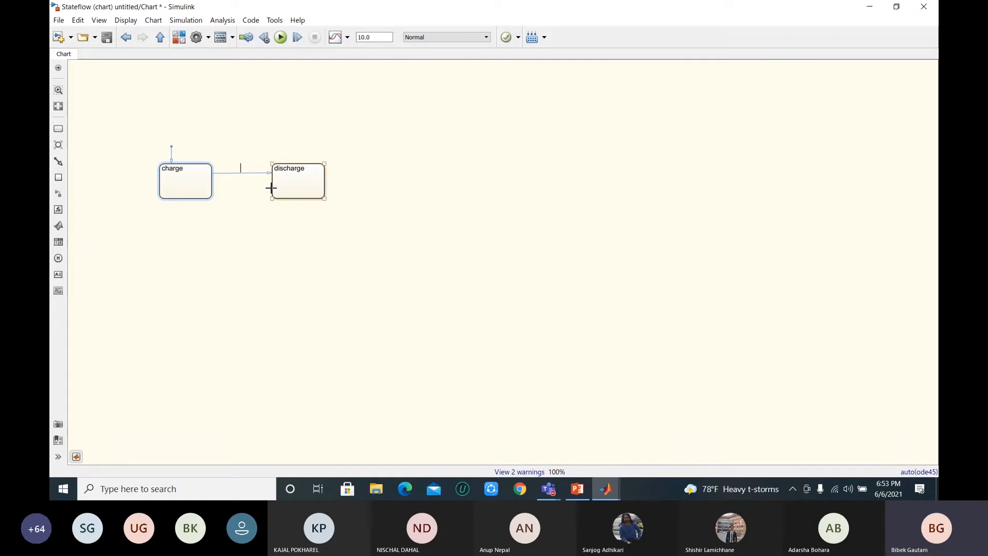
{"action": "left_click_drag", "start_coordinate": [273, 188], "coordinate": [216, 189]}
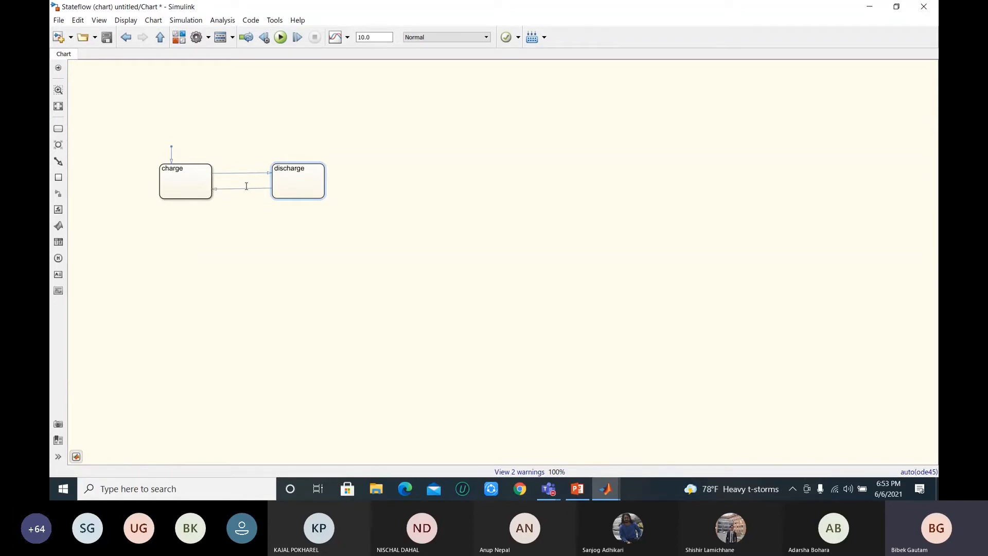
{"action": "left_click", "coordinate": [197, 175]}
{"action": "left_click", "coordinate": [227, 170]}
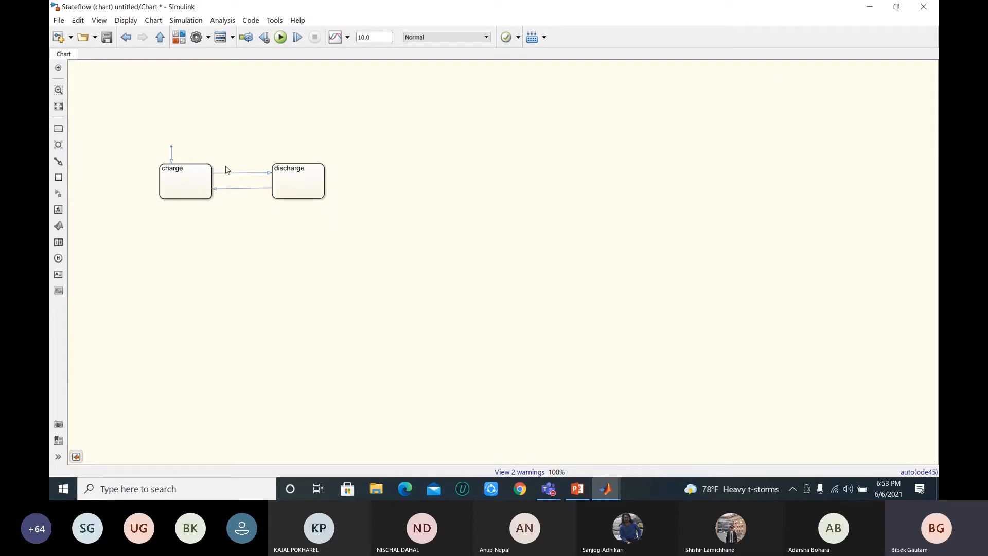
{"action": "left_click", "coordinate": [160, 38]}
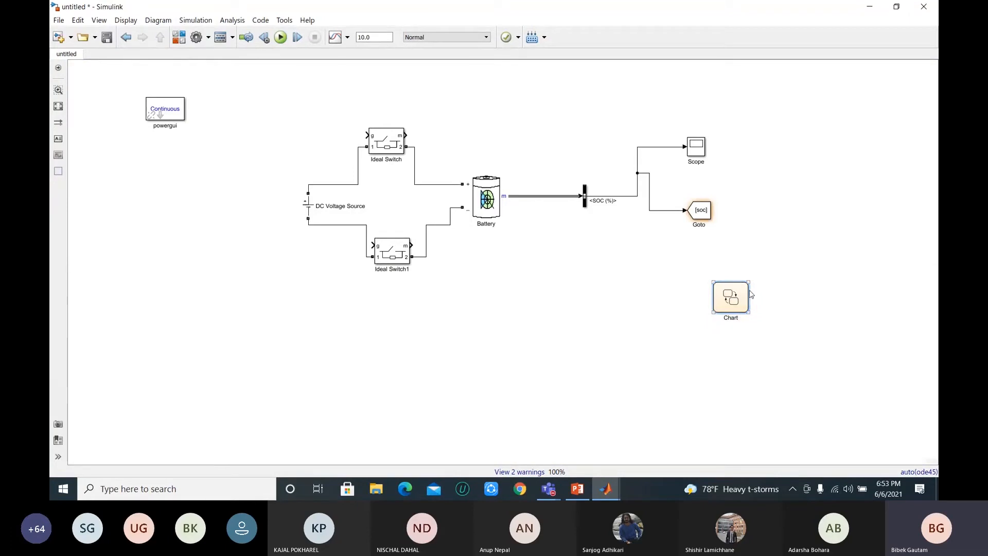
Step: Create a From block with the tag soc from the Goto block, beside the Chart block, and remove its dangling signal line
{"action": "left_click", "coordinate": [701, 213]}
{"action": "mouse_move", "coordinate": [716, 211]}
{"action": "left_mouse_down"}
{"action": "mouse_move", "coordinate": [686, 276]}
{"action": "mouse_move", "coordinate": [644, 298]}
{"action": "mouse_move", "coordinate": [721, 297]}
{"action": "mouse_move", "coordinate": [677, 295]}
{"action": "mouse_move", "coordinate": [690, 297]}
{"action": "left_mouse_up"}
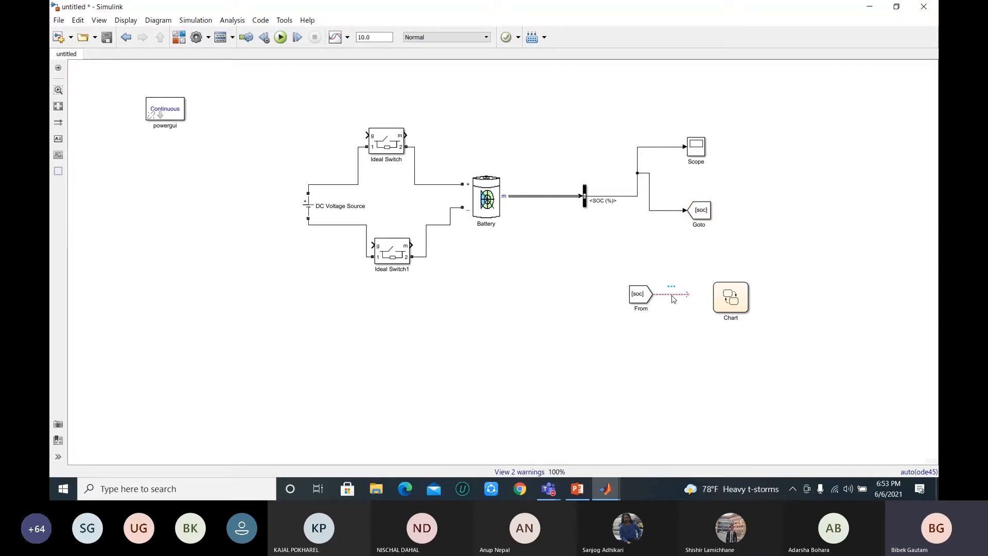
{"action": "key", "text": "Delete"}
Step: Open the Chart block and give the charge state the action entry: pulse=1
{"action": "left_click", "coordinate": [715, 302]}
{"action": "double_click", "coordinate": [726, 302]}
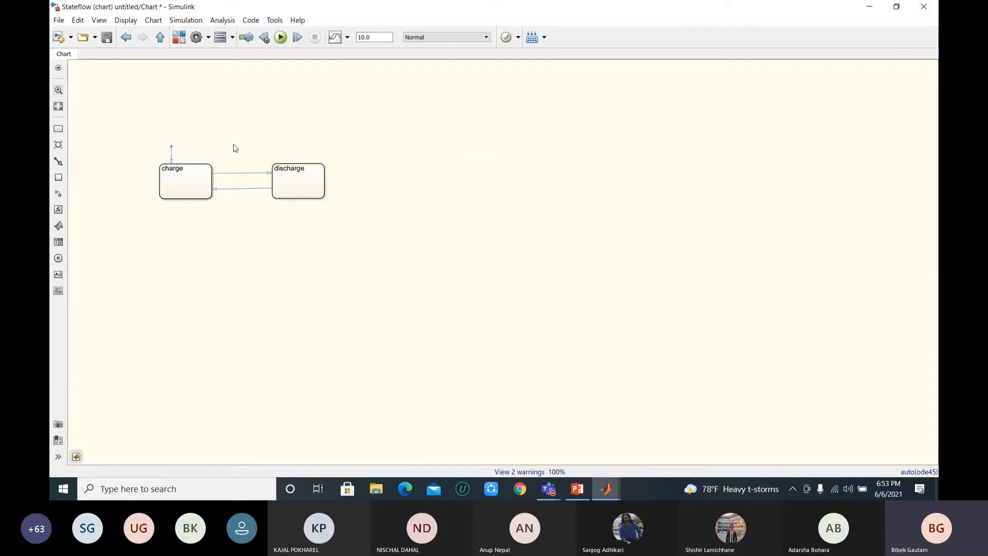
{"action": "left_click", "coordinate": [185, 173]}
{"action": "left_click", "coordinate": [182, 169]}
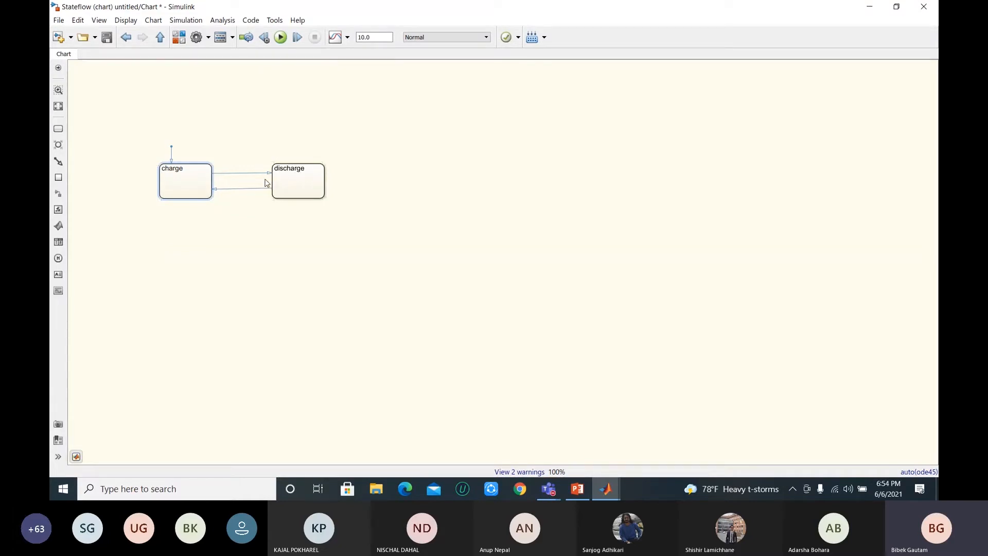
{"action": "left_click", "coordinate": [168, 177]}
{"action": "type", "text": "ulse="}
{"action": "left_click", "coordinate": [190, 192]}
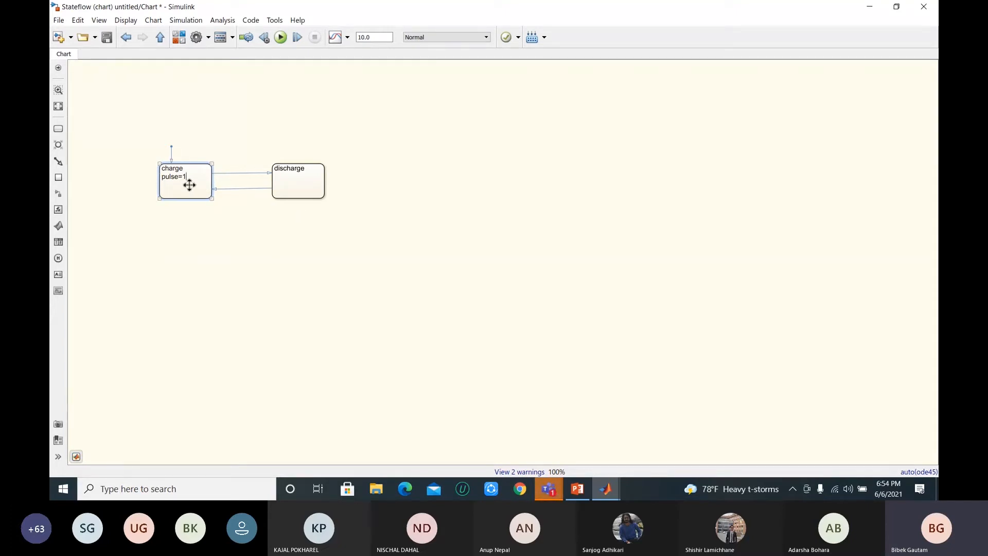
{"action": "left_click", "coordinate": [214, 245]}
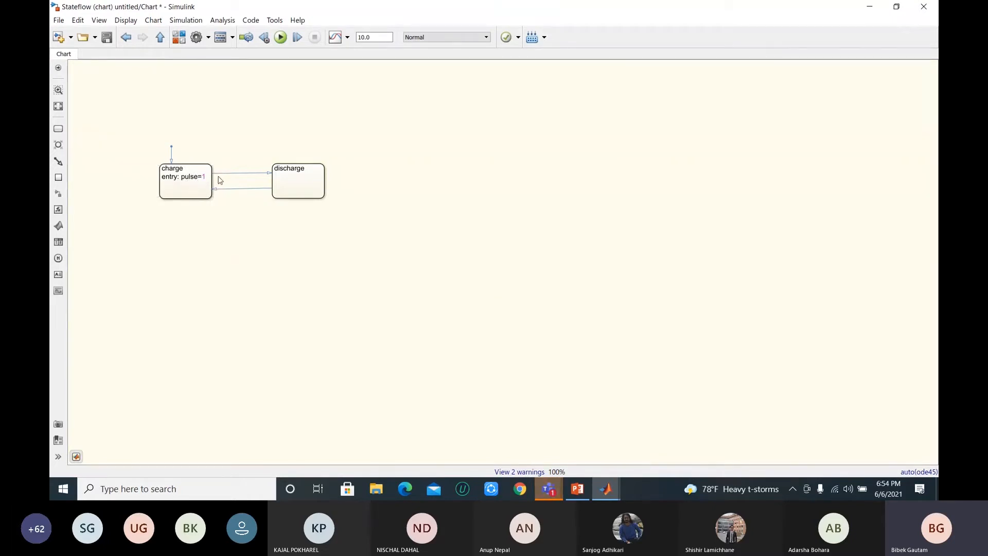
Step: Give the discharge state the action entry: pulse=0
{"action": "left_click", "coordinate": [304, 171]}
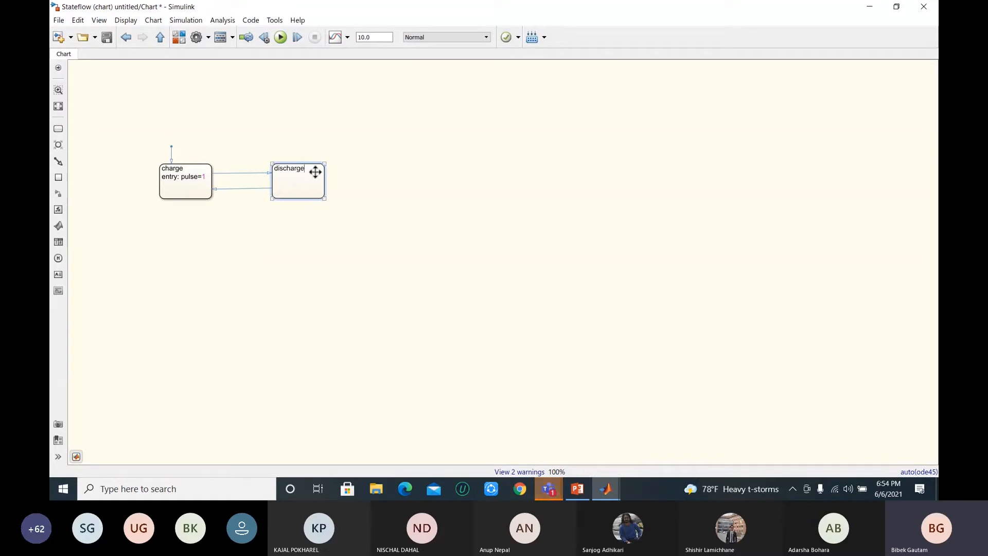
{"action": "key", "text": "Return"}
{"action": "type", "text": "pulse"}
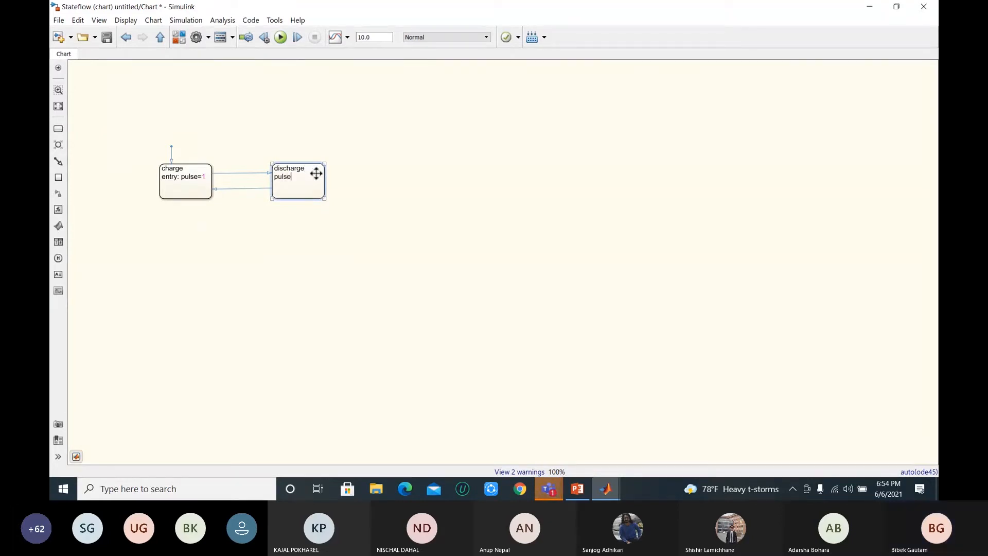
{"action": "type", "text": "=0"}
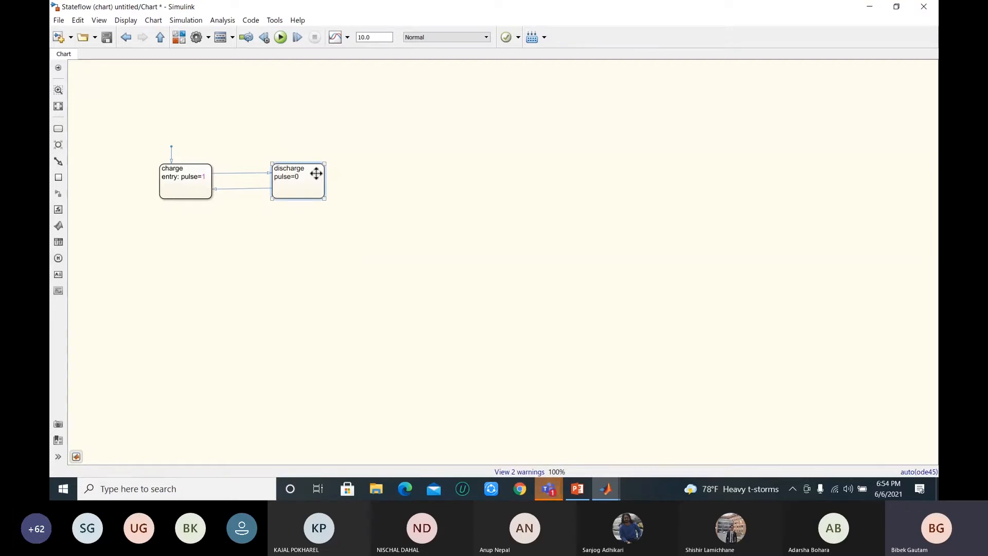
{"action": "key", "text": "Home"}
{"action": "type", "text": "entry:"}
{"action": "key", "text": "Escape"}
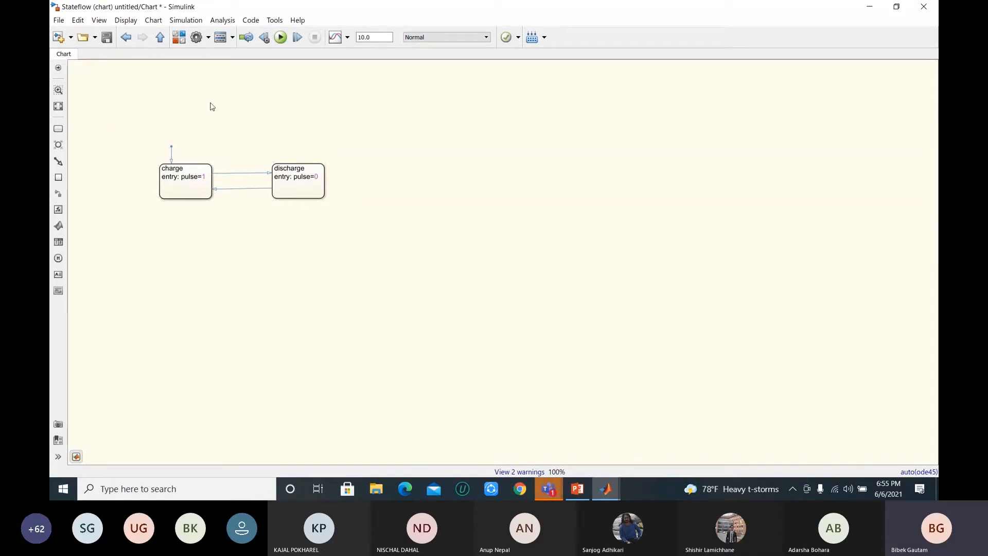
{"action": "left_click", "coordinate": [126, 37]}
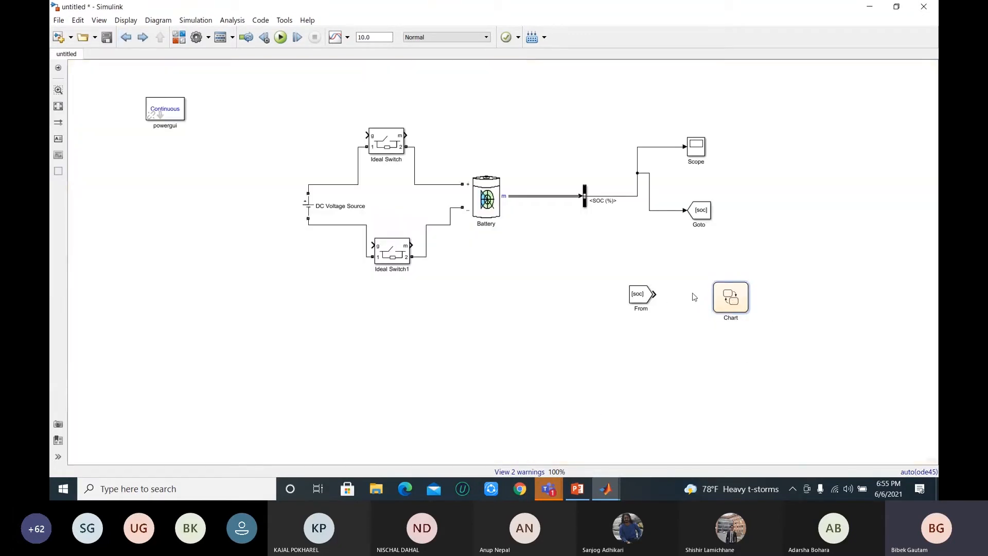
{"action": "left_click", "coordinate": [732, 300]}
{"action": "double_click", "coordinate": [733, 300]}
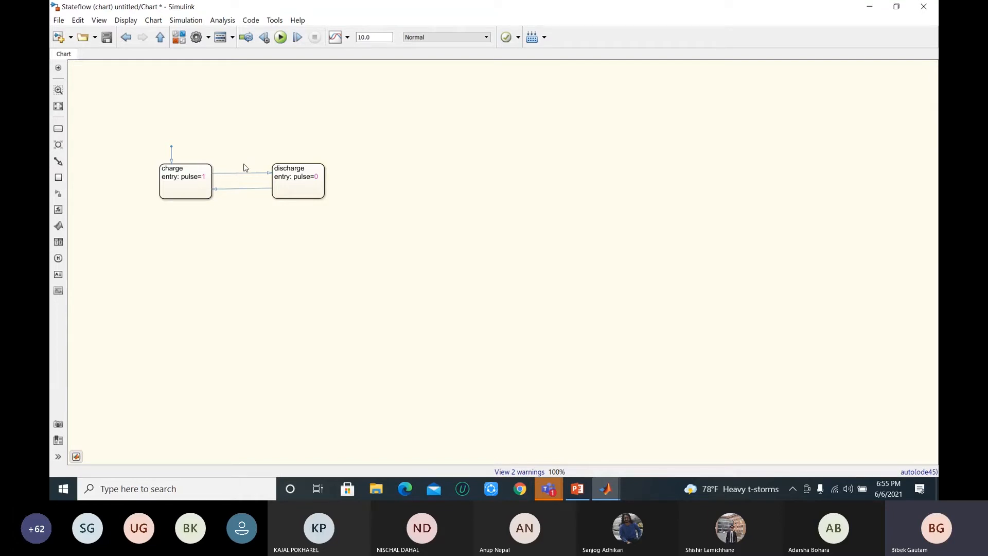
Step: Label the transition from charge to discharge with the condition [soc>99]
{"action": "double_click", "coordinate": [233, 172]}
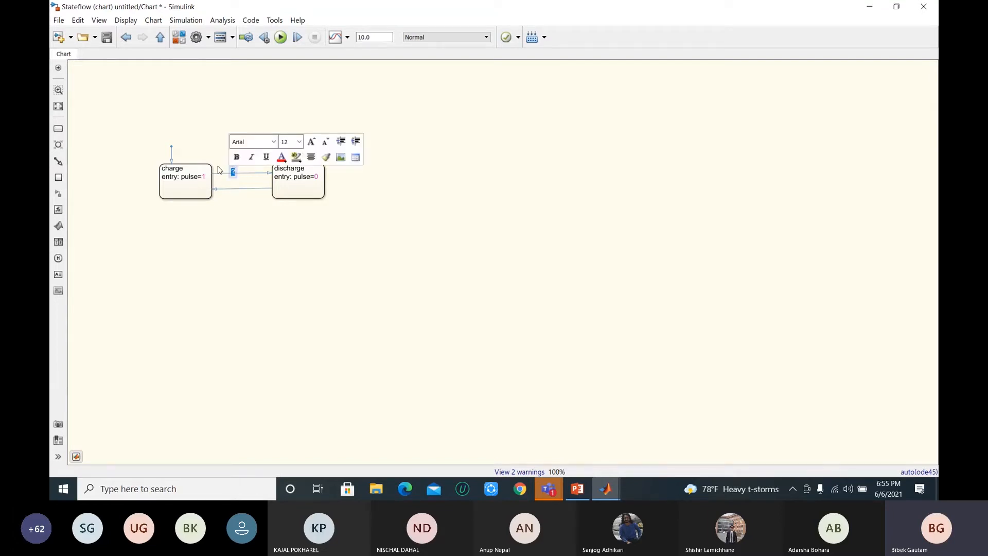
{"action": "left_click", "coordinate": [236, 167]}
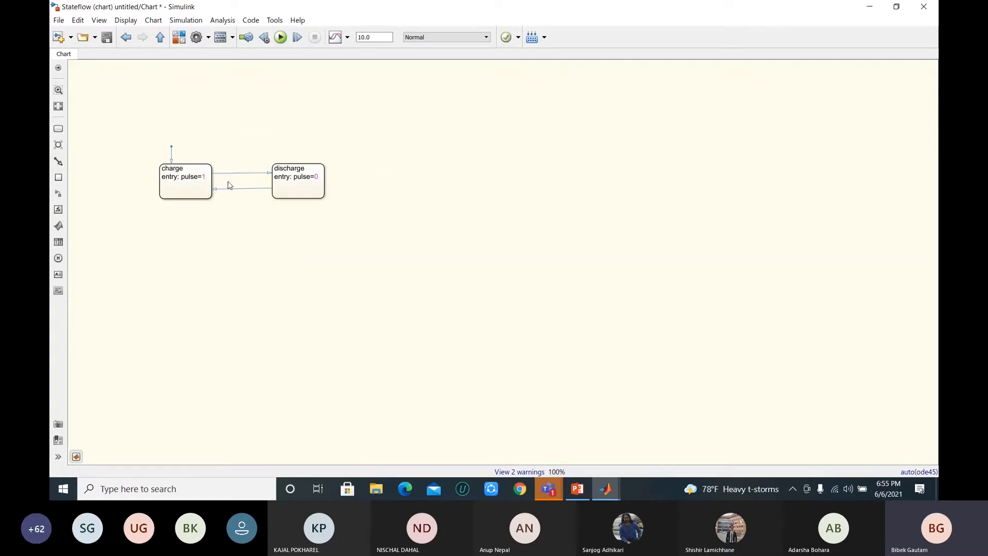
{"action": "left_click", "coordinate": [236, 173]}
{"action": "left_click", "coordinate": [247, 168]}
{"action": "type", "text": "soc"}
{"action": "left_click", "coordinate": [156, 168]}
{"action": "type", "text": "99"}
{"action": "left_click", "coordinate": [358, 176]}
{"action": "left_click", "coordinate": [270, 174]}
{"action": "left_click", "coordinate": [251, 169]}
{"action": "left_click", "coordinate": [246, 189]}
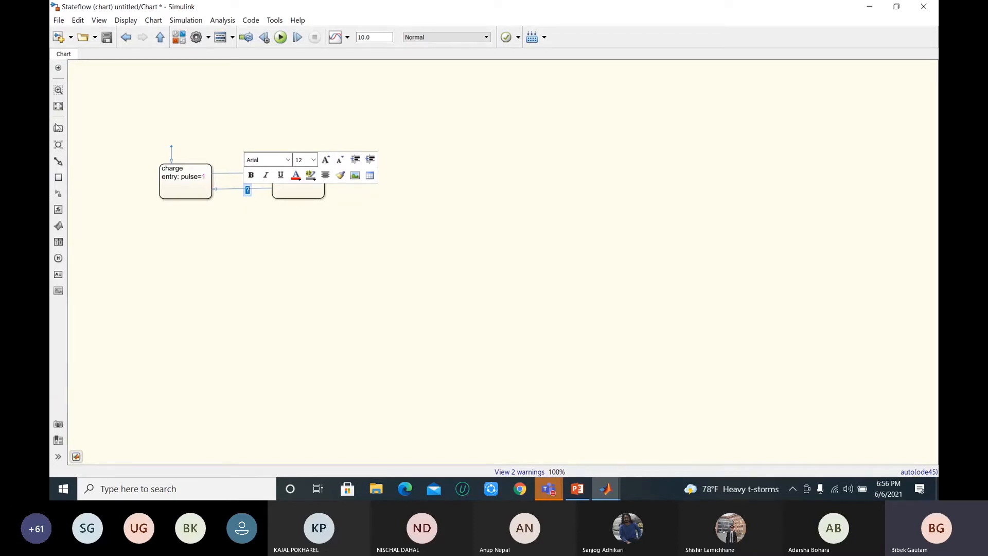
{"action": "left_click", "coordinate": [58, 128]}
{"action": "left_click", "coordinate": [78, 124]}
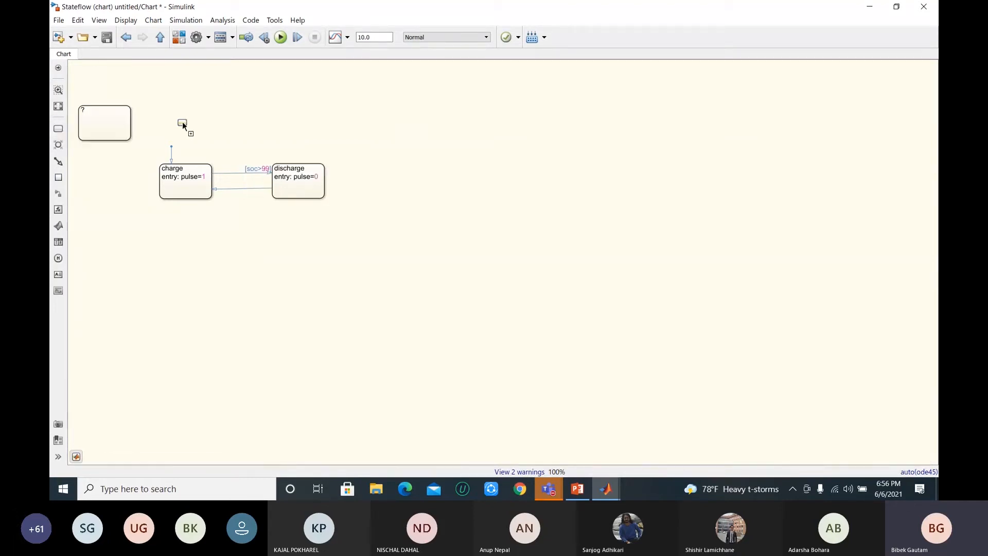
{"action": "left_click", "coordinate": [609, 181]}
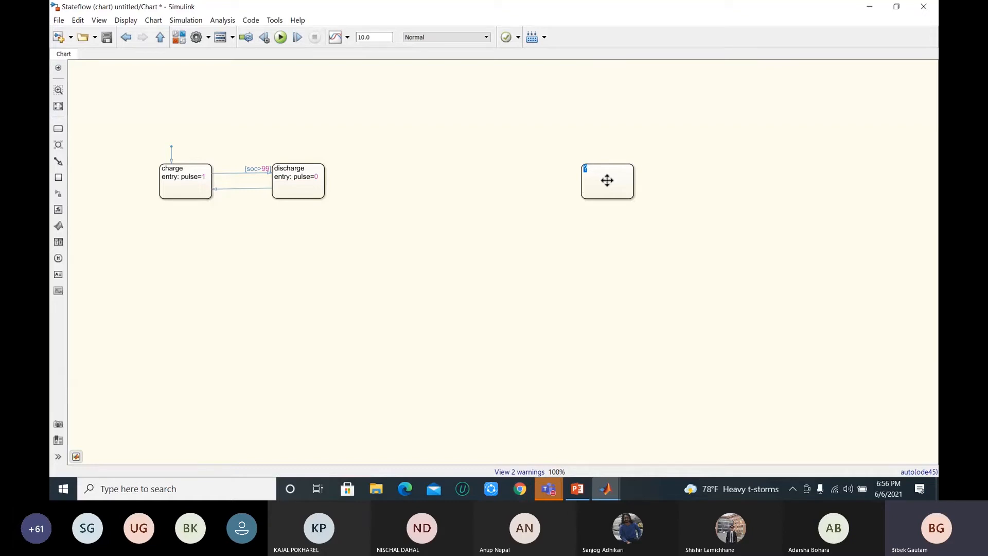
{"action": "left_click", "coordinate": [549, 489]}
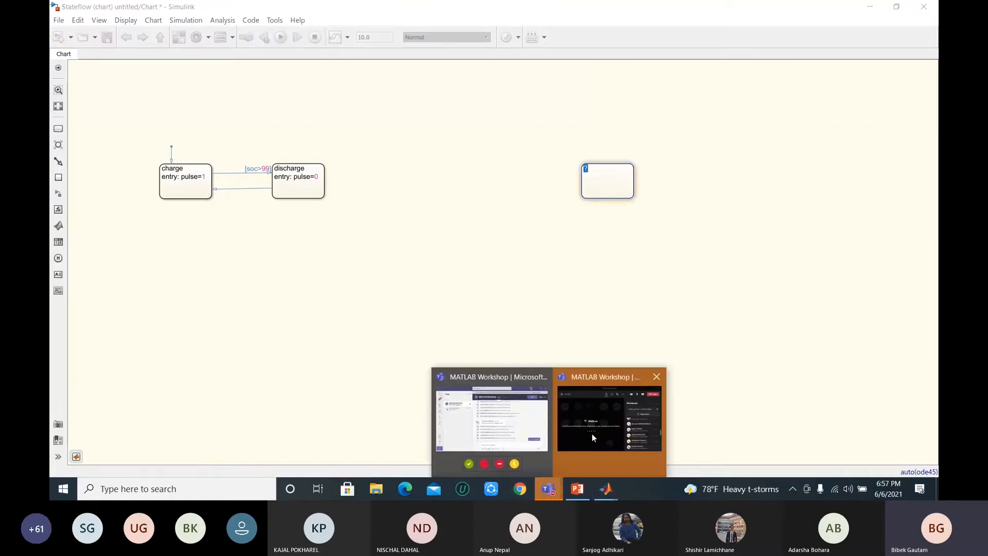
{"action": "left_click", "coordinate": [609, 409]}
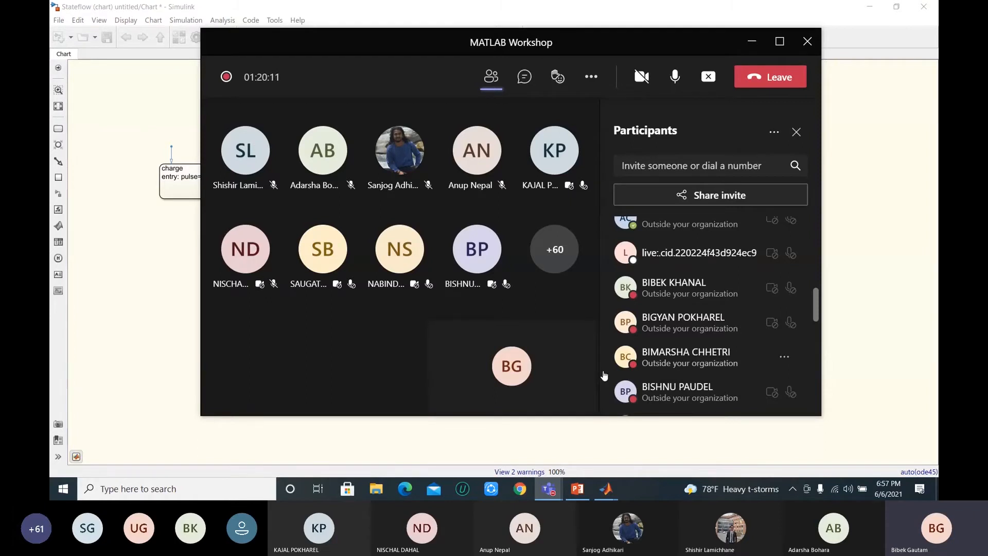
{"action": "left_click", "coordinate": [180, 205]}
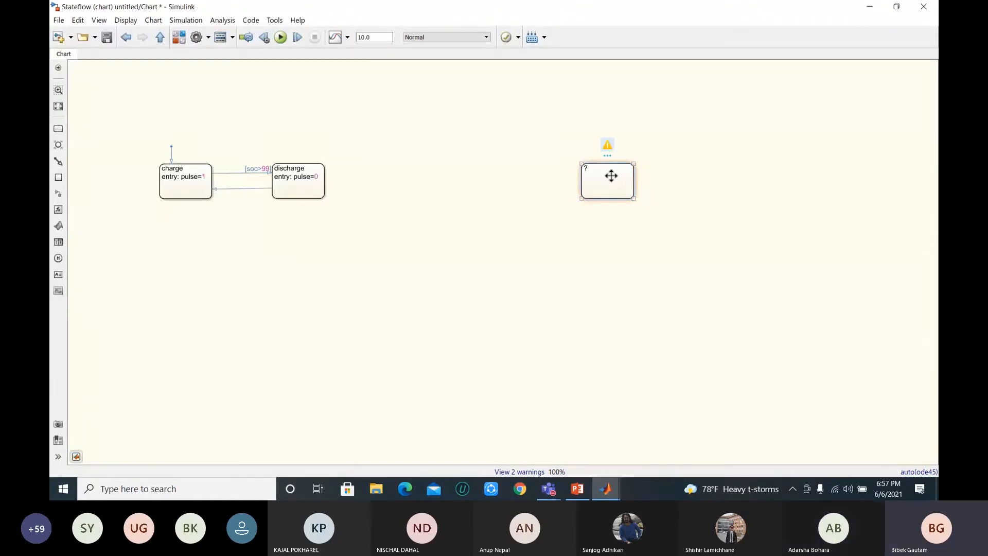
{"action": "key", "text": "Delete"}
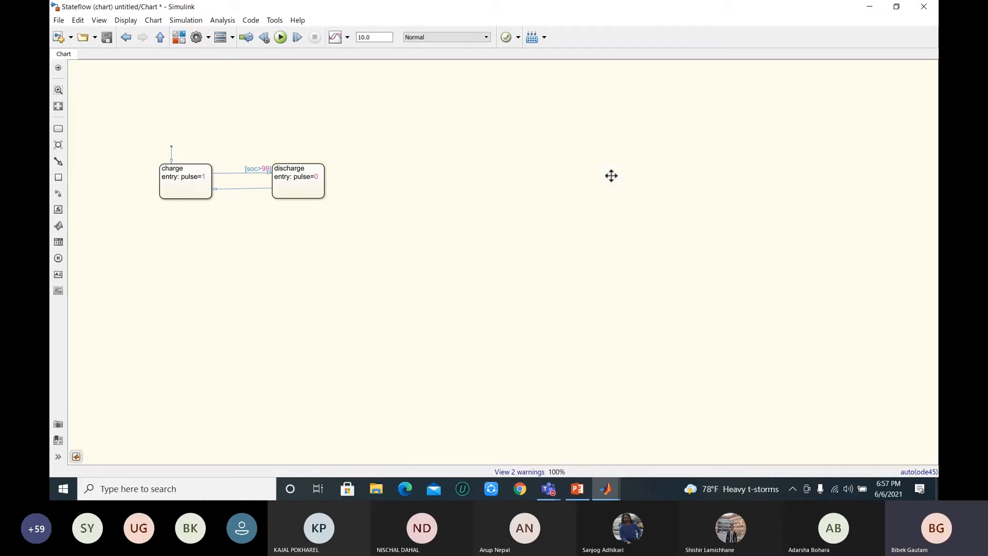
{"action": "left_click", "coordinate": [302, 169]}
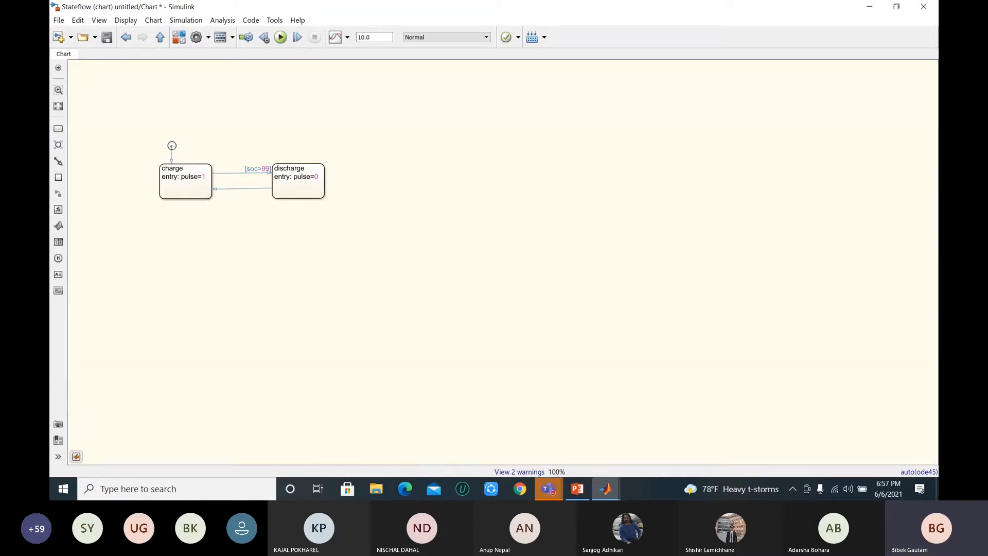
{"action": "left_click", "coordinate": [172, 161]}
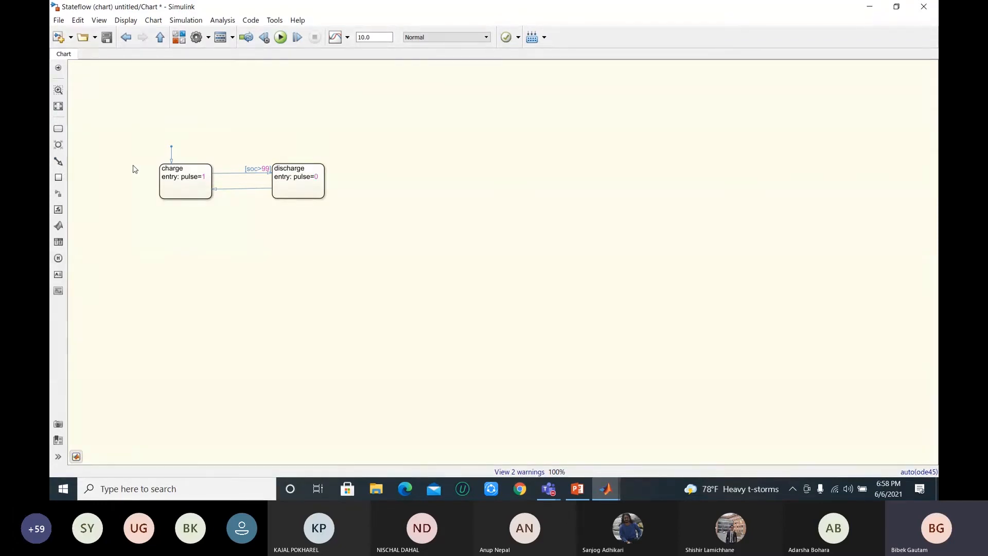
Step: Return to the top-level model and move the Chart block to the area below and to the right of the Goto block
{"action": "left_click", "coordinate": [161, 37]}
{"action": "left_click_drag", "start_coordinate": [729, 294], "coordinate": [749, 295]}
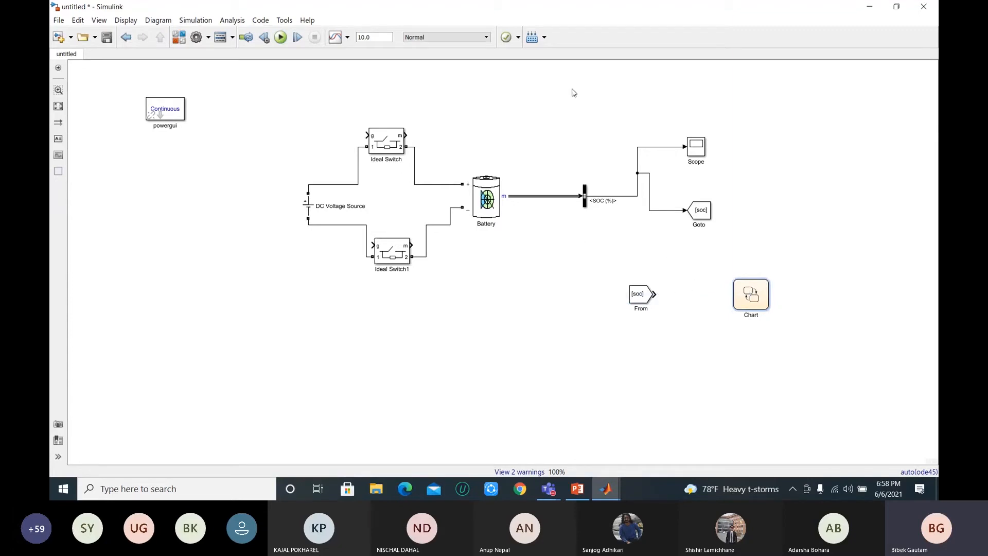
{"action": "left_click", "coordinate": [475, 202]}
{"action": "left_click", "coordinate": [453, 195]}
{"action": "left_click", "coordinate": [760, 303]}
{"action": "left_click_drag", "start_coordinate": [754, 297], "coordinate": [776, 262]}
{"action": "left_click", "coordinate": [766, 264]}
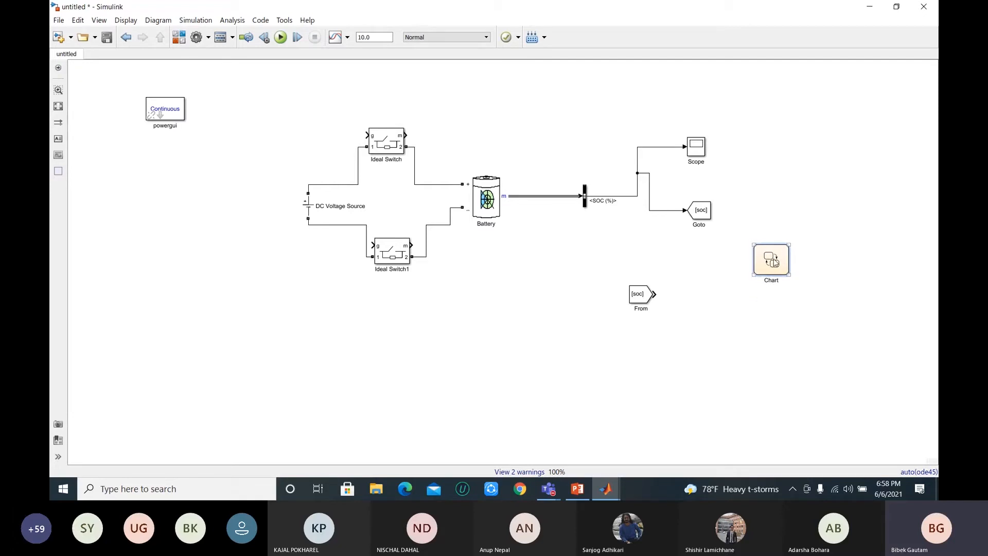
{"action": "double_click", "coordinate": [774, 263]}
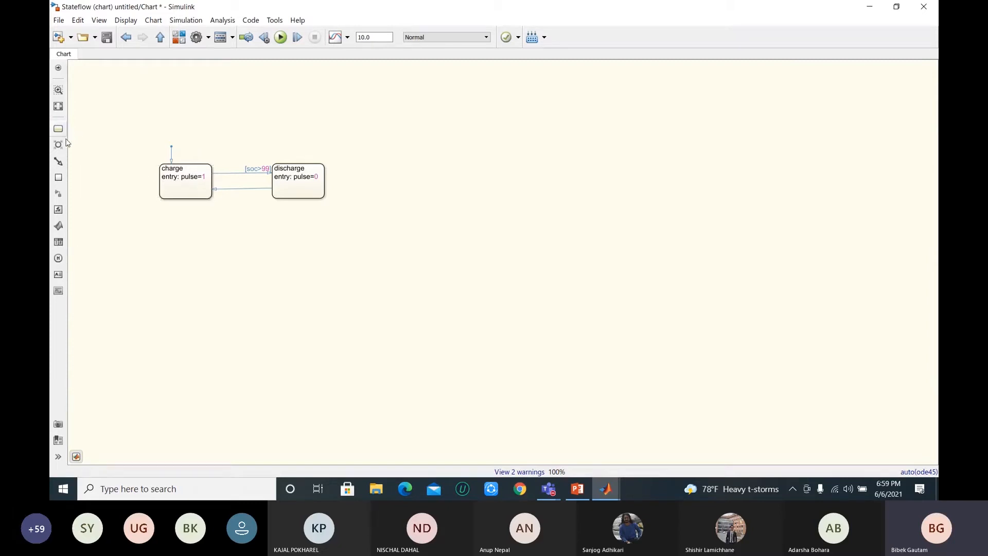
{"action": "left_click_drag", "start_coordinate": [62, 145], "coordinate": [153, 143]}
{"action": "left_click", "coordinate": [526, 190]}
{"action": "key", "text": "Delete"}
{"action": "left_click", "coordinate": [161, 37]}
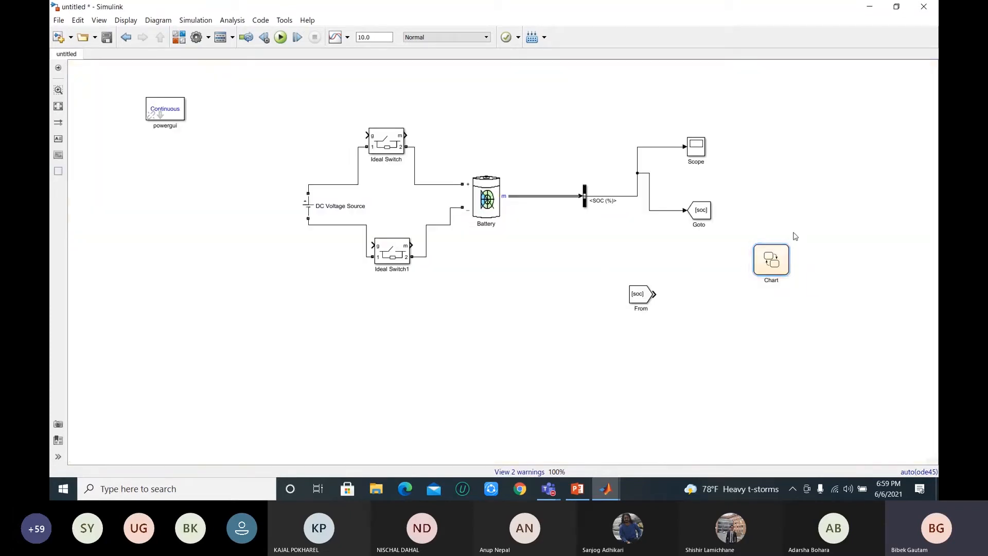
Step: Look up the Stateflow Chart block in the library's "chart" search results and close the library browser
{"action": "left_click", "coordinate": [179, 37]}
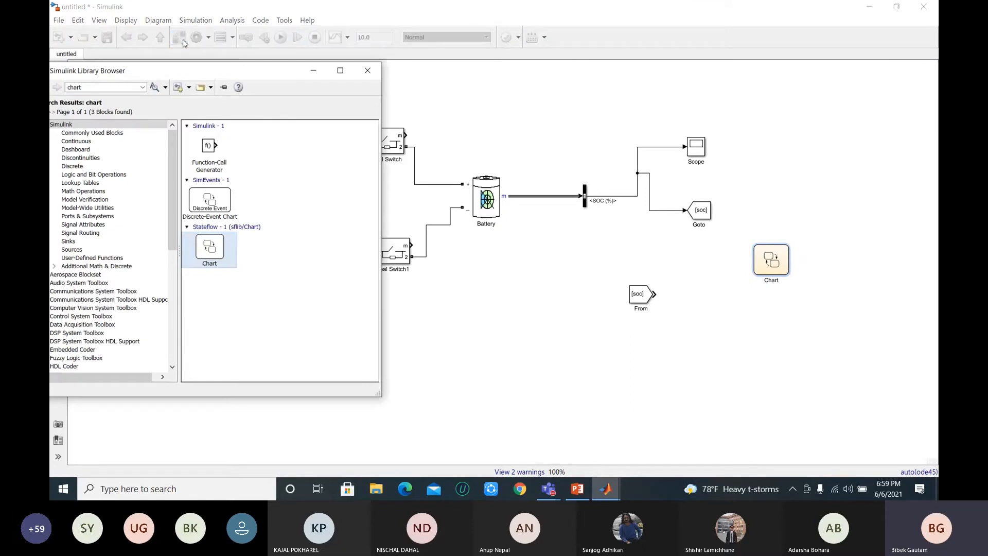
{"action": "double_click", "coordinate": [82, 87]}
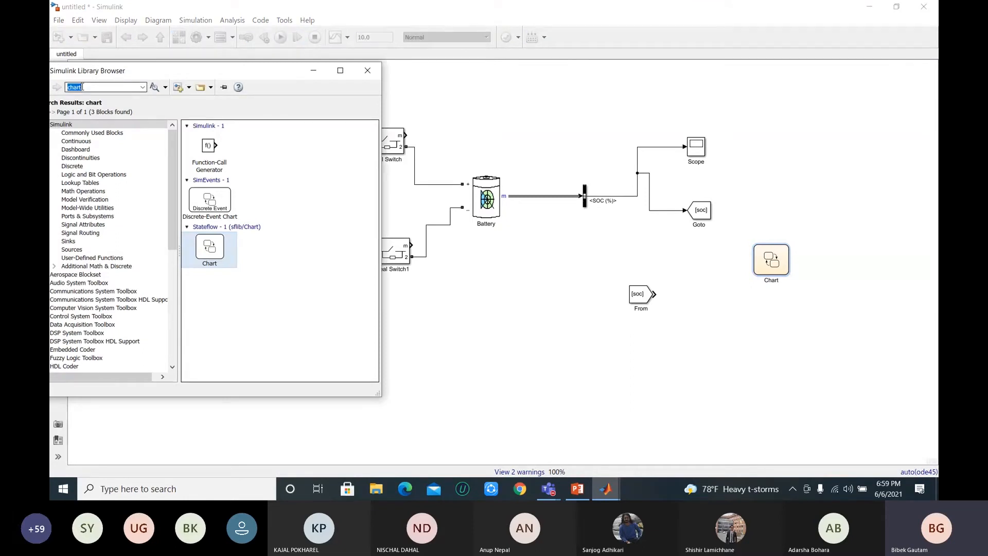
{"action": "left_click", "coordinate": [110, 87]}
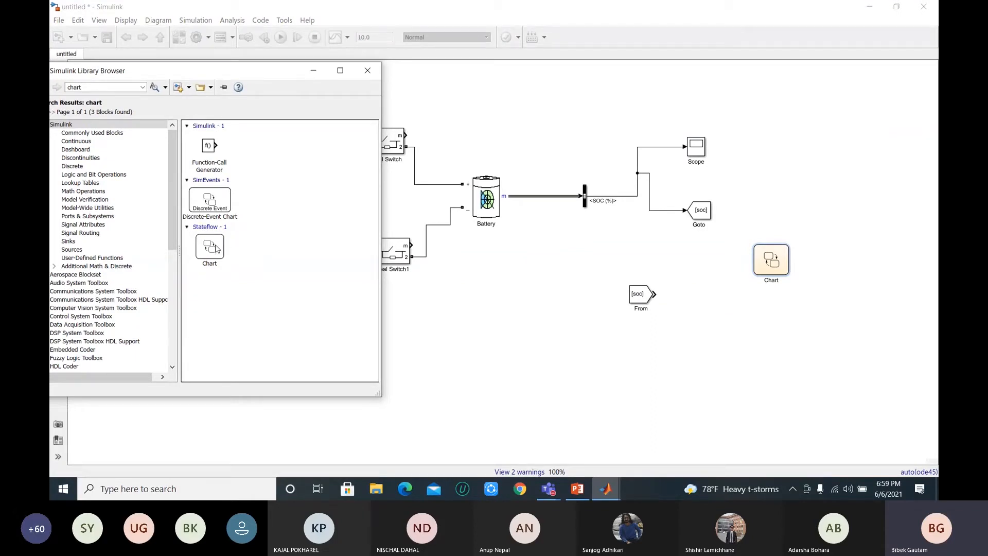
{"action": "left_click", "coordinate": [770, 263]}
{"action": "left_click", "coordinate": [367, 71]}
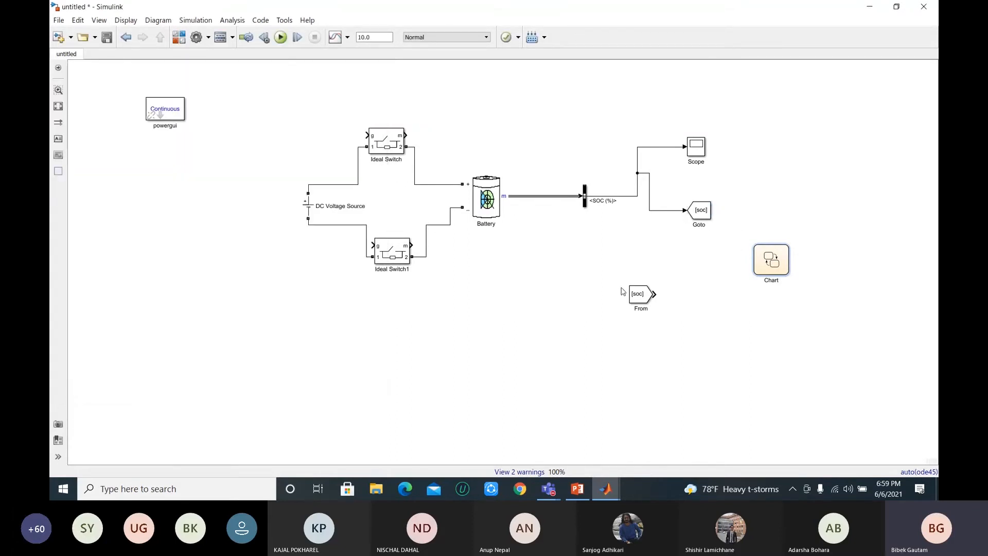
Step: Create a second From block with the tag soc from the Goto block, above the Chart, and clear the first From block's dangling line
{"action": "left_click", "coordinate": [655, 294]}
{"action": "left_click", "coordinate": [719, 215]}
{"action": "left_click_drag", "start_coordinate": [716, 211], "coordinate": [781, 183]}
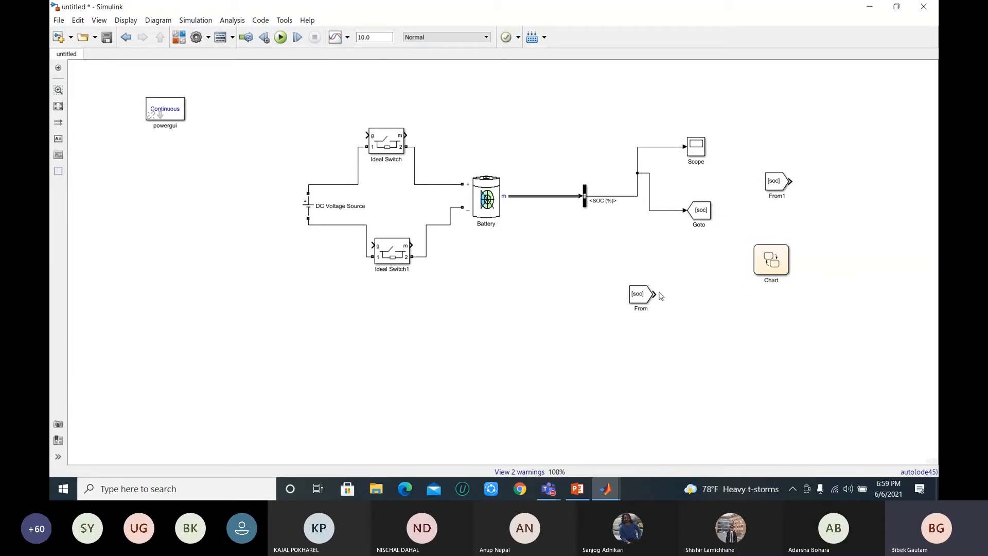
{"action": "left_click_drag", "start_coordinate": [655, 294], "coordinate": [680, 296]}
{"action": "left_click", "coordinate": [671, 295]}
{"action": "key", "text": "Delete"}
Step: Review the Goto and From blocks and the Chart's charge and discharge states, and return to the top-level model
{"action": "left_click", "coordinate": [784, 181]}
{"action": "left_click", "coordinate": [747, 133]}
{"action": "left_click", "coordinate": [777, 183]}
{"action": "left_click", "coordinate": [699, 216]}
{"action": "left_click", "coordinate": [637, 236]}
{"action": "left_click", "coordinate": [773, 185]}
{"action": "left_click", "coordinate": [701, 206]}
{"action": "left_click", "coordinate": [774, 264]}
{"action": "double_click", "coordinate": [773, 264]}
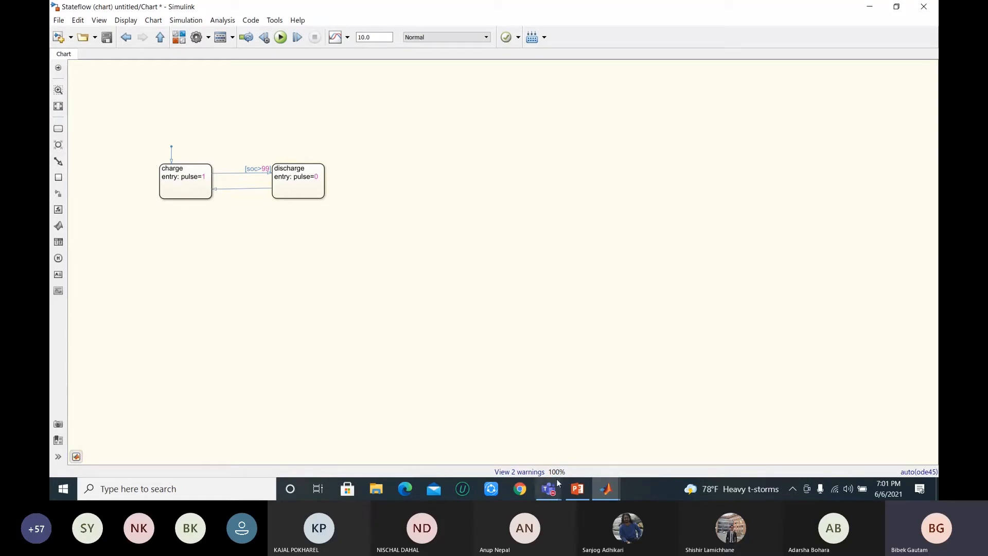
{"action": "mouse_move", "coordinate": [554, 487]}
{"action": "left_click", "coordinate": [161, 38]}
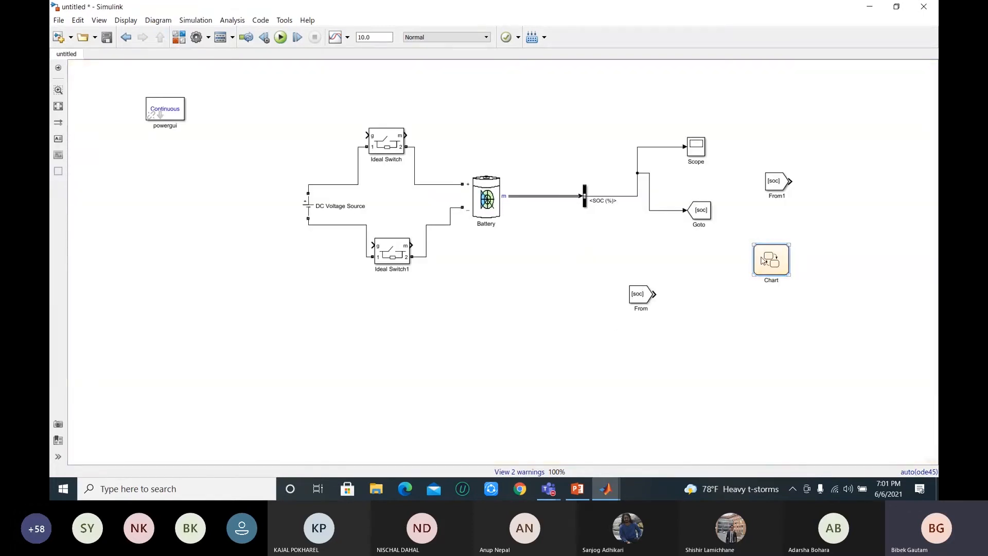
{"action": "double_click", "coordinate": [762, 262]}
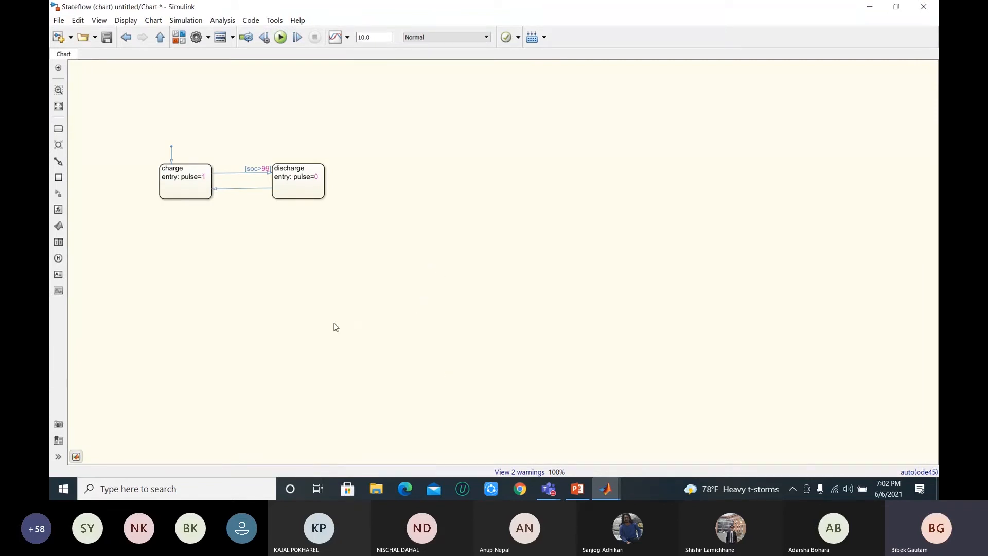
{"action": "left_click", "coordinate": [160, 40]}
Step: Inspect the Goto block's tag and corresponding blocks in its parameters, and close them without changes
{"action": "double_click", "coordinate": [702, 215]}
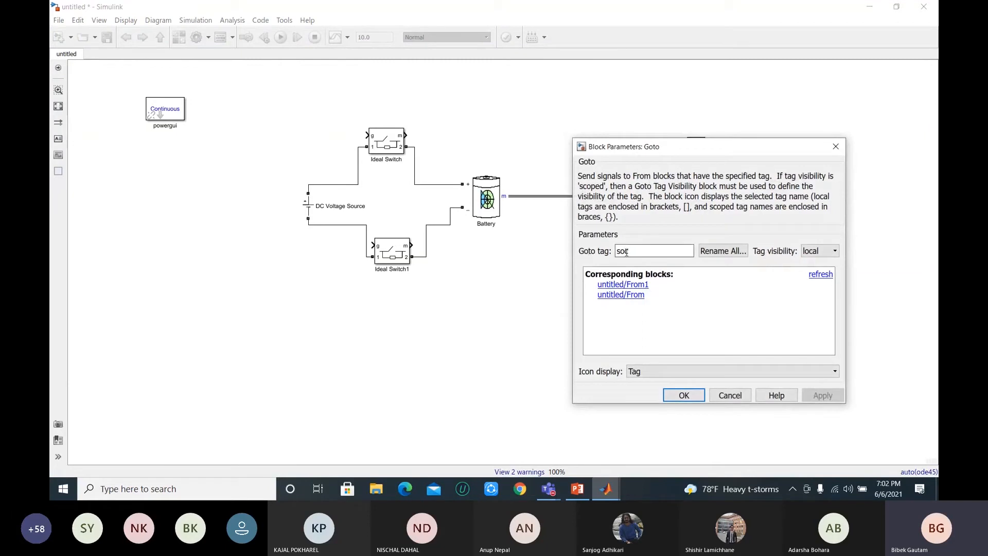
{"action": "double_click", "coordinate": [638, 252]}
{"action": "left_click", "coordinate": [836, 150]}
{"action": "left_click", "coordinate": [690, 215]}
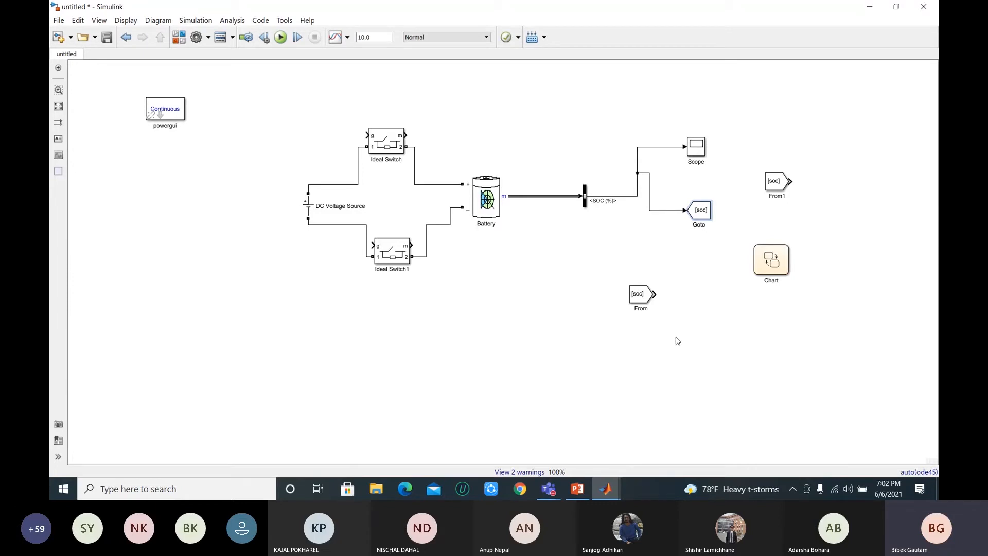
Step: Open the Chart twice to examine its charge and discharge states, returning to the top-level model each time
{"action": "left_click", "coordinate": [771, 261]}
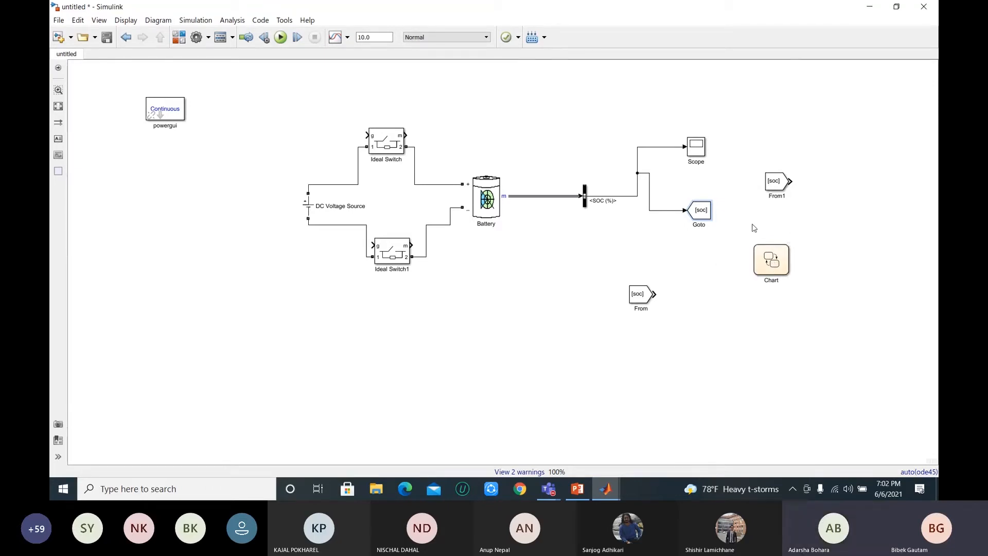
{"action": "left_click", "coordinate": [766, 265]}
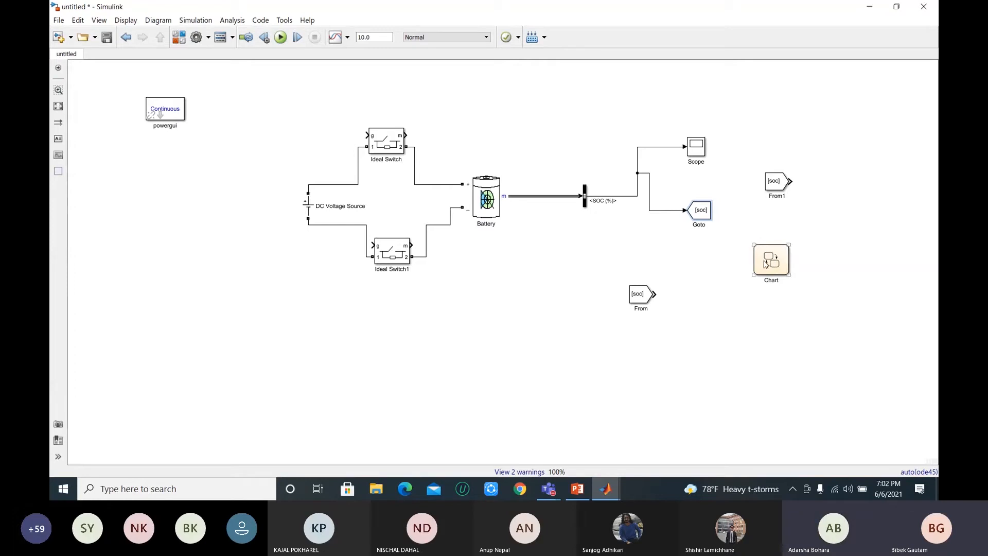
{"action": "double_click", "coordinate": [765, 265]}
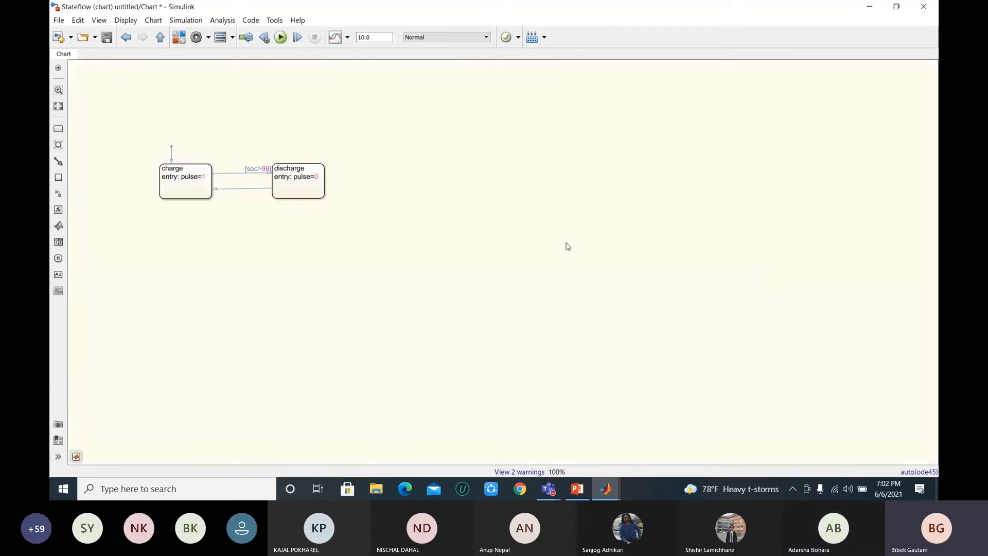
{"action": "left_click", "coordinate": [160, 37]}
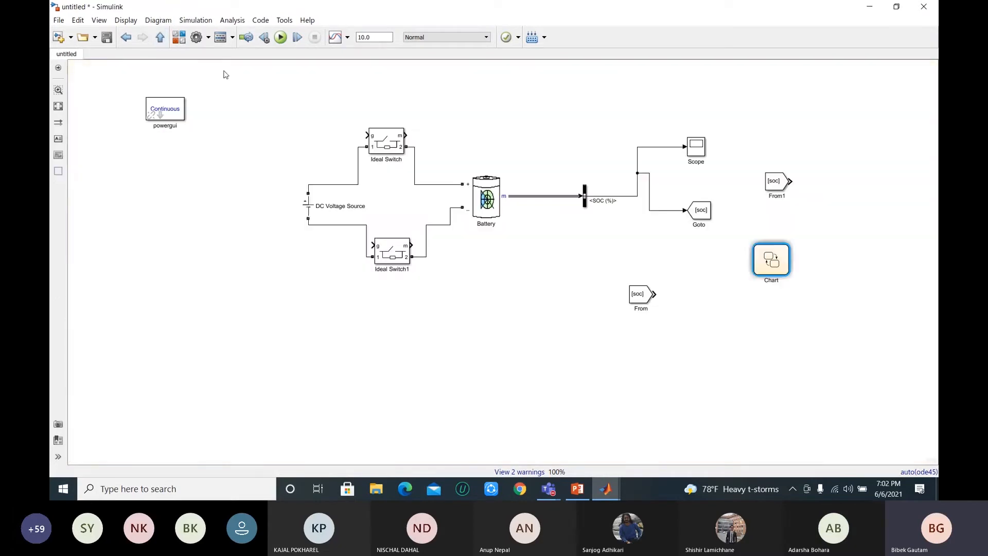
{"action": "double_click", "coordinate": [774, 262]}
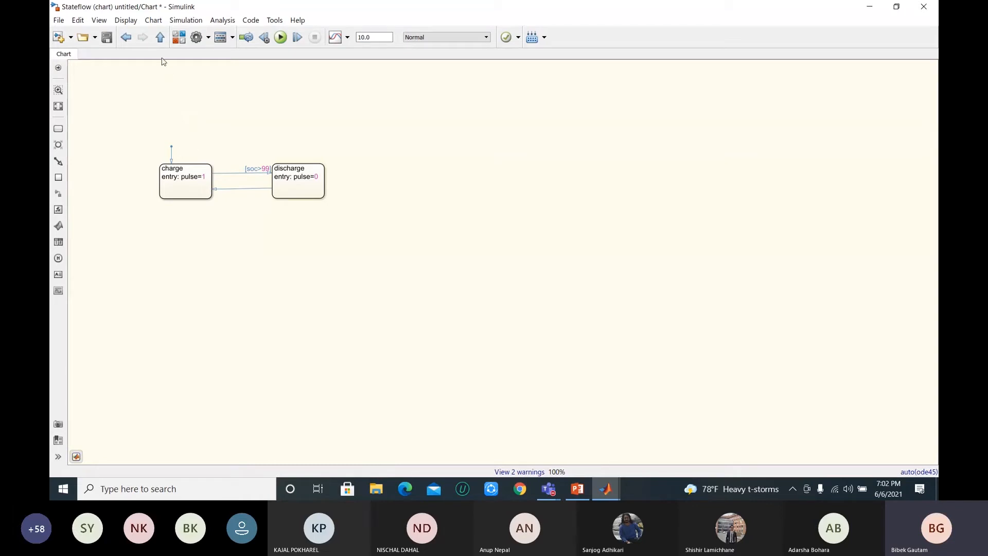
{"action": "left_click", "coordinate": [160, 37]}
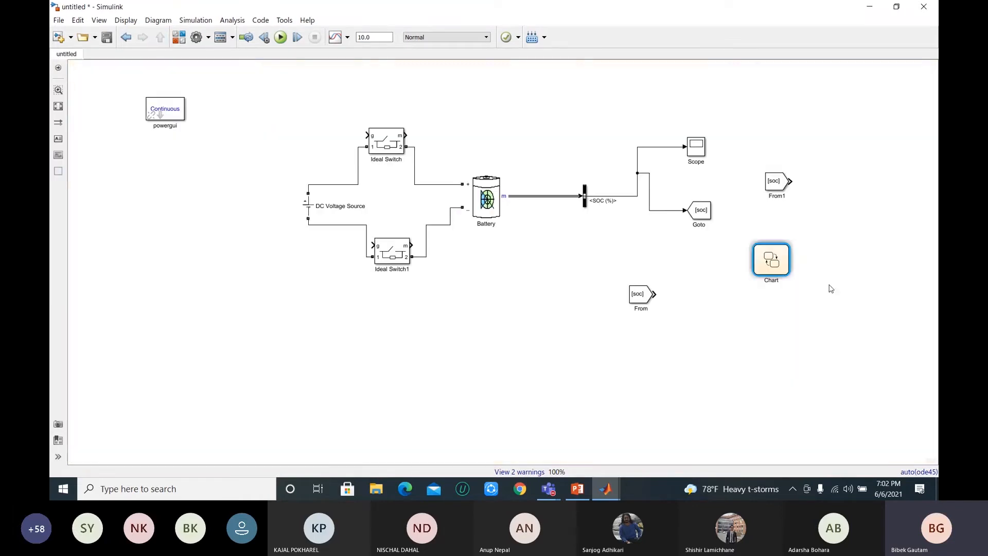
Step: Open the Chart and label the transition from discharge back to charge with the condition [soc<1]
{"action": "double_click", "coordinate": [767, 262]}
{"action": "left_click", "coordinate": [190, 180]}
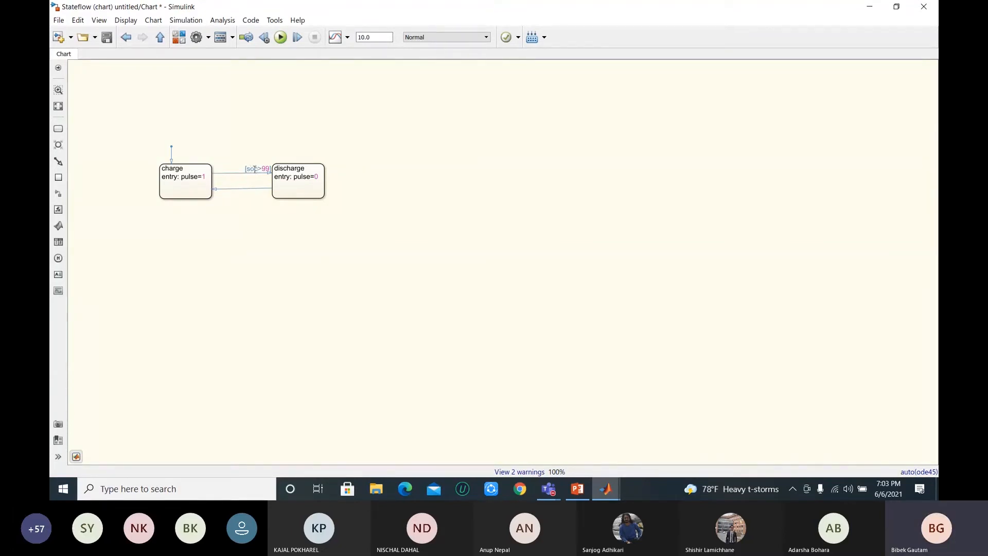
{"action": "left_click", "coordinate": [200, 179]}
{"action": "left_click", "coordinate": [318, 178]}
{"action": "double_click", "coordinate": [240, 189]}
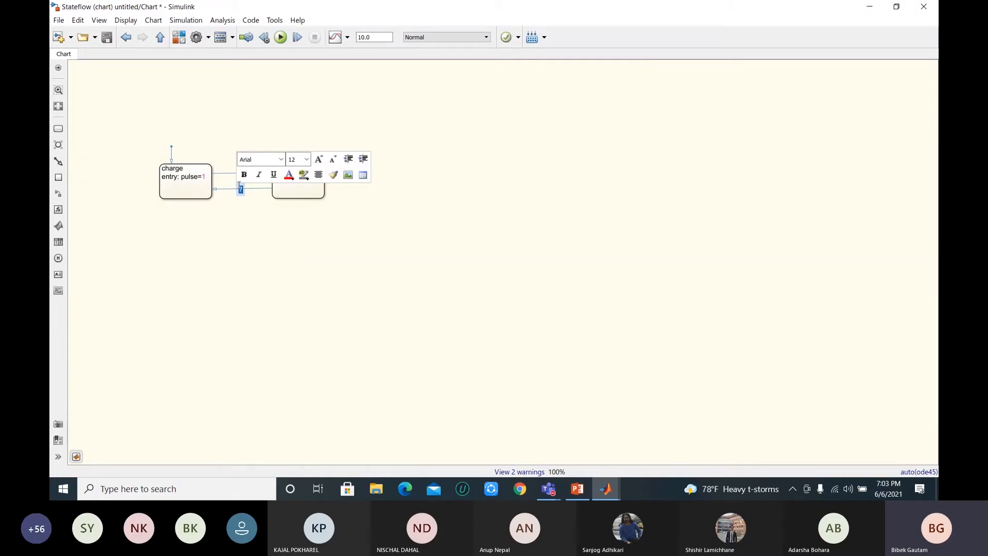
{"action": "left_click", "coordinate": [242, 189]}
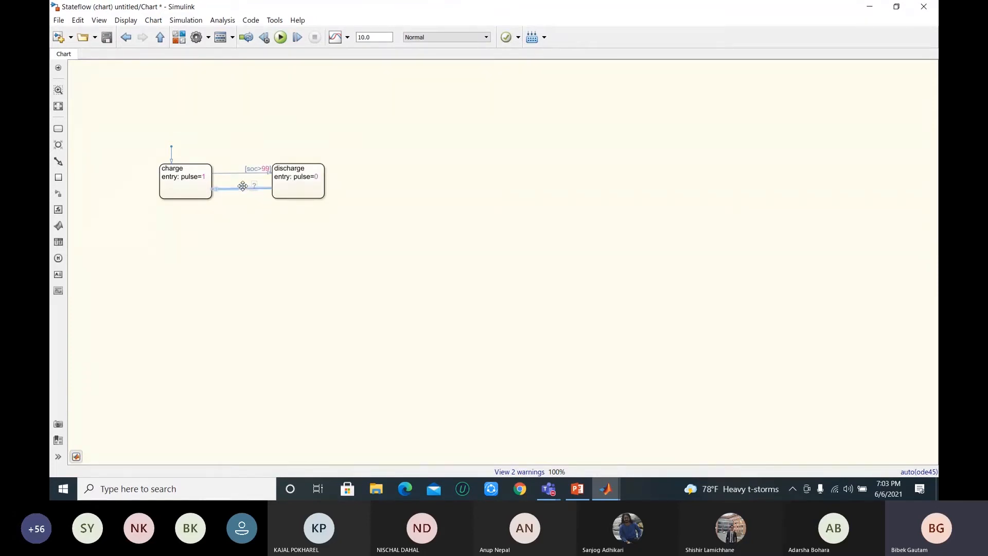
{"action": "left_click_drag", "start_coordinate": [244, 185], "coordinate": [245, 190]}
{"action": "type", "text": "c"}
{"action": "left_click", "coordinate": [294, 190]}
{"action": "left_click", "coordinate": [383, 193]}
{"action": "left_click", "coordinate": [397, 196]}
{"action": "left_click", "coordinate": [294, 185]}
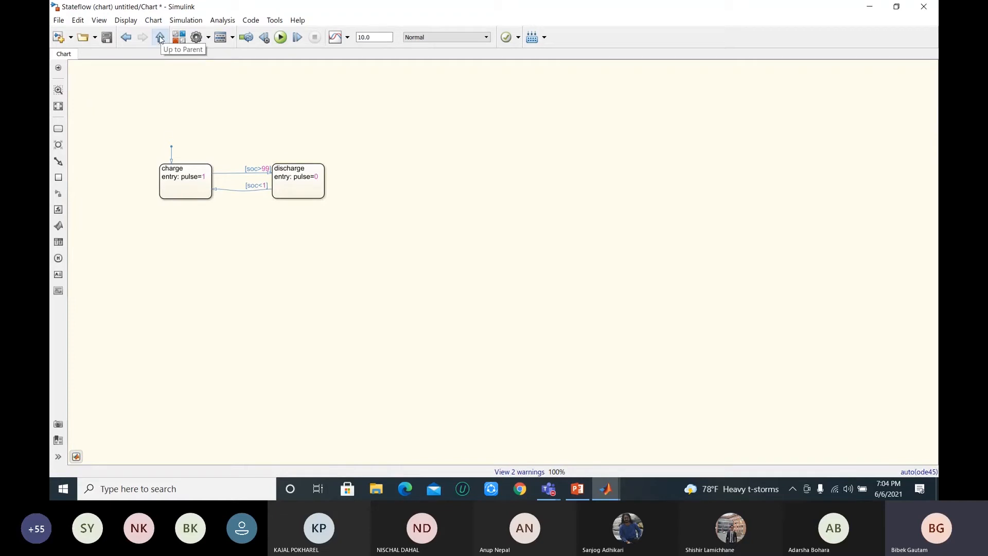
Step: Return to the top-level model and try to connect the lower From block's output to the Chart
{"action": "left_click", "coordinate": [160, 37]}
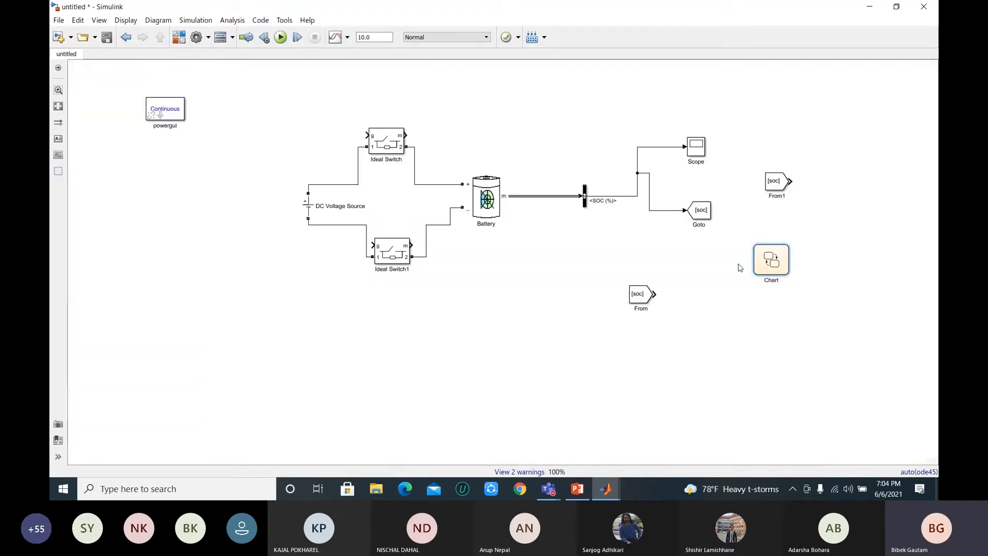
{"action": "left_click_drag", "start_coordinate": [655, 294], "coordinate": [752, 262]}
{"action": "left_click_drag", "start_coordinate": [754, 262], "coordinate": [693, 299]}
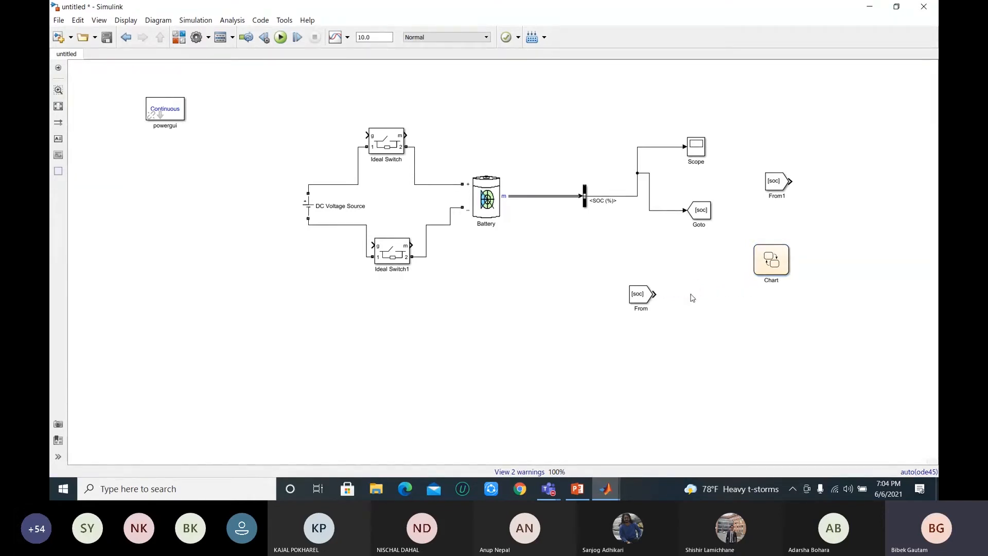
Step: Run the simulation from inside the Chart and bring the Symbol Wizard forward to review the soc and pulse symbols
{"action": "double_click", "coordinate": [782, 260]}
{"action": "left_click", "coordinate": [281, 37]}
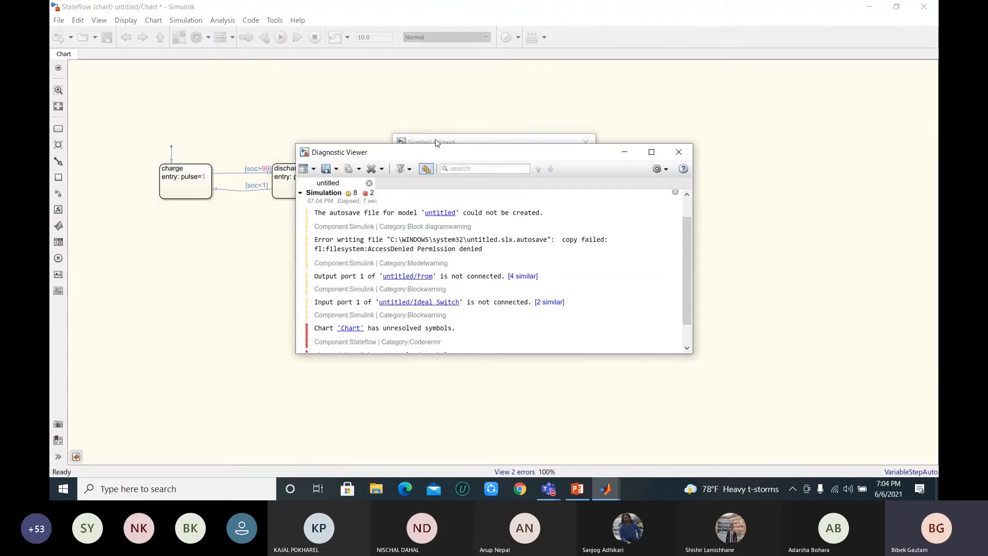
{"action": "left_click", "coordinate": [437, 143]}
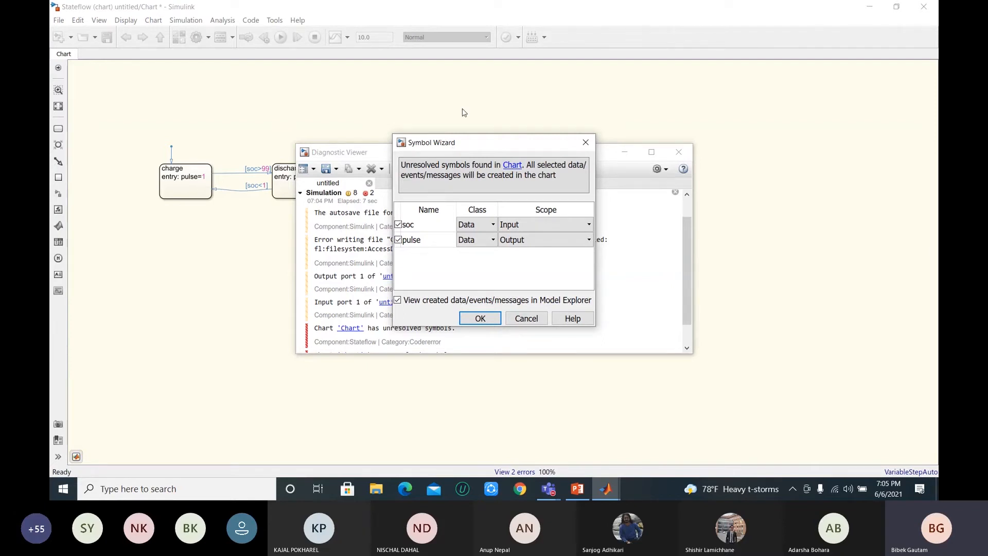
{"action": "scroll", "coordinate": [464, 113], "scroll_direction": "down", "scroll_amount": 3}
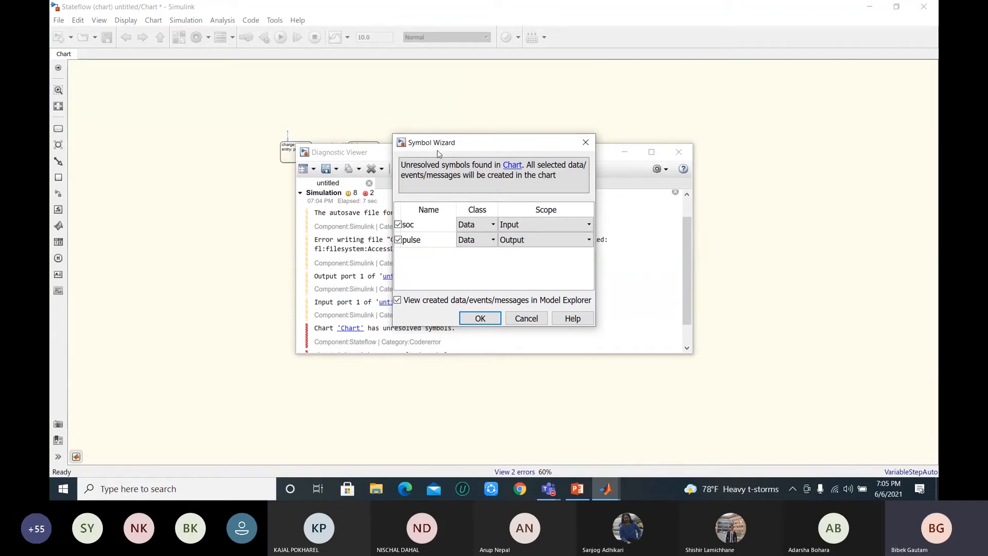
{"action": "right_click", "coordinate": [411, 165]}
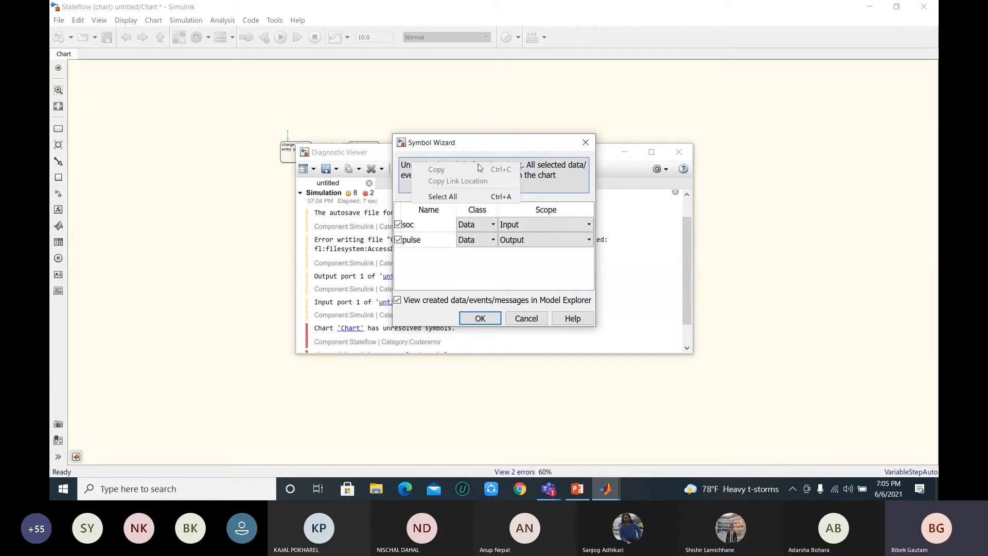
{"action": "left_click", "coordinate": [484, 145]}
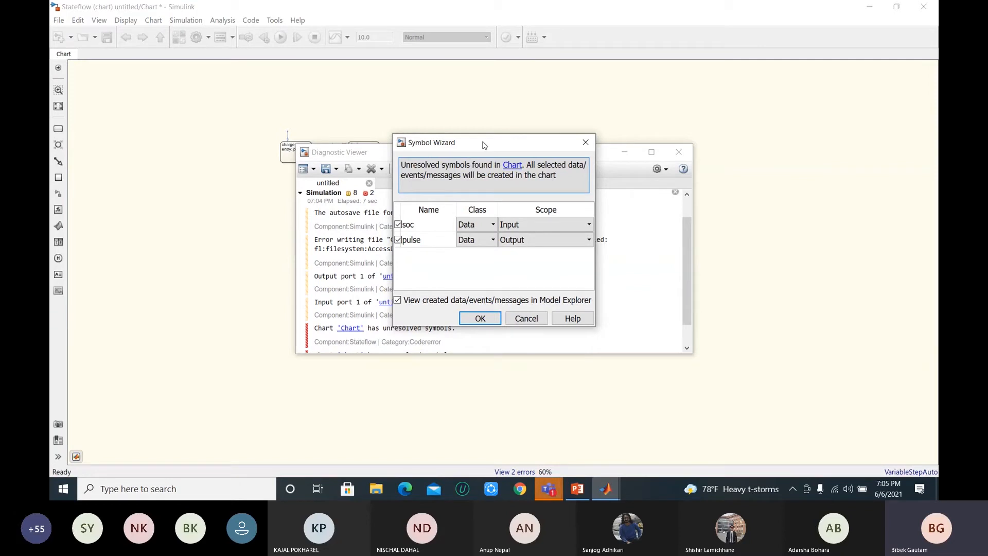
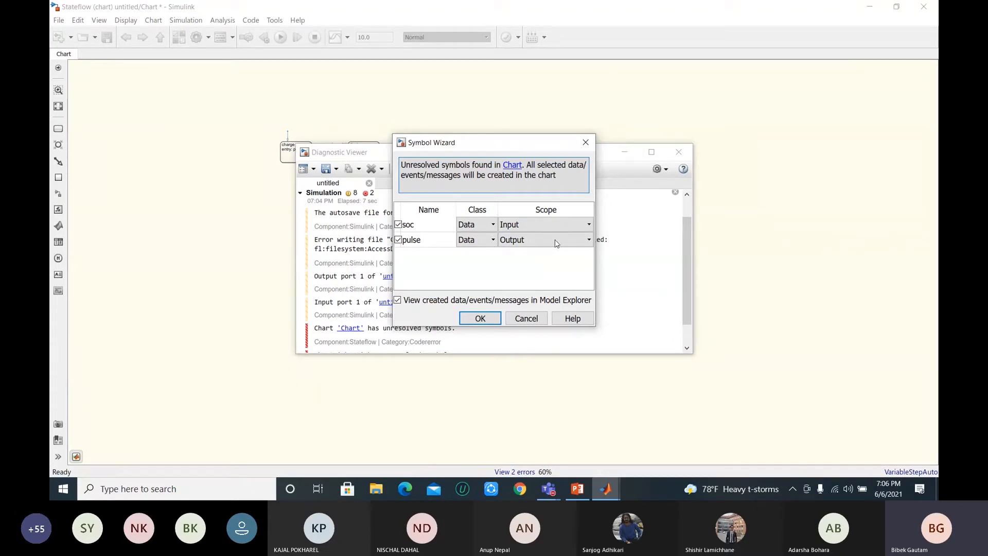
Step: Create soc as input data and pulse as output data in the Chart, and close the Model Explorer and Diagnostic Viewer
{"action": "left_click", "coordinate": [587, 241]}
{"action": "left_click", "coordinate": [587, 241]}
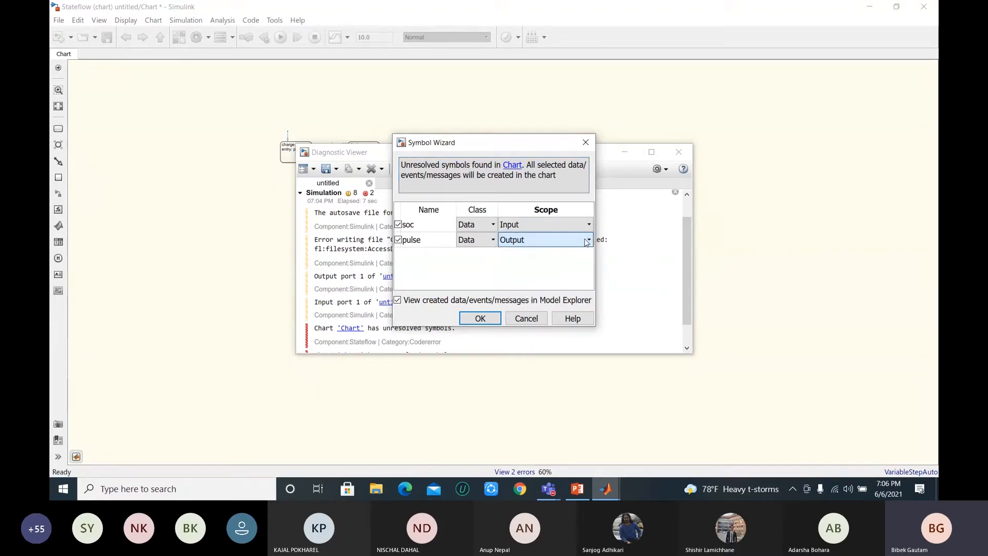
{"action": "left_click", "coordinate": [480, 319]}
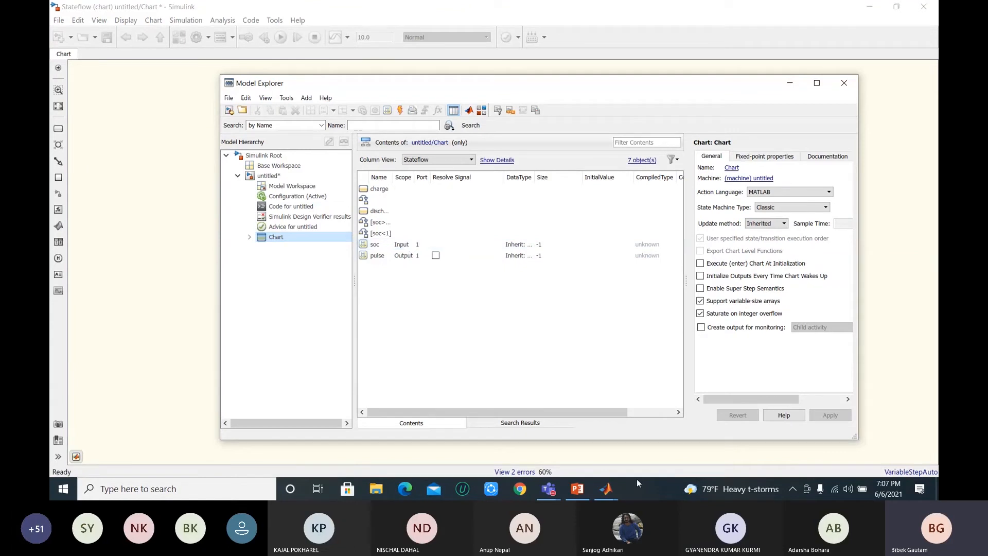
{"action": "mouse_move", "coordinate": [615, 491]}
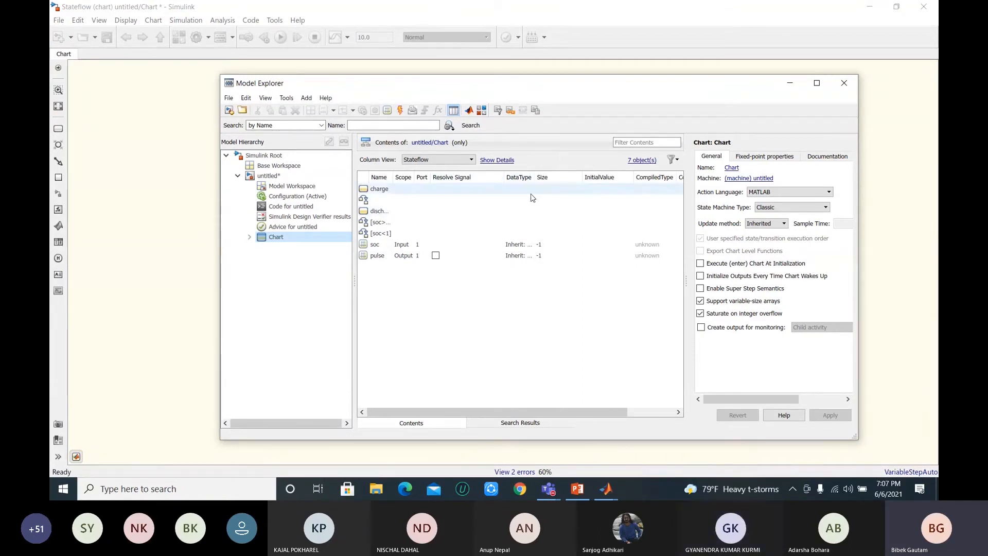
{"action": "left_click", "coordinate": [845, 84]}
{"action": "left_click", "coordinate": [681, 152]}
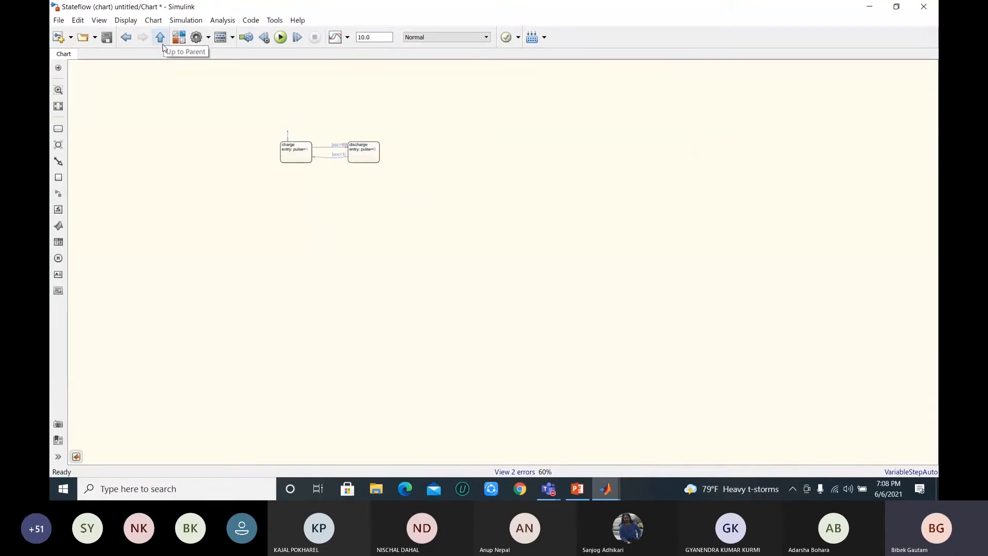
Step: Return to the top-level model, widen the Chart block, connect its soc input to the lower From block and shift the Chart slightly
{"action": "left_click", "coordinate": [161, 38]}
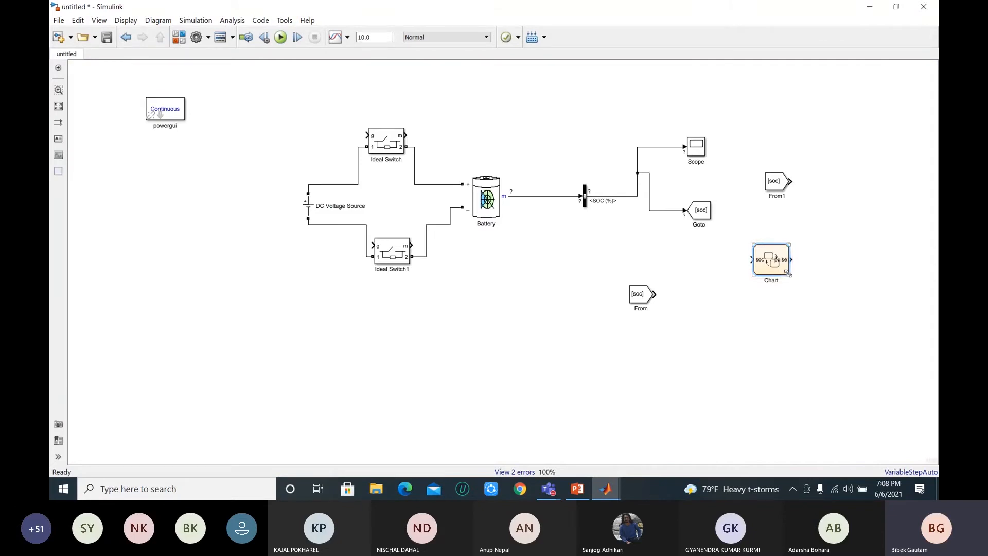
{"action": "left_click_drag", "start_coordinate": [789, 274], "coordinate": [807, 276]}
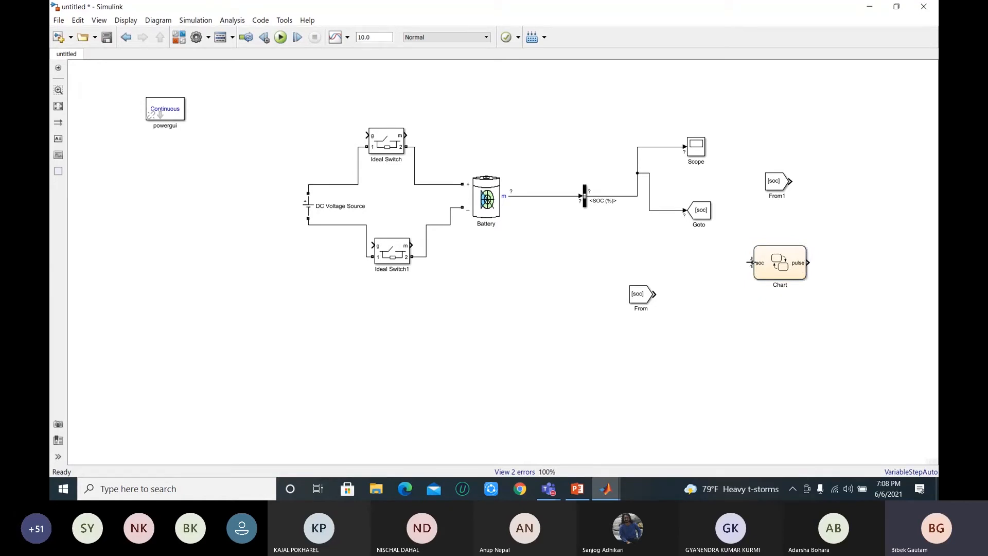
{"action": "left_click_drag", "start_coordinate": [751, 263], "coordinate": [664, 291]}
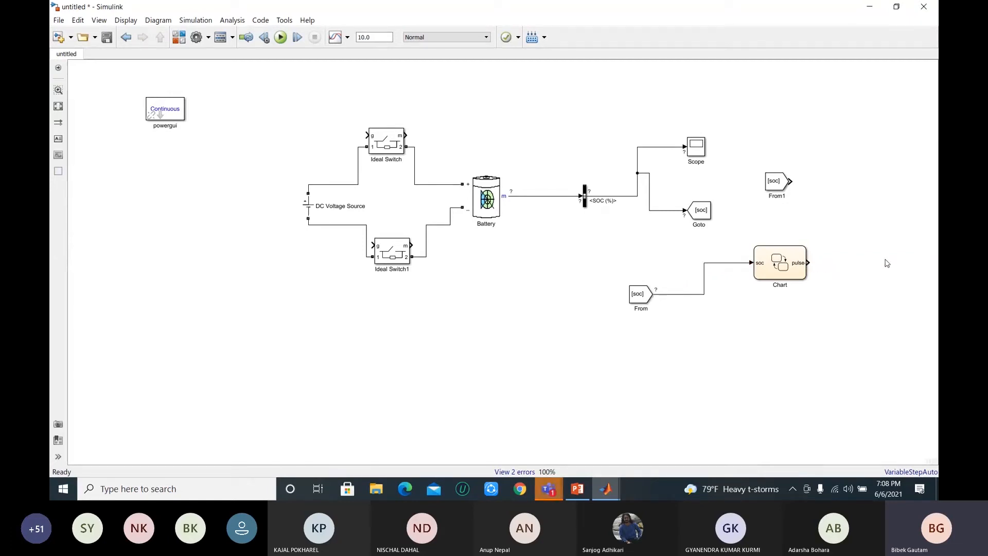
{"action": "left_click_drag", "start_coordinate": [773, 264], "coordinate": [759, 265]}
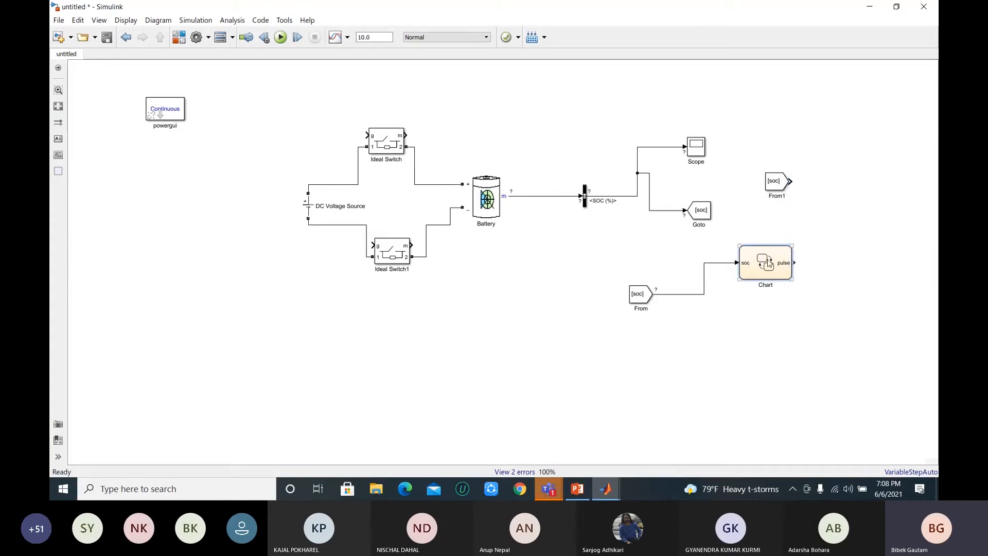
Step: Open the Chart and examine its soc and pulse data in the Model Explorer
{"action": "double_click", "coordinate": [768, 264]}
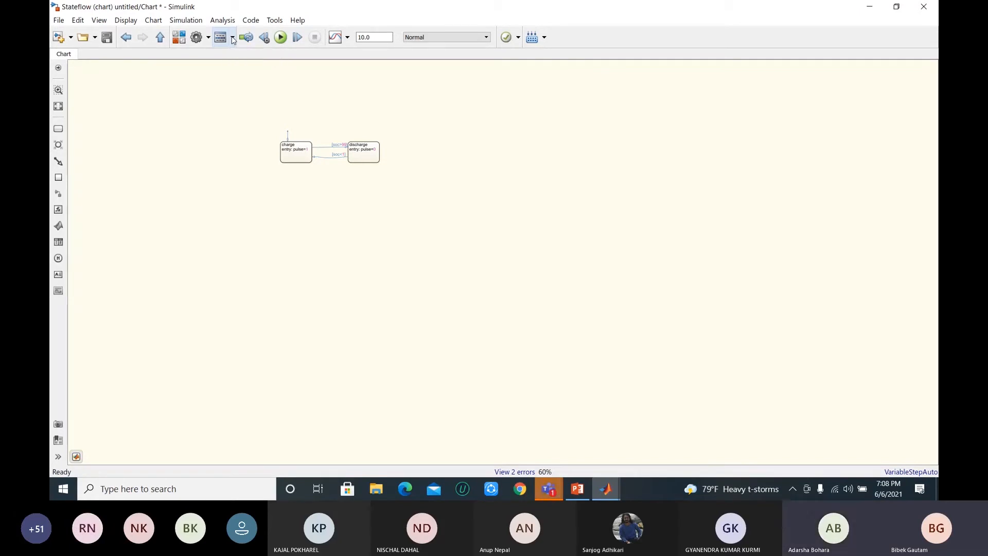
{"action": "left_click", "coordinate": [233, 39]}
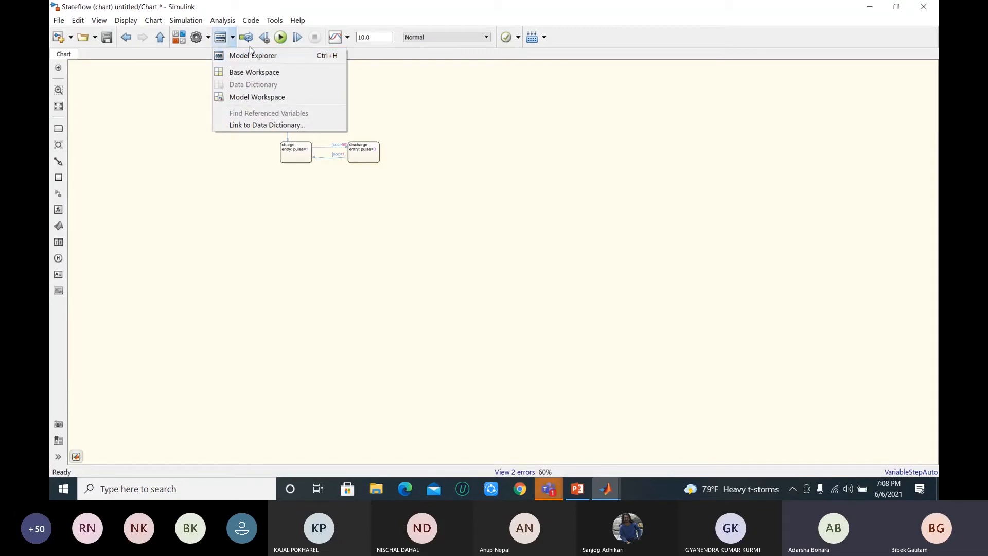
{"action": "left_click", "coordinate": [250, 54]}
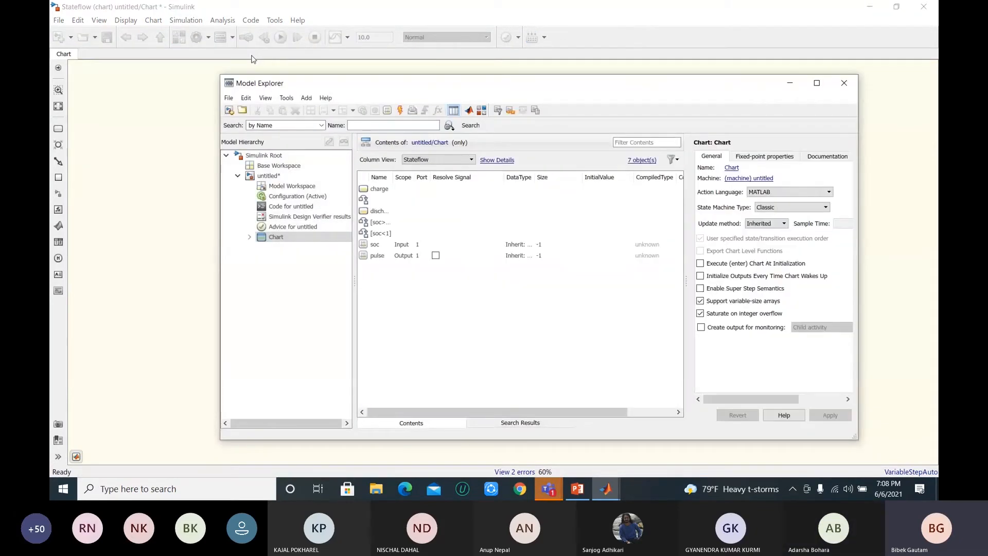
{"action": "left_click_drag", "start_coordinate": [385, 259], "coordinate": [382, 251]}
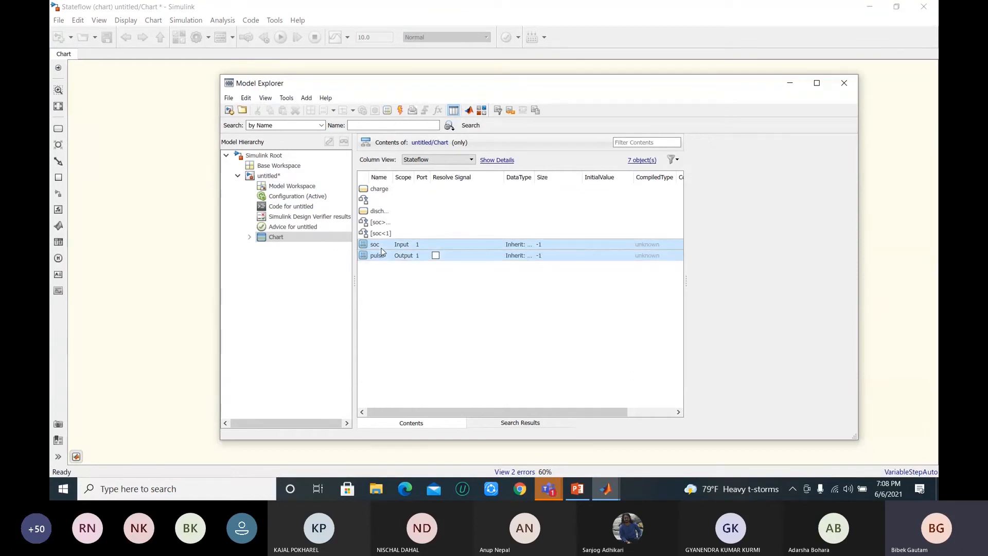
{"action": "left_click", "coordinate": [393, 288]}
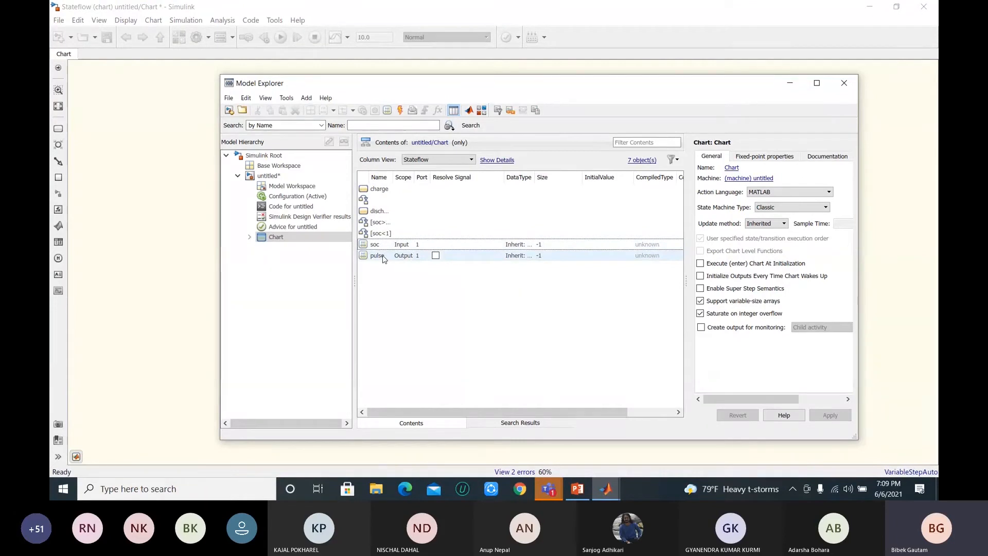
Step: Add a new data item to the Chart in the Model Explorer and open its name for editing
{"action": "left_click", "coordinate": [388, 113]}
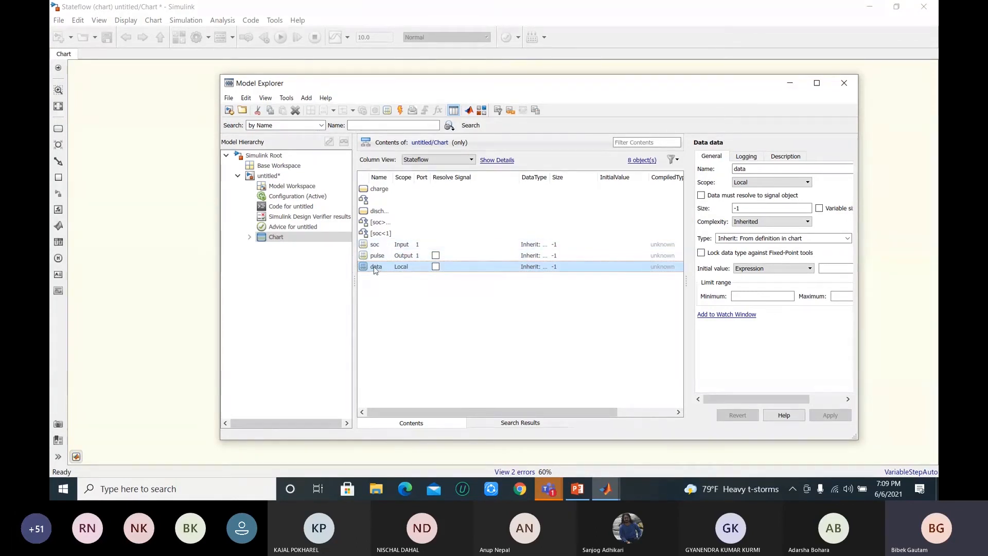
{"action": "left_click", "coordinate": [374, 267]}
{"action": "left_click", "coordinate": [382, 287]}
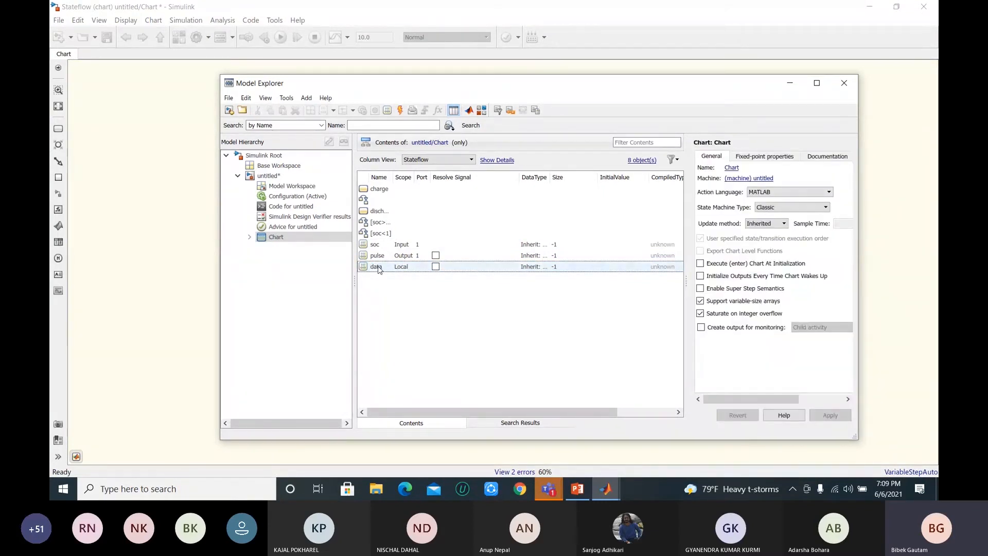
{"action": "left_click", "coordinate": [378, 268]}
{"action": "left_click", "coordinate": [378, 268]}
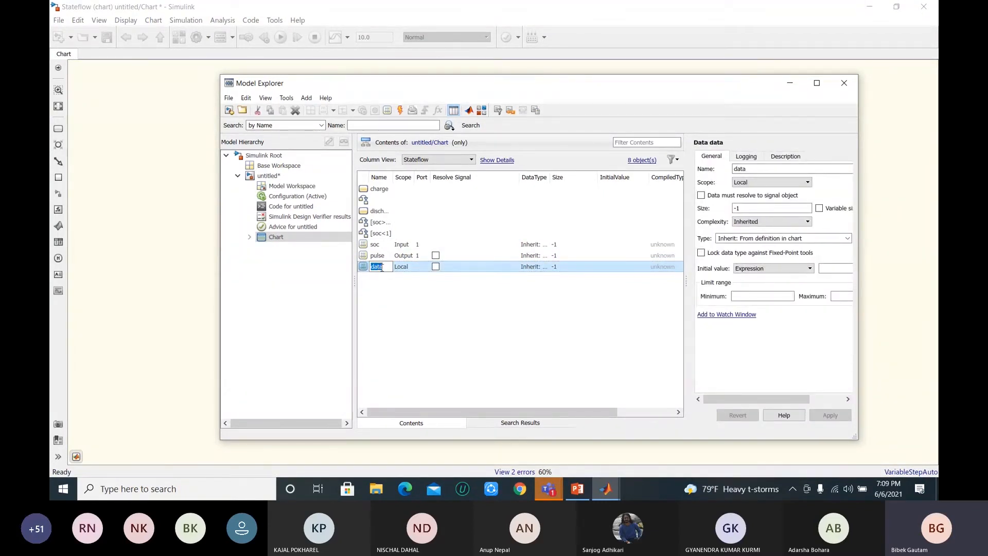
{"action": "left_click", "coordinate": [409, 296]}
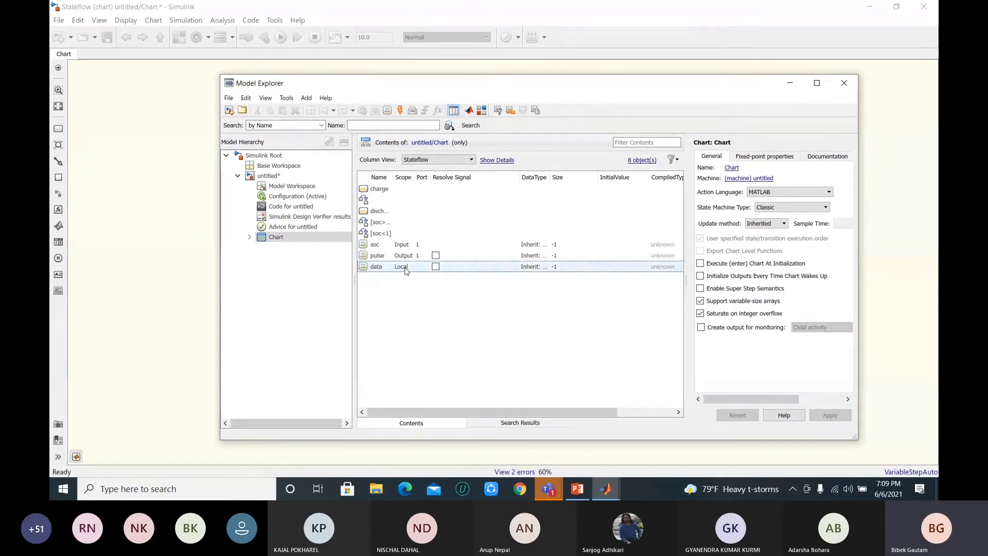
Step: Check the Chart block's ports in the top-level model and reopen the Chart
{"action": "left_click", "coordinate": [155, 142]}
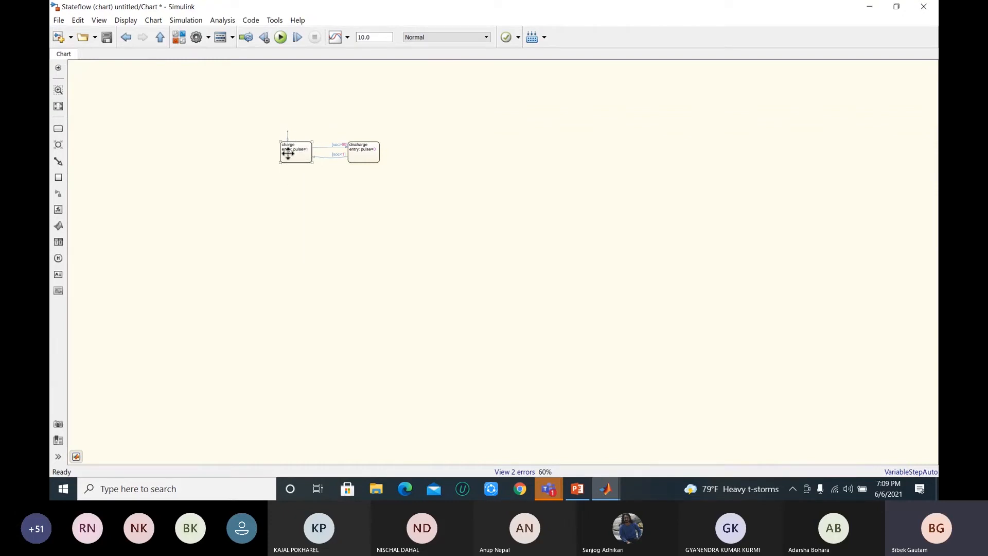
{"action": "left_click", "coordinate": [160, 38]}
{"action": "left_click", "coordinate": [886, 273]}
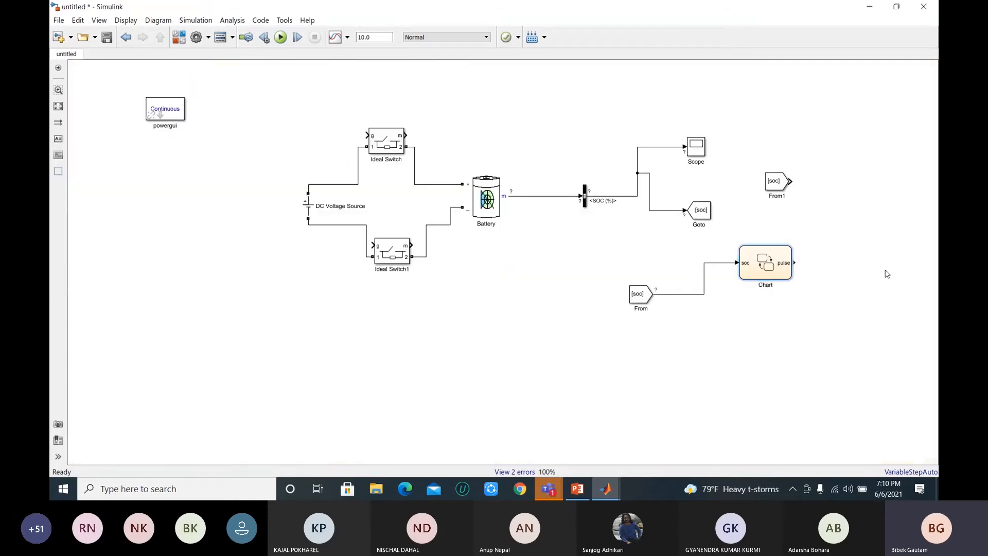
{"action": "left_click", "coordinate": [771, 267]}
{"action": "double_click", "coordinate": [771, 267]}
{"action": "mouse_move", "coordinate": [612, 492]}
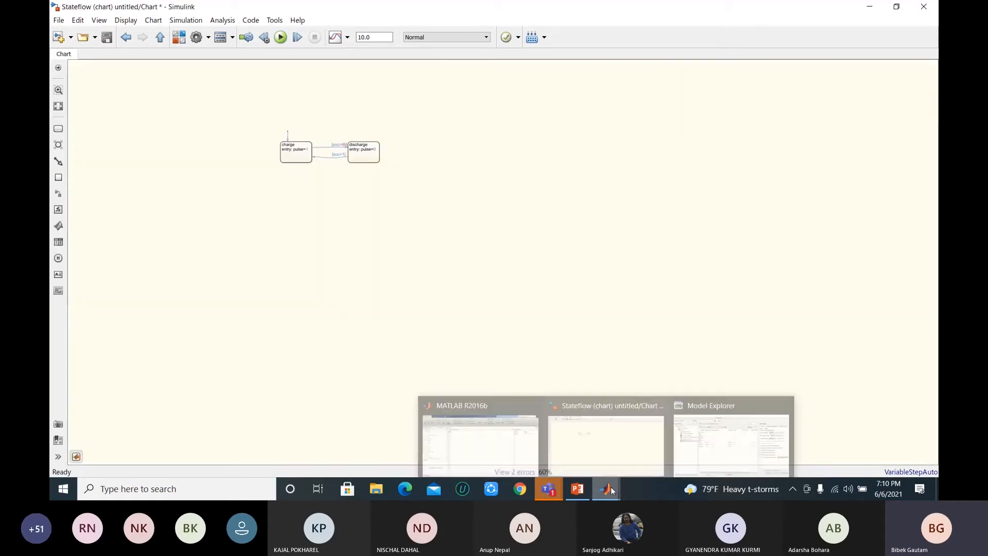
Step: Set the scope of the added data item to Input and change it to Output in the Model Explorer
{"action": "left_click", "coordinate": [761, 441]}
{"action": "left_click", "coordinate": [403, 266]}
{"action": "left_click", "coordinate": [410, 267]}
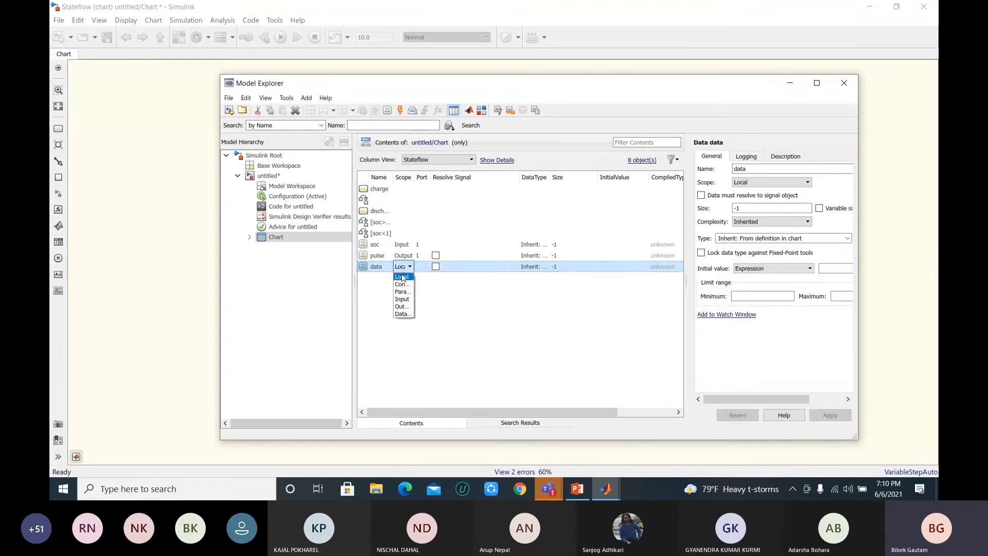
{"action": "left_click", "coordinate": [400, 300]}
{"action": "left_click", "coordinate": [403, 271]}
{"action": "left_click", "coordinate": [399, 307]}
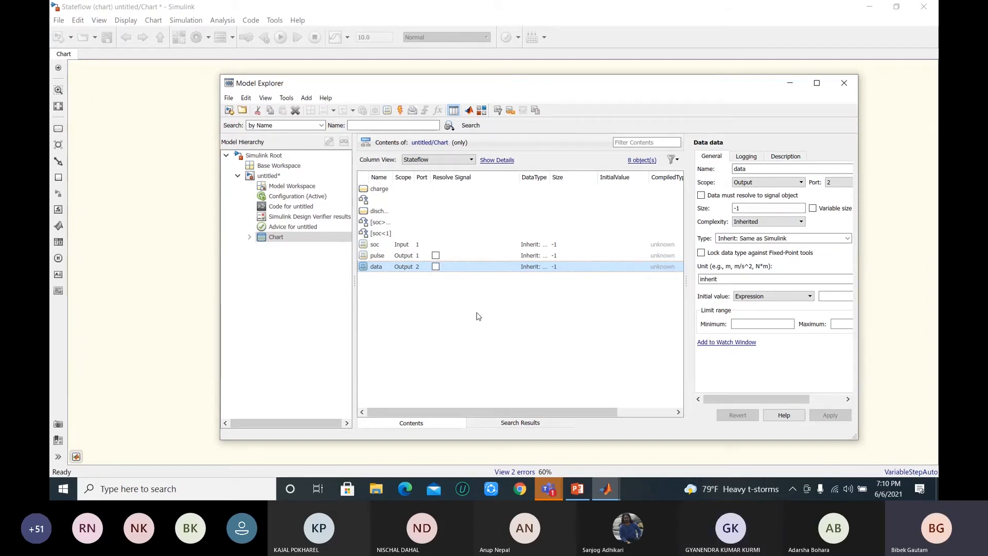
Step: Cut the extra data item from the Chart and close the Model Explorer
{"action": "right_click", "coordinate": [382, 268]}
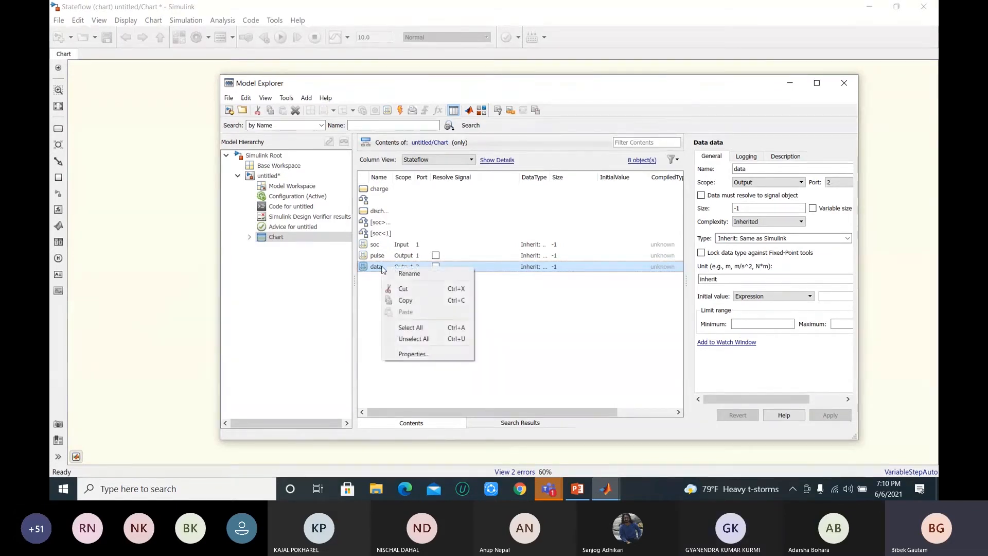
{"action": "left_click", "coordinate": [394, 289]}
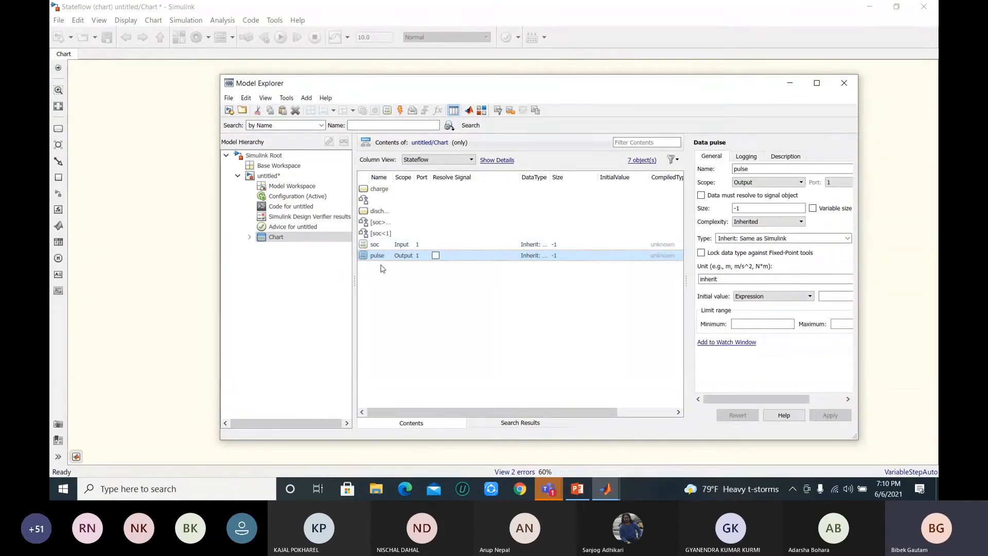
{"action": "left_click", "coordinate": [405, 304]}
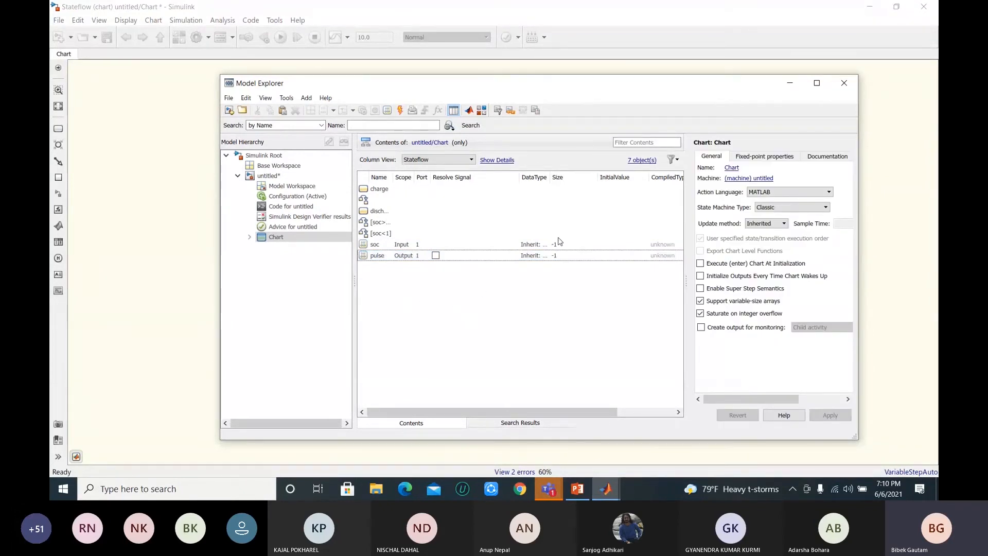
{"action": "left_click", "coordinate": [849, 84]}
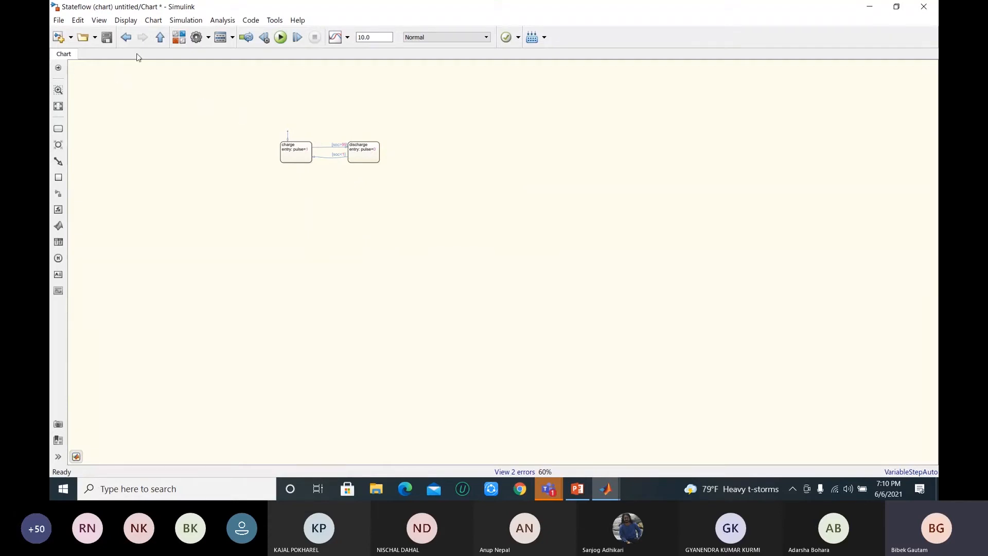
Step: Reopen the Chart from the top-level model, review its charge and discharge states and transitions, and return to the top level
{"action": "left_click", "coordinate": [160, 38]}
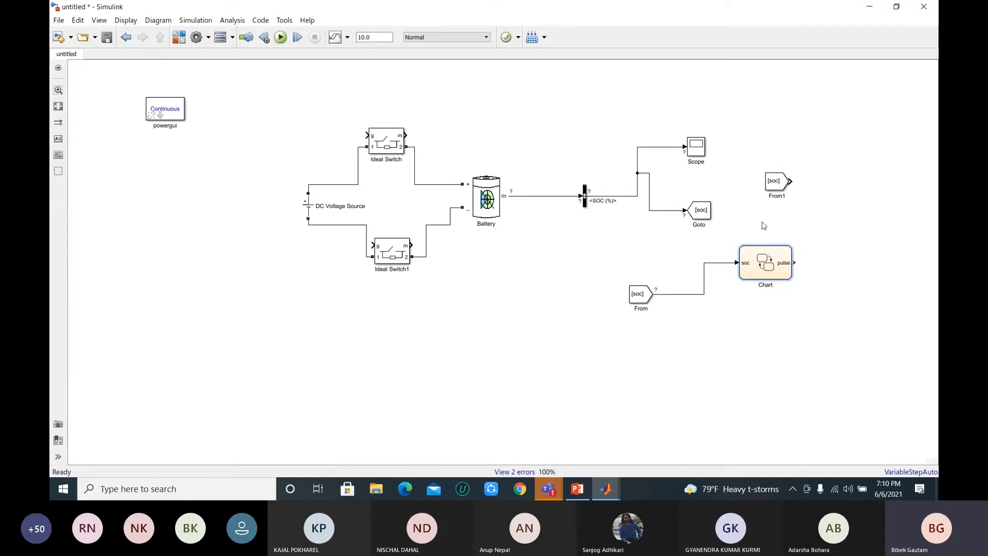
{"action": "left_click", "coordinate": [785, 266]}
{"action": "double_click", "coordinate": [765, 262]}
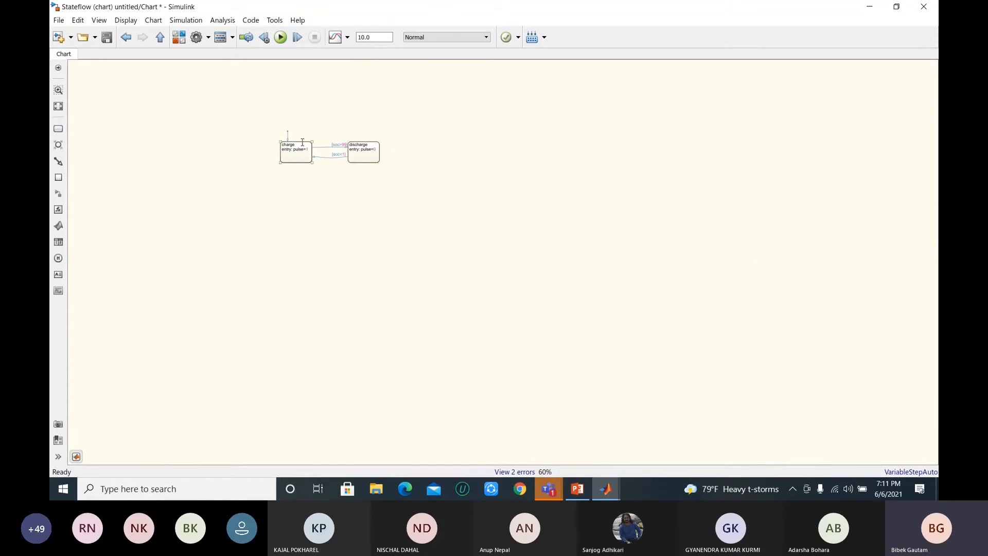
{"action": "left_click", "coordinate": [293, 147]}
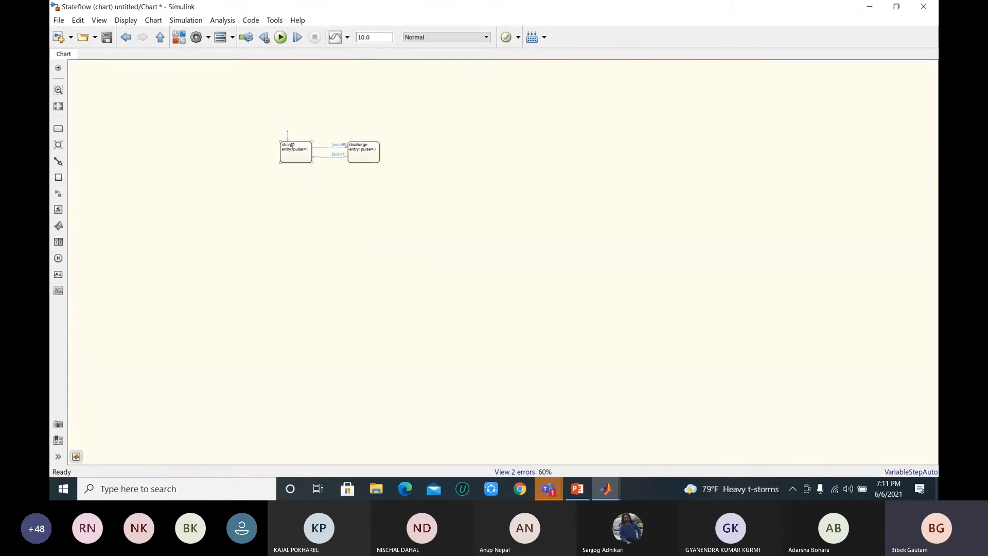
{"action": "left_click", "coordinate": [349, 145]}
{"action": "left_click", "coordinate": [329, 157]}
{"action": "left_click", "coordinate": [359, 158]}
{"action": "left_click", "coordinate": [389, 145]}
{"action": "left_click", "coordinate": [355, 160]}
{"action": "left_click", "coordinate": [366, 179]}
{"action": "left_click", "coordinate": [289, 149]}
{"action": "left_click", "coordinate": [346, 173]}
{"action": "left_click", "coordinate": [160, 37]}
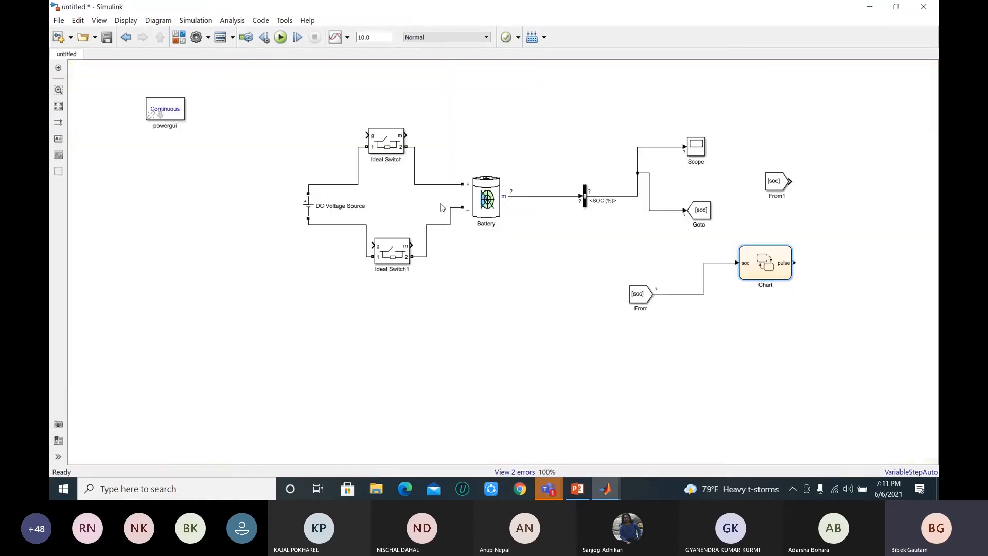
Step: Add a Goto block beside the Chart and connect it to the Chart's pulse output
{"action": "left_click", "coordinate": [749, 268]}
{"action": "left_click", "coordinate": [848, 270]}
{"action": "type", "text": "goto"}
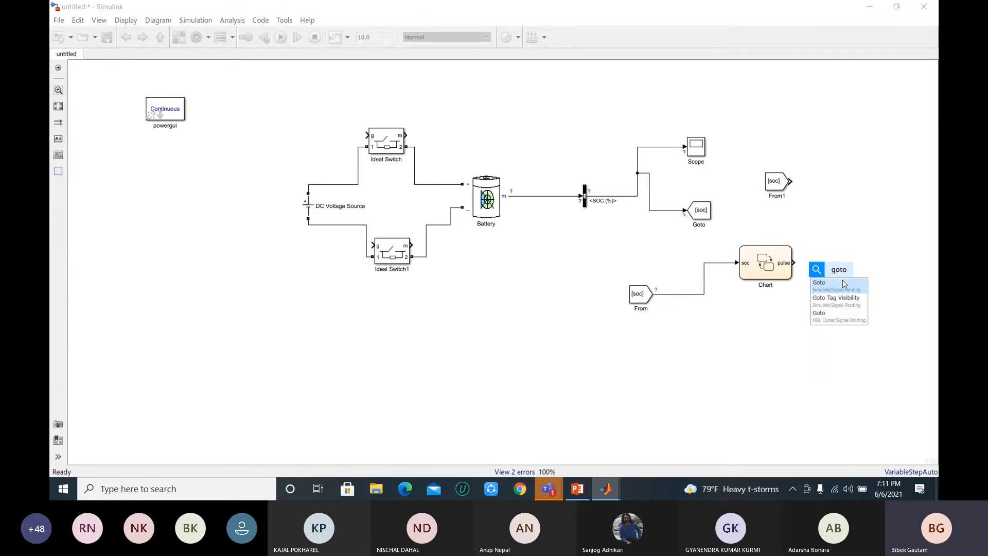
{"action": "left_click", "coordinate": [842, 283]}
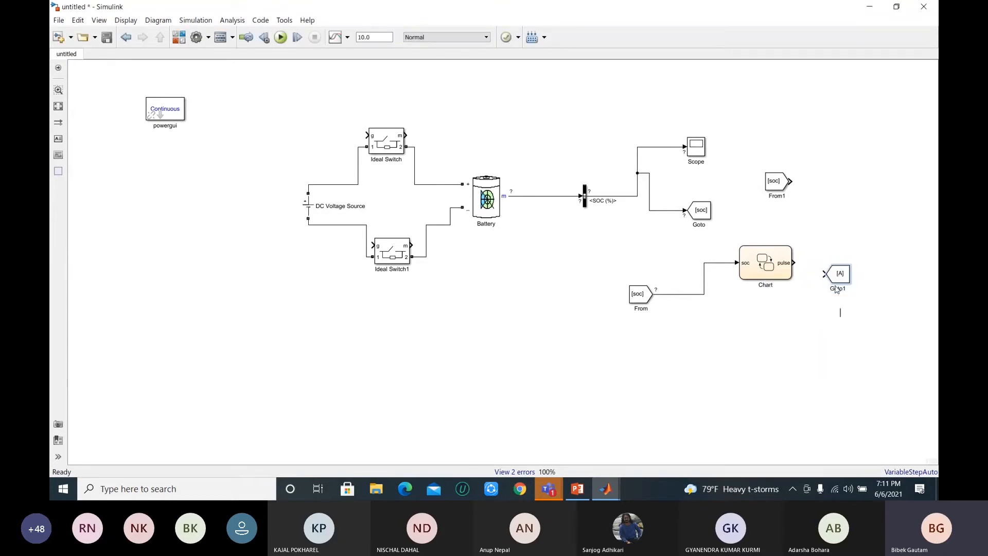
{"action": "left_click_drag", "start_coordinate": [824, 275], "coordinate": [795, 263]}
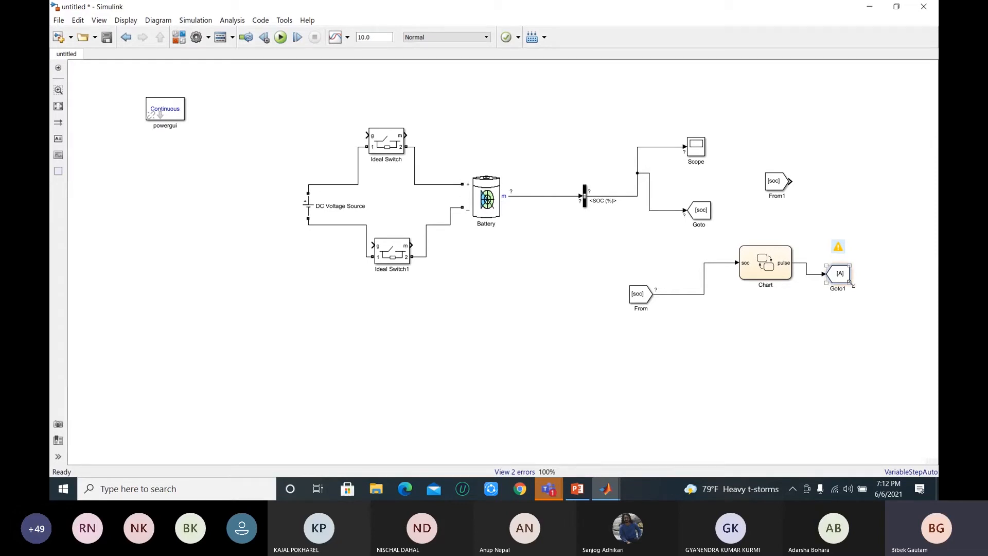
{"action": "left_click", "coordinate": [780, 320]}
{"action": "left_click", "coordinate": [233, 38]}
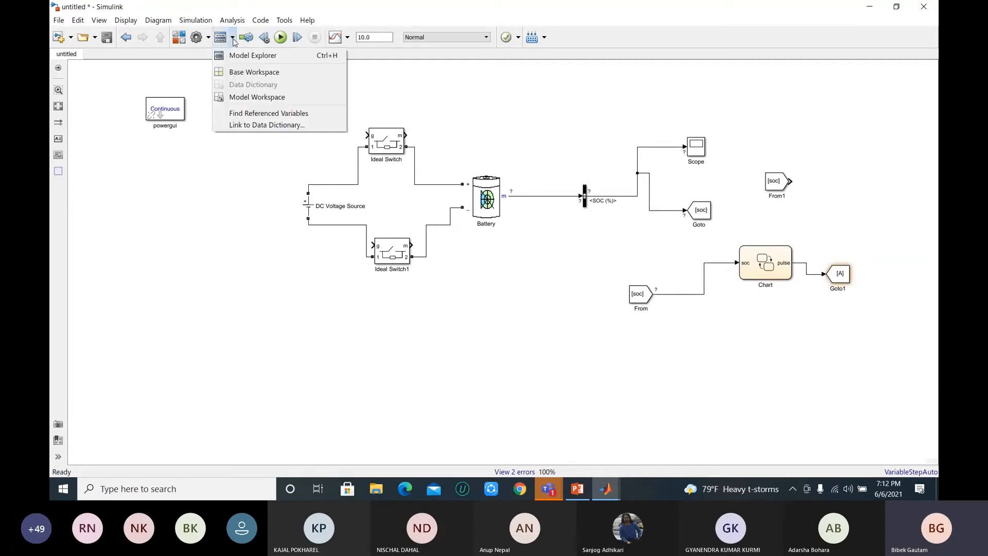
{"action": "left_click", "coordinate": [233, 41]}
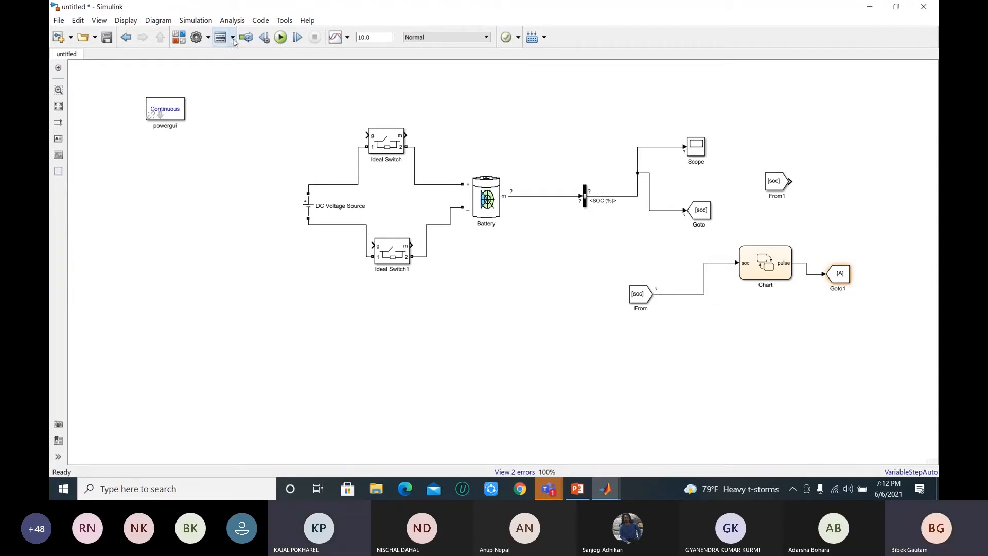
{"action": "left_click", "coordinate": [234, 39]}
{"action": "left_click", "coordinate": [233, 39]}
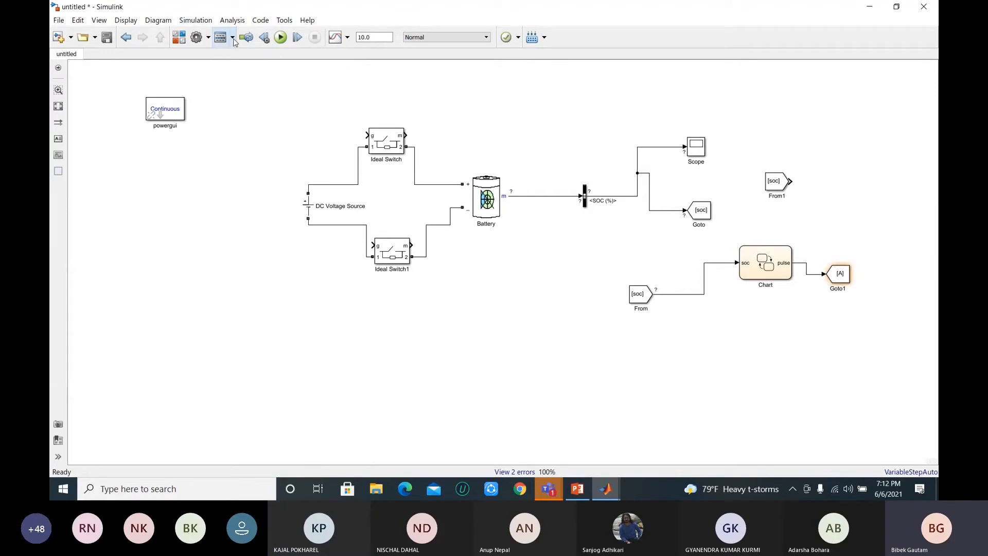
Step: Open the Chart's contents in the Model Explorer and add a data item with its scope set to Local
{"action": "left_click", "coordinate": [234, 39]}
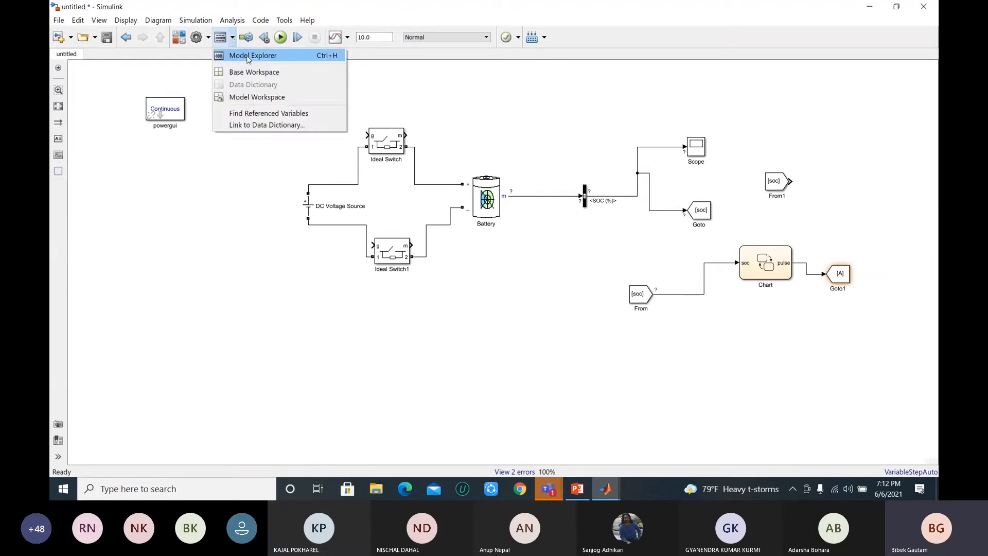
{"action": "left_click", "coordinate": [248, 55]}
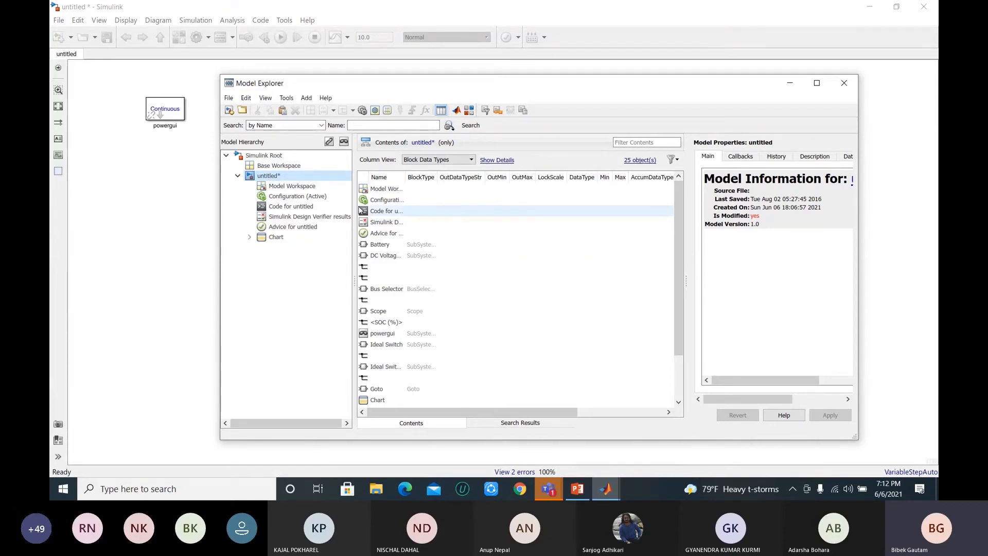
{"action": "left_click", "coordinate": [281, 241]}
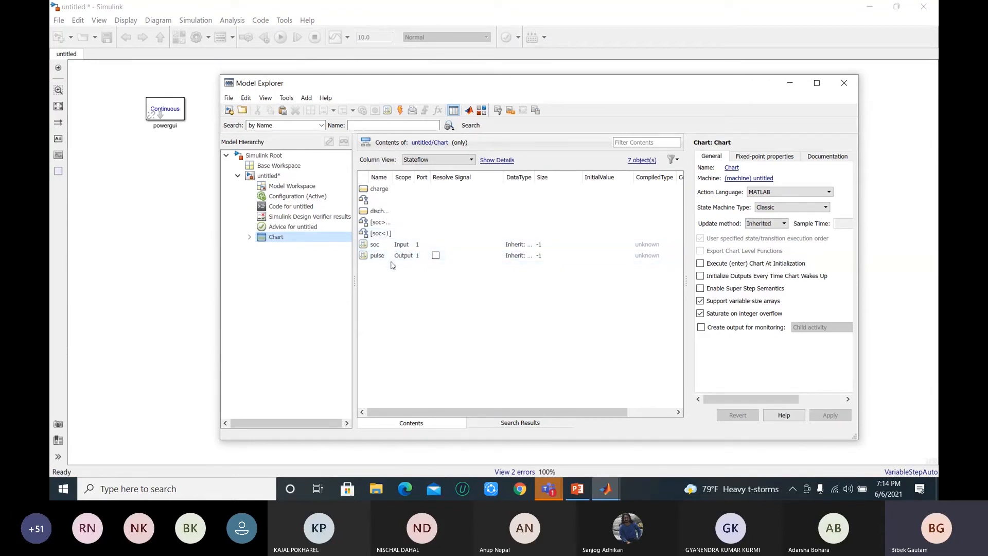
{"action": "left_click", "coordinate": [388, 112]}
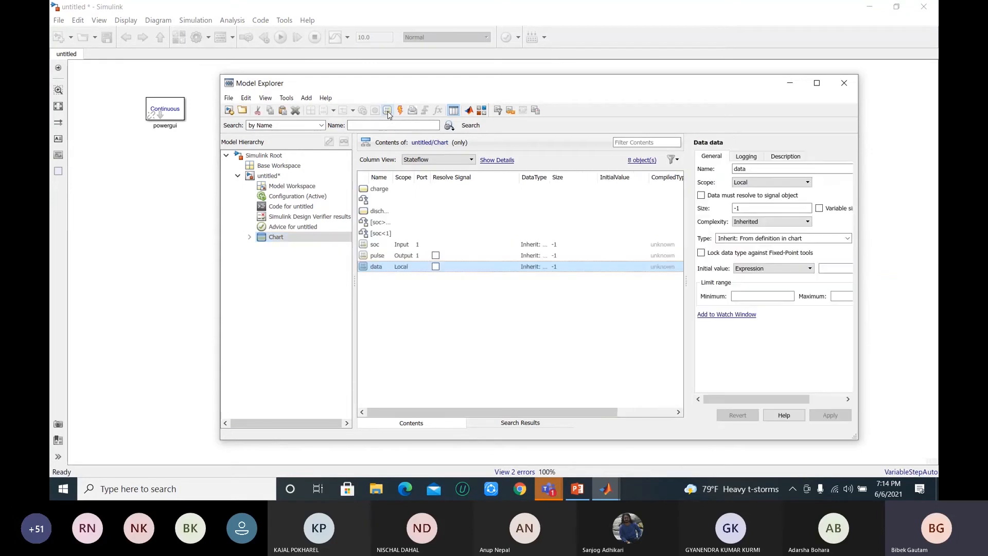
{"action": "left_click", "coordinate": [377, 266]}
{"action": "left_click", "coordinate": [401, 267]}
{"action": "left_click", "coordinate": [406, 268]}
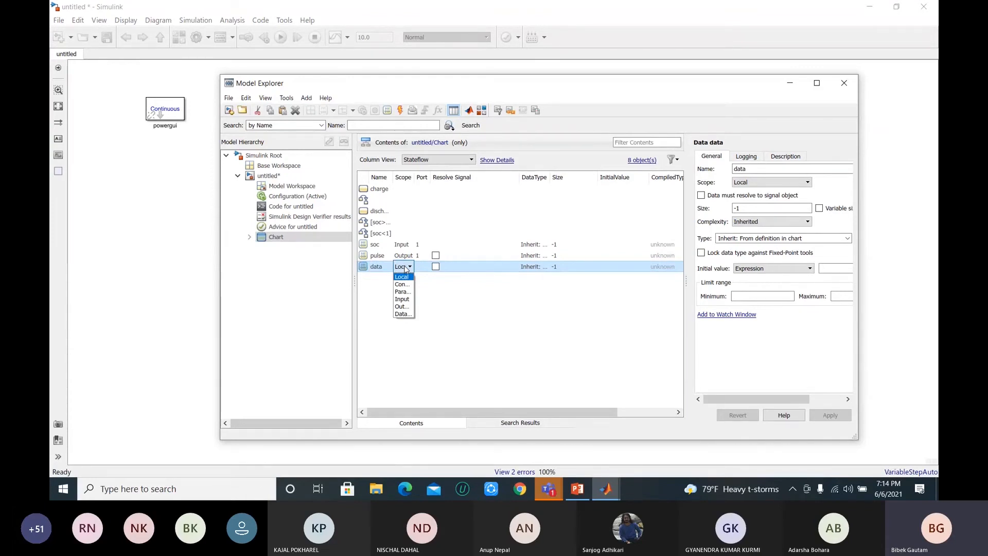
{"action": "left_click", "coordinate": [403, 277]}
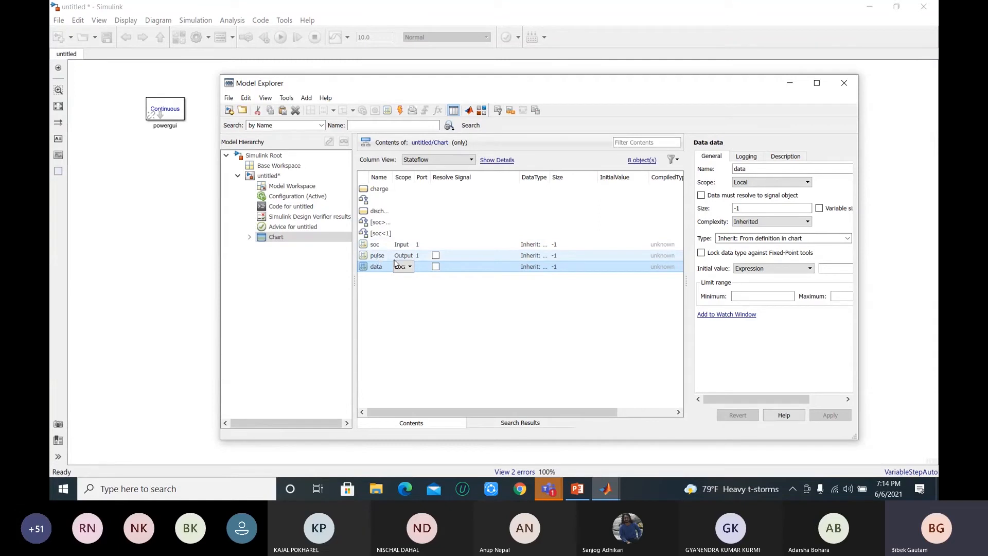
Step: Make the added data item resolve to a signal object and cut it from the Chart
{"action": "left_click", "coordinate": [380, 269]}
{"action": "left_click", "coordinate": [417, 298]}
{"action": "left_click", "coordinate": [435, 266]}
{"action": "right_click", "coordinate": [455, 268]}
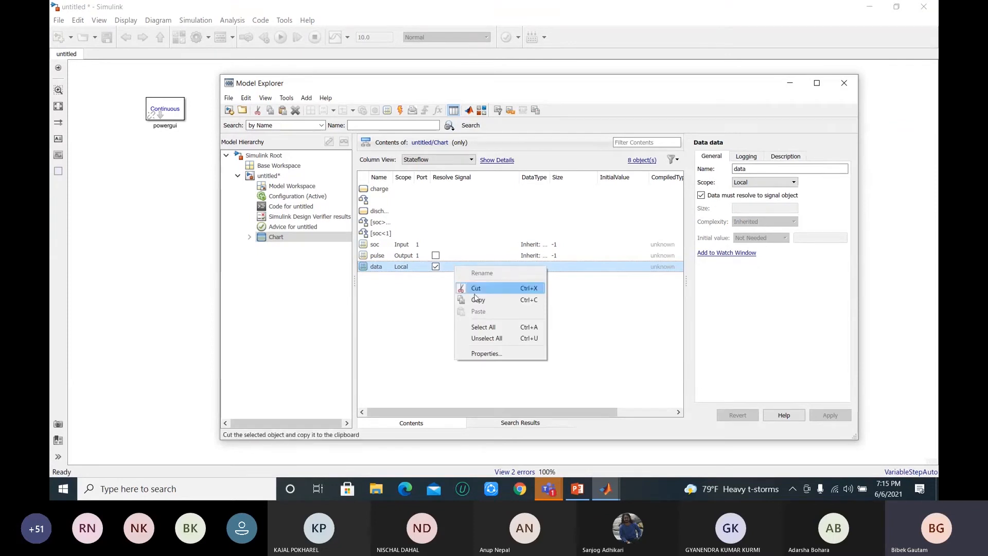
{"action": "left_click", "coordinate": [474, 288]}
{"action": "left_click", "coordinate": [438, 293]}
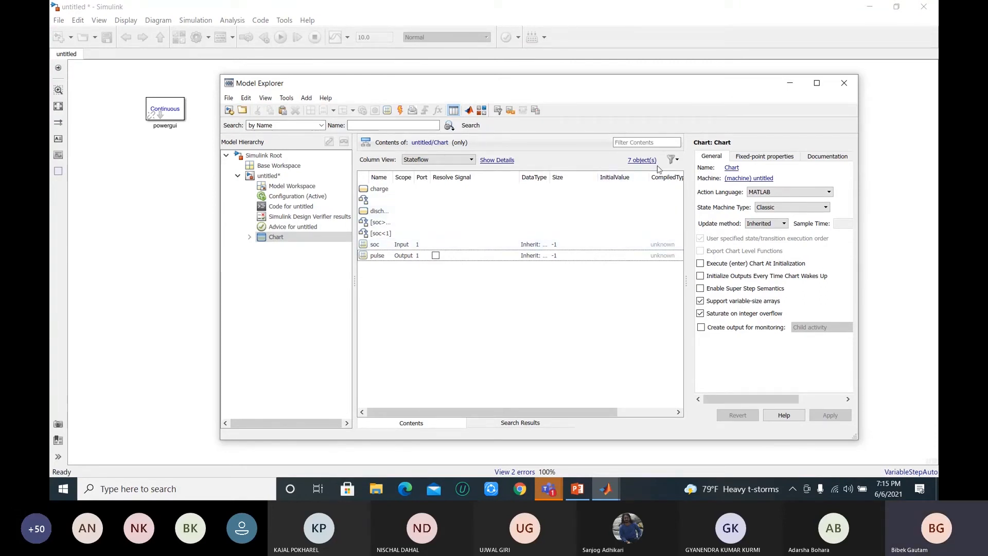
Step: Show all Simulink objects in the Chart's contents list and review the remaining row filter options
{"action": "left_click", "coordinate": [676, 161]}
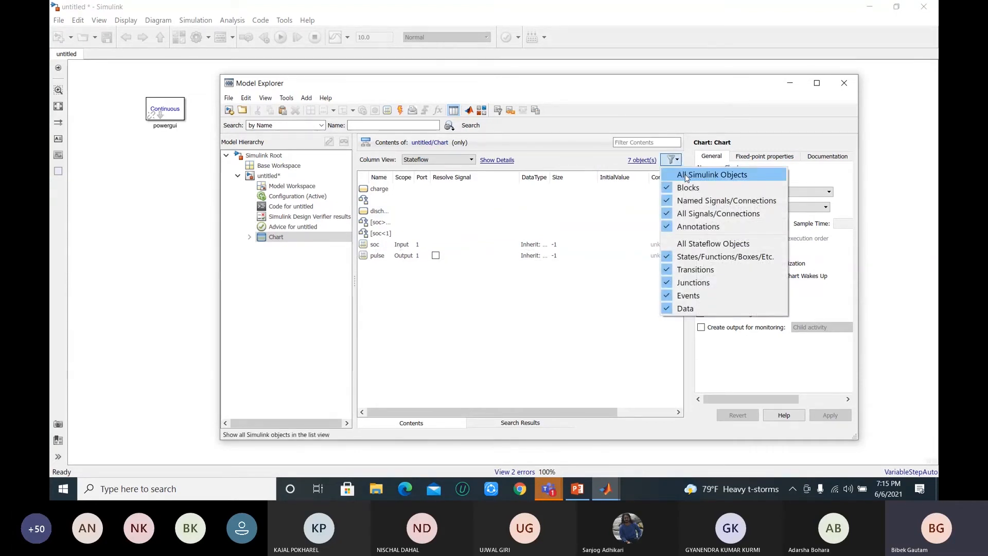
{"action": "left_click", "coordinate": [685, 174]}
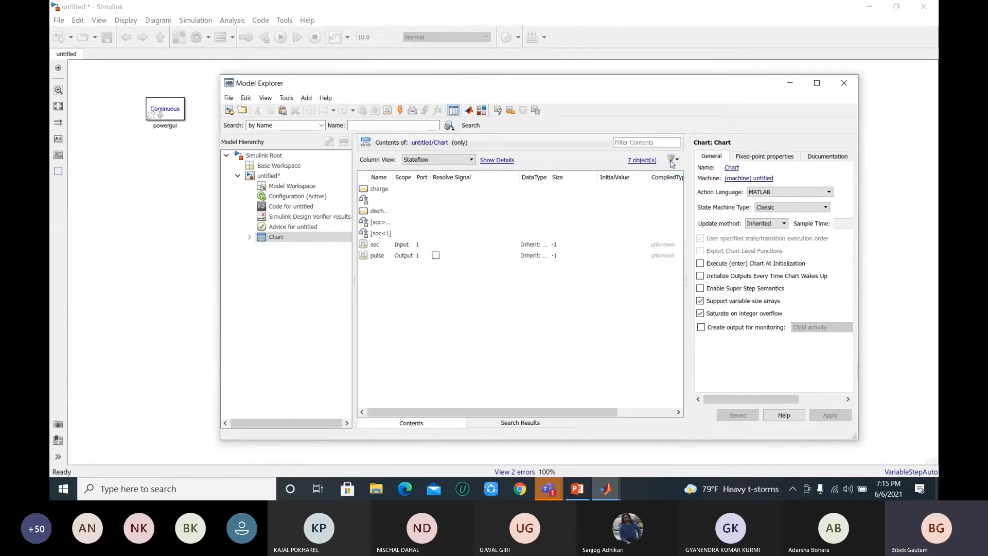
{"action": "left_click", "coordinate": [671, 163]}
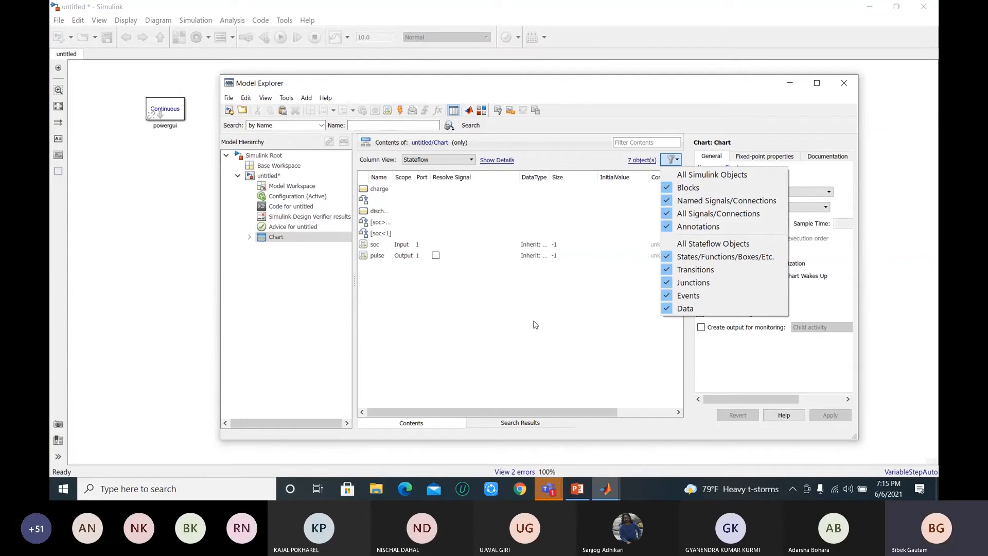
{"action": "left_click", "coordinate": [535, 324]}
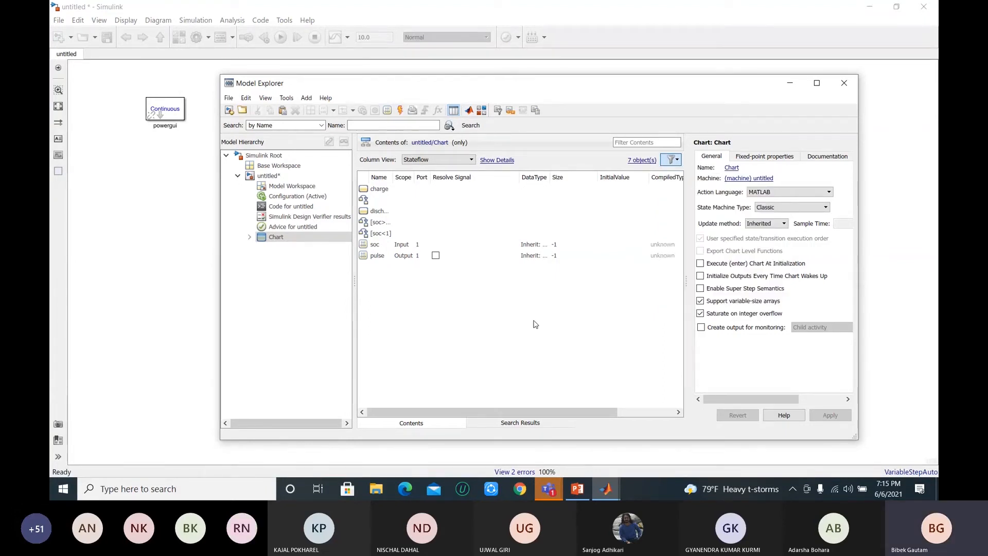
Step: Add another data item to the Chart and remove it from the contents list
{"action": "left_click", "coordinate": [388, 112]}
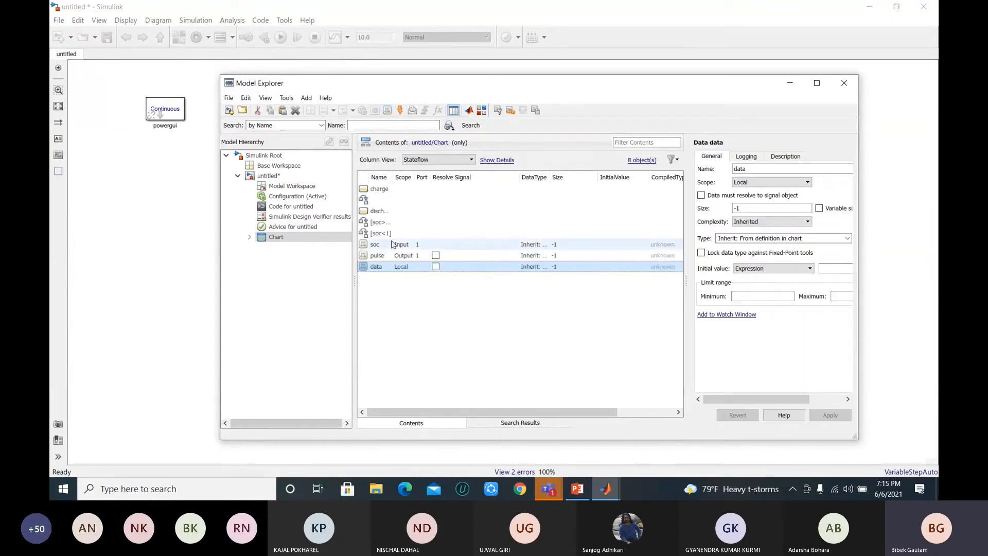
{"action": "right_click", "coordinate": [381, 266]}
{"action": "left_click", "coordinate": [407, 296]}
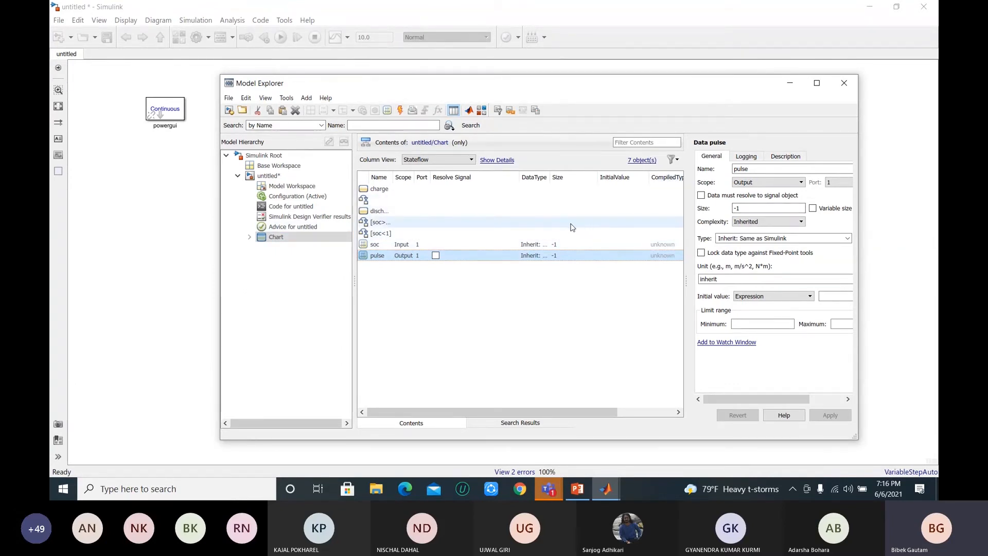
Step: Switch to the Microsoft Teams meeting window to check the participants, and return to the Simulink model
{"action": "mouse_move", "coordinate": [554, 493]}
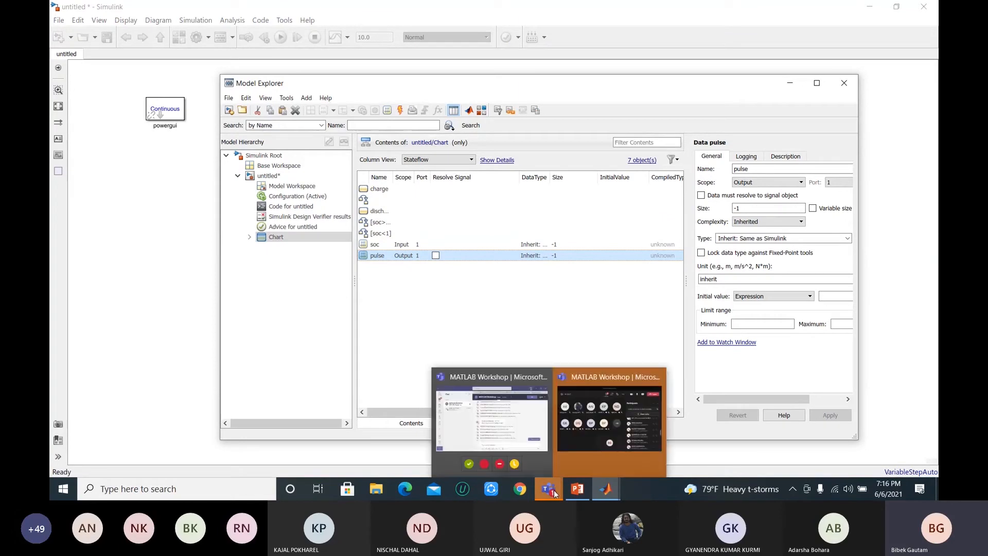
{"action": "mouse_move", "coordinate": [600, 442]}
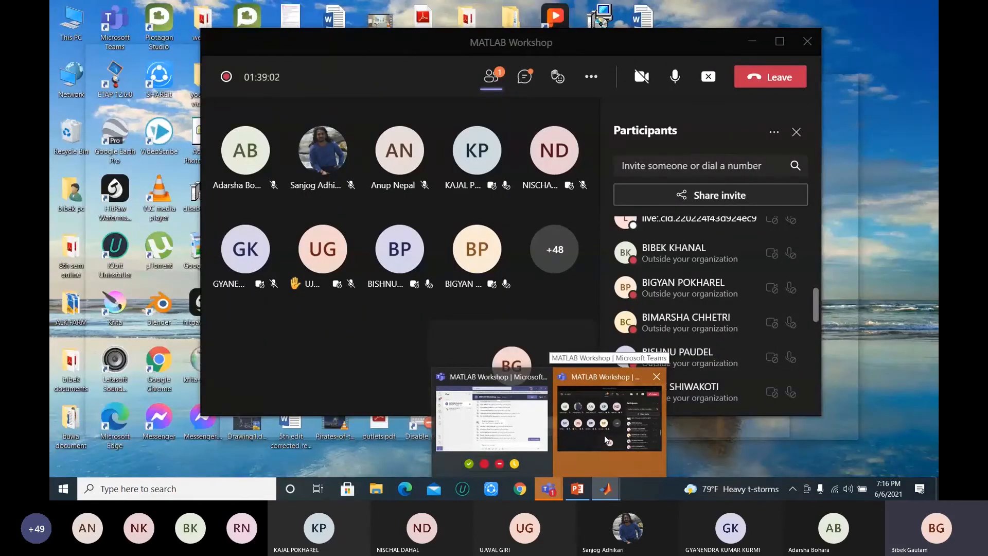
{"action": "left_click", "coordinate": [606, 439]}
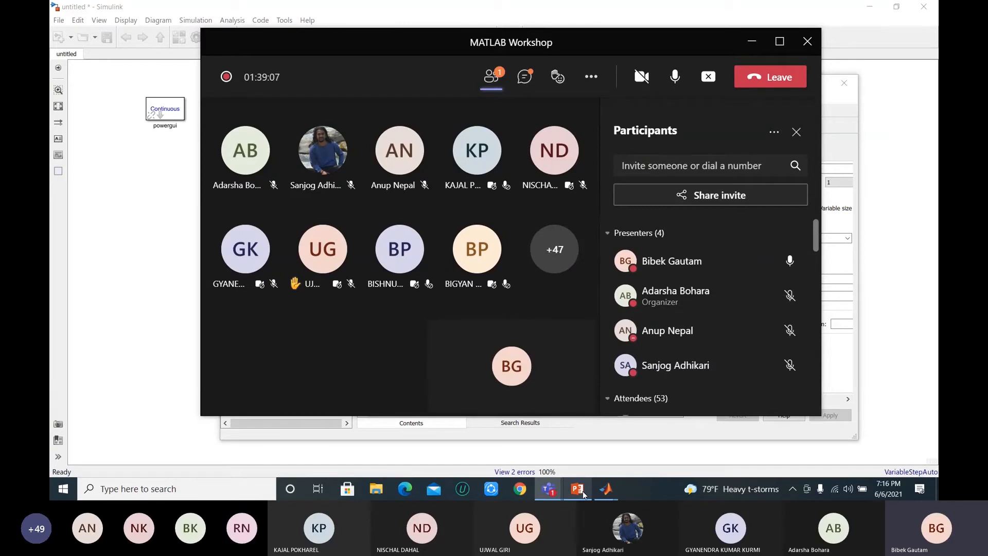
{"action": "mouse_move", "coordinate": [606, 494]}
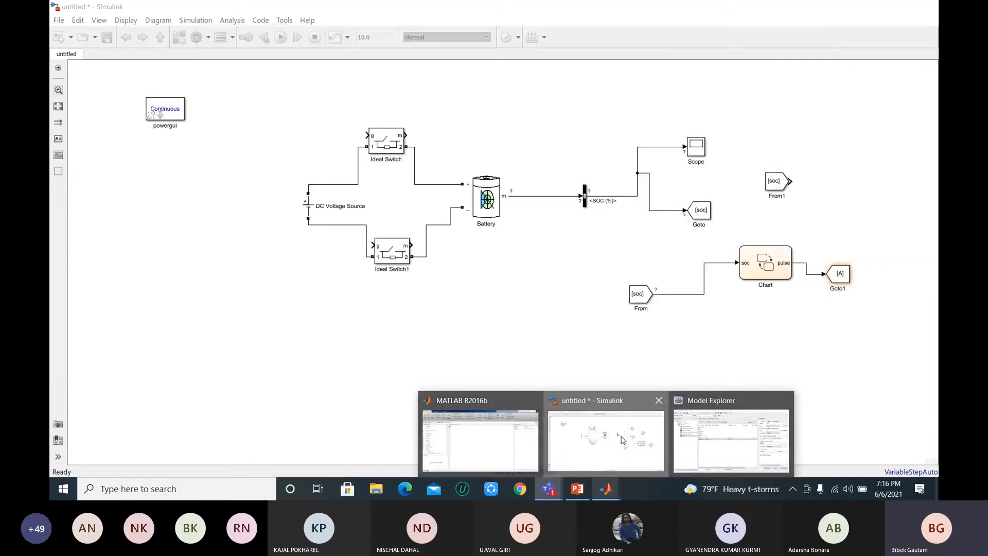
{"action": "left_click", "coordinate": [622, 440]}
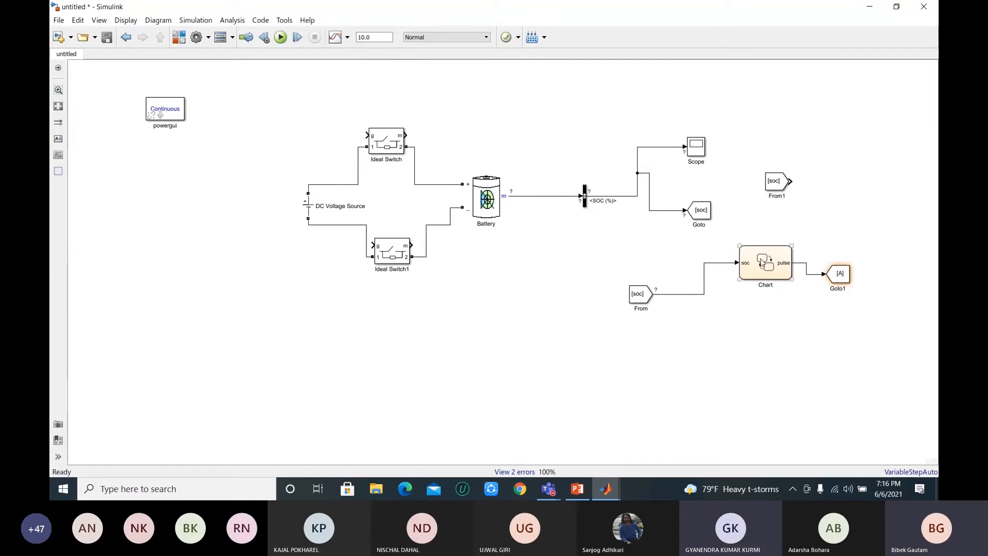
{"action": "left_click", "coordinate": [681, 221]}
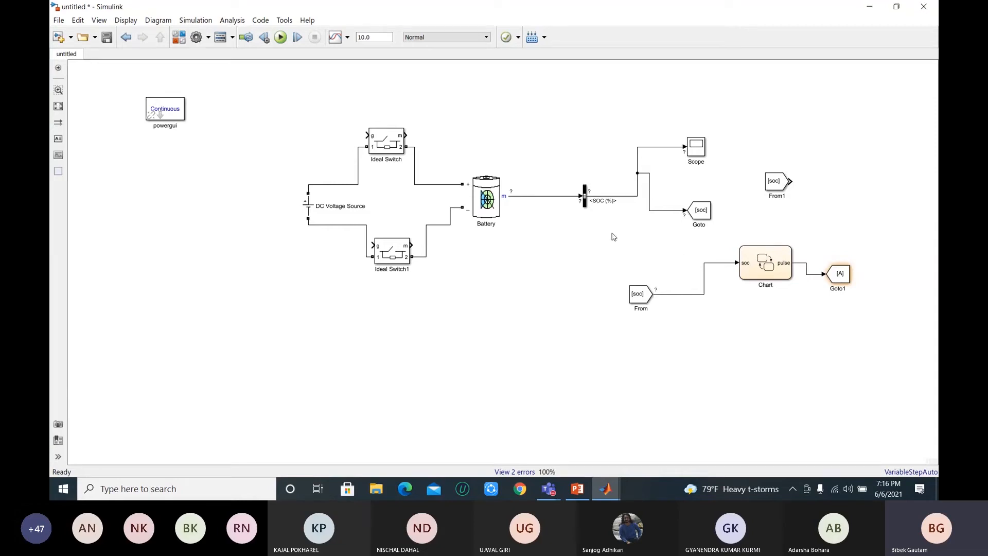
{"action": "left_click", "coordinate": [506, 196]}
{"action": "left_click", "coordinate": [540, 198]}
{"action": "left_click", "coordinate": [515, 196]}
Step: Place a From block matching the Chart's output Goto tag below the Chart, and delete it
{"action": "left_click", "coordinate": [850, 284]}
{"action": "left_click", "coordinate": [852, 287]}
{"action": "left_click_drag", "start_coordinate": [857, 287], "coordinate": [772, 321]}
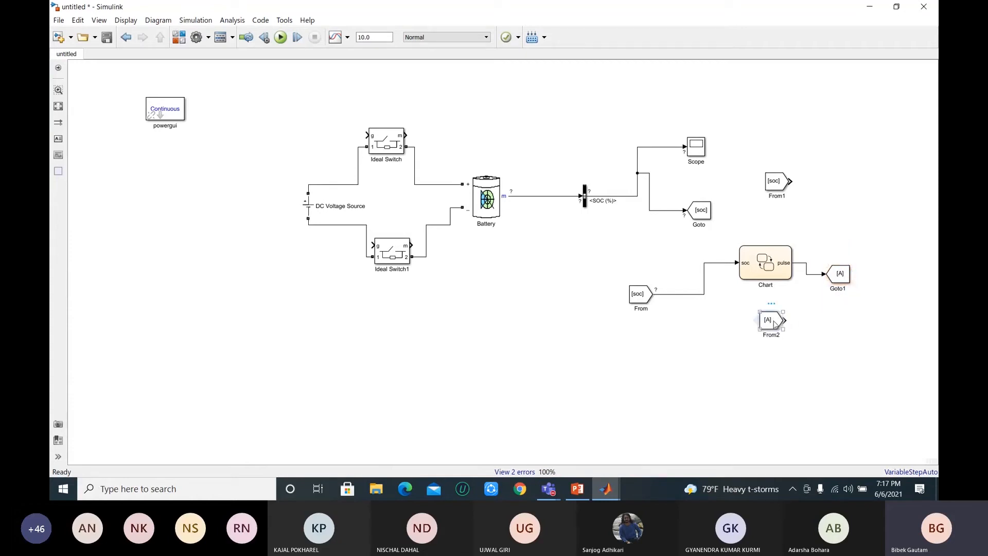
{"action": "key", "text": "Delete"}
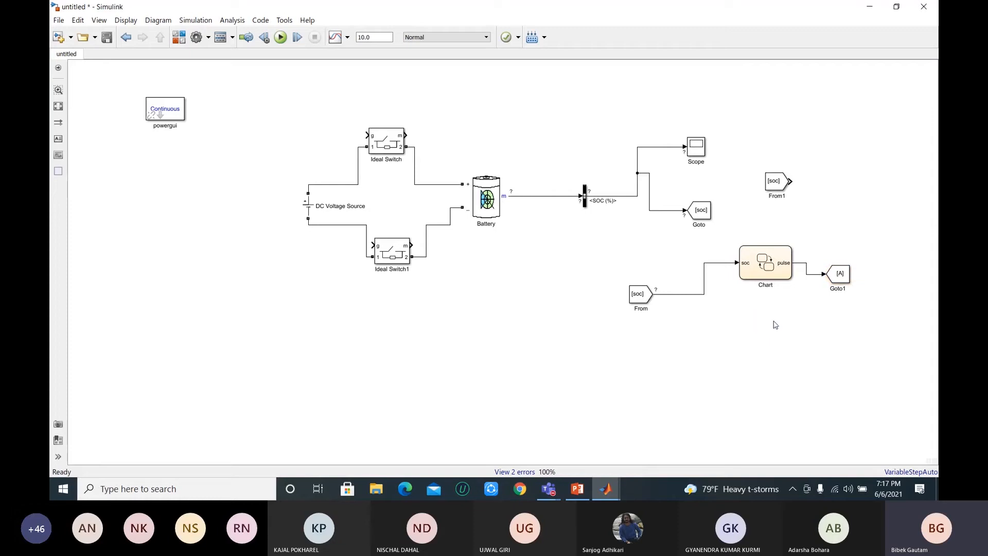
Step: Set the tag of the Goto block on the Chart's pulse output to out
{"action": "double_click", "coordinate": [842, 281]}
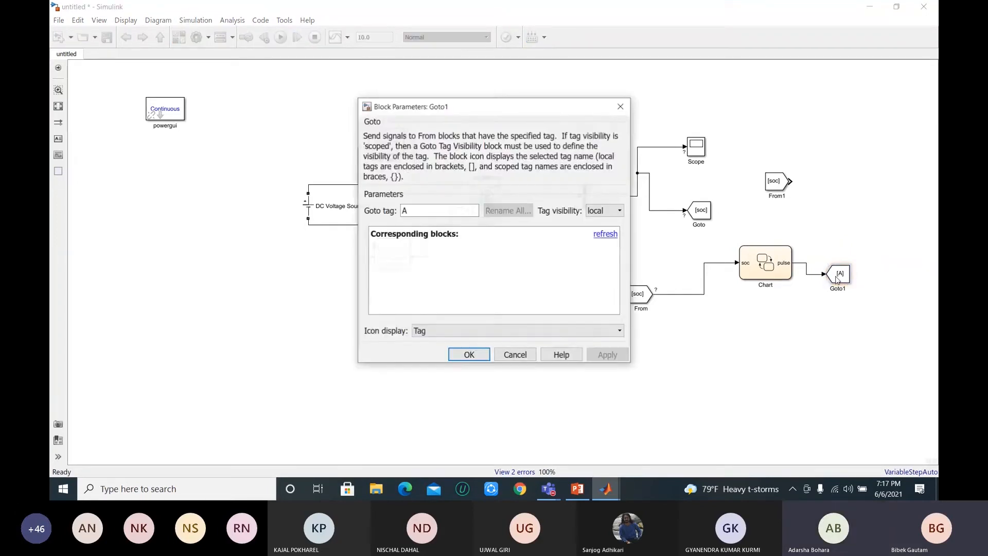
{"action": "double_click", "coordinate": [431, 211]}
{"action": "type", "text": "out"}
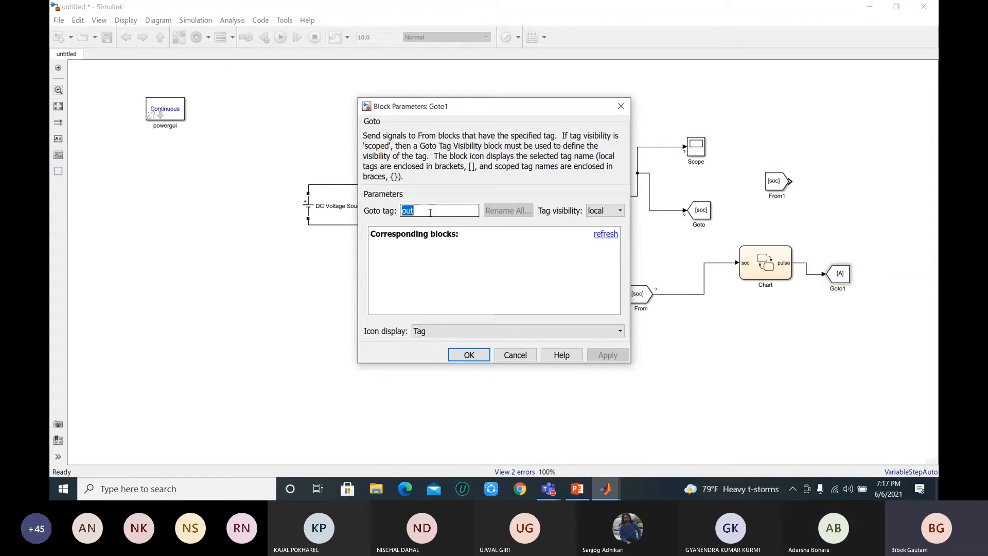
{"action": "key", "text": "Return"}
{"action": "left_click", "coordinate": [788, 271]}
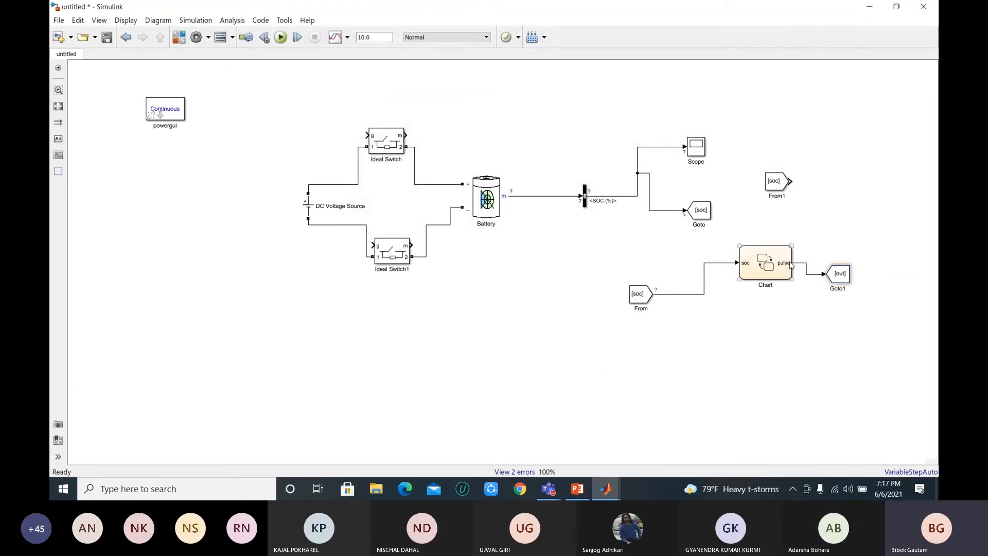
Step: Set the tag of the Chart's output Goto block to gate and widen the block slightly
{"action": "double_click", "coordinate": [839, 274]}
{"action": "double_click", "coordinate": [434, 211]}
{"action": "type", "text": "gate"}
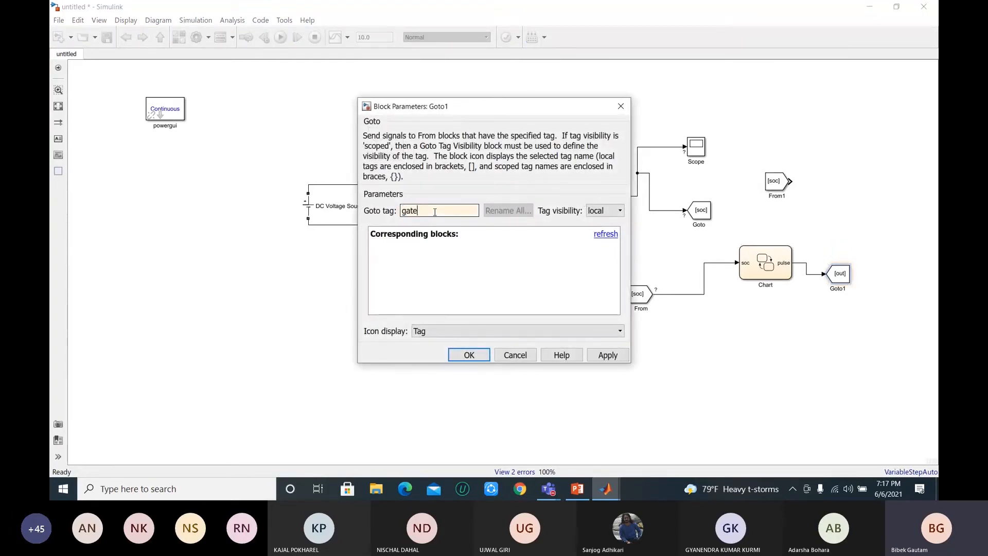
{"action": "key", "text": "Return"}
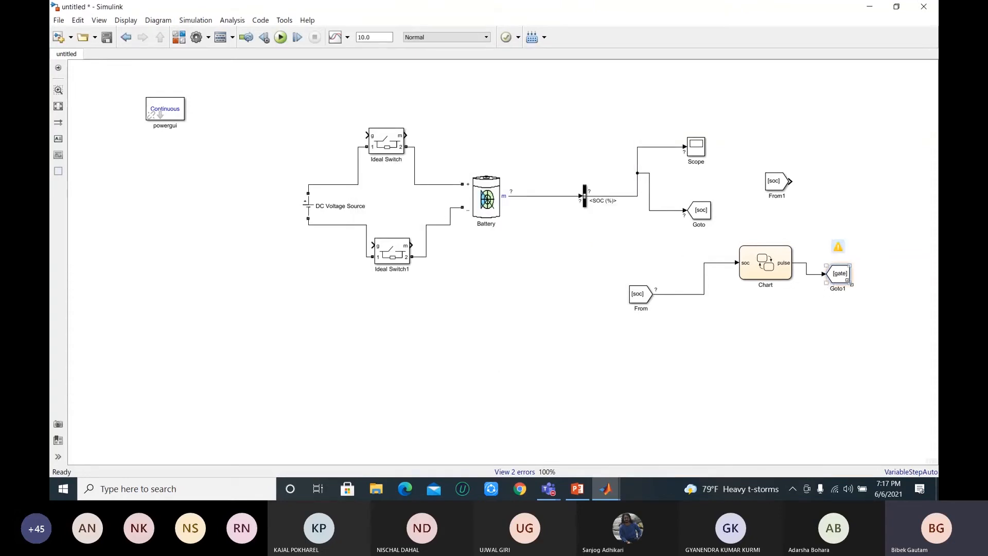
{"action": "left_click_drag", "start_coordinate": [849, 282], "coordinate": [859, 283]}
{"action": "left_click", "coordinate": [819, 306]}
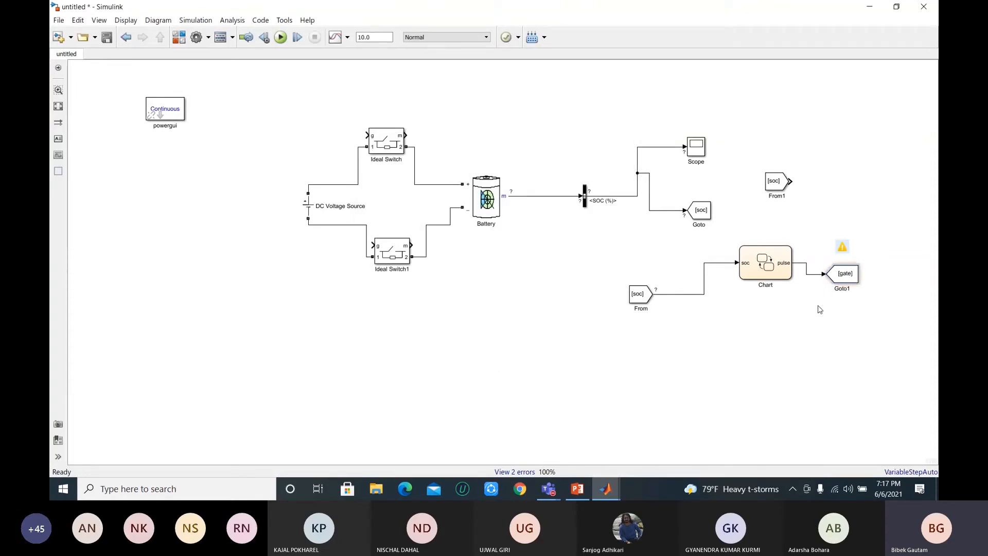
Step: Open the Chart to examine its charge and discharge states and transitions, and return to the top-level model
{"action": "left_click", "coordinate": [772, 267]}
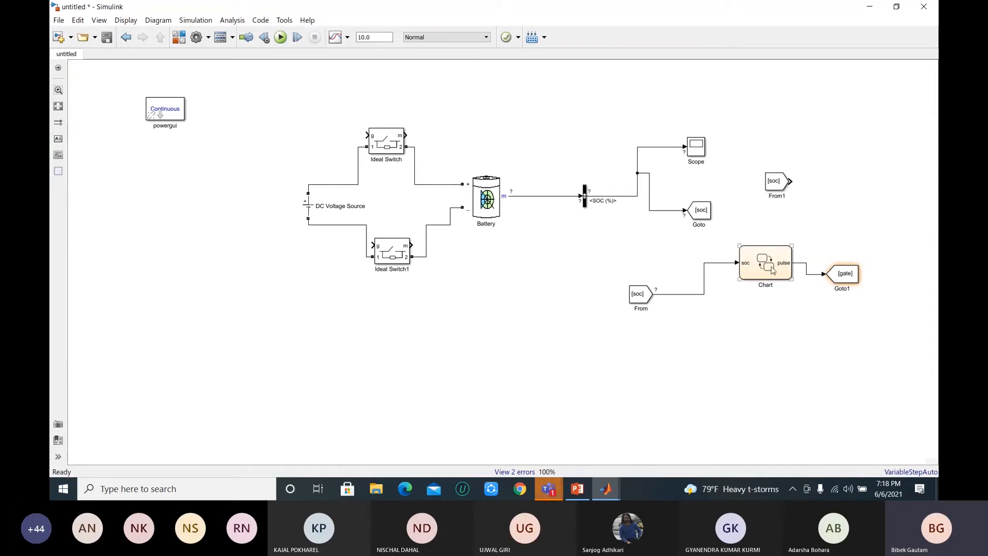
{"action": "double_click", "coordinate": [768, 269]}
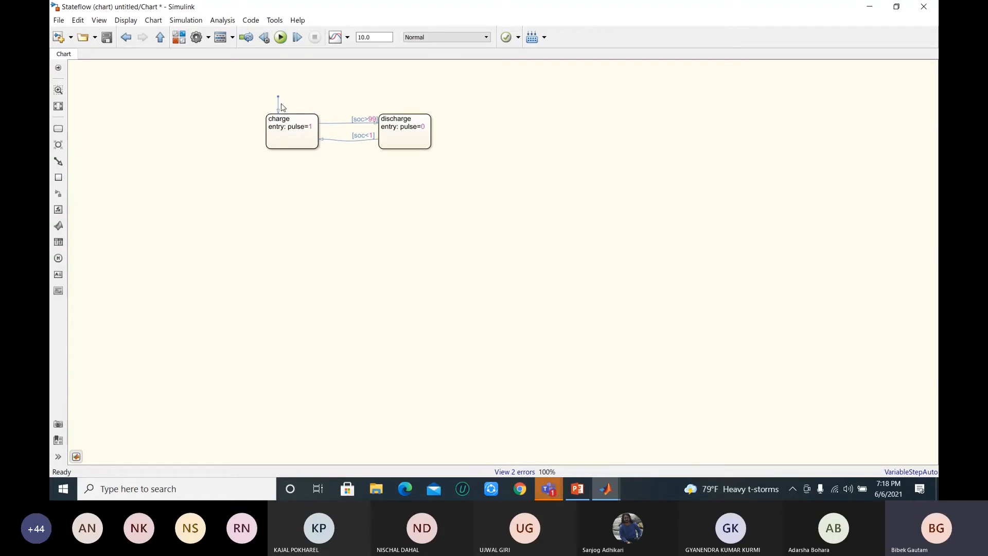
{"action": "left_click", "coordinate": [284, 118]}
{"action": "left_click", "coordinate": [315, 137]}
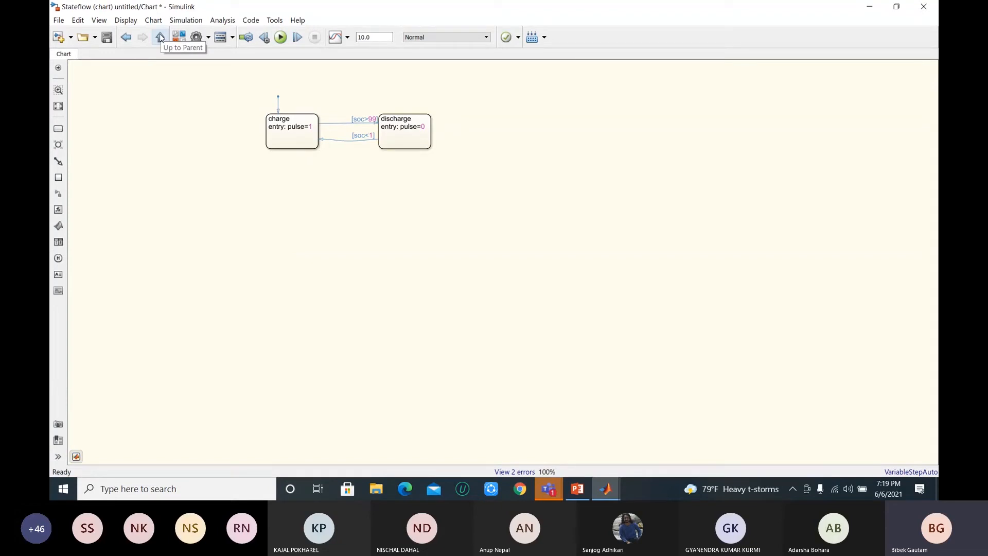
{"action": "left_click", "coordinate": [160, 37]}
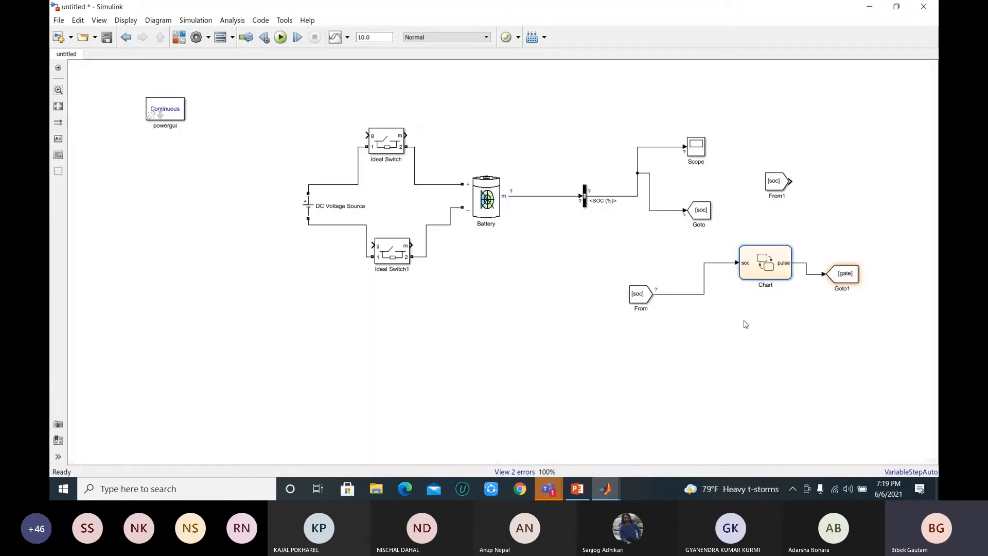
Step: Add a From block with the gate tag below the DC Voltage Source and connect it to the gate input of Ideal Switch1
{"action": "left_click", "coordinate": [836, 277]}
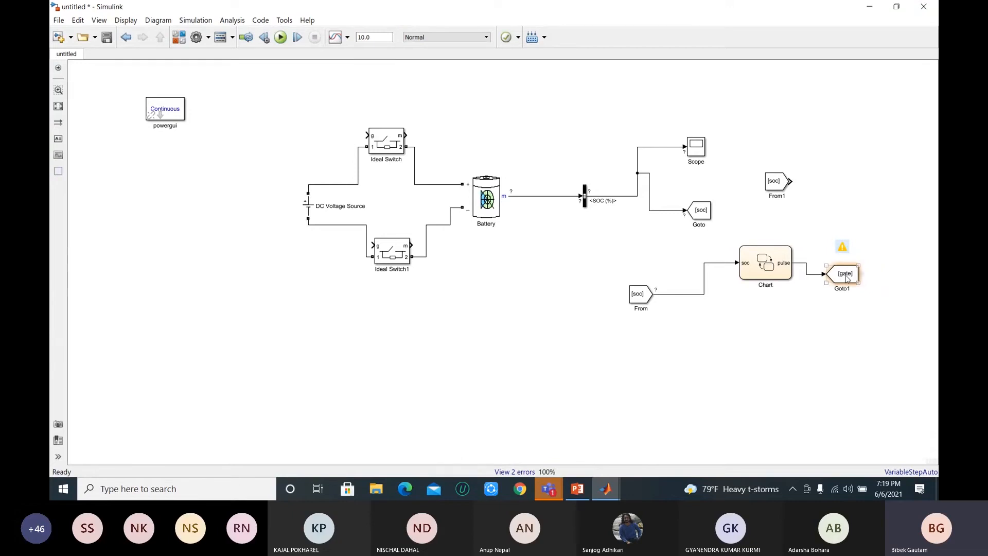
{"action": "left_click", "coordinate": [864, 277]}
{"action": "left_click_drag", "start_coordinate": [897, 276], "coordinate": [226, 346]}
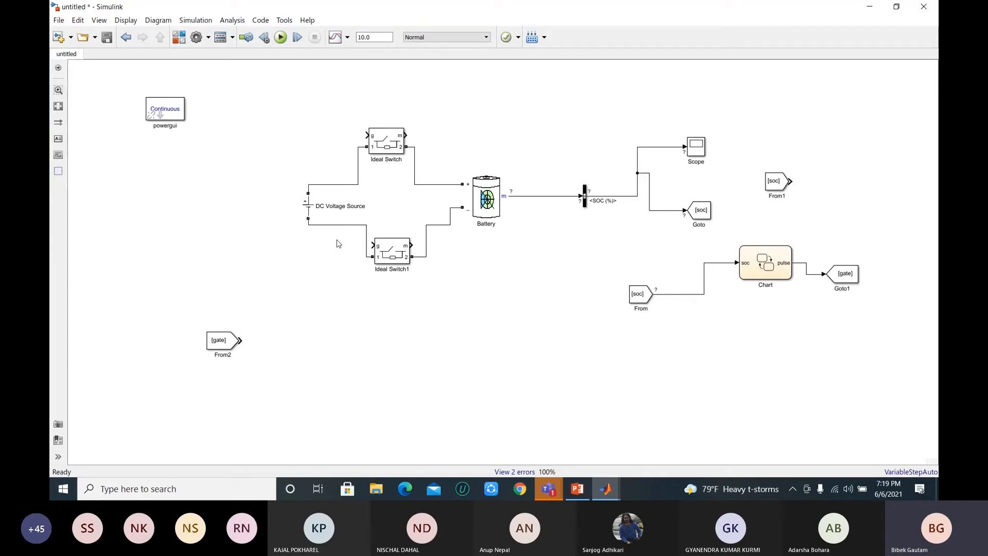
{"action": "left_click", "coordinate": [390, 261]}
{"action": "mouse_move", "coordinate": [220, 339]}
{"action": "left_mouse_down"}
{"action": "mouse_move", "coordinate": [224, 281]}
{"action": "mouse_move", "coordinate": [331, 265]}
{"action": "mouse_move", "coordinate": [372, 246]}
{"action": "left_mouse_up"}
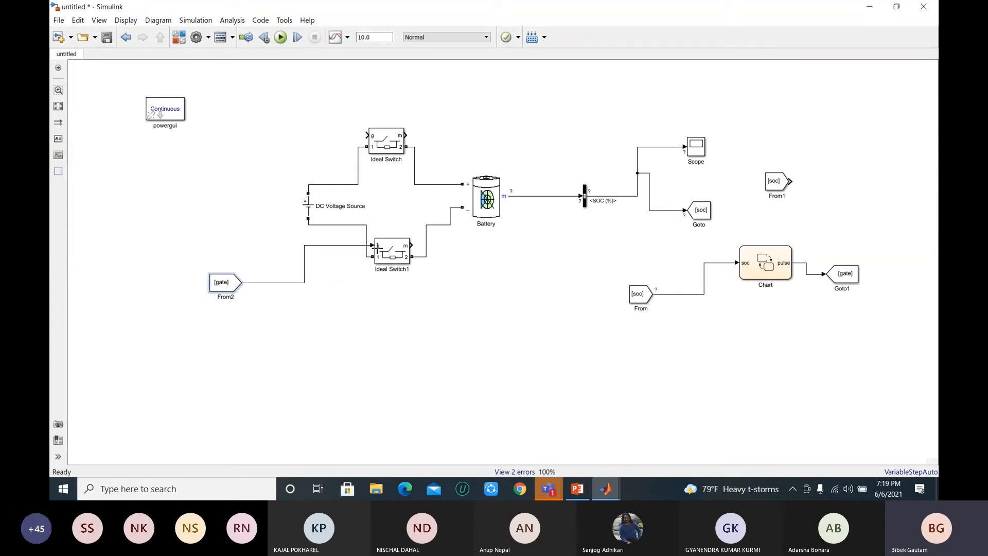
Step: Add a From block with the gate tag above the DC Voltage Source and connect it to the gate input of Ideal Switch
{"action": "left_click", "coordinate": [228, 287]}
{"action": "mouse_move", "coordinate": [865, 274]}
{"action": "left_mouse_down"}
{"action": "mouse_move", "coordinate": [870, 241]}
{"action": "mouse_move", "coordinate": [255, 129]}
{"action": "mouse_move", "coordinate": [368, 135]}
{"action": "left_mouse_up"}
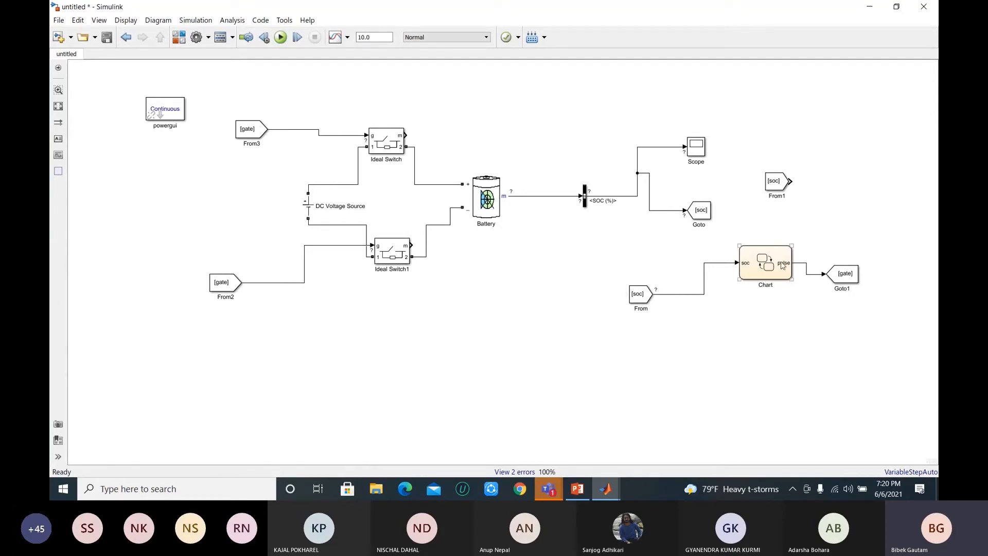
Step: Open the Chart to review the pulse values of the charge and discharge states, and return to the top-level model
{"action": "double_click", "coordinate": [762, 265]}
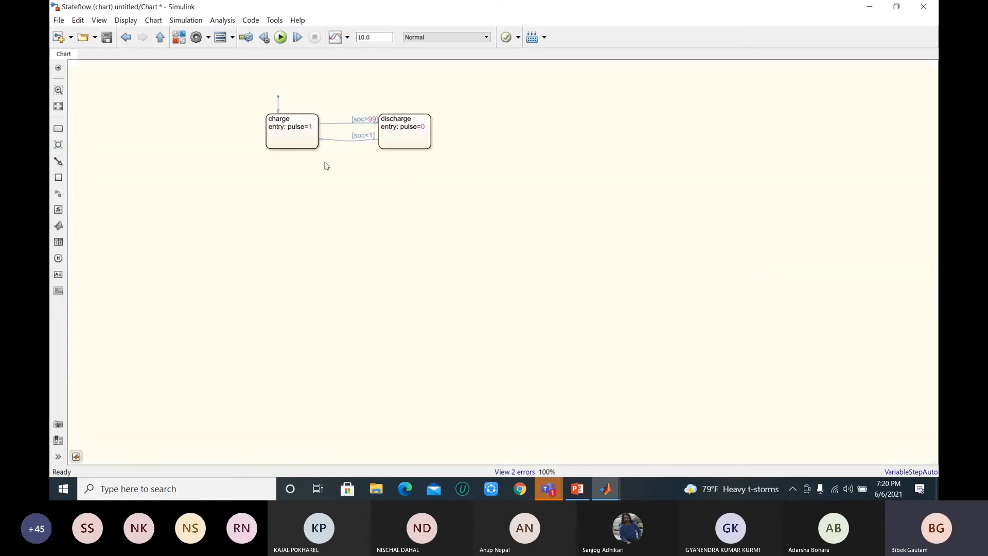
{"action": "left_click", "coordinate": [160, 37]}
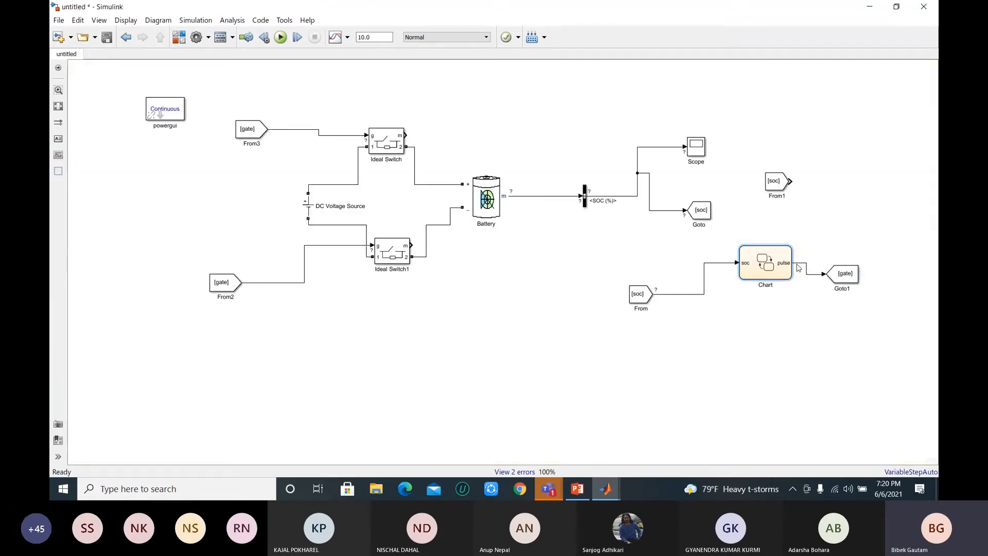
{"action": "left_click", "coordinate": [849, 276]}
Step: Paste two copies of the Ideal Switch block below the charging circuit and align them one above the other
{"action": "left_click", "coordinate": [400, 146]}
{"action": "left_click", "coordinate": [378, 352]}
{"action": "key", "text": "ctrl+v"}
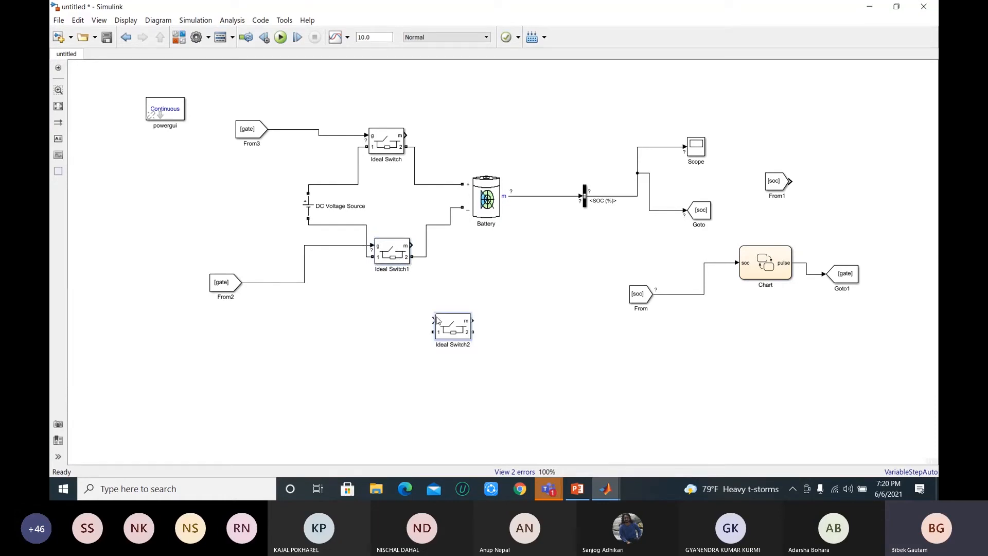
{"action": "left_click", "coordinate": [430, 399]}
{"action": "key", "text": "ctrl+v"}
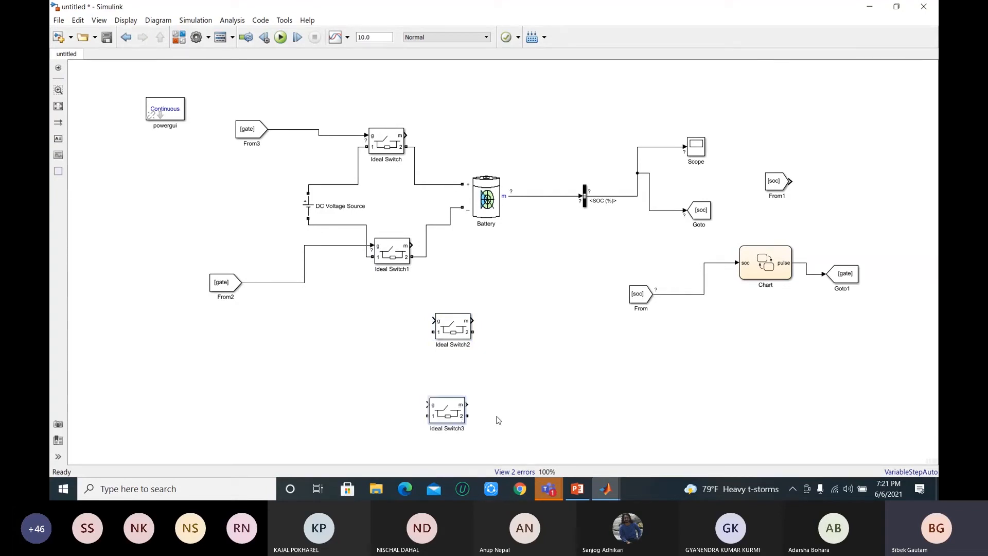
{"action": "left_click_drag", "start_coordinate": [453, 409], "coordinate": [464, 394]}
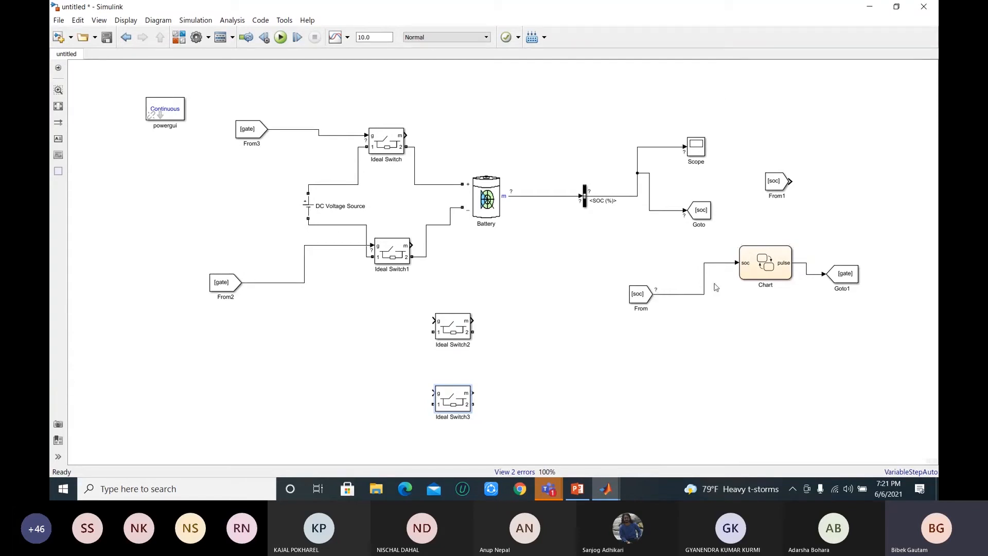
{"action": "left_click", "coordinate": [787, 256]}
{"action": "left_click", "coordinate": [765, 192]}
Step: Search the block library for rlc load and place a Series RLC Load block beside the two new Ideal Switch copies
{"action": "left_click", "coordinate": [180, 40]}
{"action": "left_click", "coordinate": [114, 86]}
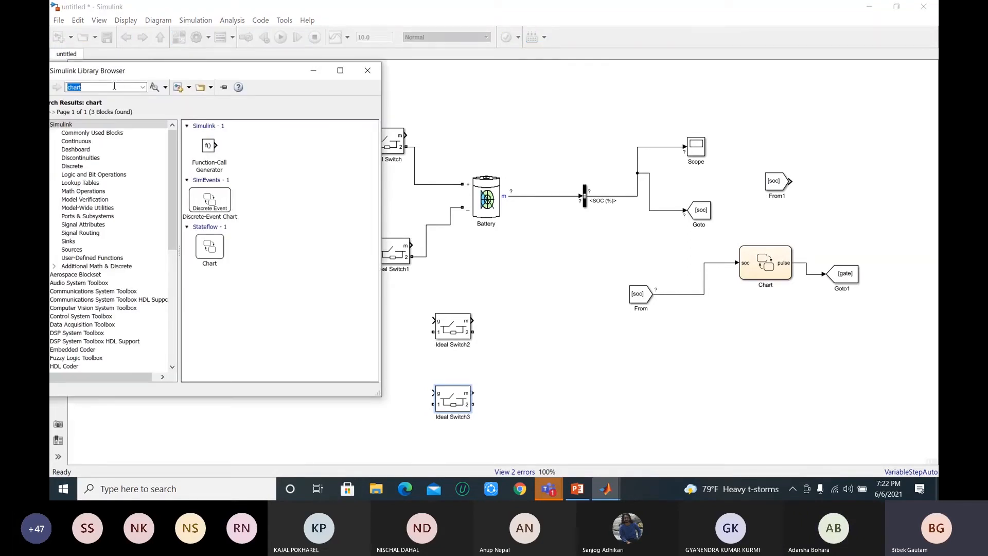
{"action": "type", "text": "serier"}
{"action": "key", "text": "BackSpace"}
{"action": "key", "text": "BackSpace"}
{"action": "key", "text": "BackSpace"}
{"action": "key", "text": "BackSpace"}
{"action": "key", "text": "BackSpace"}
{"action": "key", "text": "BackSpace"}
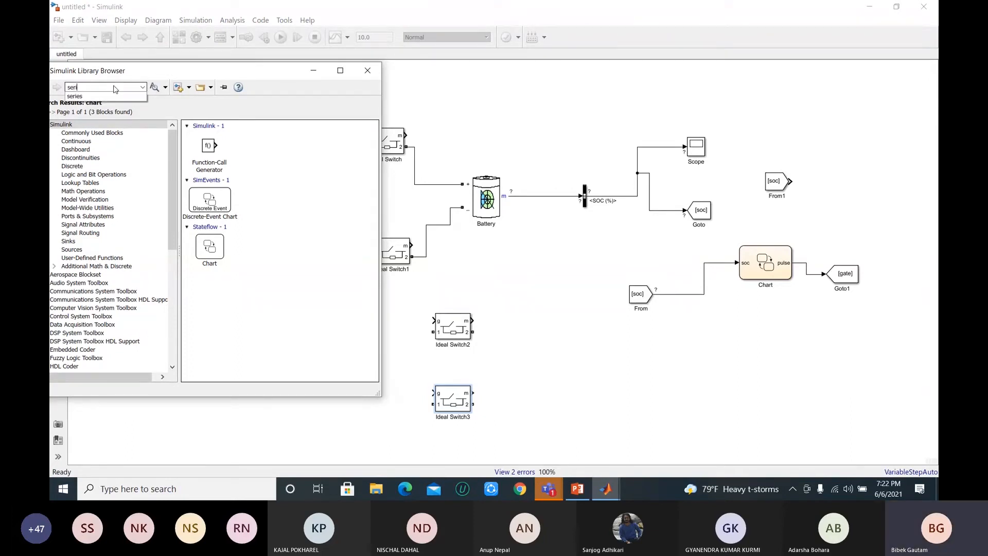
{"action": "type", "text": "rlc load"}
{"action": "key", "text": "Return"}
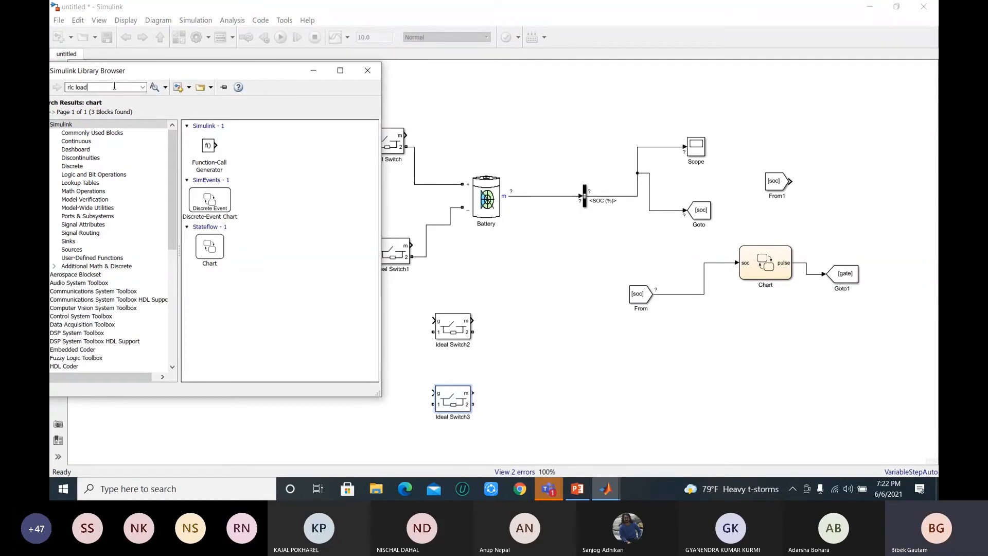
{"action": "left_click_drag", "start_coordinate": [270, 161], "coordinate": [563, 364]}
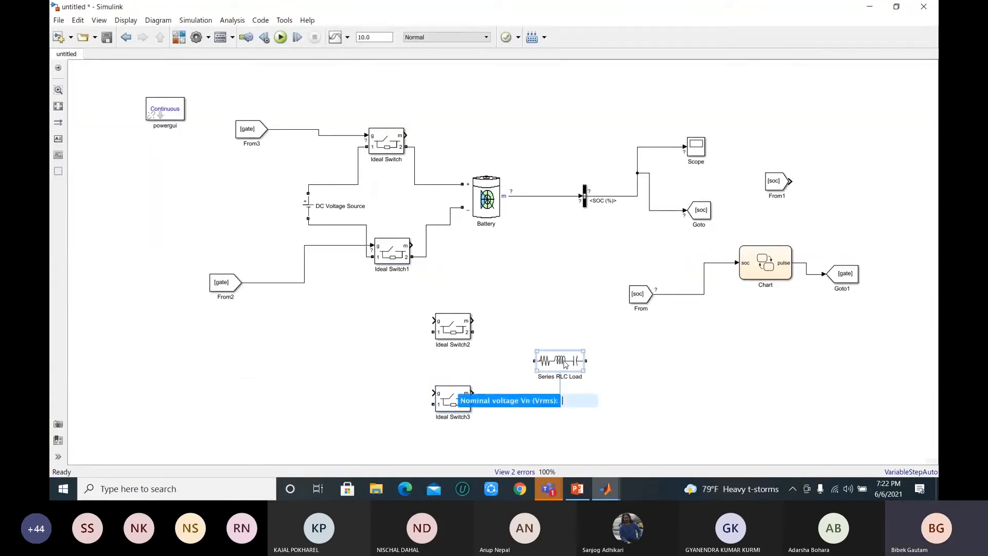
Step: Set the Series RLC Load's nominal voltage to 2 Vrms and try to apply it with both reactive power values blank
{"action": "double_click", "coordinate": [565, 363]}
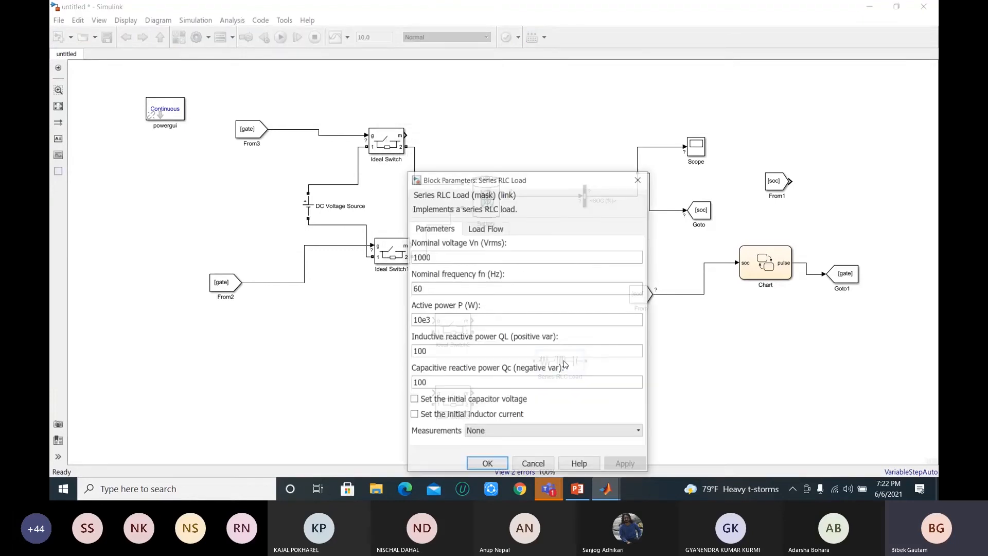
{"action": "double_click", "coordinate": [445, 350]}
{"action": "key", "text": "BackSpace"}
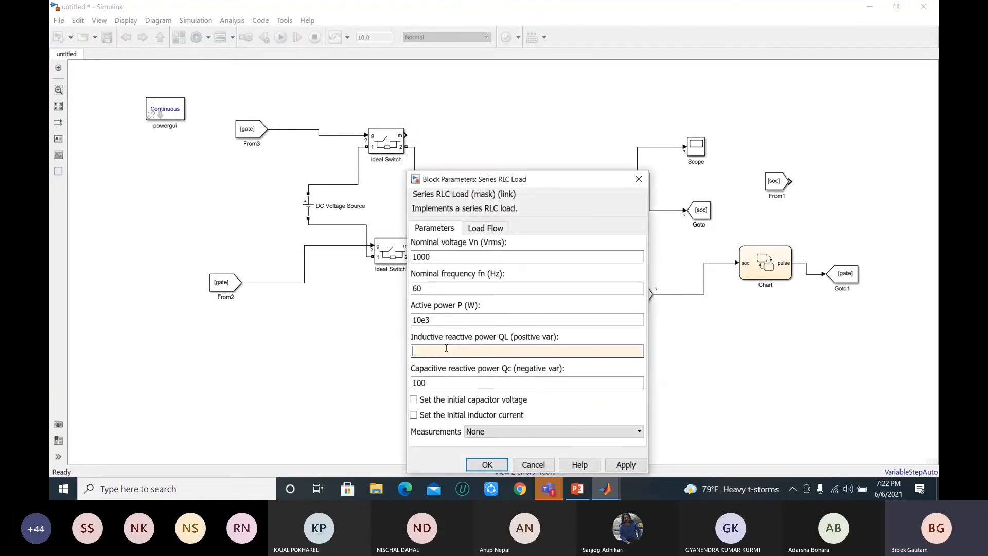
{"action": "double_click", "coordinate": [438, 381]}
{"action": "key", "text": "BackSpace"}
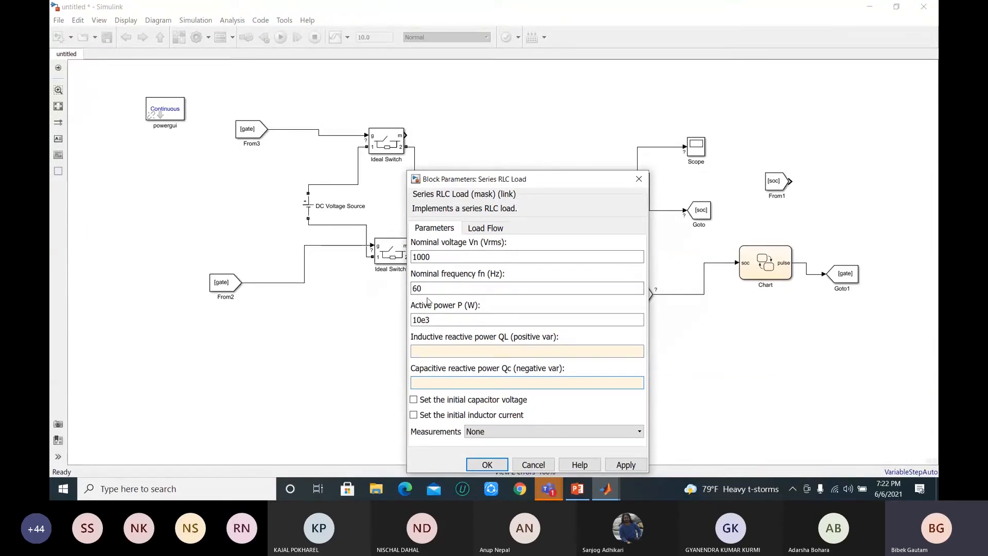
{"action": "double_click", "coordinate": [442, 257]}
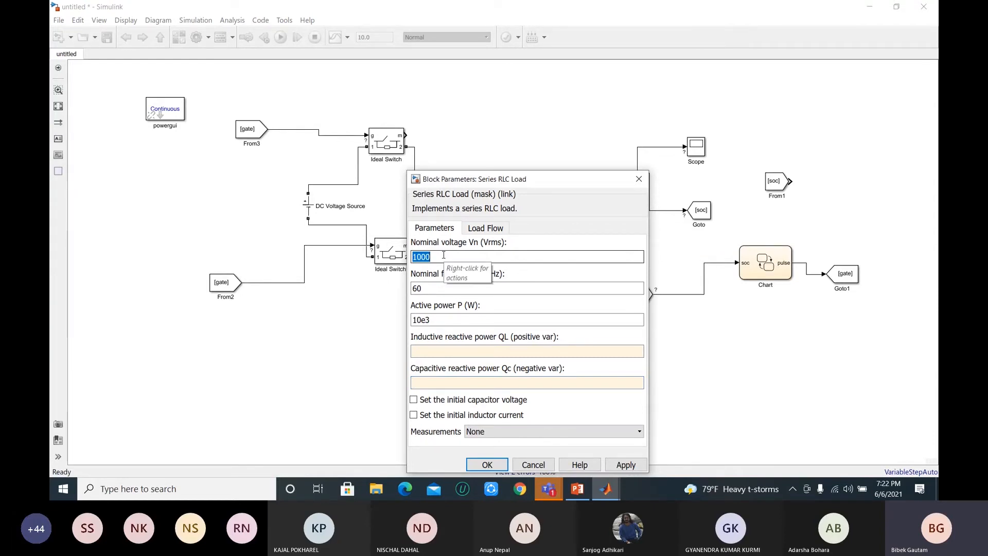
{"action": "left_click_drag", "start_coordinate": [545, 181], "coordinate": [297, 160]}
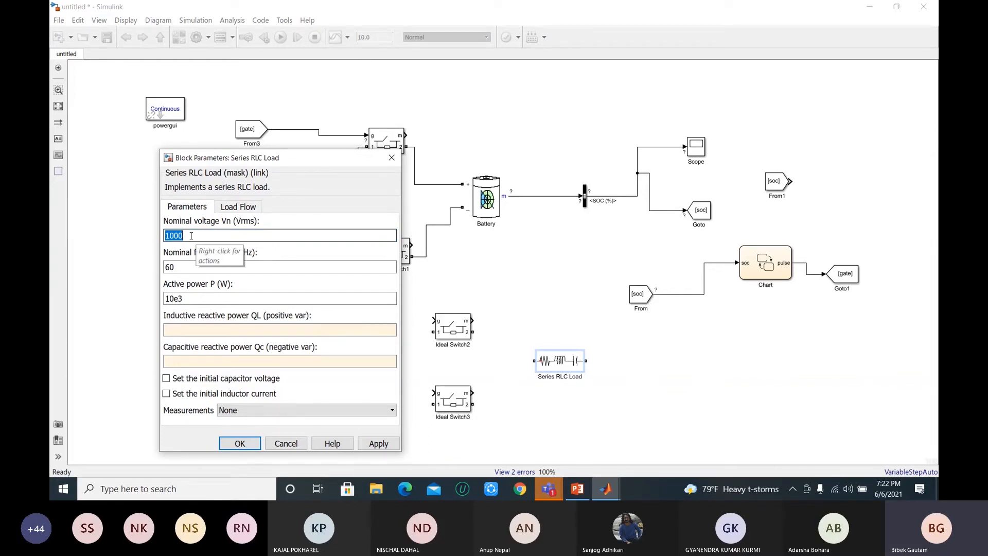
{"action": "key", "text": "BackSpace"}
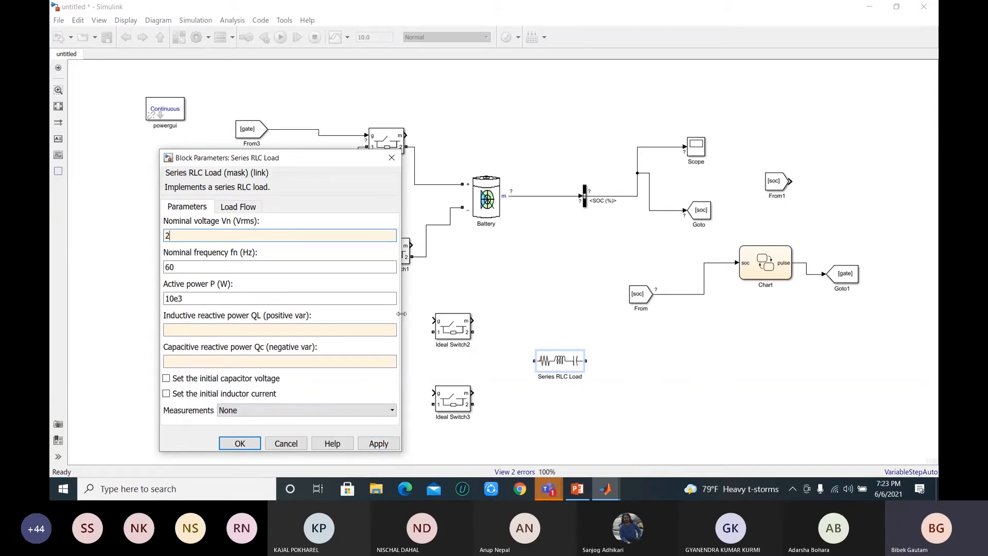
{"action": "left_click", "coordinate": [379, 444]}
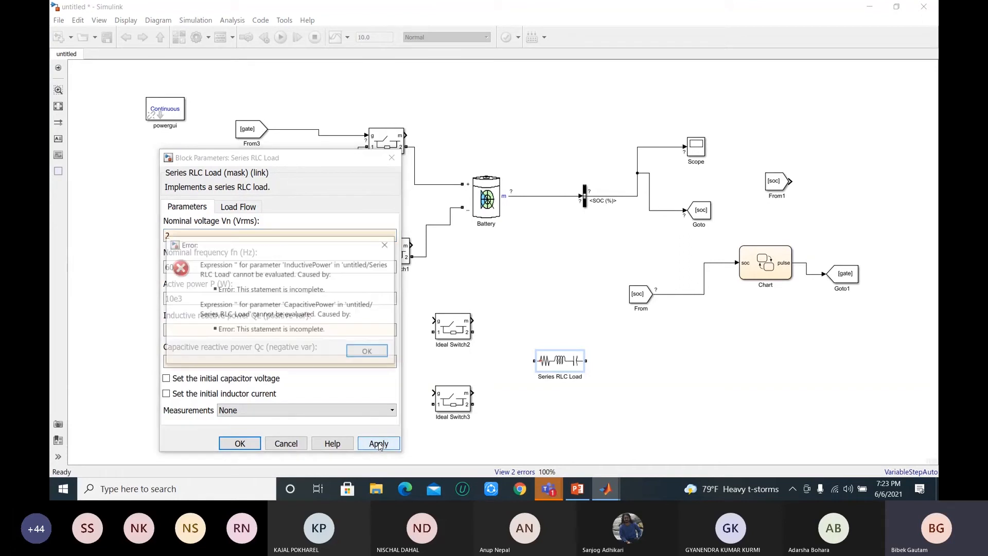
{"action": "left_click", "coordinate": [366, 353]}
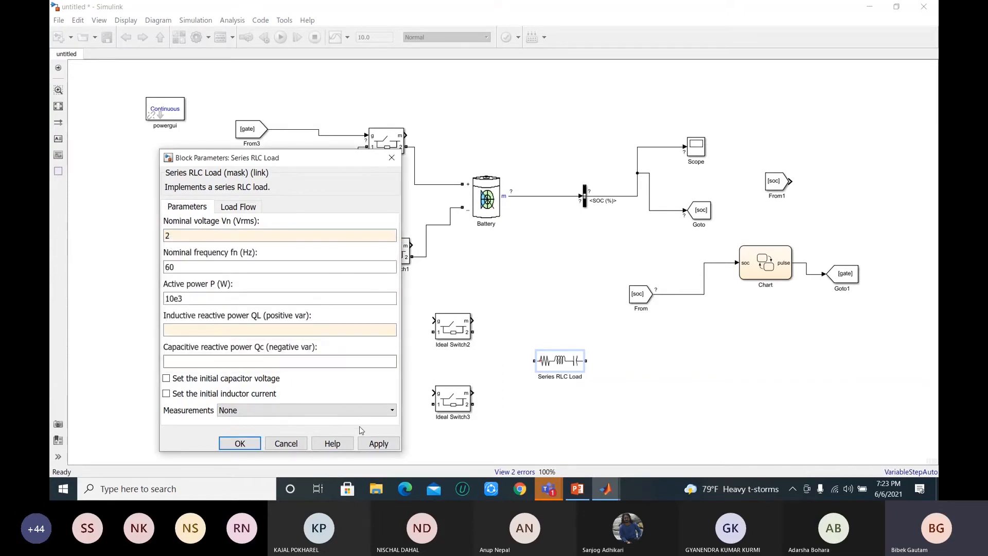
{"action": "left_click", "coordinate": [244, 444]}
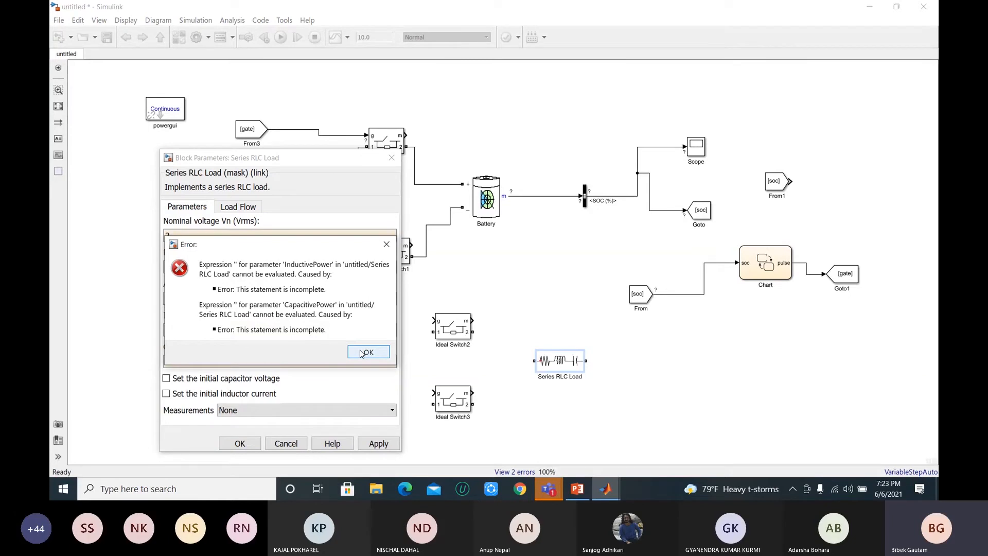
{"action": "left_click", "coordinate": [363, 353]}
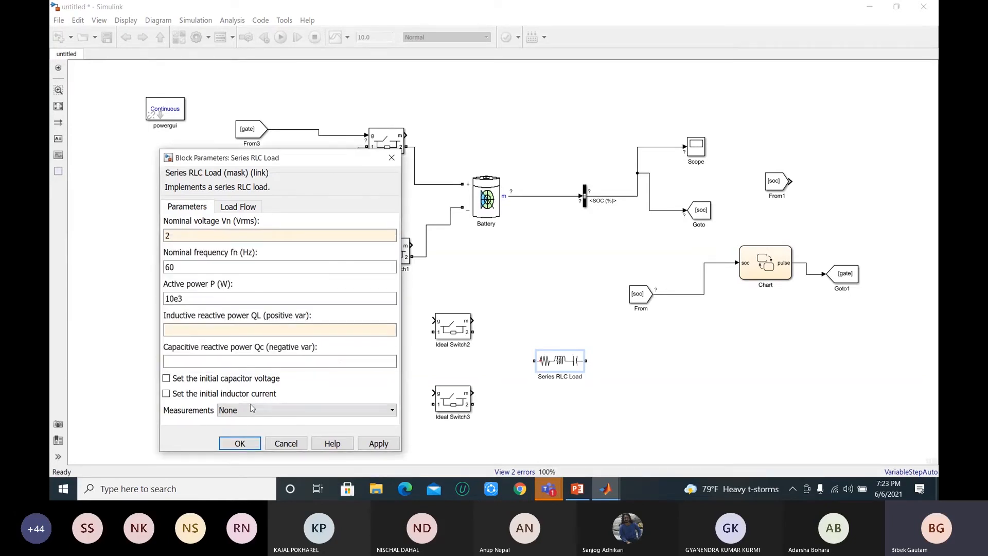
{"action": "left_click", "coordinate": [166, 380]}
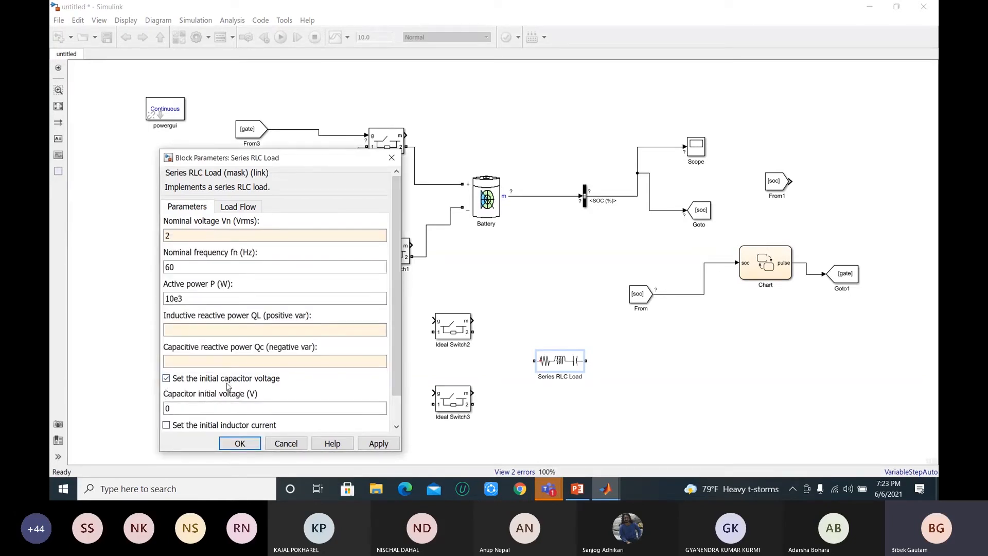
{"action": "left_click", "coordinate": [167, 379]}
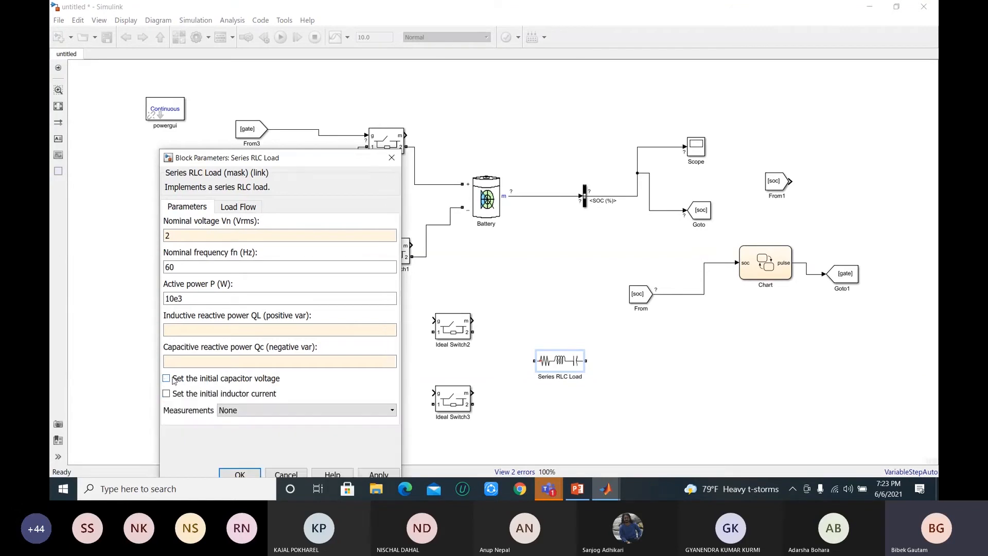
{"action": "left_click", "coordinate": [238, 208]}
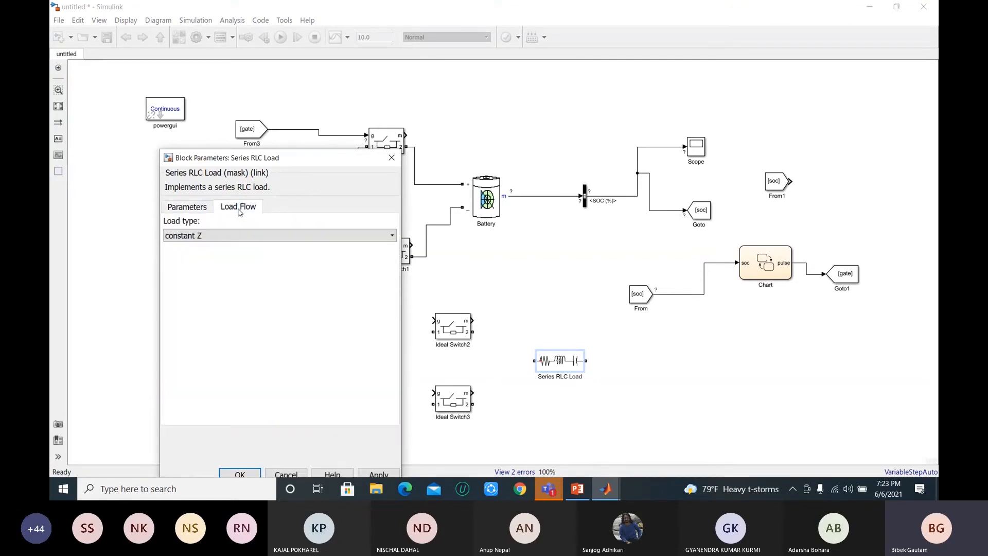
{"action": "left_click", "coordinate": [194, 208]}
{"action": "left_click_drag", "start_coordinate": [308, 164], "coordinate": [492, 125]}
{"action": "left_click", "coordinate": [424, 435]}
{"action": "left_click", "coordinate": [559, 324]}
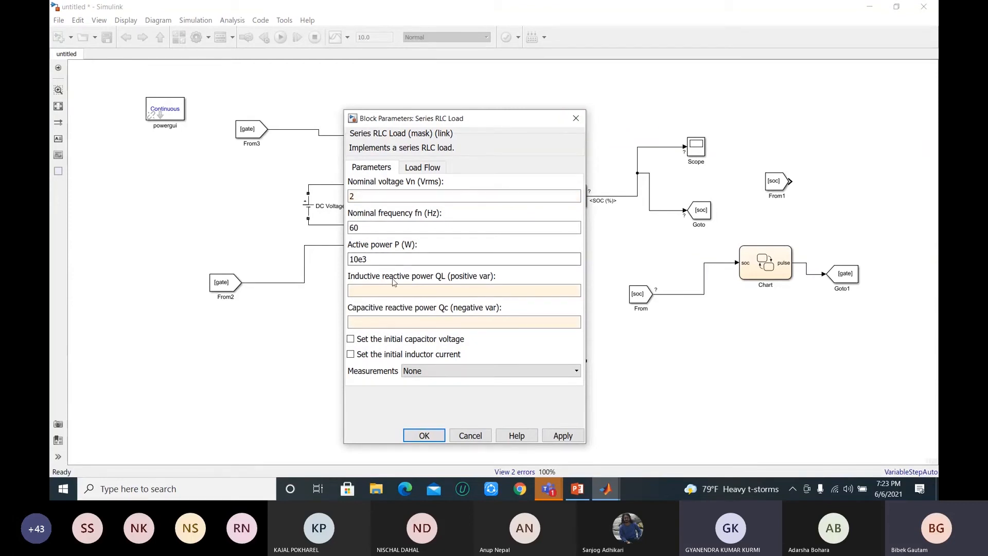
Step: Set the load's inductive and capacitive reactive powers to 0 and accept the block parameters
{"action": "left_click", "coordinate": [360, 291]}
{"action": "type", "text": "0"}
{"action": "left_click", "coordinate": [379, 319]}
{"action": "type", "text": "0"}
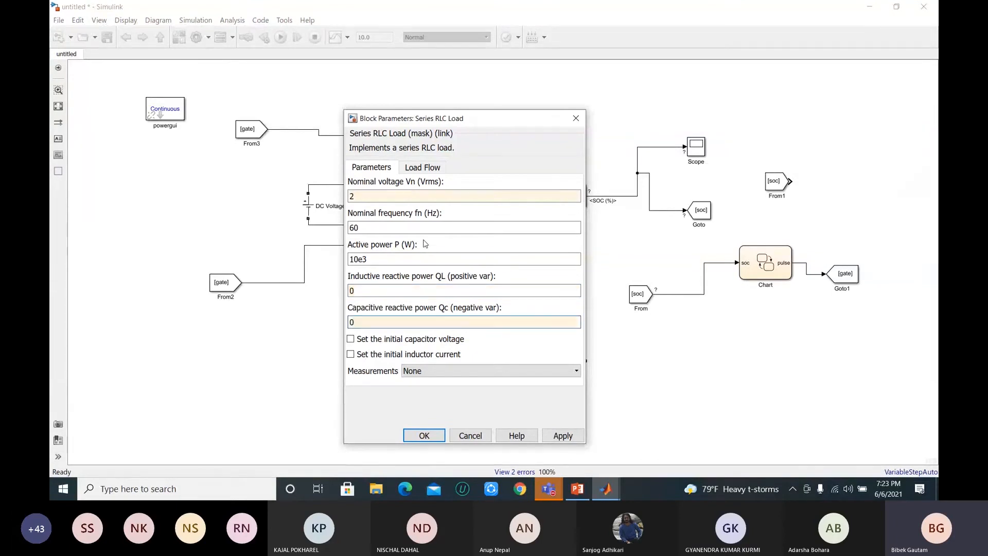
{"action": "left_click", "coordinate": [560, 438]}
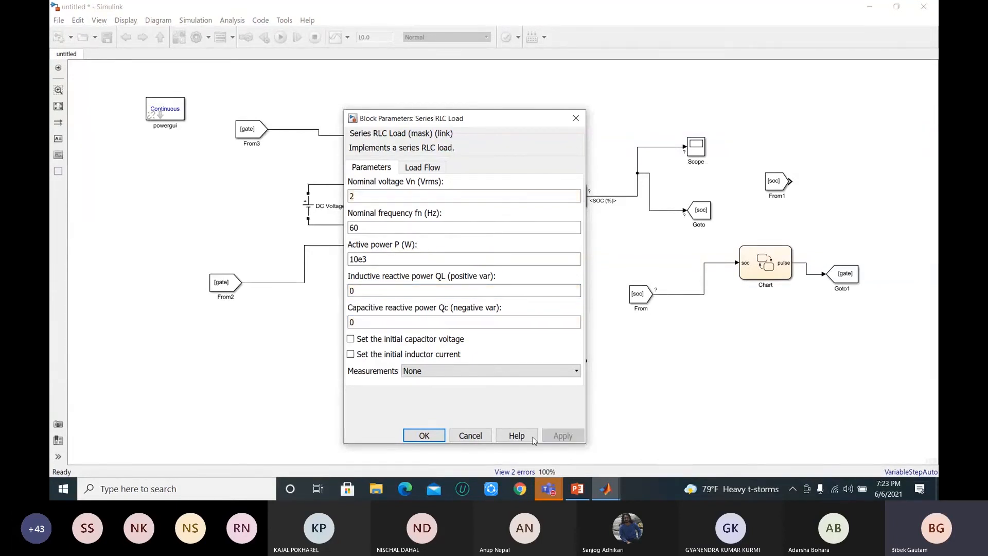
{"action": "left_click", "coordinate": [429, 435]}
Step: Flip the Series RLC Load block
{"action": "left_click", "coordinate": [537, 363]}
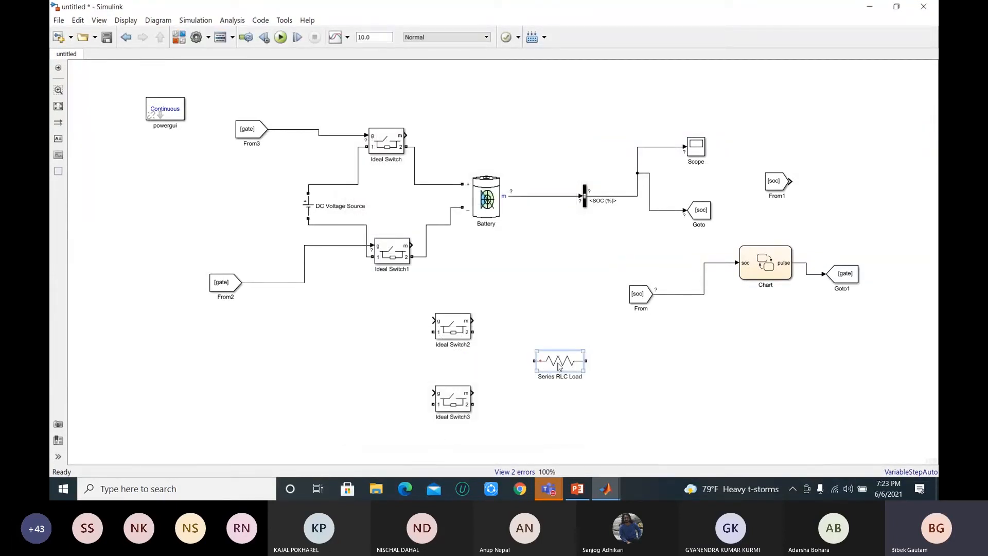
{"action": "right_click", "coordinate": [560, 366]}
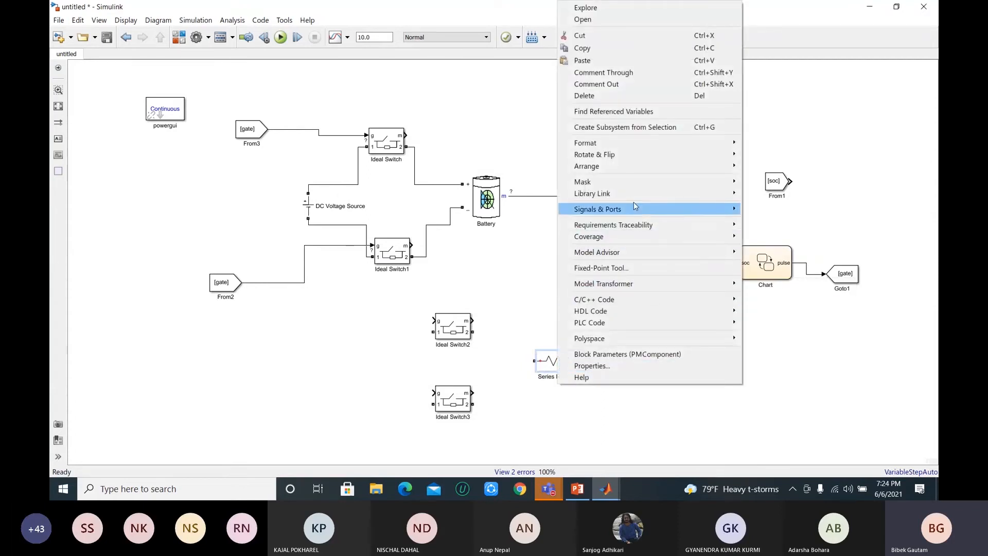
{"action": "mouse_move", "coordinate": [674, 154]}
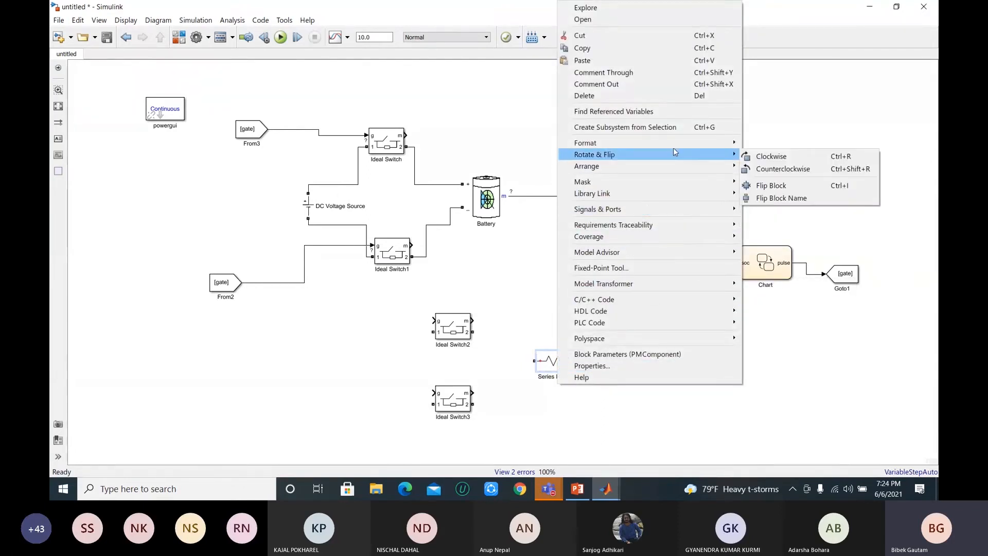
{"action": "left_click", "coordinate": [791, 187]}
Step: Rotate the Series RLC Load clockwise to stand vertically and shift it slightly down between the levels of the two new switches
{"action": "left_click", "coordinate": [567, 358]}
{"action": "right_click", "coordinate": [567, 359]}
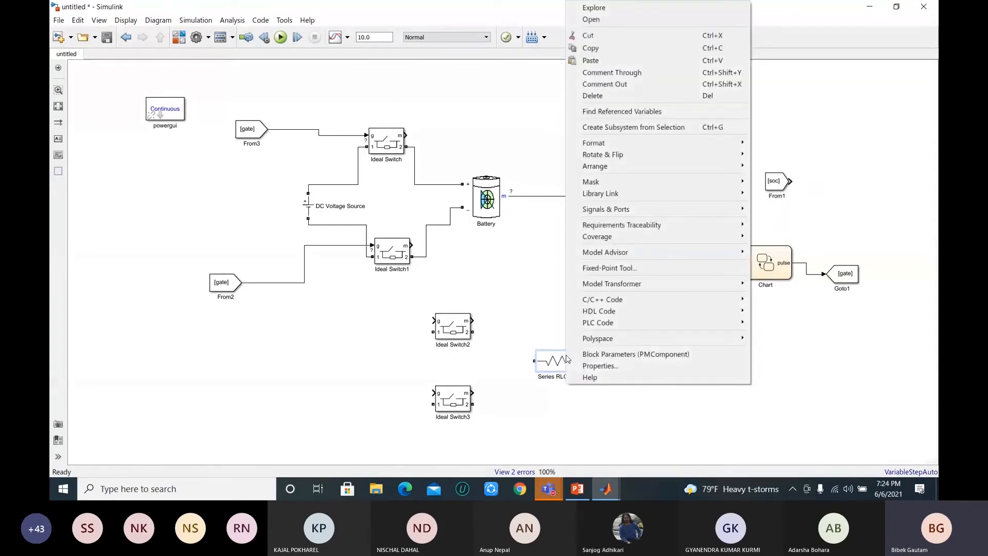
{"action": "mouse_move", "coordinate": [706, 154]}
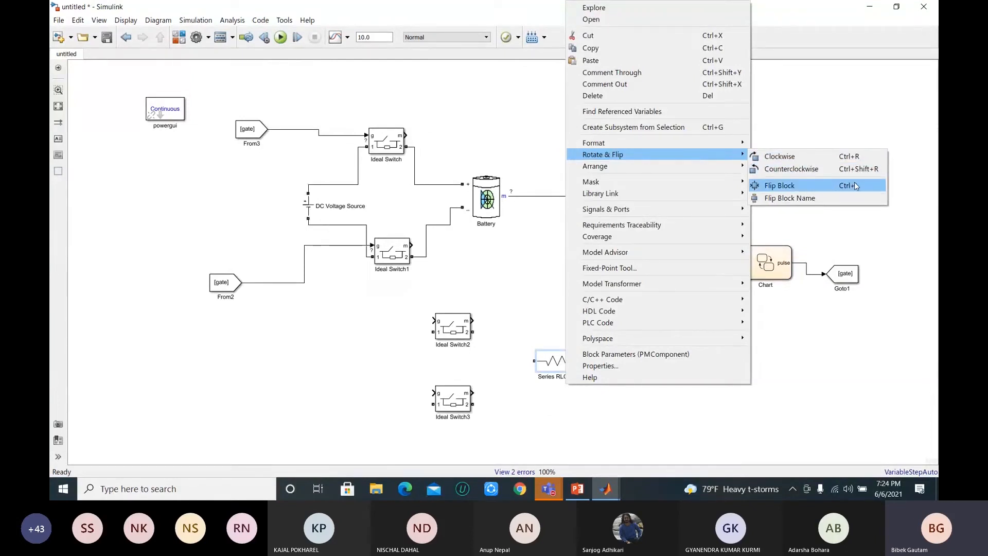
{"action": "left_click", "coordinate": [799, 155]}
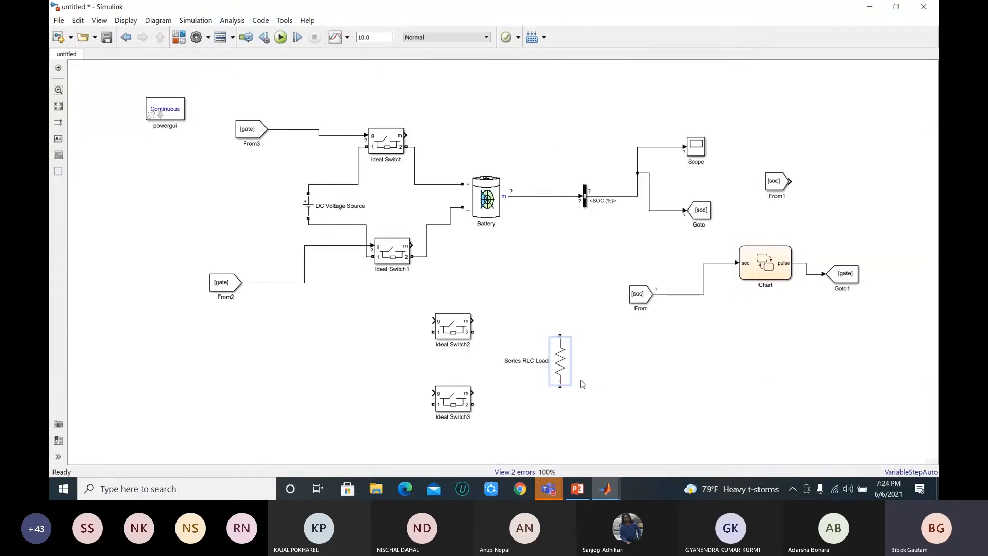
{"action": "left_click_drag", "start_coordinate": [561, 360], "coordinate": [561, 369]}
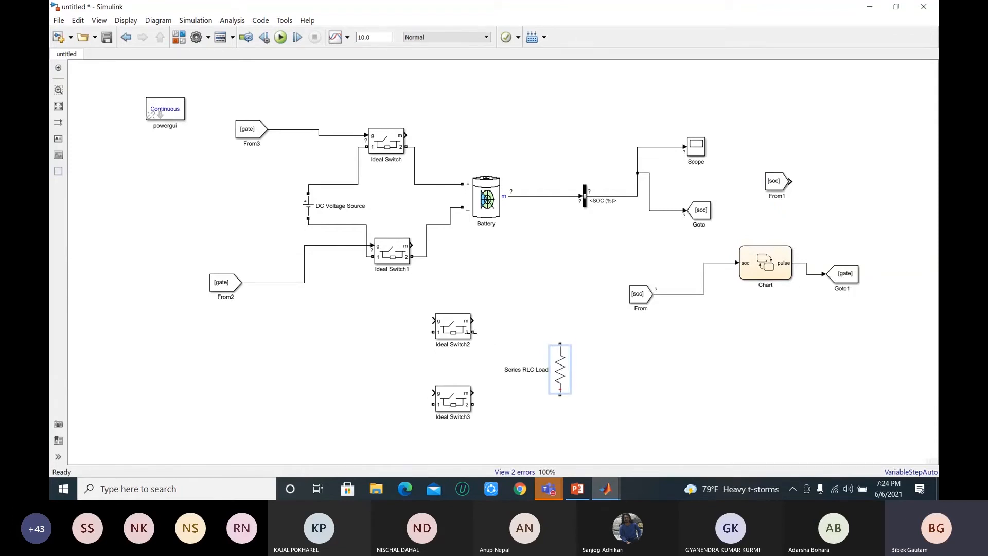
Step: Connect port 2 of Ideal Switch2 to the upper terminal of the load and port 2 of Ideal Switch3 to its lower terminal
{"action": "mouse_move", "coordinate": [475, 332]}
{"action": "left_mouse_down"}
{"action": "mouse_move", "coordinate": [537, 332]}
{"action": "mouse_move", "coordinate": [560, 344]}
{"action": "left_mouse_up"}
{"action": "left_click_drag", "start_coordinate": [474, 404], "coordinate": [561, 402]}
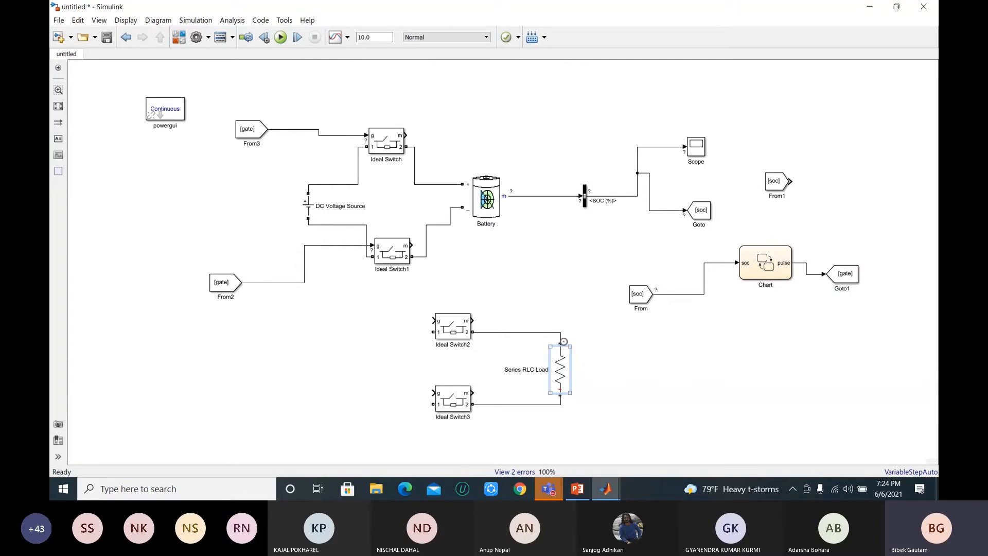
{"action": "left_click", "coordinate": [556, 391]}
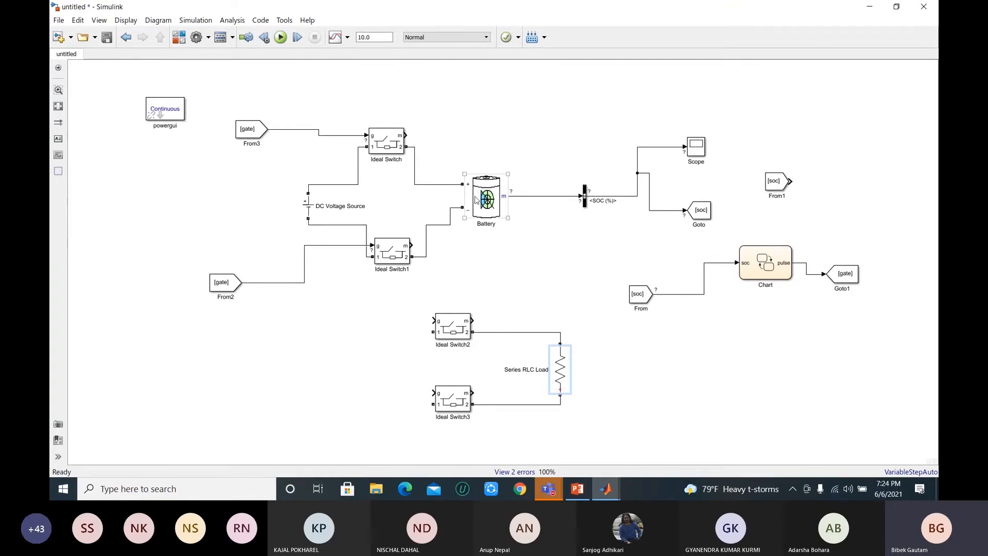
Step: Connect port 1 of Ideal Switch2 to the Battery's negative line and port 1 of Ideal Switch3 to its positive line
{"action": "left_click_drag", "start_coordinate": [433, 332], "coordinate": [437, 225]}
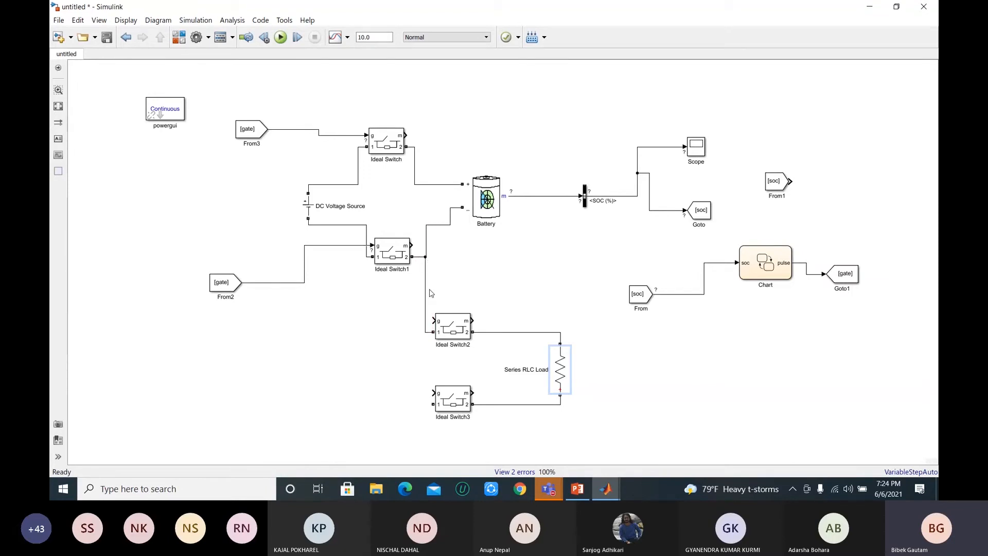
{"action": "left_click_drag", "start_coordinate": [433, 405], "coordinate": [421, 215]}
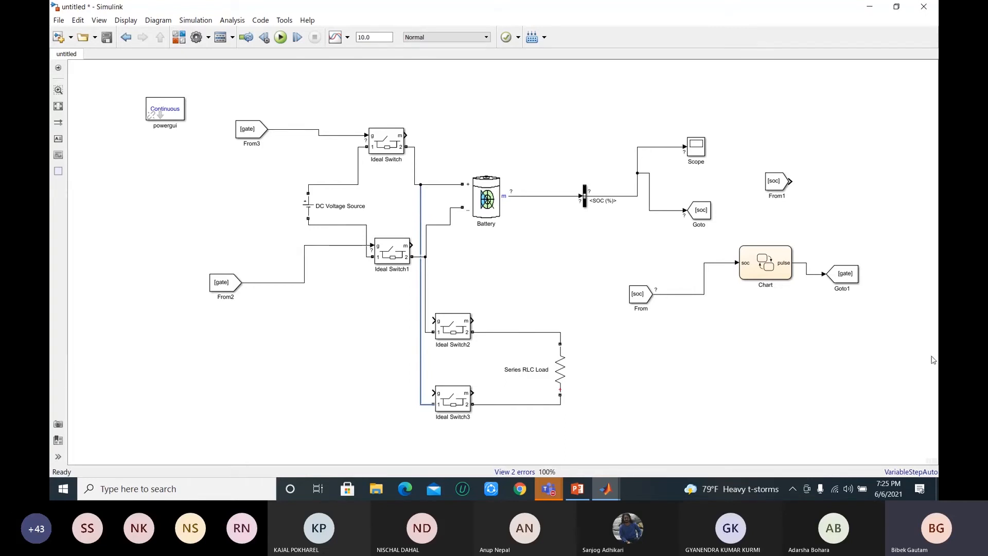
Step: Straighten the [soc<1] transition from discharge to charge inside the Chart and return to the model
{"action": "double_click", "coordinate": [769, 269]}
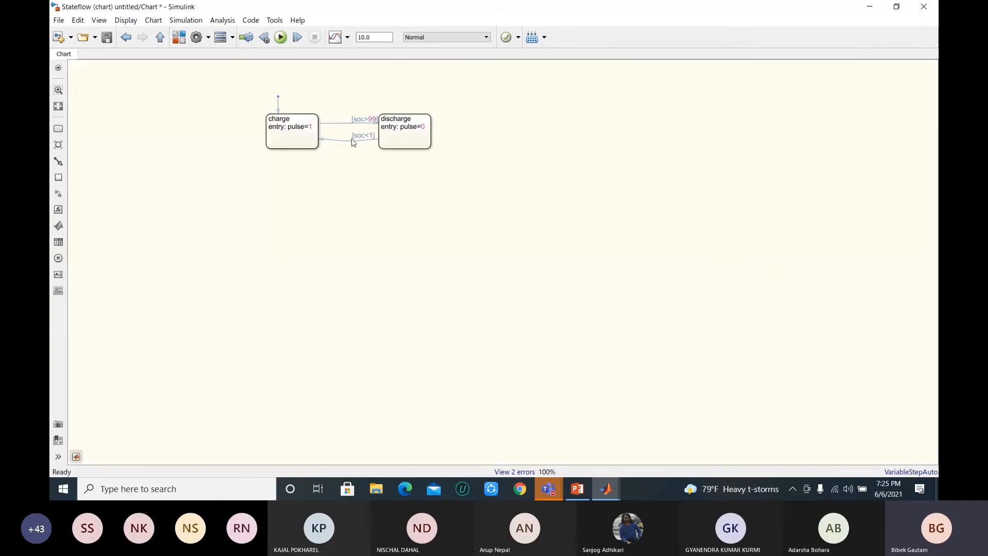
{"action": "left_click", "coordinate": [348, 141]}
{"action": "left_click_drag", "start_coordinate": [348, 142], "coordinate": [350, 138]}
{"action": "left_click", "coordinate": [361, 181]}
{"action": "mouse_move", "coordinate": [347, 139]}
{"action": "left_mouse_down"}
{"action": "mouse_move", "coordinate": [347, 161]}
{"action": "mouse_move", "coordinate": [311, 206]}
{"action": "mouse_move", "coordinate": [278, 214]}
{"action": "mouse_move", "coordinate": [342, 157]}
{"action": "mouse_move", "coordinate": [347, 137]}
{"action": "left_mouse_up"}
{"action": "left_click", "coordinate": [159, 37]}
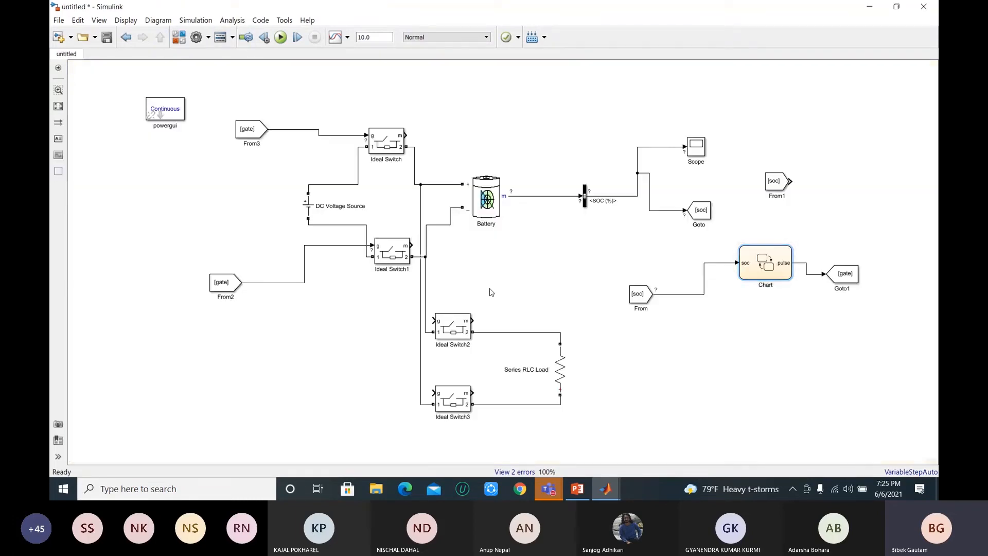
Step: Move Ideal Switch2 and Ideal Switch3 further right and shift Ideal Switch2's vertical supply line away from Ideal Switch3's line
{"action": "left_click_drag", "start_coordinate": [444, 327], "coordinate": [463, 328]}
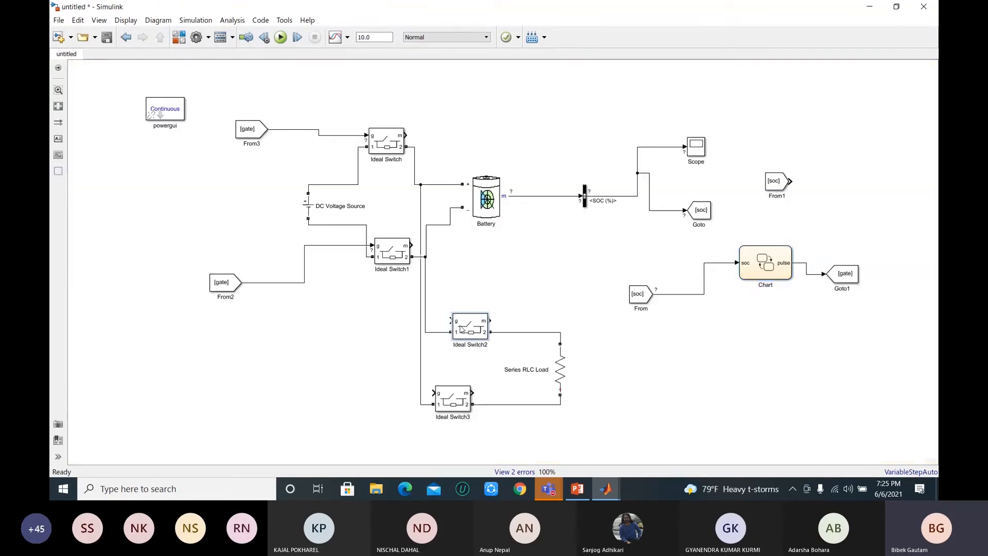
{"action": "left_click_drag", "start_coordinate": [456, 396], "coordinate": [485, 402]}
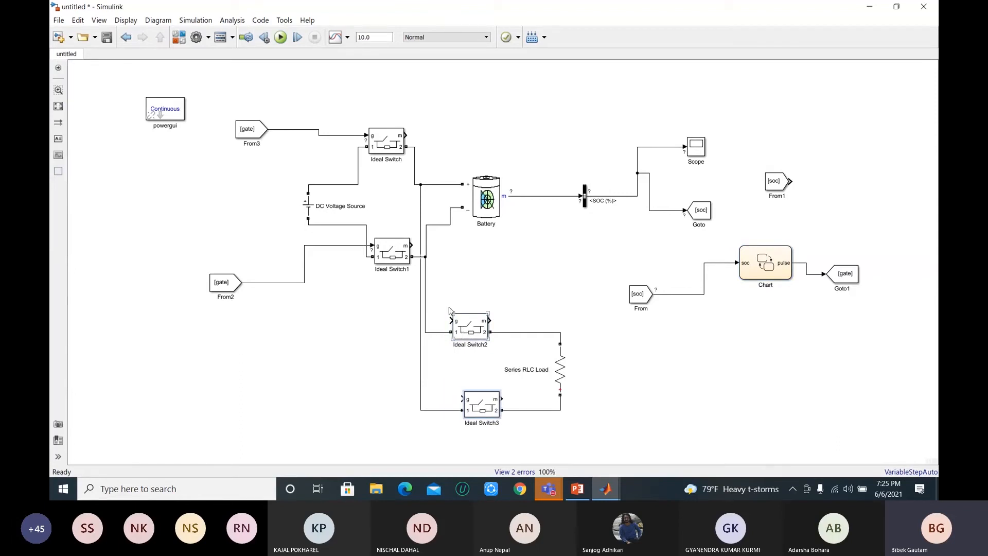
{"action": "left_click_drag", "start_coordinate": [427, 288], "coordinate": [438, 283]}
{"action": "left_click", "coordinate": [514, 274]}
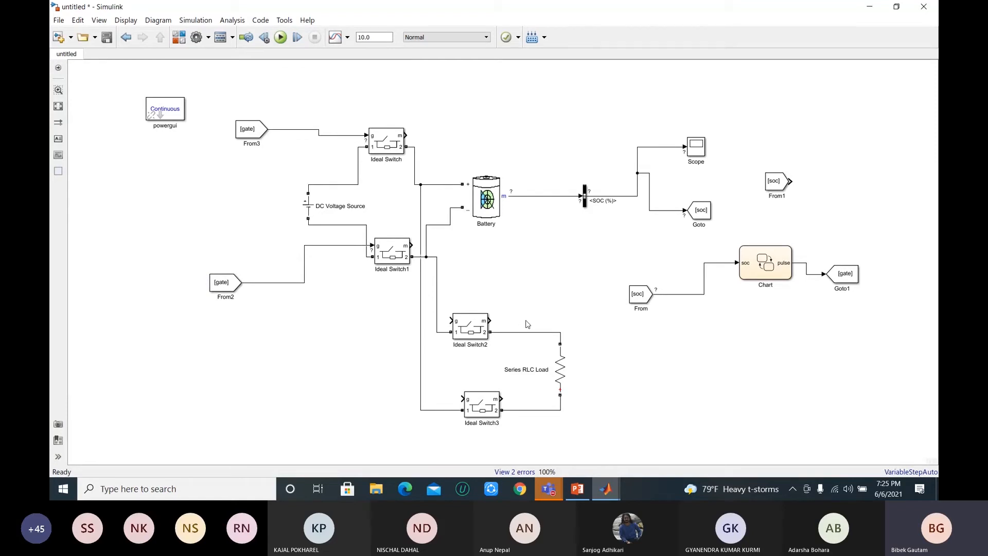
Step: Review the pulse entry actions of the charge and discharge states inside the Chart and return to the model
{"action": "left_click", "coordinate": [766, 268]}
{"action": "double_click", "coordinate": [766, 267]}
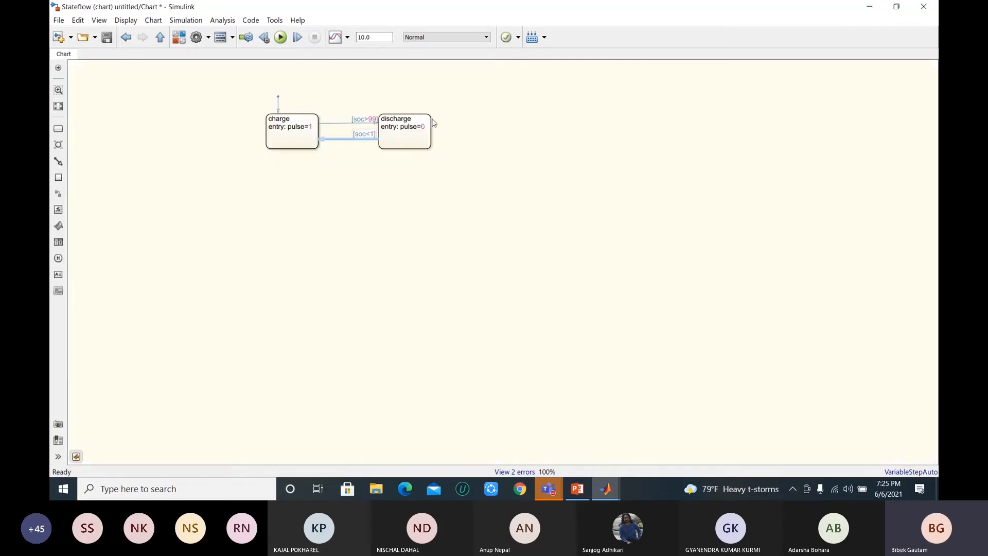
{"action": "left_click", "coordinate": [278, 126]}
{"action": "left_click", "coordinate": [401, 129]}
{"action": "left_click", "coordinate": [160, 37]}
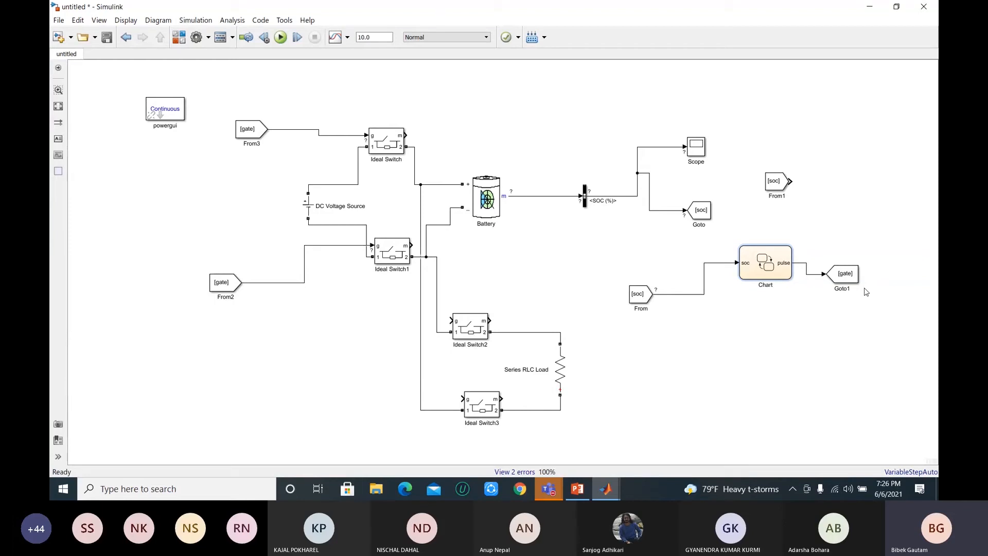
Step: Open the list of available Wi-Fi networks and select a different secured network
{"action": "left_click", "coordinate": [838, 488]}
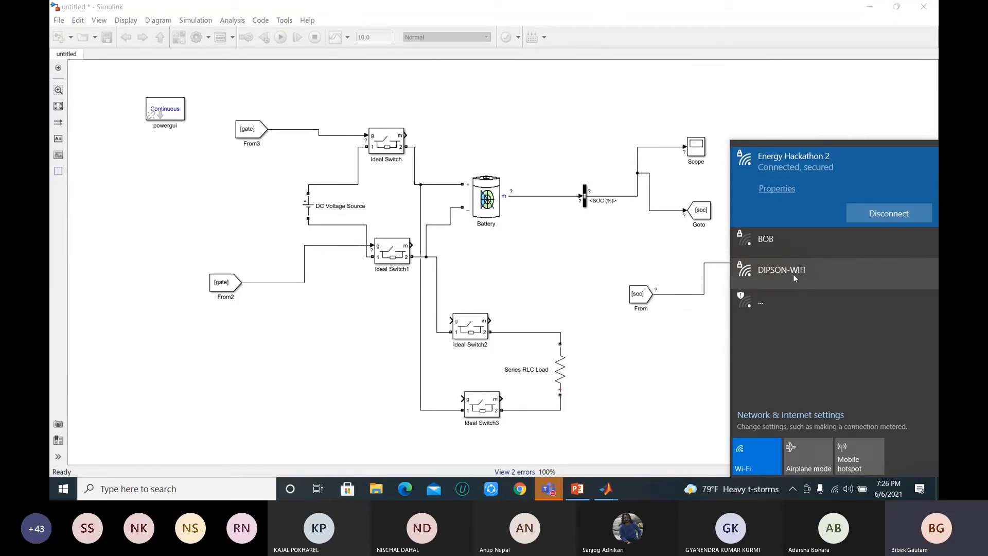
{"action": "left_click", "coordinate": [794, 278]}
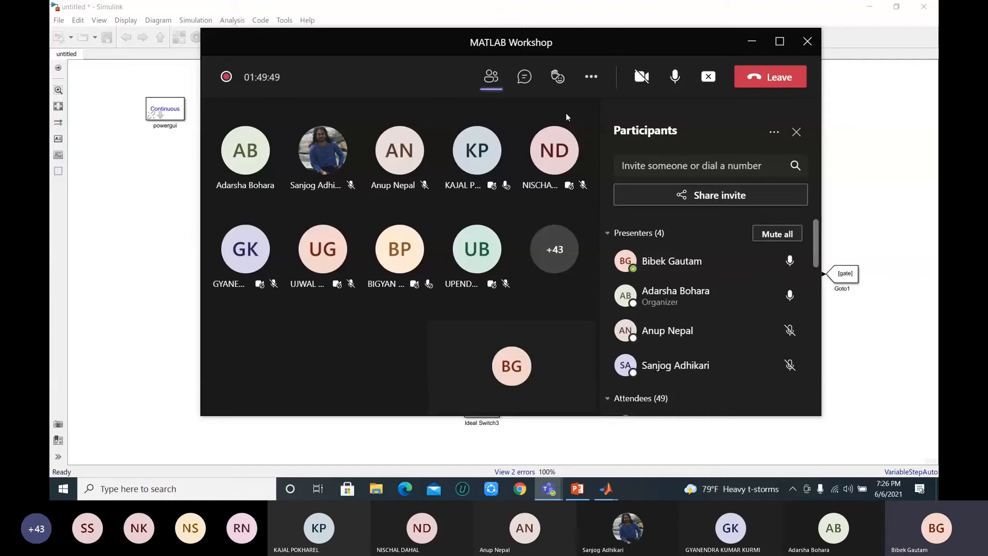
Step: Switch to Teams to check the latest MATLAB Workshop chat messages, and return to the Simulink model
{"action": "left_click", "coordinate": [578, 489]}
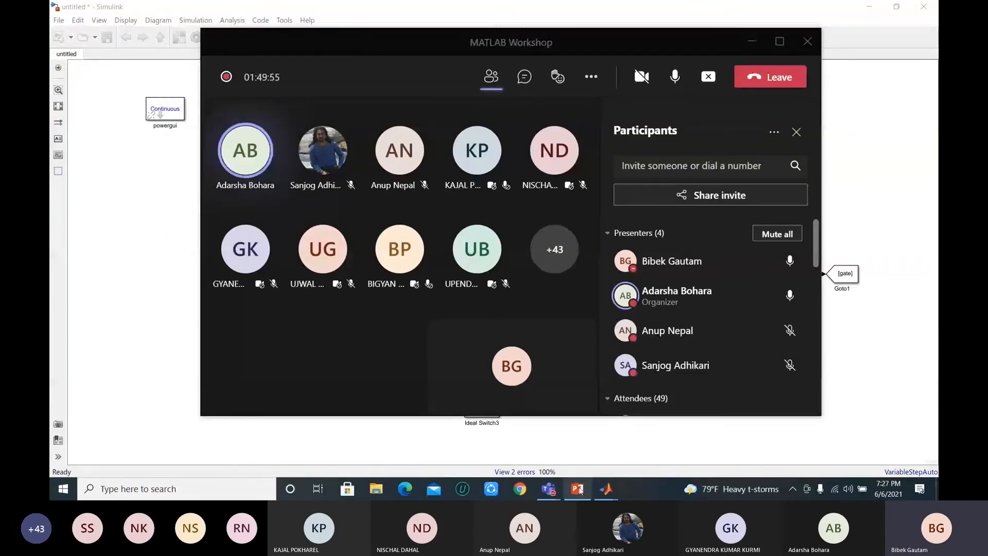
{"action": "mouse_move", "coordinate": [549, 489]}
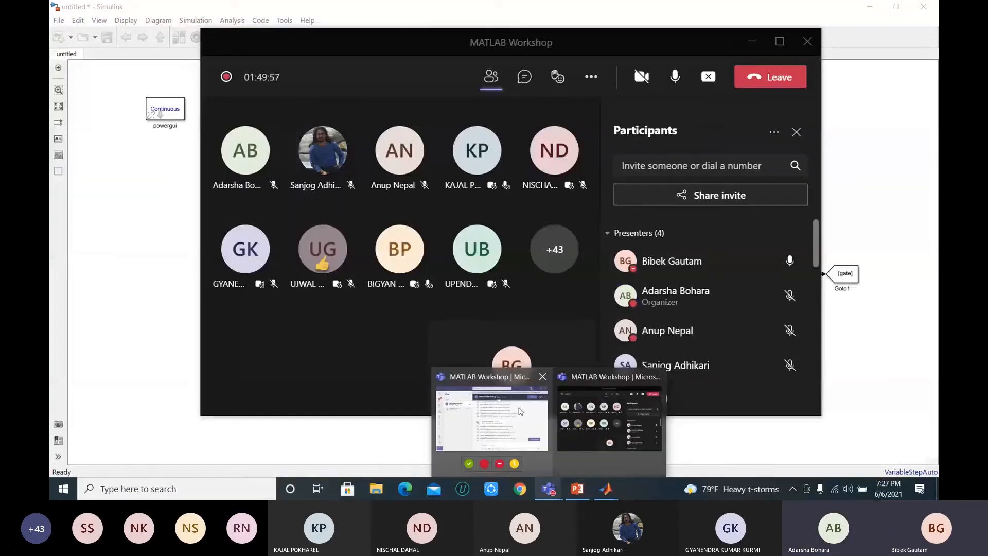
{"action": "mouse_move", "coordinate": [520, 411]}
{"action": "mouse_move", "coordinate": [568, 418]}
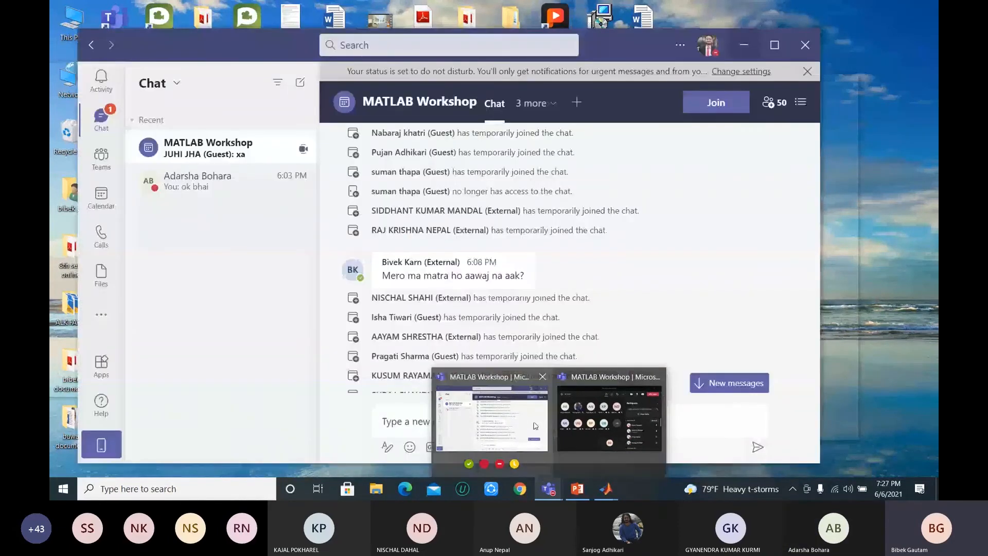
{"action": "left_click", "coordinate": [536, 425]}
{"action": "mouse_move", "coordinate": [606, 489]}
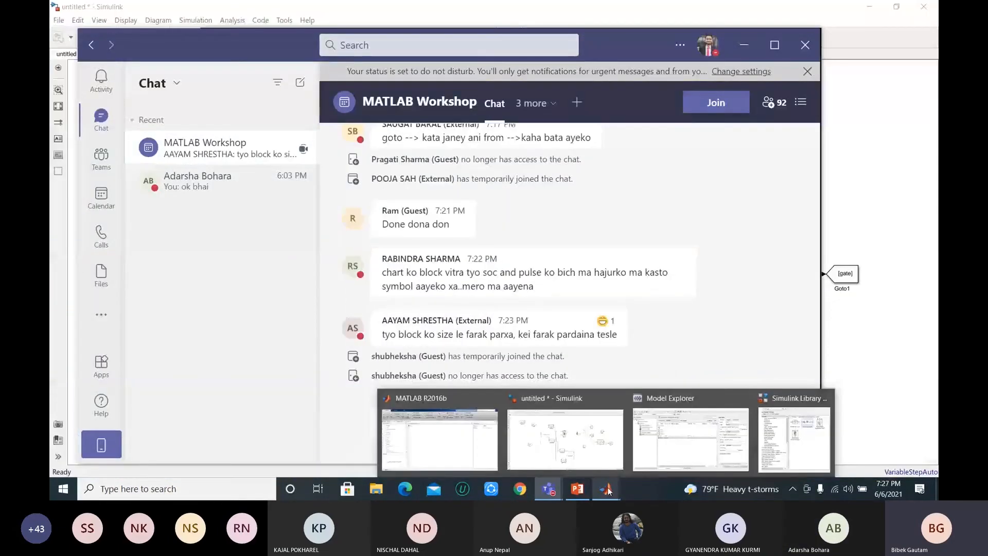
{"action": "left_click", "coordinate": [599, 446]}
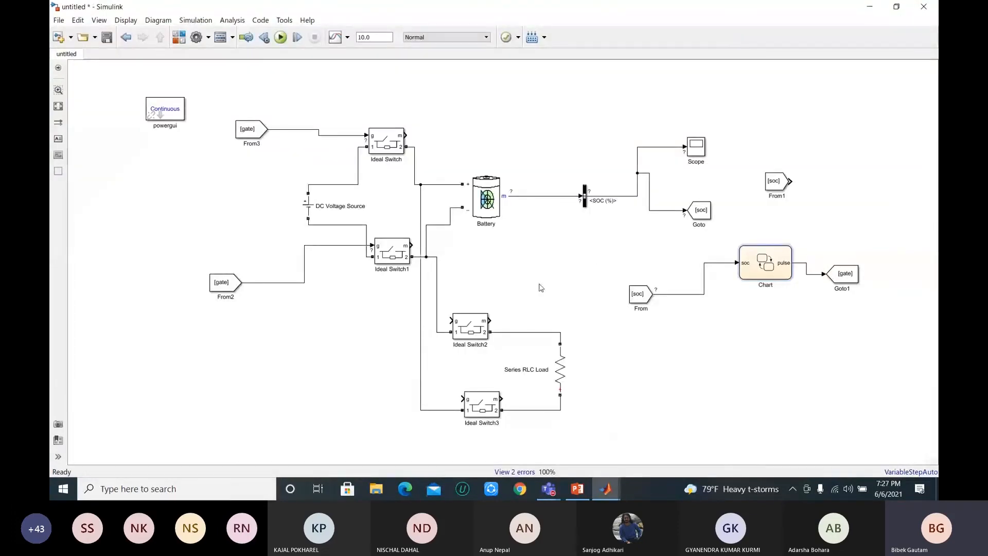
Step: Add another From block with the gate tag below From2, level with the load switches
{"action": "left_click", "coordinate": [784, 272]}
{"action": "left_click", "coordinate": [841, 278]}
{"action": "left_click_drag", "start_coordinate": [865, 274], "coordinate": [223, 390]}
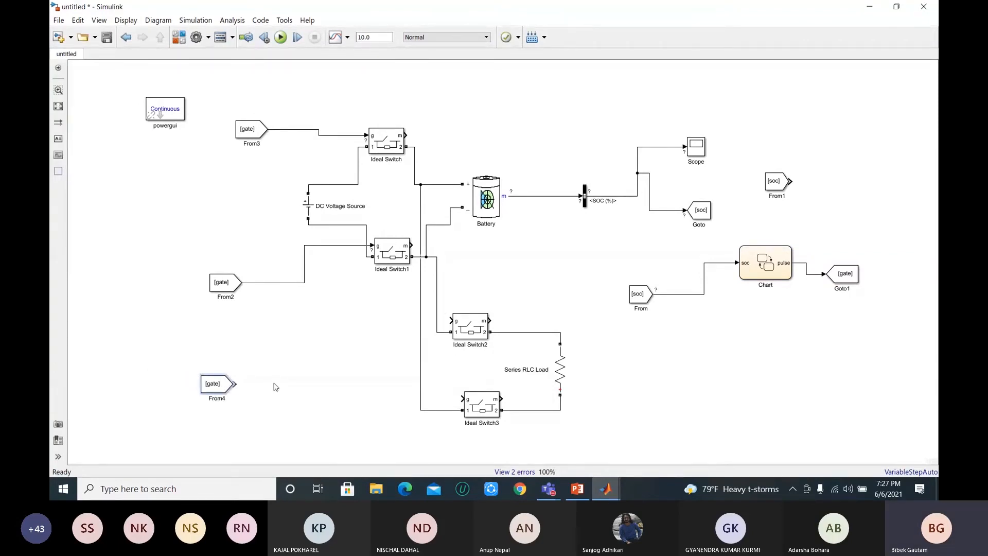
{"action": "left_click", "coordinate": [853, 315]}
{"action": "left_click", "coordinate": [455, 327]}
Step: Open the Simulink library and search it for "and"
{"action": "left_click", "coordinate": [181, 38]}
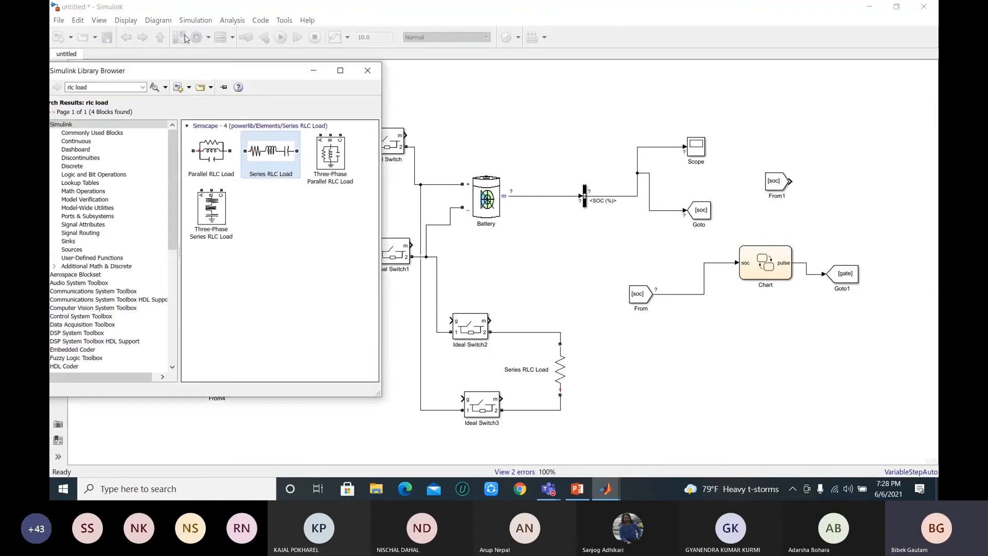
{"action": "left_click", "coordinate": [95, 90]}
{"action": "type", "text": "not"}
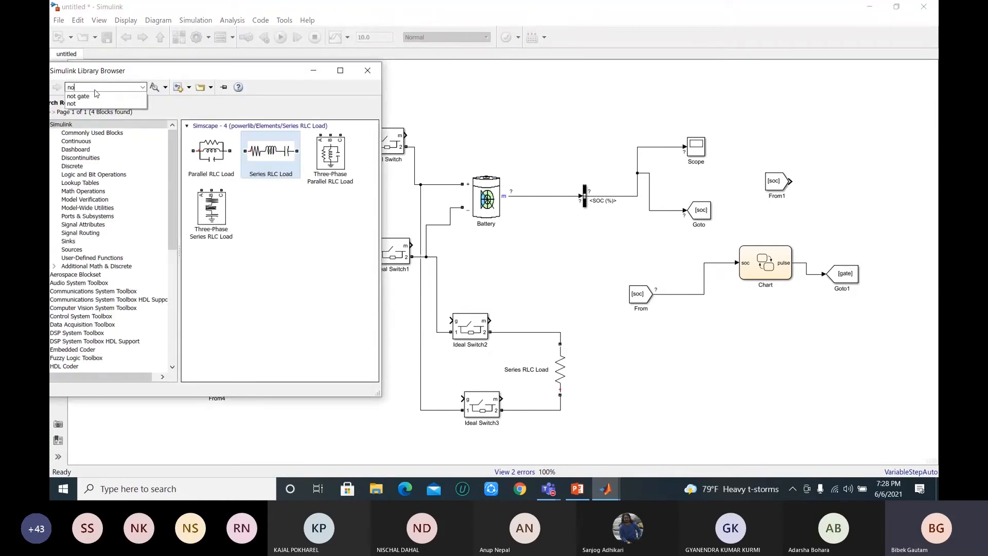
{"action": "key", "text": "BackSpace"}
{"action": "key", "text": "BackSpace"}
{"action": "key", "text": "BackSpace"}
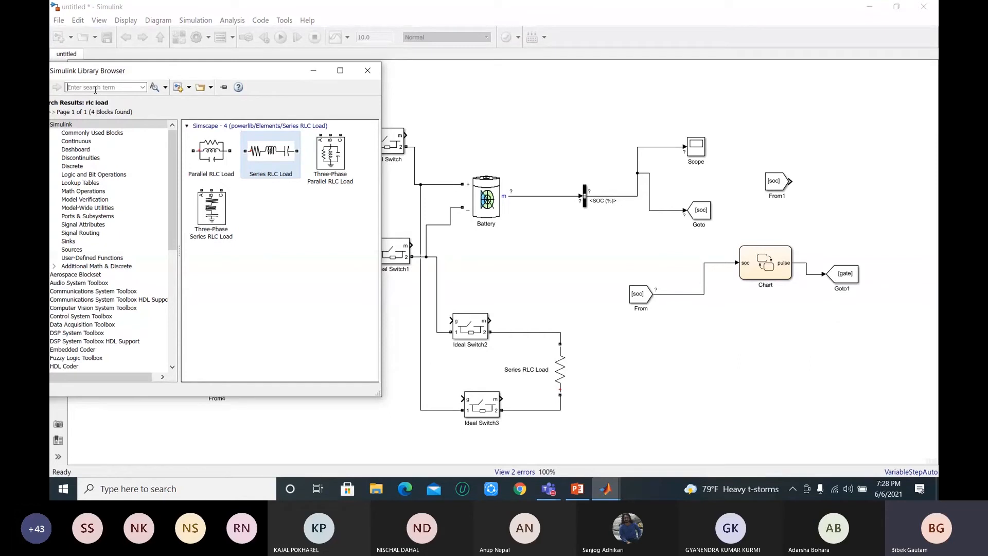
{"action": "type", "text": "and"}
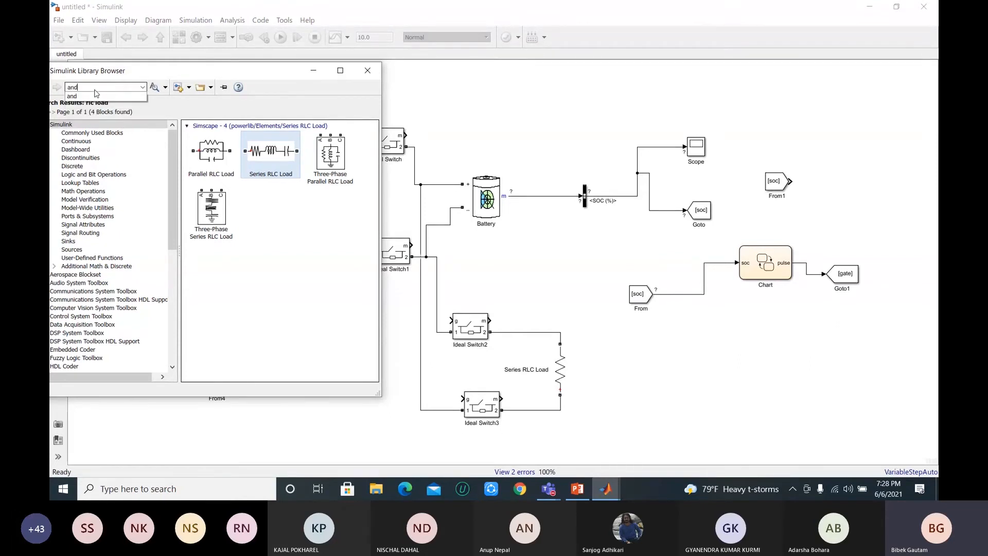
{"action": "key", "text": "Return"}
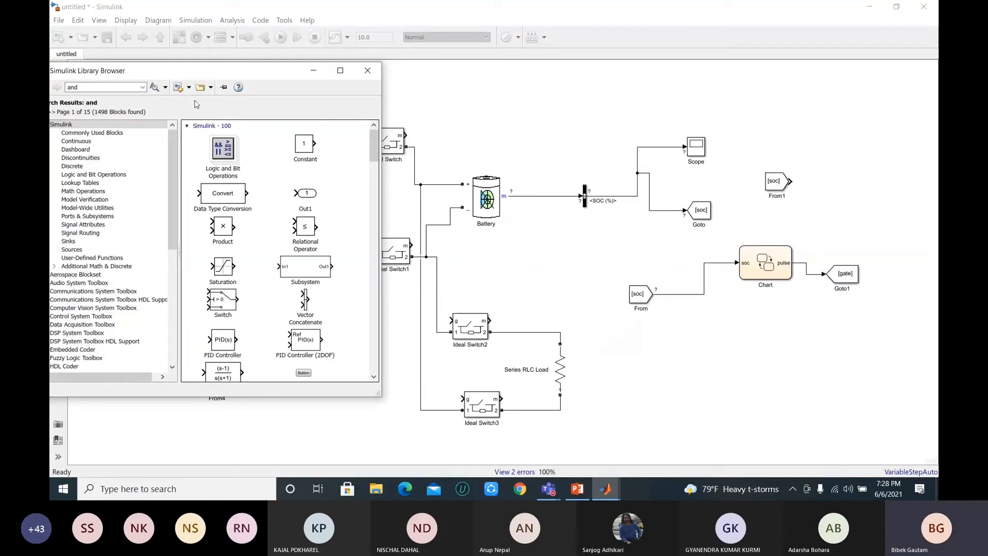
Step: Add a Logical Operator block from the search results and place it to the right of From4
{"action": "scroll", "coordinate": [252, 198], "scroll_direction": "down", "scroll_amount": 1}
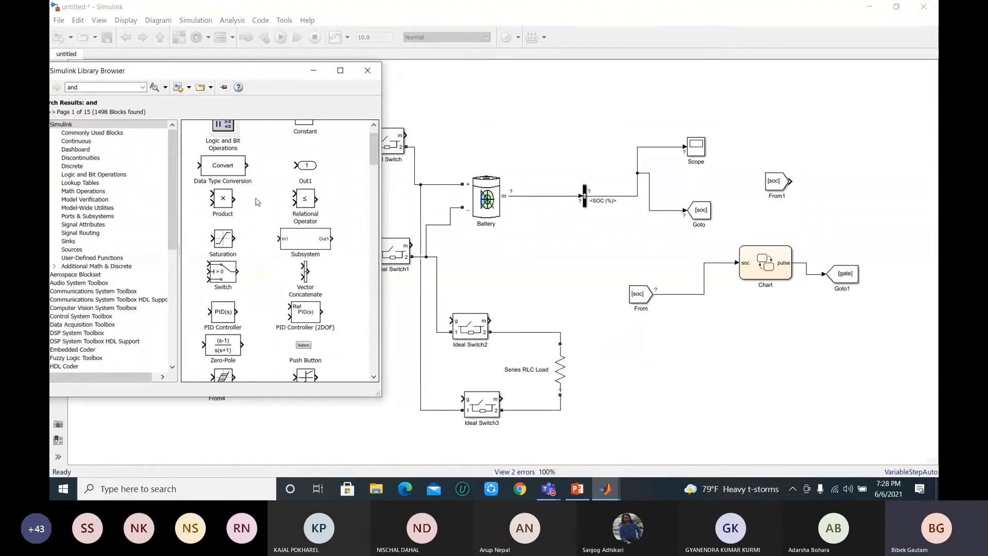
{"action": "scroll", "coordinate": [257, 201], "scroll_direction": "down", "scroll_amount": 2}
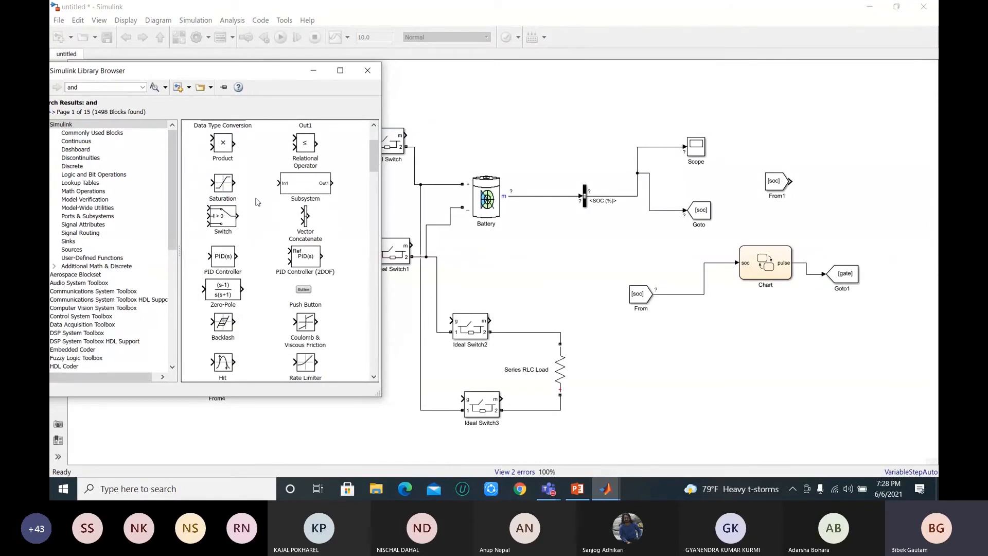
{"action": "scroll", "coordinate": [257, 202], "scroll_direction": "down", "scroll_amount": 8}
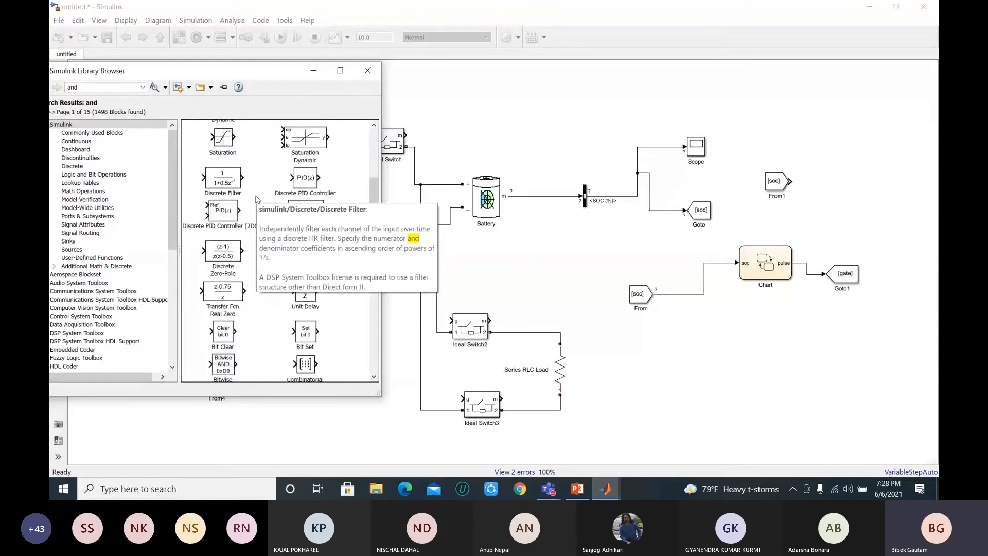
{"action": "scroll", "coordinate": [256, 199], "scroll_direction": "down", "scroll_amount": 7}
{"action": "scroll", "coordinate": [258, 199], "scroll_direction": "down", "scroll_amount": 1}
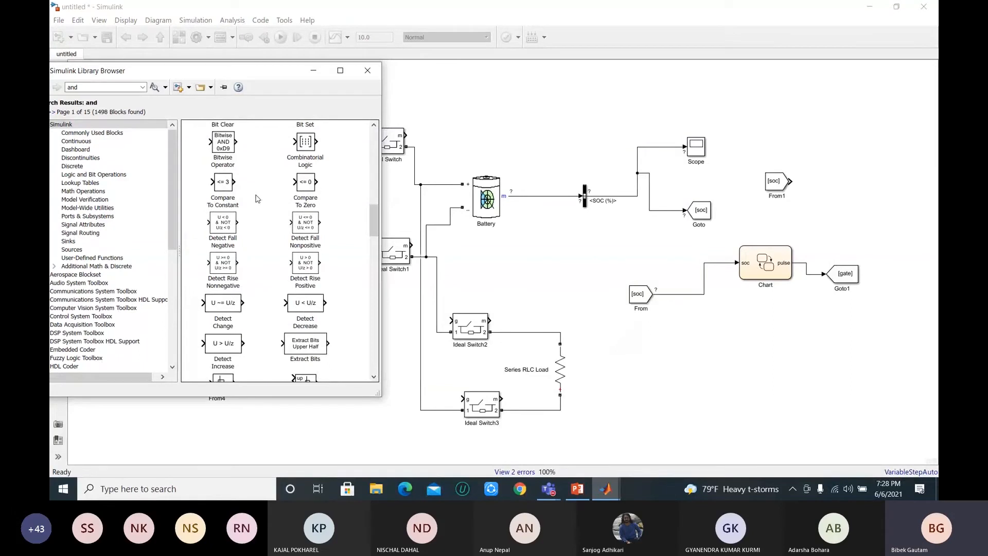
{"action": "scroll", "coordinate": [257, 200], "scroll_direction": "down", "scroll_amount": 4}
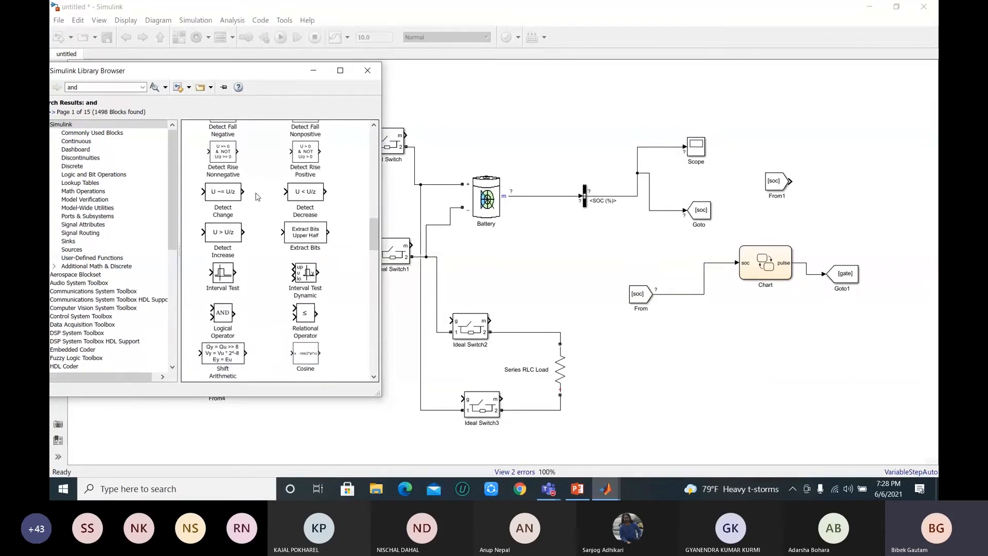
{"action": "left_click", "coordinate": [217, 314]}
{"action": "left_click_drag", "start_coordinate": [218, 314], "coordinate": [297, 338]}
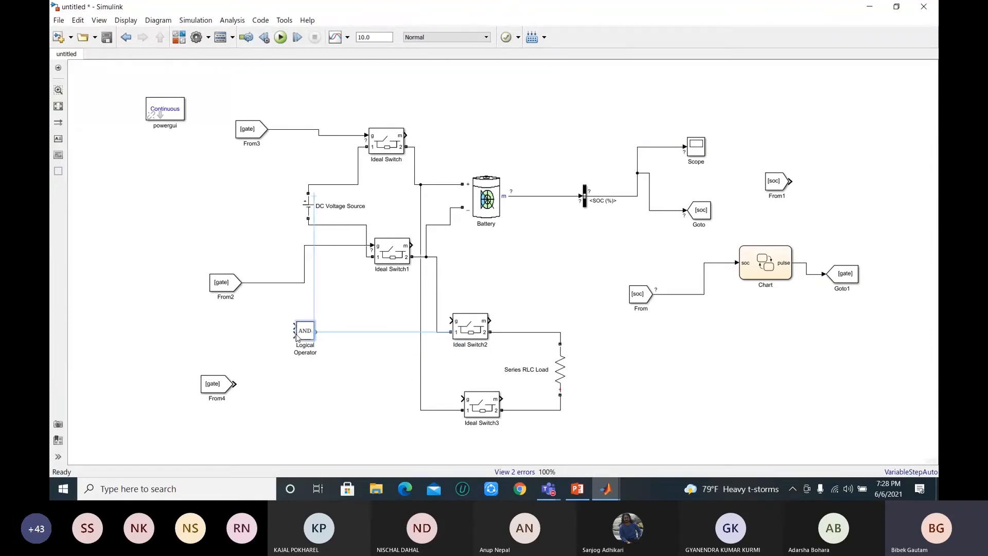
{"action": "left_click_drag", "start_coordinate": [297, 337], "coordinate": [293, 386]}
Step: Set the Logical Operator block's operator to NOT
{"action": "double_click", "coordinate": [299, 379]}
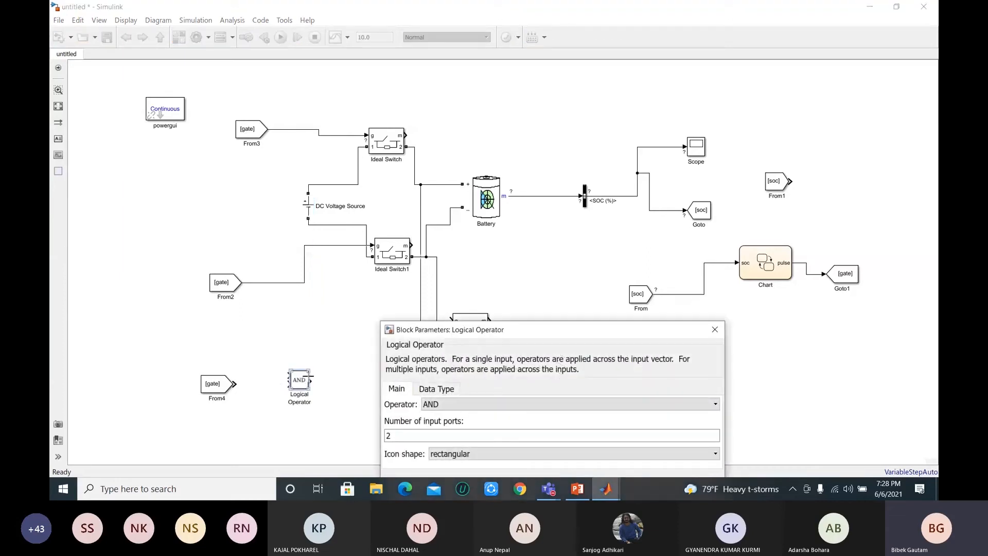
{"action": "left_click", "coordinate": [630, 407]}
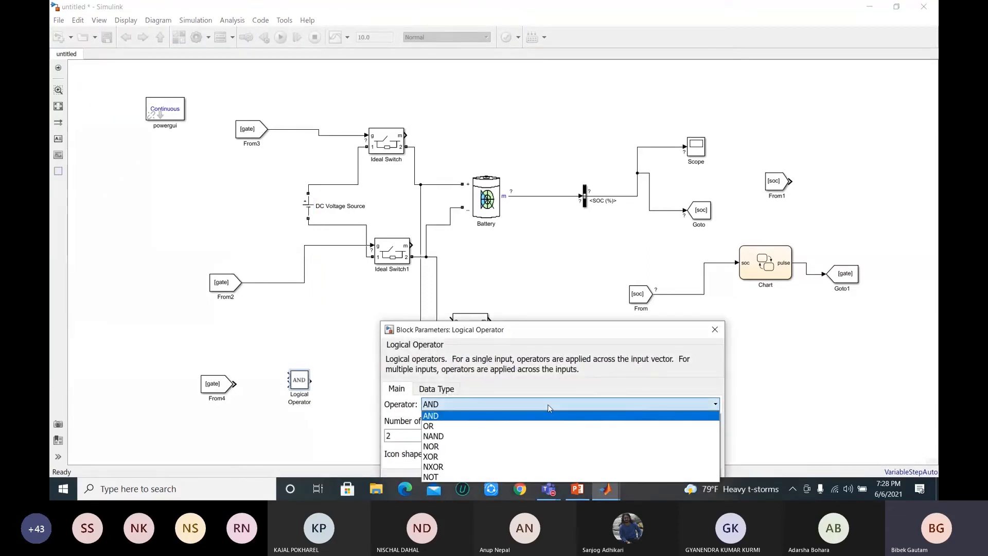
{"action": "left_click", "coordinate": [438, 476]}
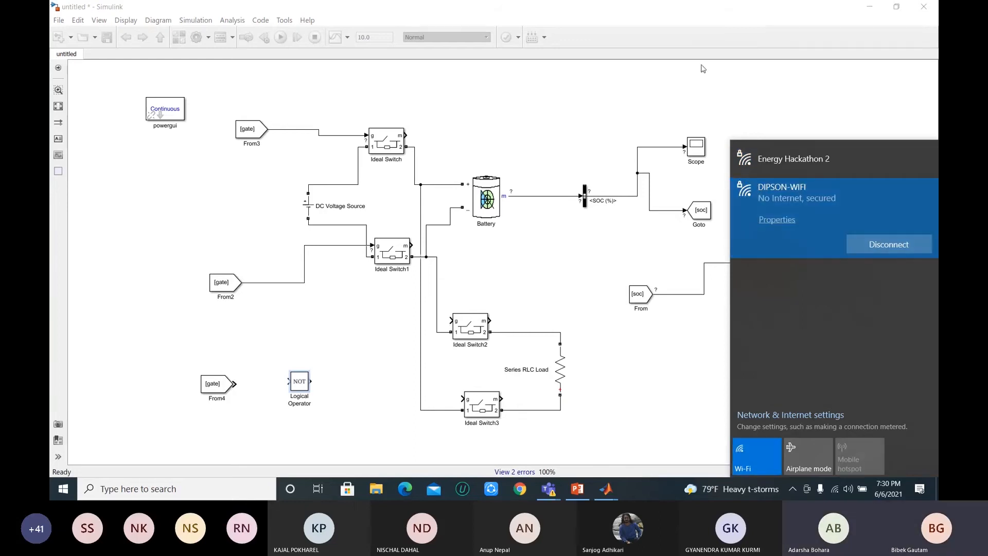
Step: Dismiss the Wi-Fi network list, switch to the Teams meeting and toggle the microphone off and on again
{"action": "left_click", "coordinate": [671, 18]}
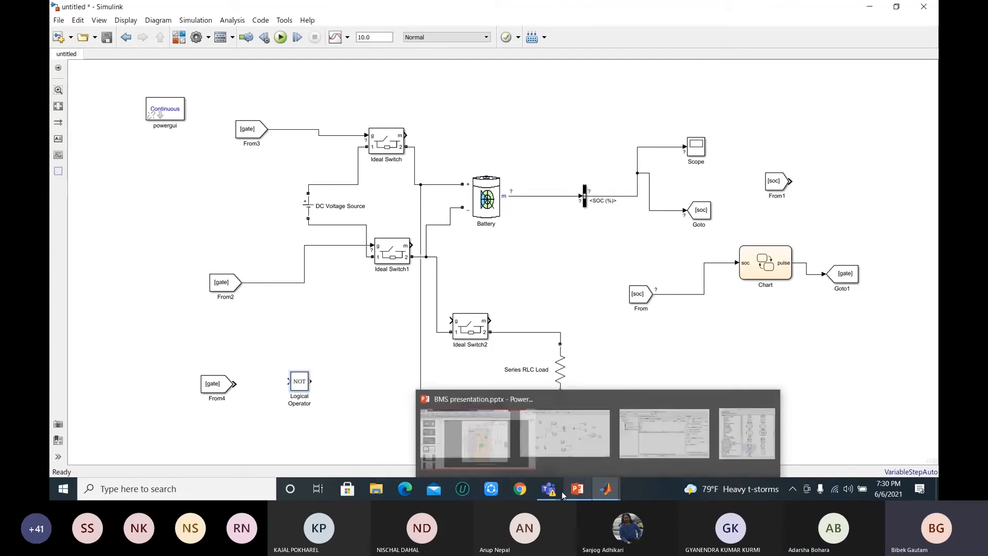
{"action": "left_click", "coordinate": [549, 489]}
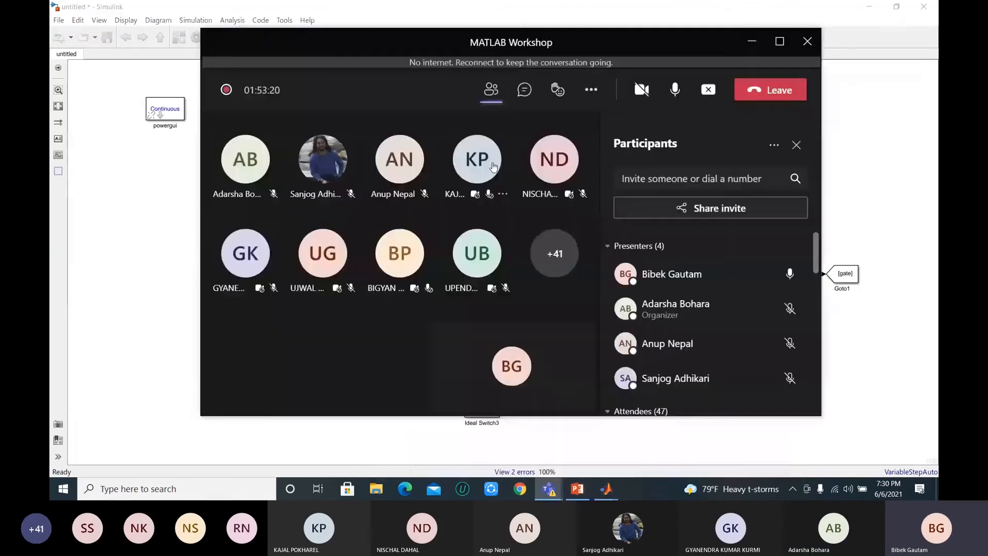
{"action": "left_click", "coordinate": [675, 92]}
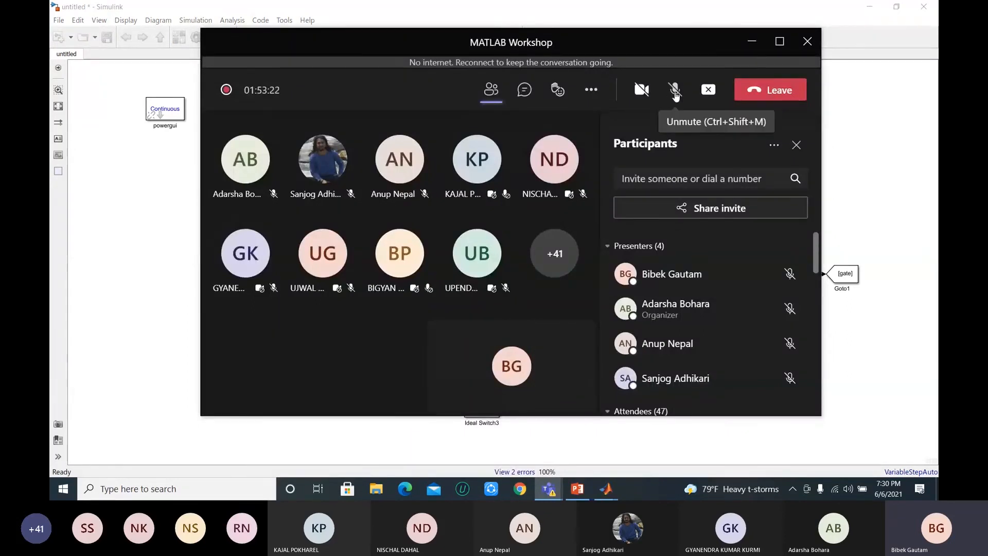
{"action": "left_click", "coordinate": [676, 96]}
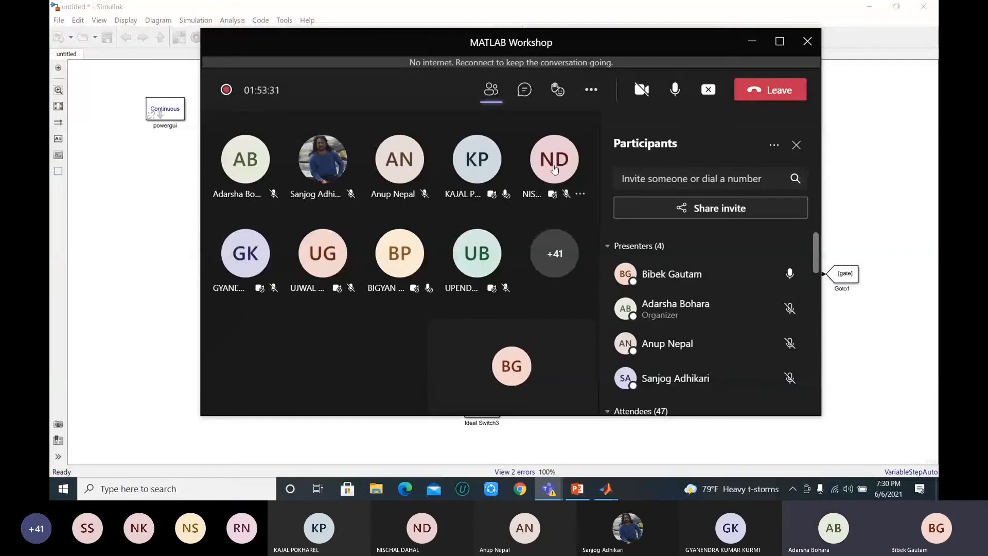
Step: Return from the Teams meeting to the Simulink model and dismiss the chat notifications
{"action": "mouse_move", "coordinate": [553, 178]}
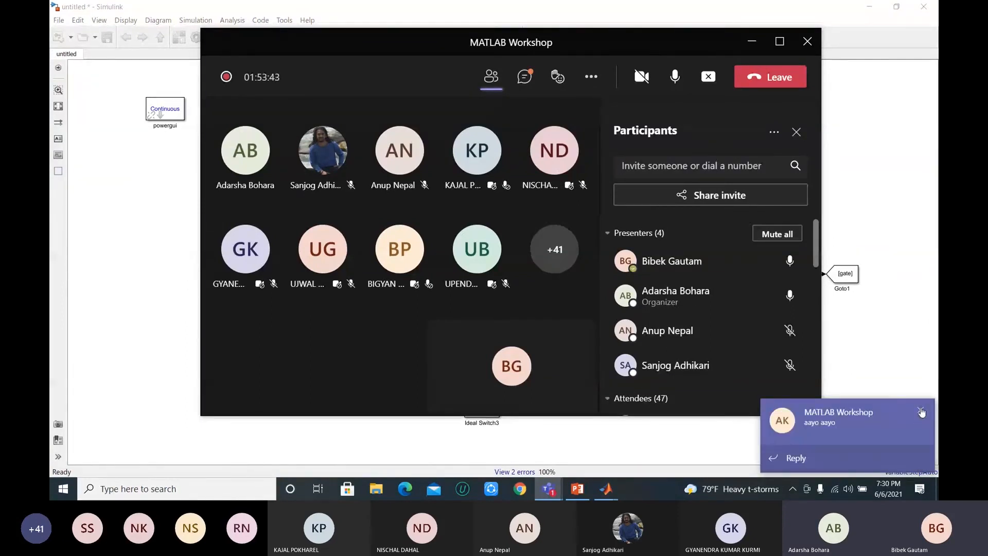
{"action": "left_click", "coordinate": [922, 412]}
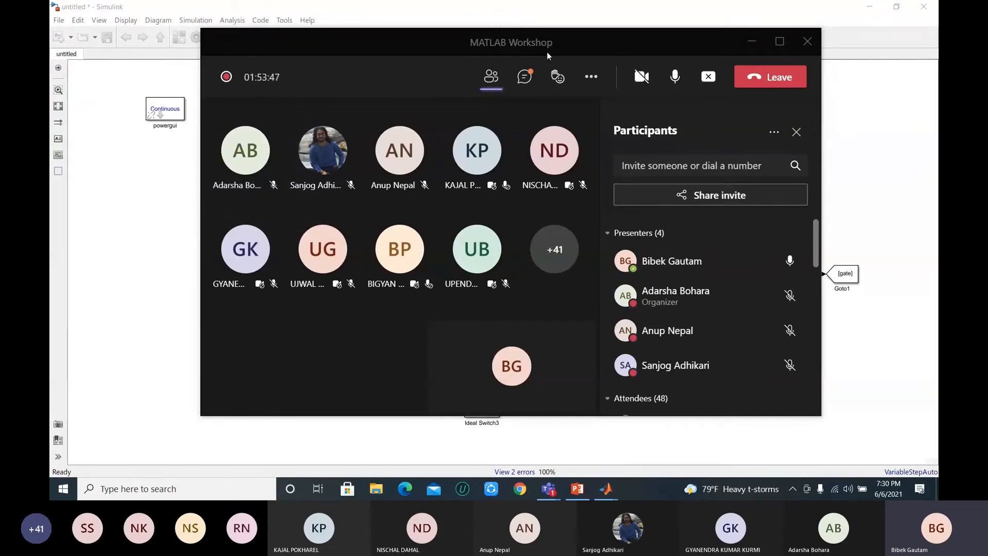
{"action": "left_click", "coordinate": [629, 15]}
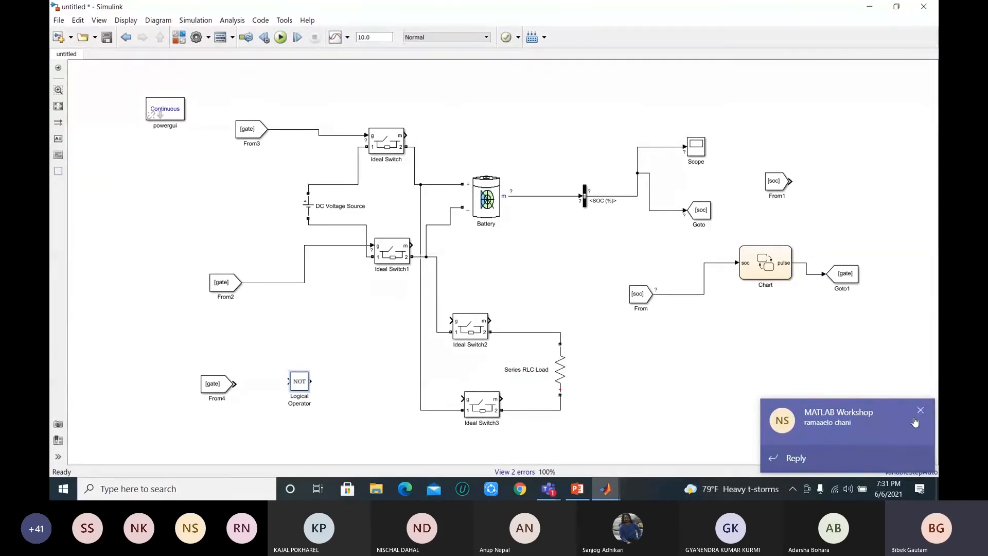
{"action": "left_click", "coordinate": [921, 341]}
{"action": "left_click", "coordinate": [922, 409]}
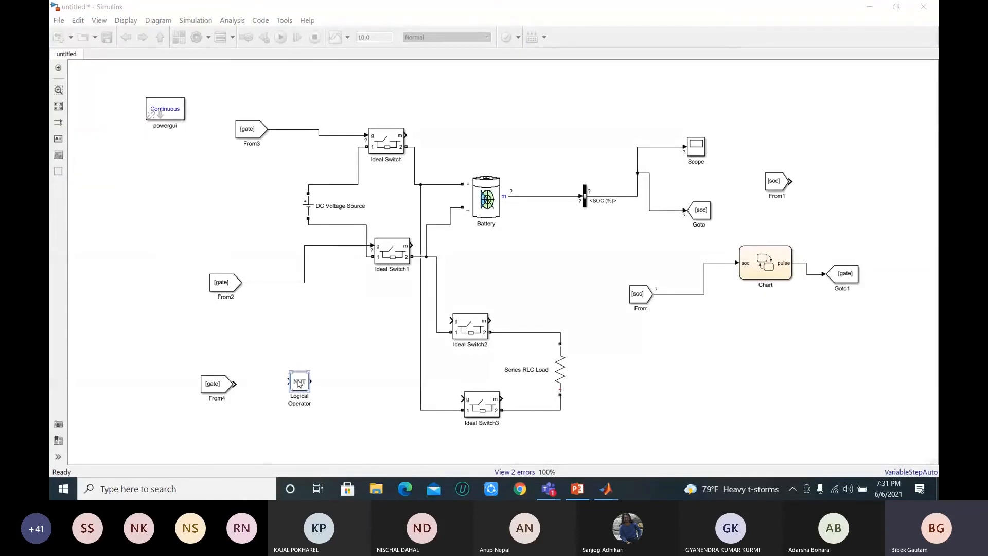
Step: Connect From4 to the NOT block and wire its output to the gate inputs of Ideal Switch3 and Ideal Switch2
{"action": "left_click_drag", "start_coordinate": [236, 384], "coordinate": [292, 382]}
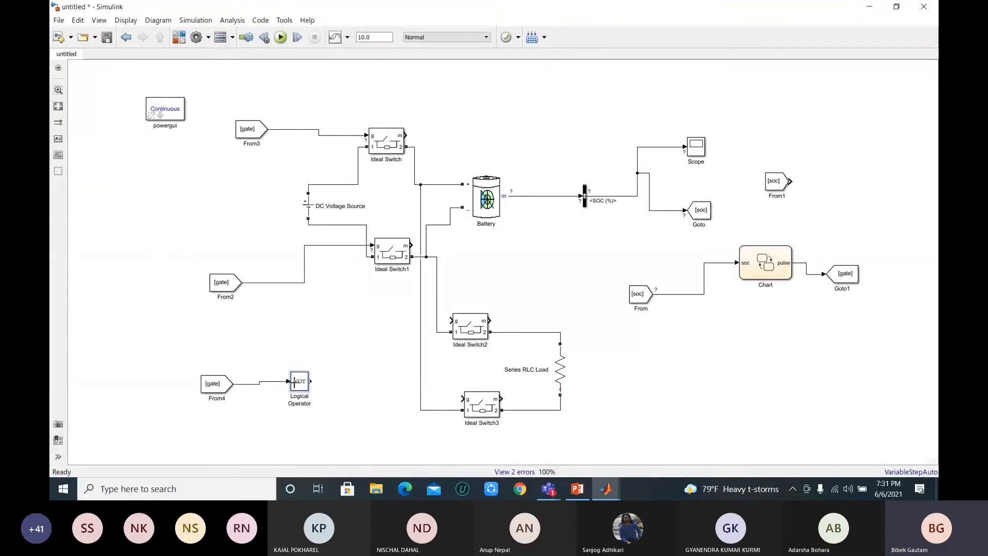
{"action": "left_click_drag", "start_coordinate": [312, 382], "coordinate": [463, 398]}
{"action": "left_click_drag", "start_coordinate": [451, 321], "coordinate": [388, 398]}
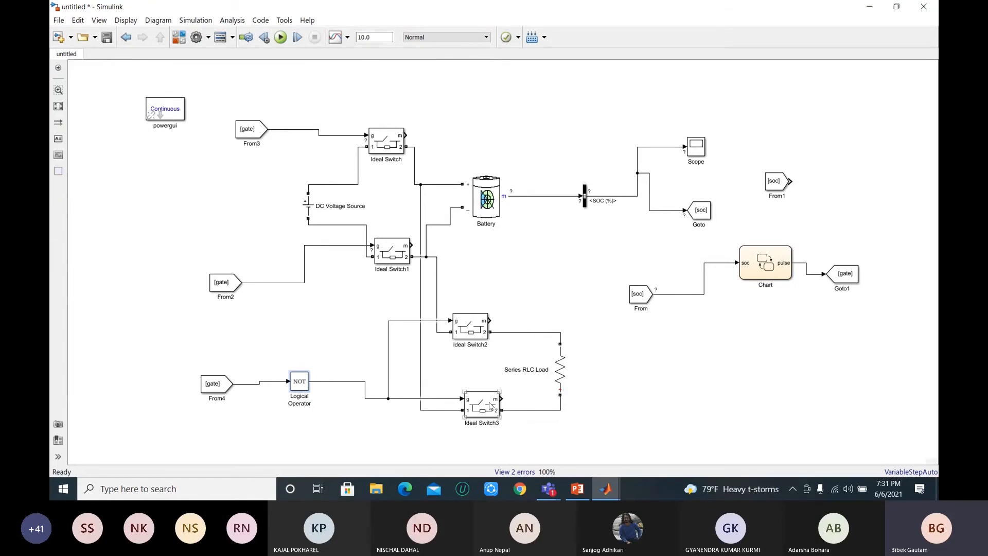
Step: Hide the measurement port of Ideal Switch2 and show it again
{"action": "left_click", "coordinate": [472, 325]}
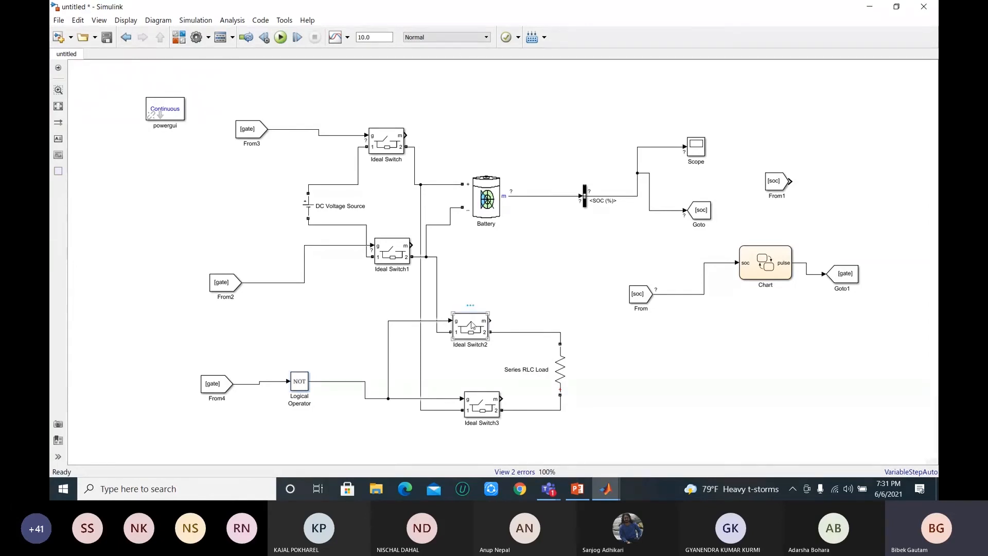
{"action": "double_click", "coordinate": [472, 326]}
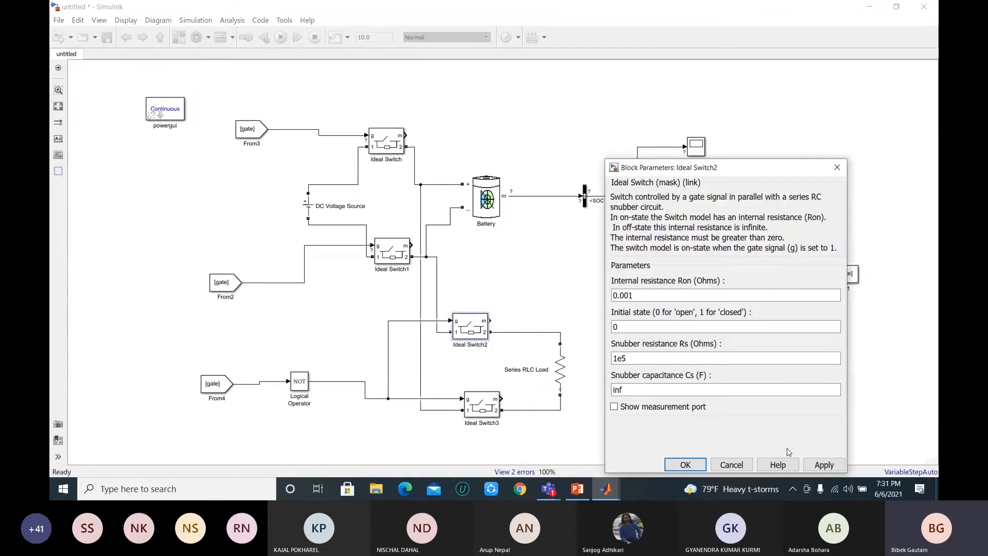
{"action": "left_click", "coordinate": [824, 464]}
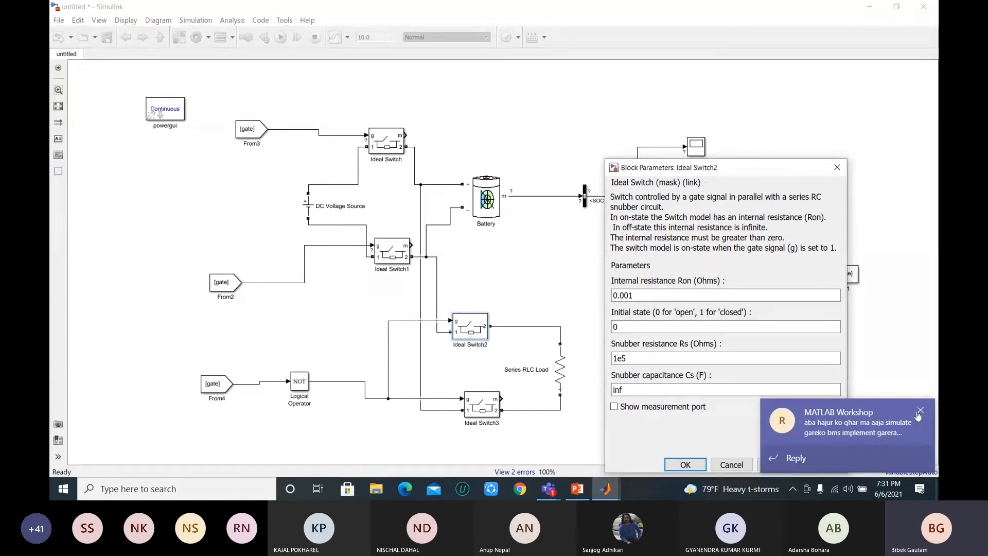
{"action": "left_click", "coordinate": [686, 464]}
{"action": "left_click", "coordinate": [463, 351]}
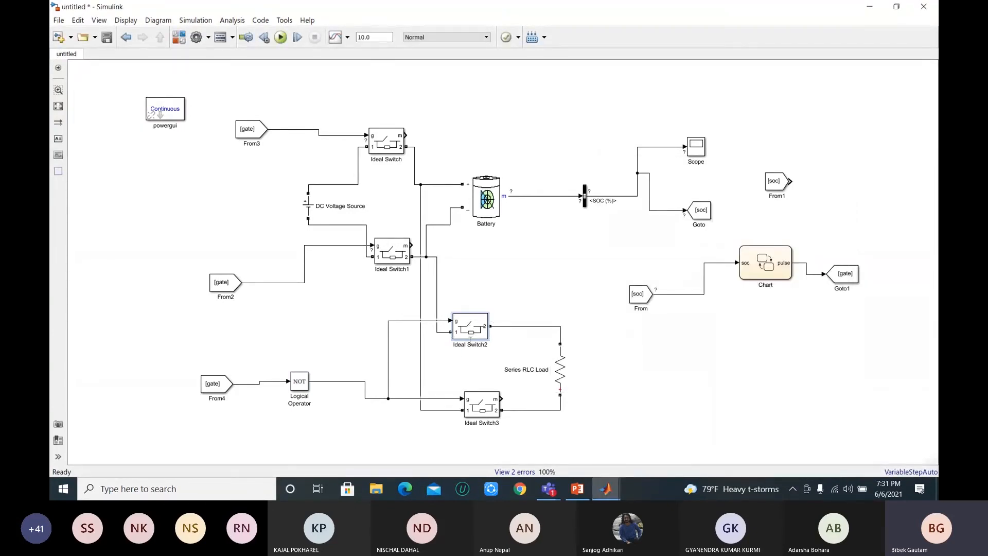
{"action": "left_click", "coordinate": [479, 330]}
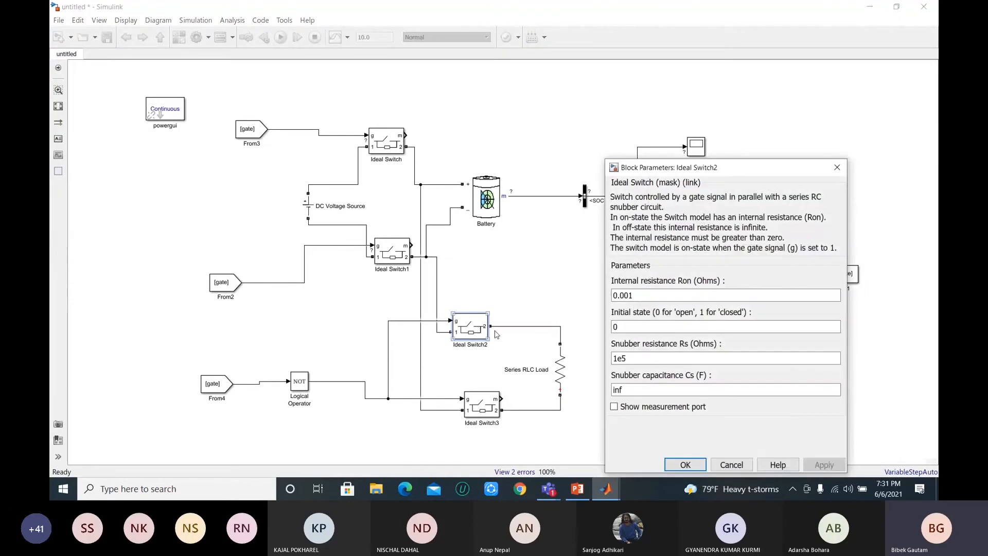
{"action": "left_click", "coordinate": [614, 406]}
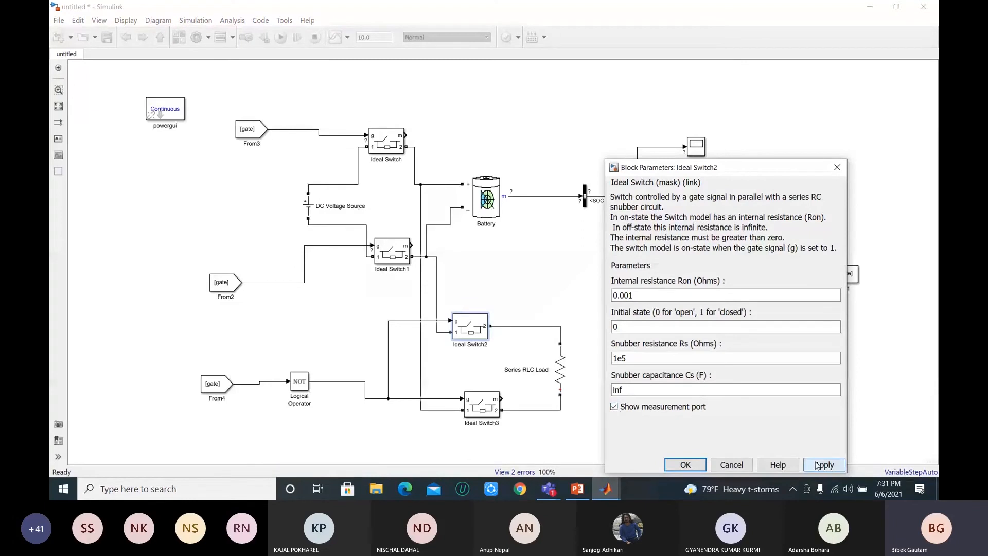
{"action": "left_click", "coordinate": [685, 465]}
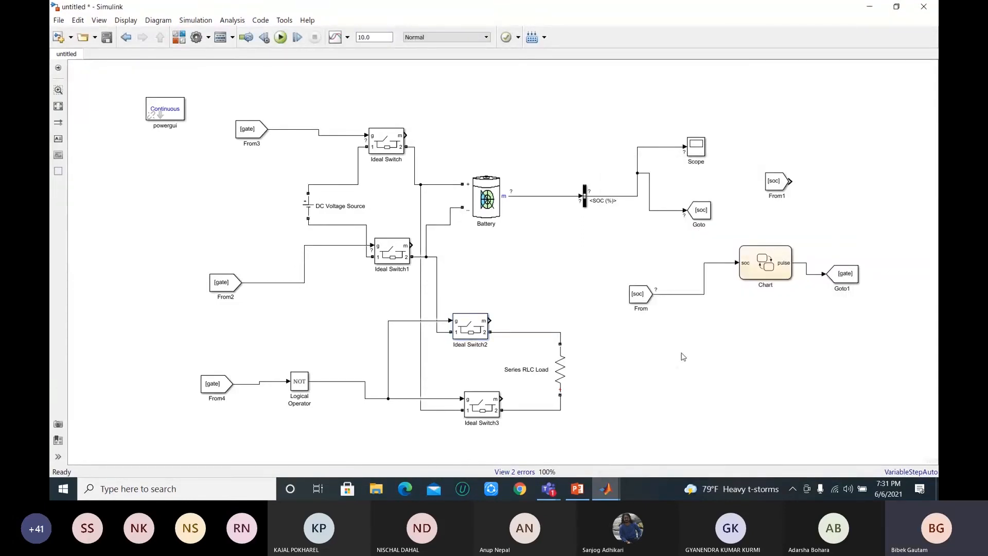
Step: Review the block parameters of the Series RLC Load and close them unchanged
{"action": "left_click", "coordinate": [776, 265]}
{"action": "left_click", "coordinate": [709, 175]}
{"action": "double_click", "coordinate": [556, 371]}
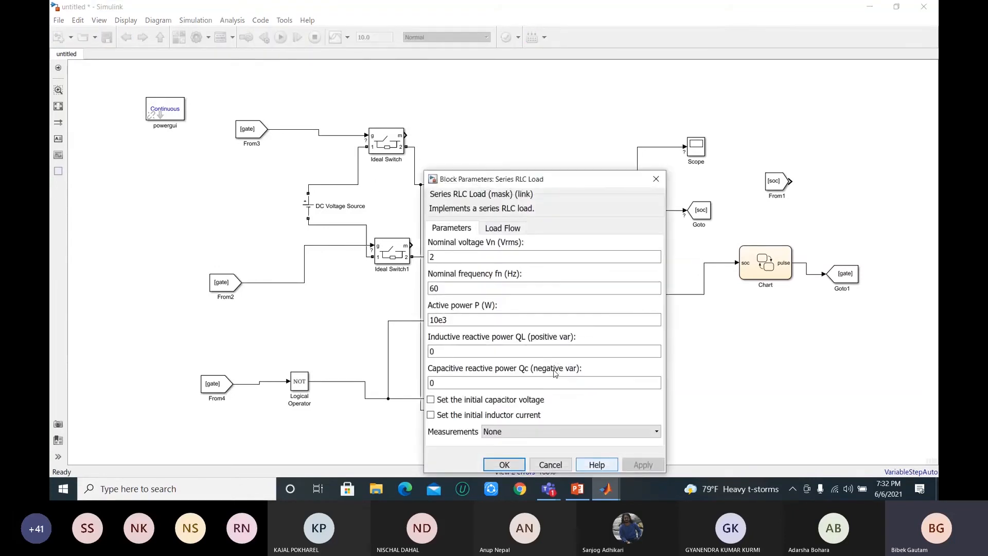
{"action": "left_click", "coordinate": [657, 179]}
Step: Run the simulation and examine the battery's SOC curve in the Scope
{"action": "left_click", "coordinate": [282, 38]}
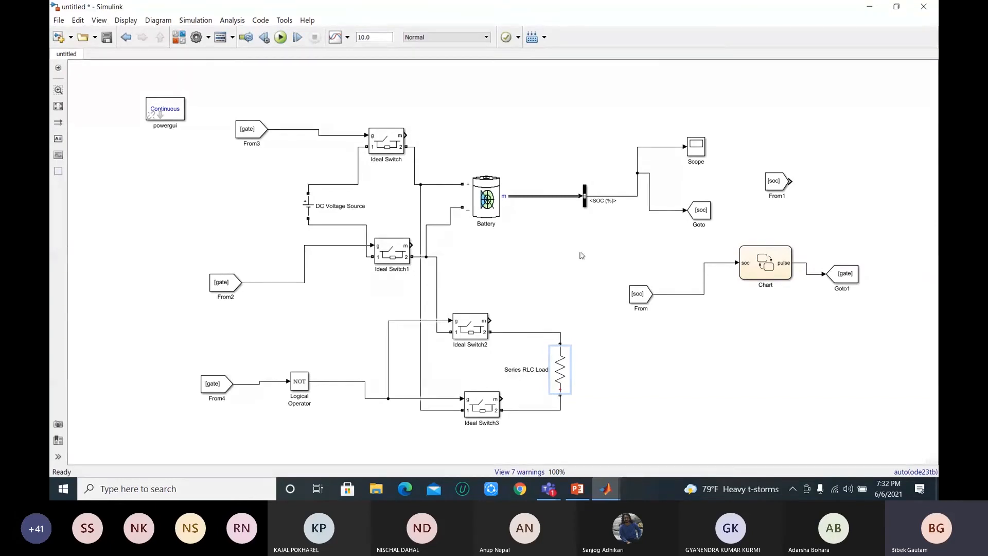
{"action": "left_click", "coordinate": [701, 150]}
{"action": "double_click", "coordinate": [700, 149]}
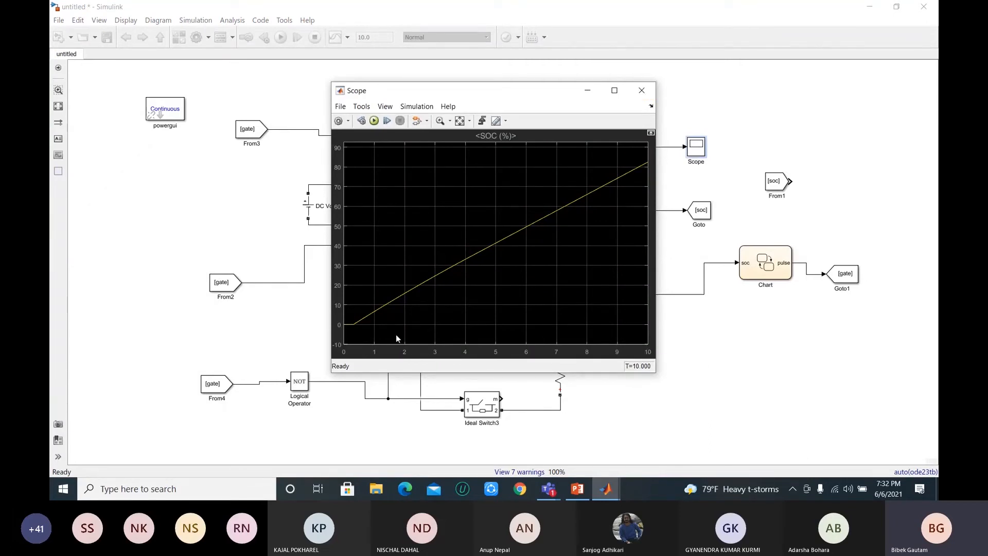
{"action": "left_click_drag", "start_coordinate": [552, 92], "coordinate": [520, 103]}
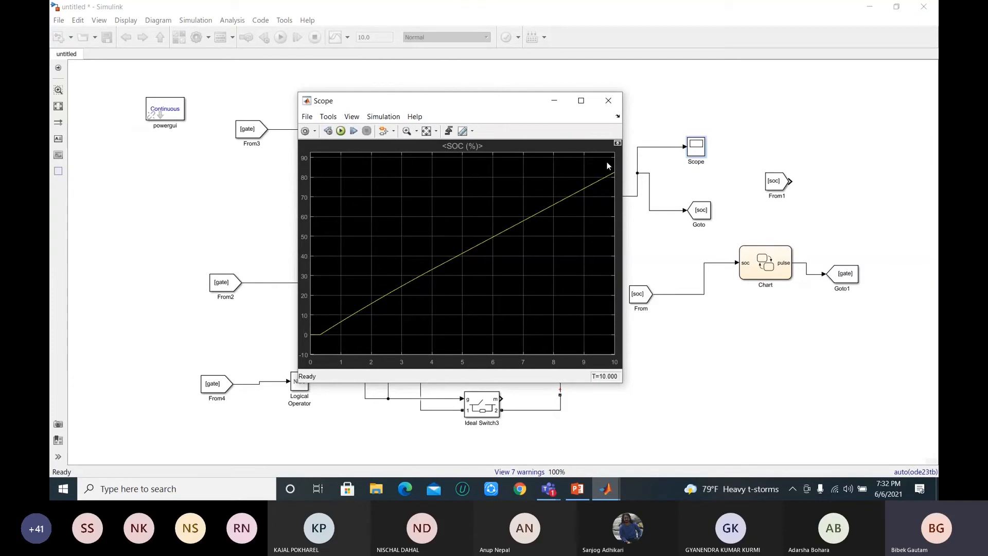
{"action": "left_click", "coordinate": [609, 101]}
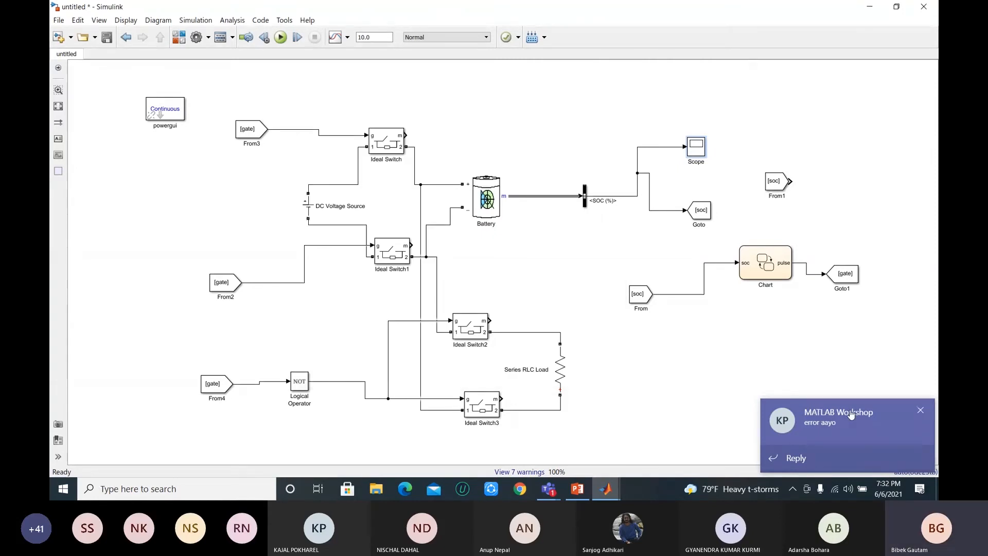
{"action": "left_click", "coordinate": [921, 410]}
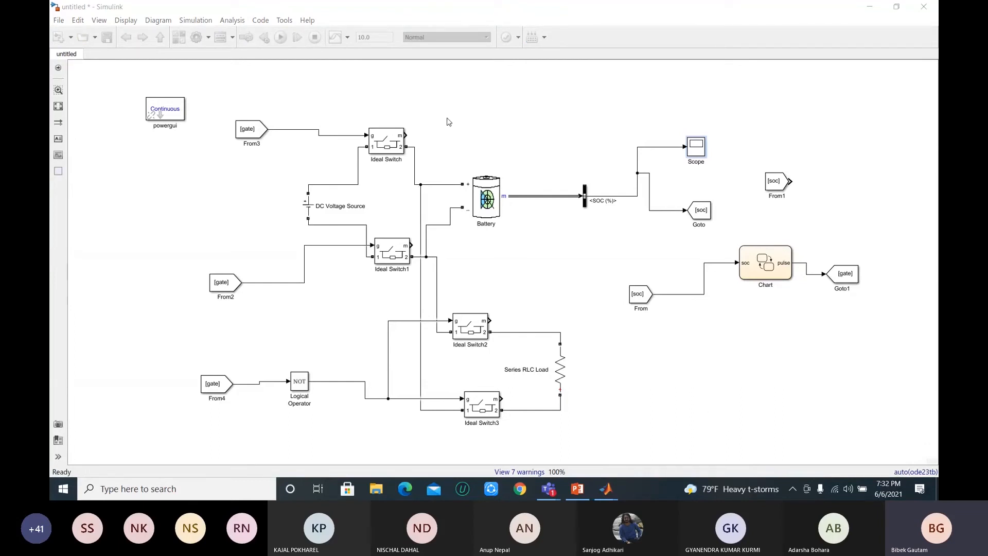
Step: Set the simulation stop time to 150 and run the simulation
{"action": "left_click", "coordinate": [351, 64]}
{"action": "left_click", "coordinate": [382, 36]}
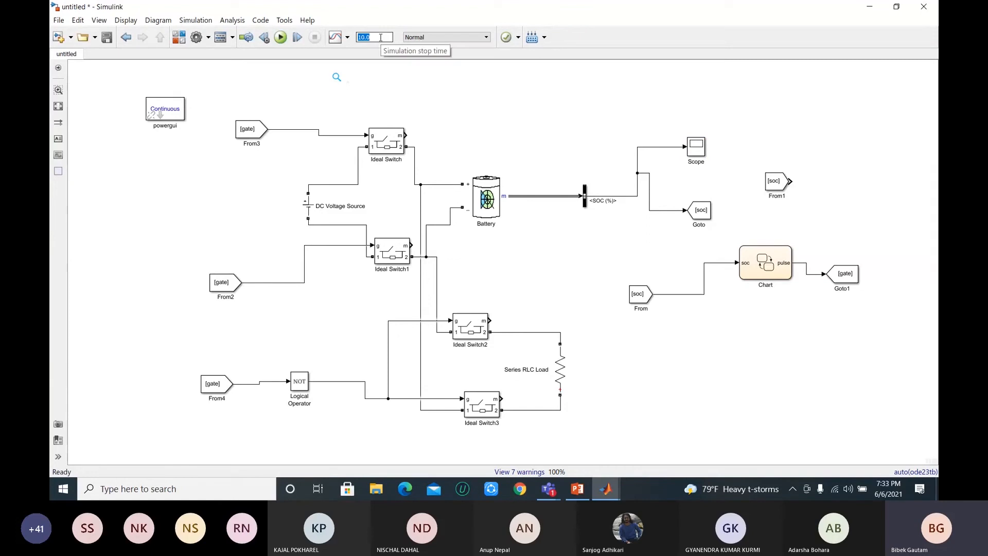
{"action": "type", "text": "150"}
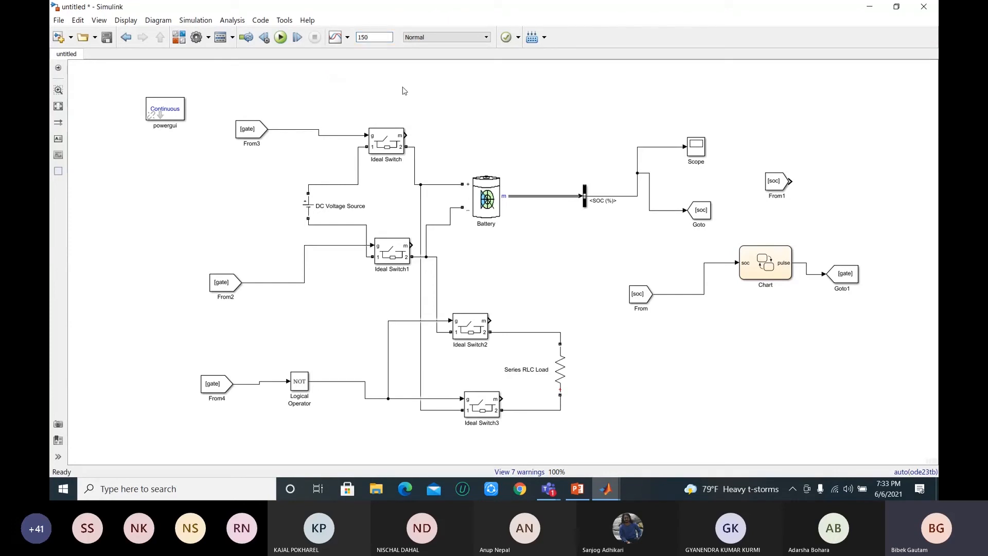
{"action": "left_click", "coordinate": [280, 38]}
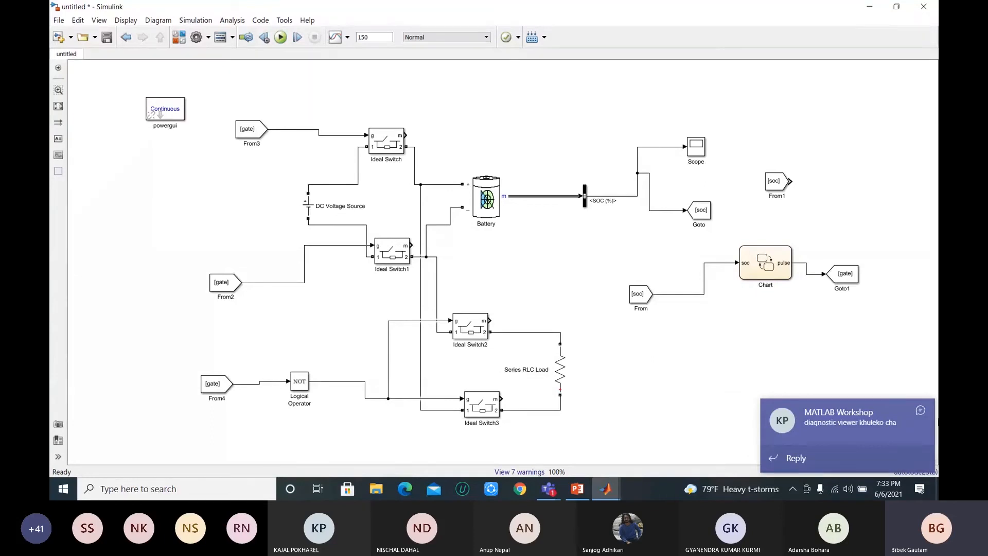
{"action": "left_click", "coordinate": [923, 409]}
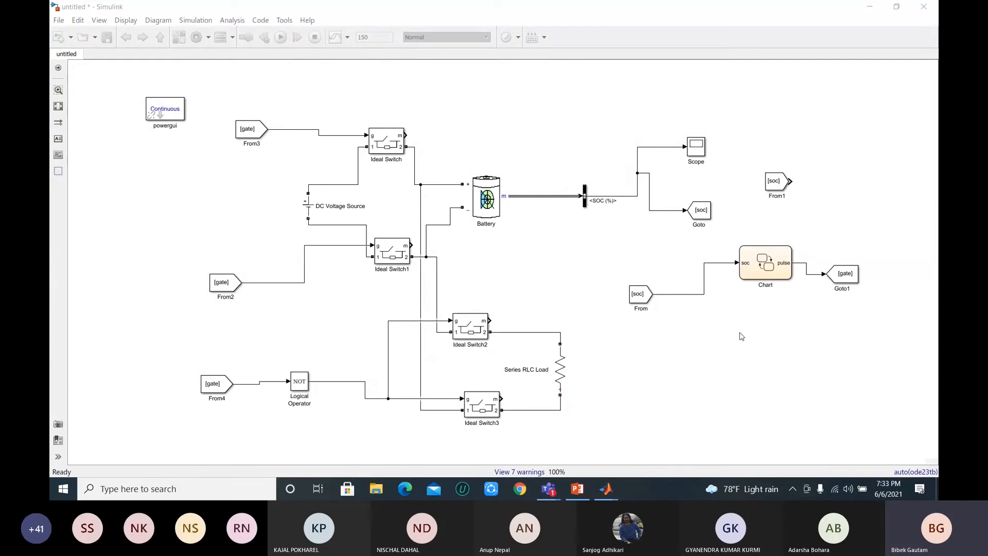
Step: Examine the SOC curve of the 150-second run in the Scope and close it
{"action": "double_click", "coordinate": [698, 147]}
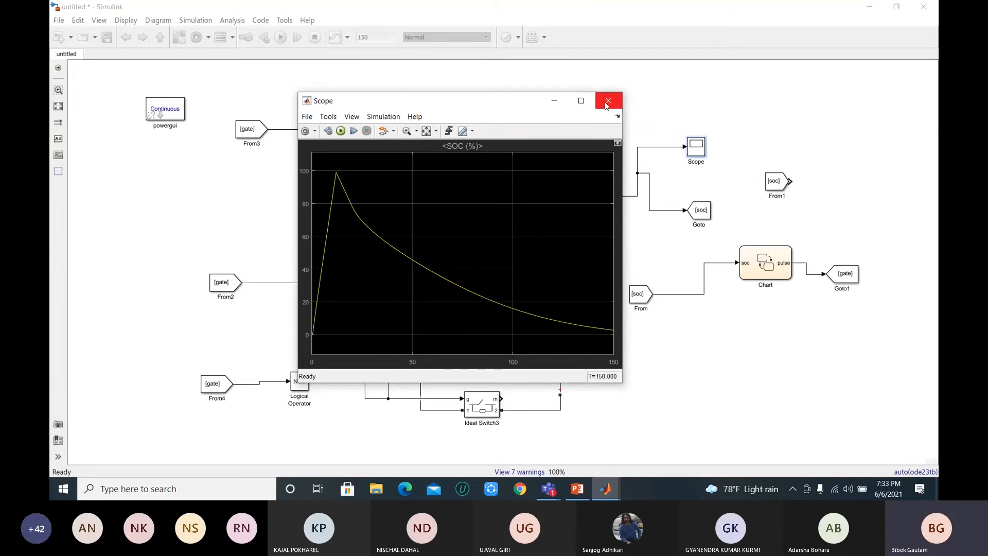
{"action": "left_click", "coordinate": [920, 412]}
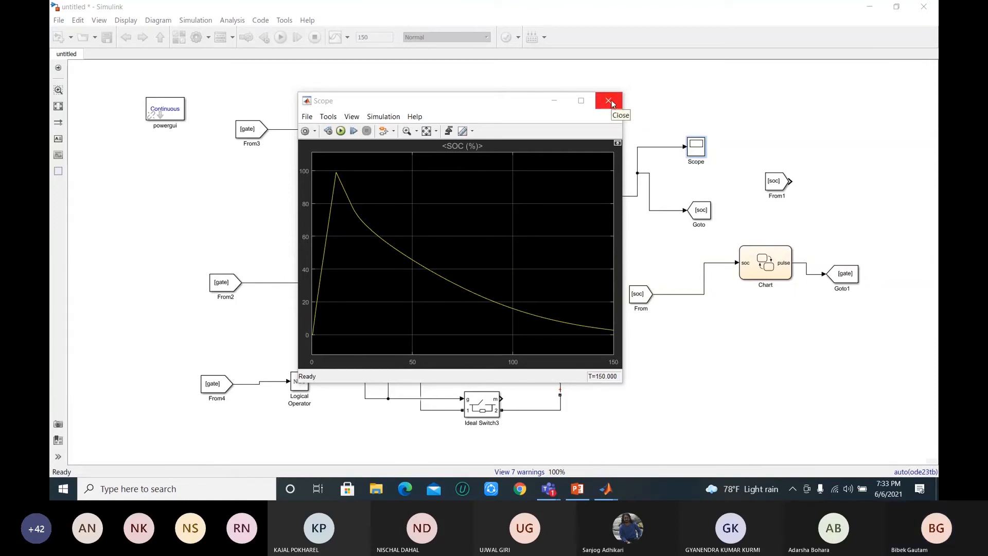
{"action": "left_click", "coordinate": [612, 101]}
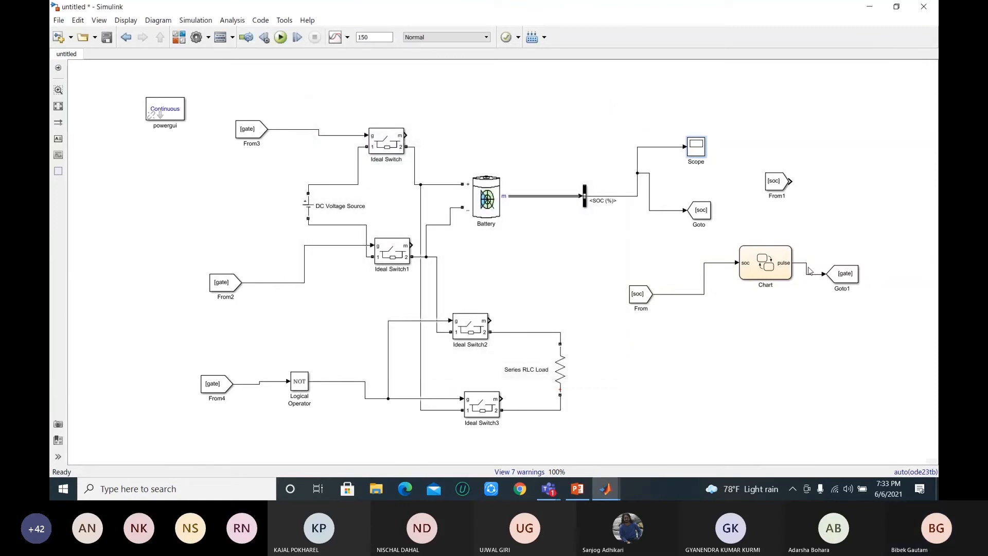
Step: Open the Stateflow chart and show its contents in the Model Explorer, dismissing the chat notifications
{"action": "left_click", "coordinate": [778, 273]}
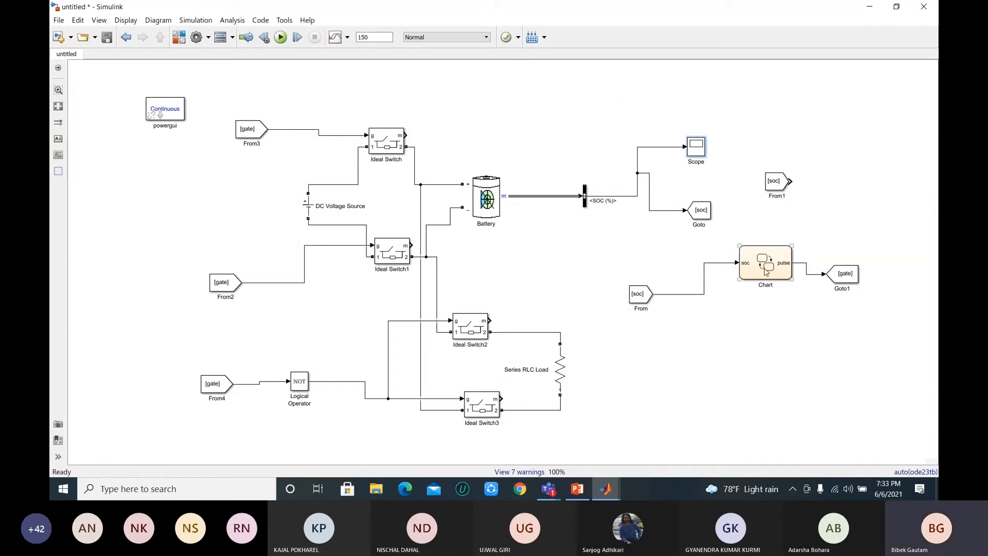
{"action": "double_click", "coordinate": [766, 271]}
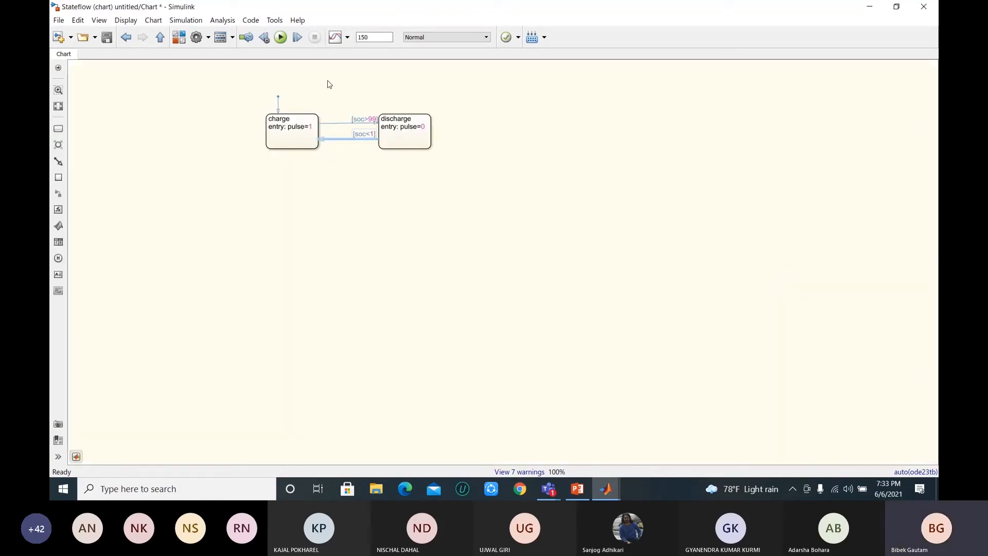
{"action": "left_click", "coordinate": [222, 39]}
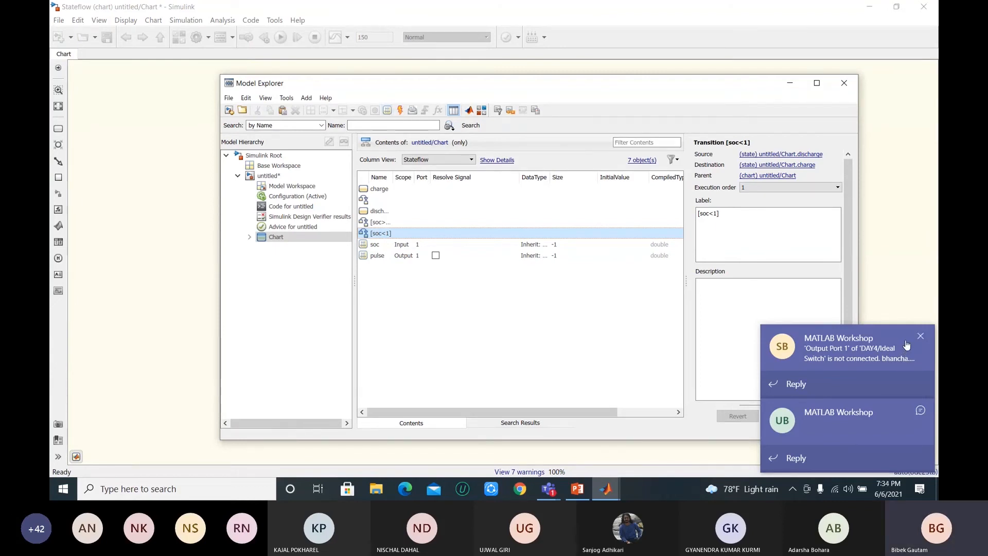
{"action": "left_click", "coordinate": [921, 336]}
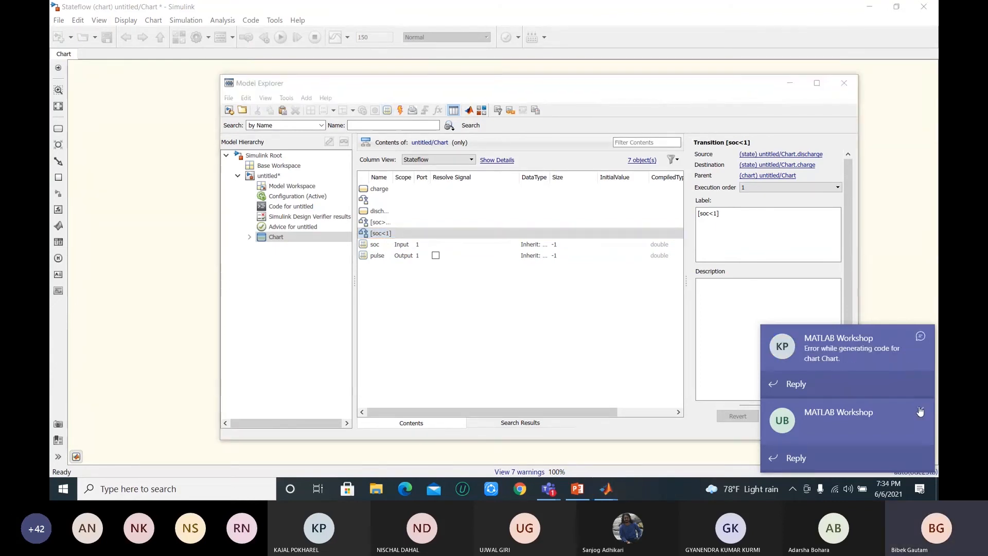
{"action": "left_click", "coordinate": [921, 411]}
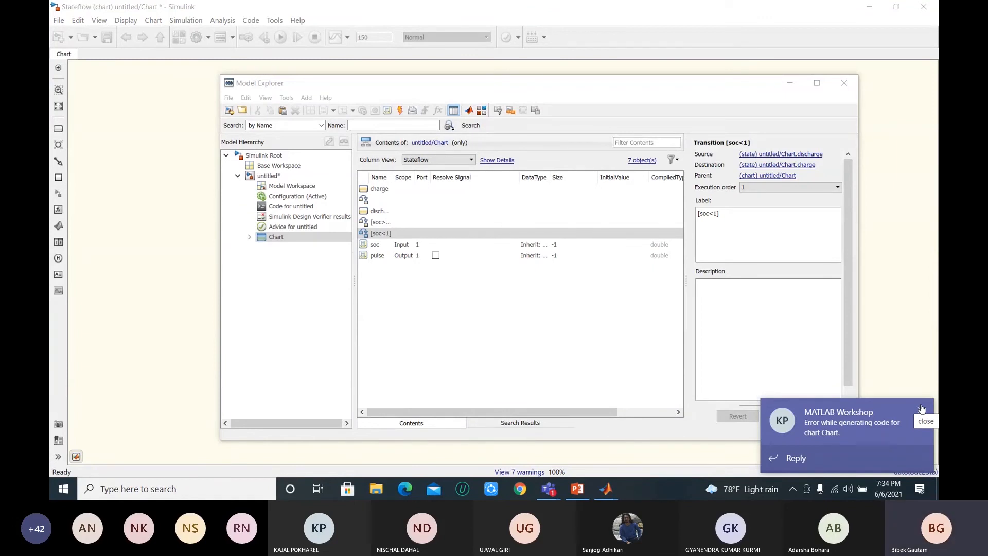
Step: Add a data object named sss to the chart and select it
{"action": "left_click", "coordinate": [403, 231]}
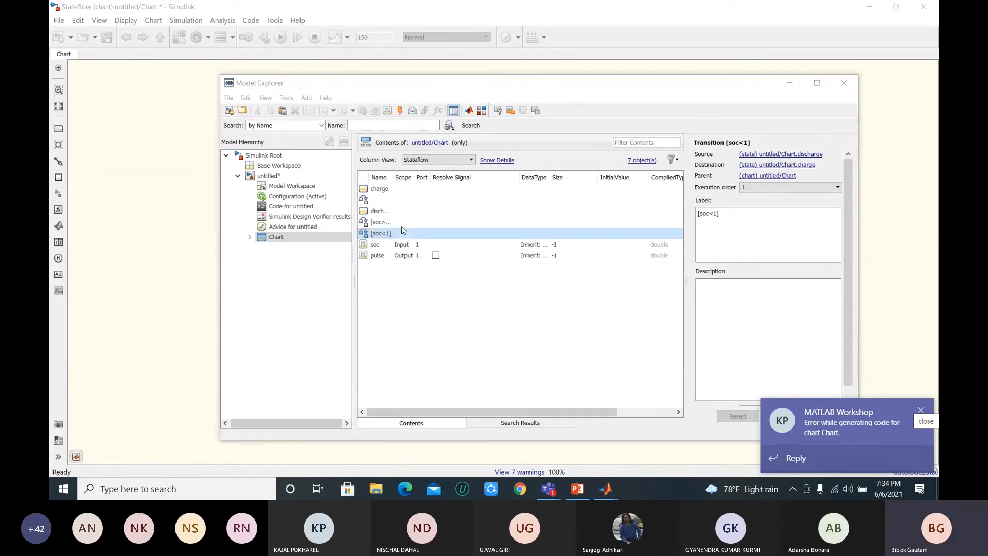
{"action": "left_click", "coordinate": [386, 110]}
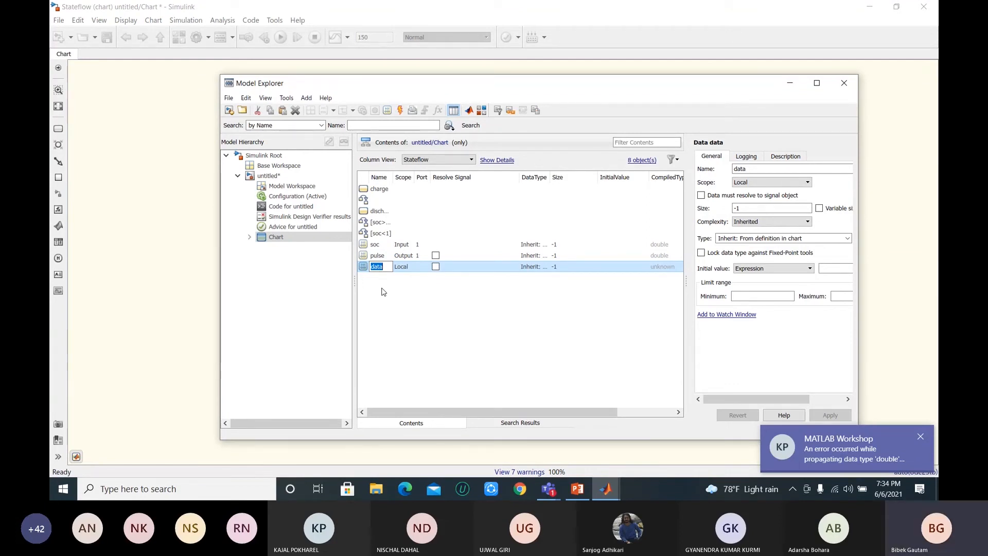
{"action": "type", "text": "sss"}
{"action": "left_click", "coordinate": [411, 316]}
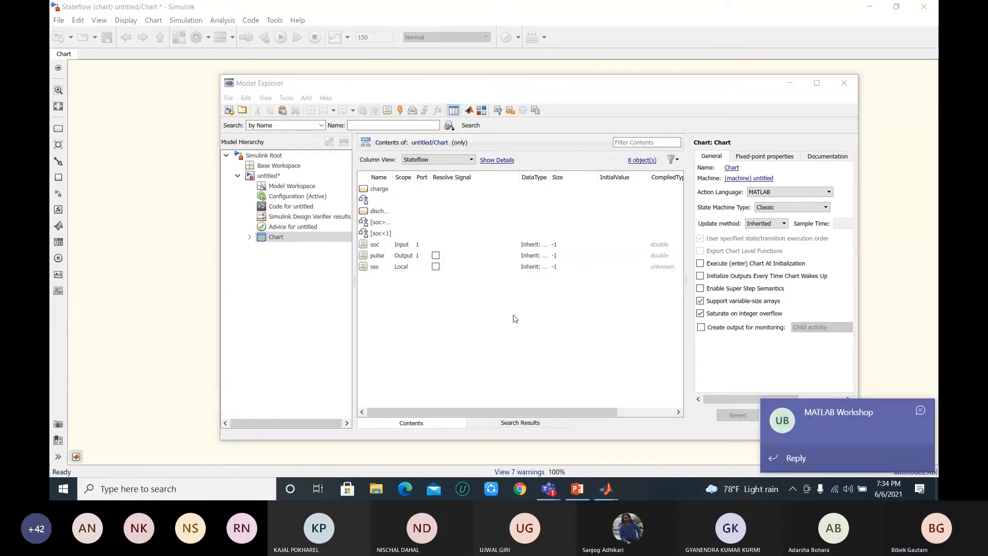
{"action": "left_click", "coordinate": [921, 411]}
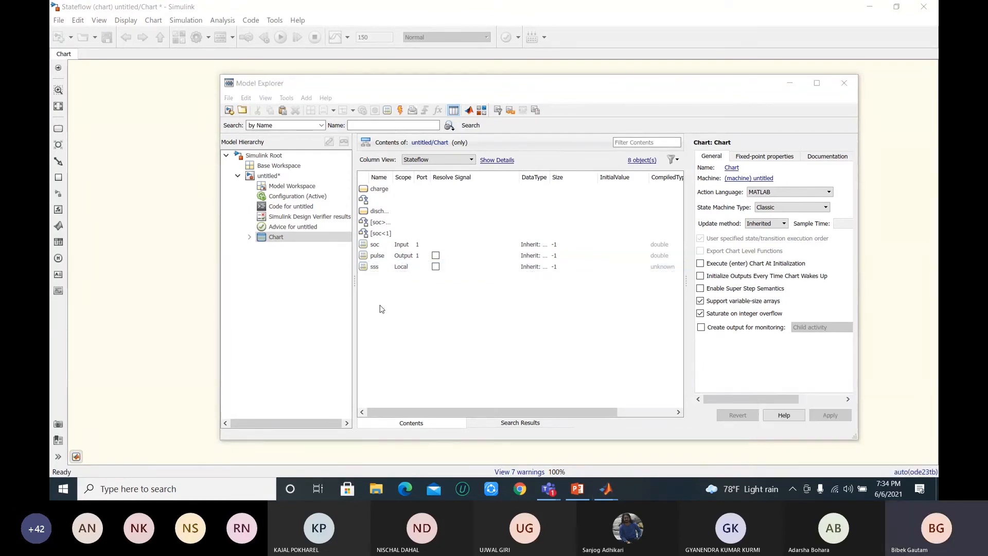
{"action": "left_click", "coordinate": [383, 268]}
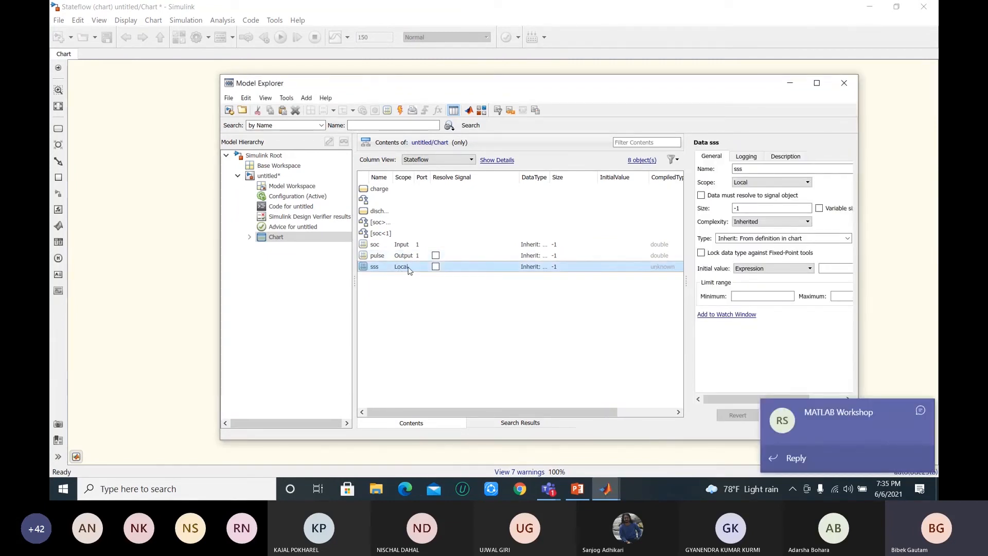
Step: Set the scope of the chart's data object sss to Output and show its available scope options
{"action": "left_click", "coordinate": [407, 268]}
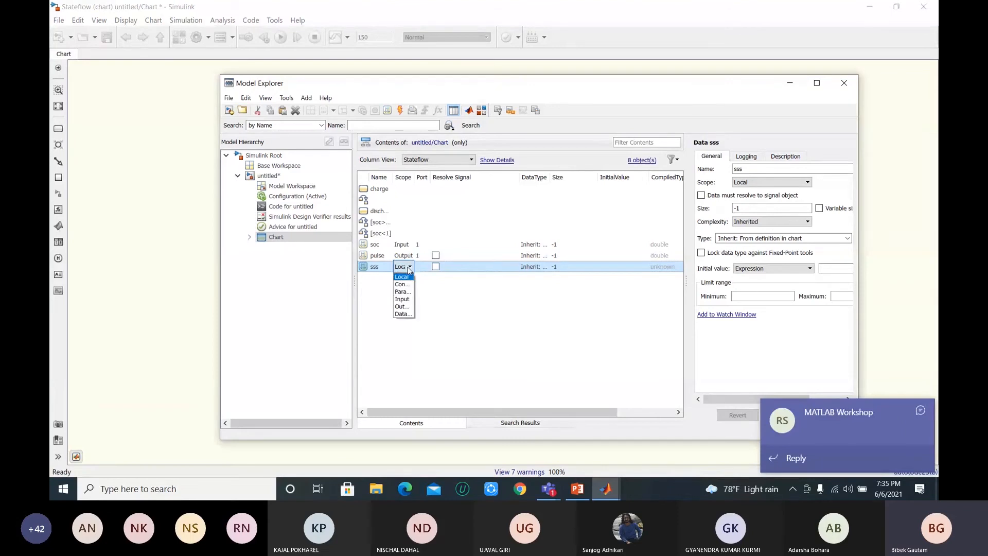
{"action": "left_click", "coordinate": [402, 306]}
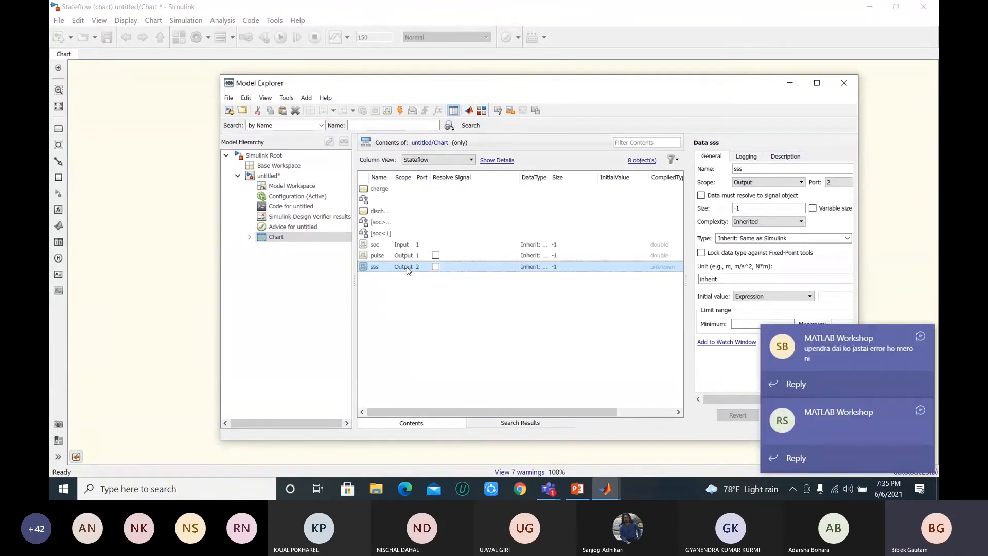
{"action": "left_click", "coordinate": [407, 267]}
{"action": "left_click", "coordinate": [464, 304]}
{"action": "left_click", "coordinate": [404, 319]}
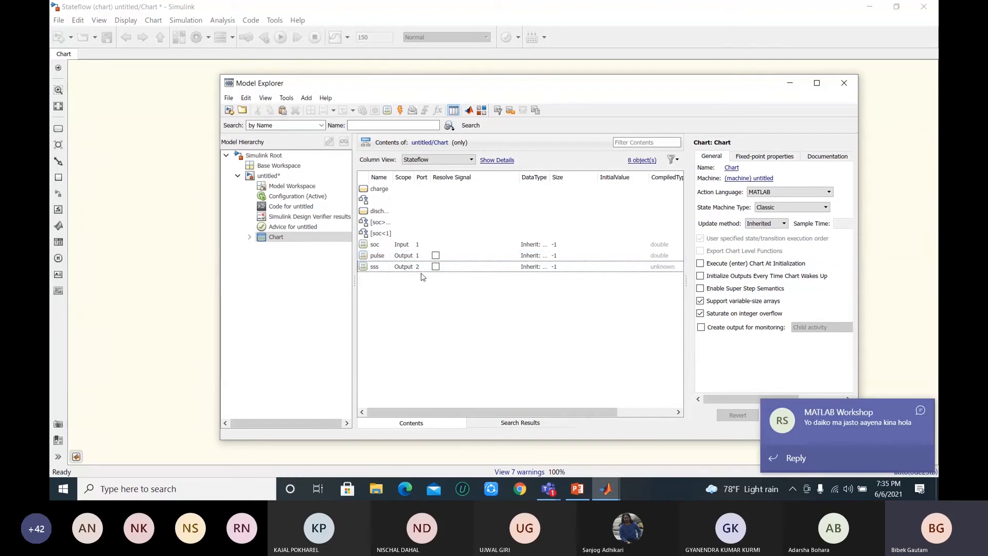
{"action": "left_click", "coordinate": [397, 267]}
{"action": "left_click", "coordinate": [397, 267]}
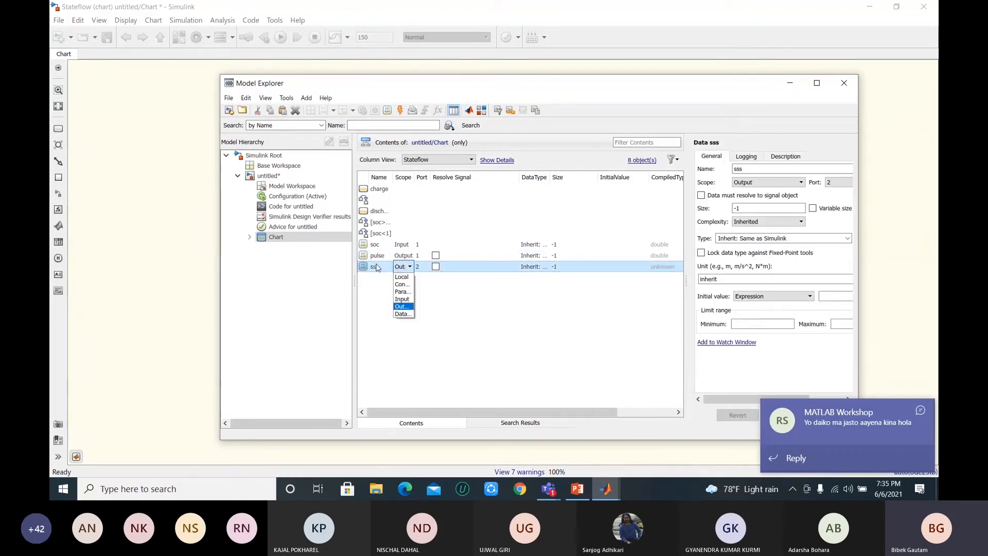
Step: Delete the data object sss from the chart and close the Model Explorer
{"action": "left_click", "coordinate": [377, 266]}
{"action": "key", "text": "Delete"}
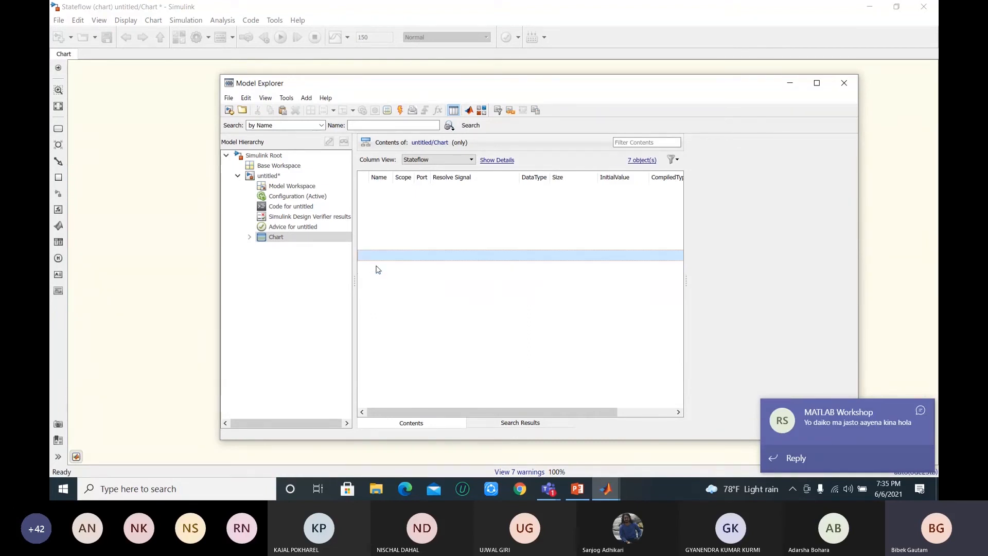
{"action": "left_click", "coordinate": [438, 291]}
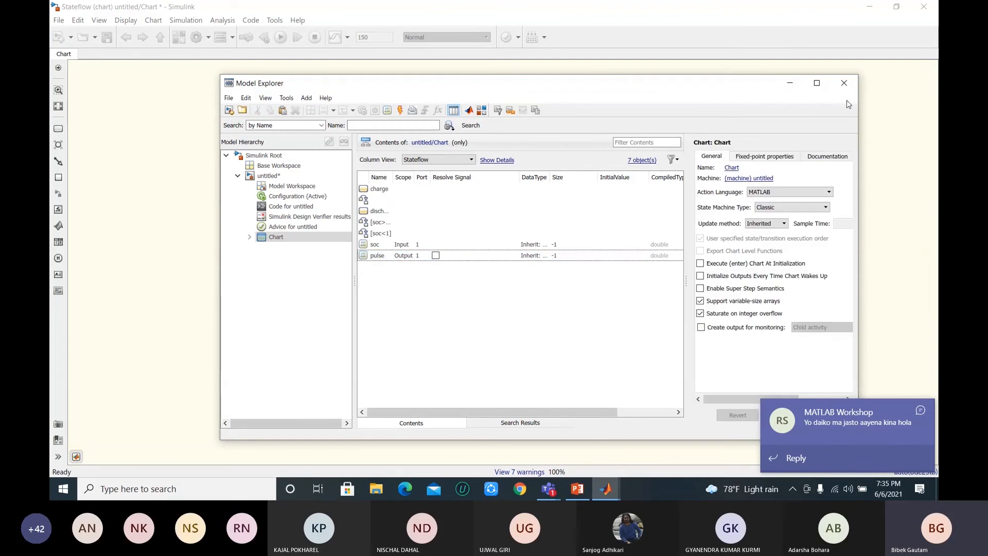
{"action": "left_click", "coordinate": [844, 83]}
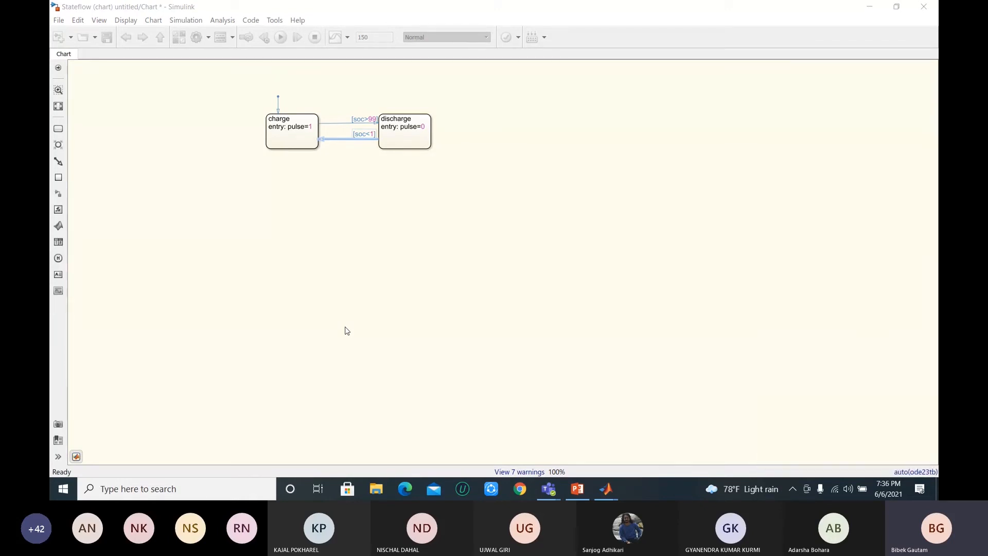
Step: Open the Model Explorer from the chart, view the Base Workspace and the chart's contents, and close it
{"action": "left_click", "coordinate": [233, 120]}
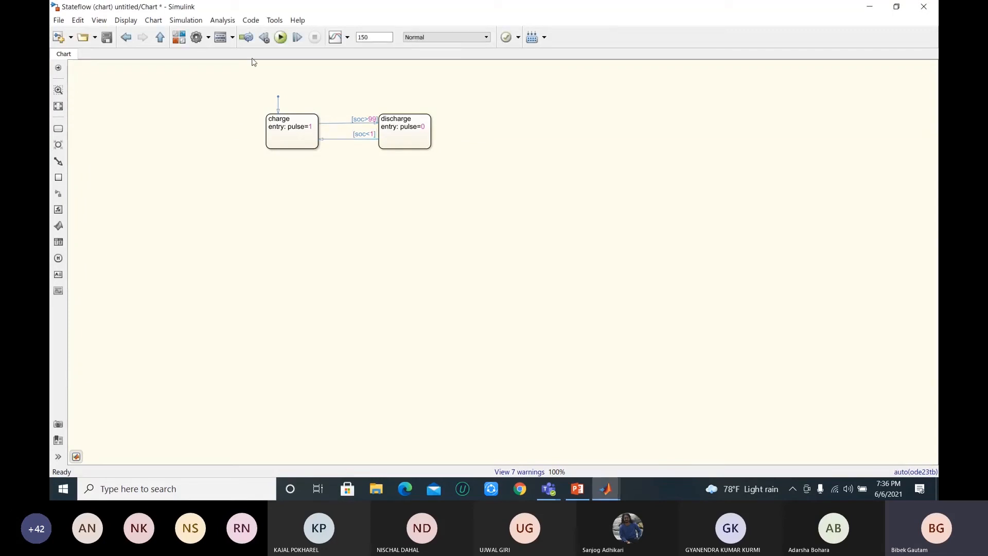
{"action": "left_click", "coordinate": [232, 38]}
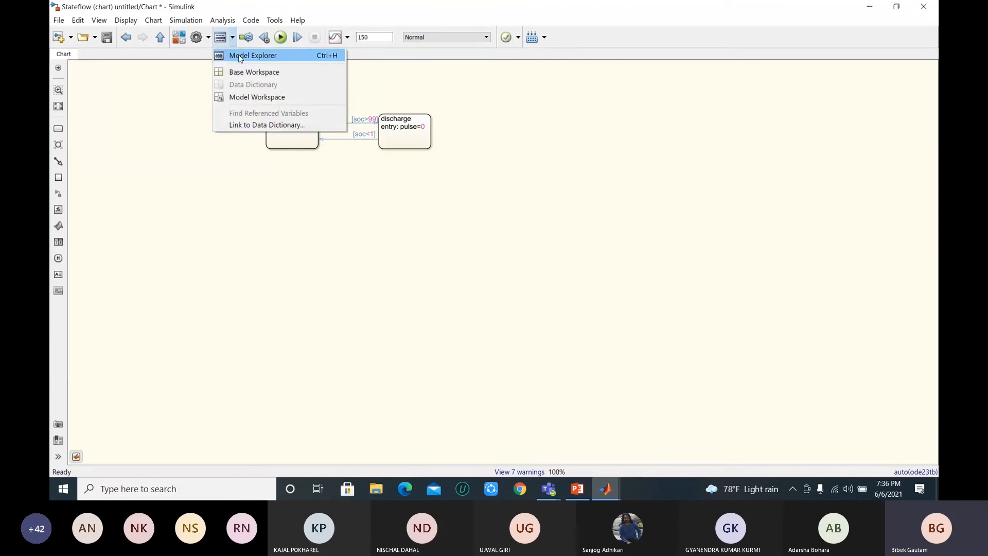
{"action": "left_click", "coordinate": [239, 55]}
{"action": "left_click", "coordinate": [282, 165]}
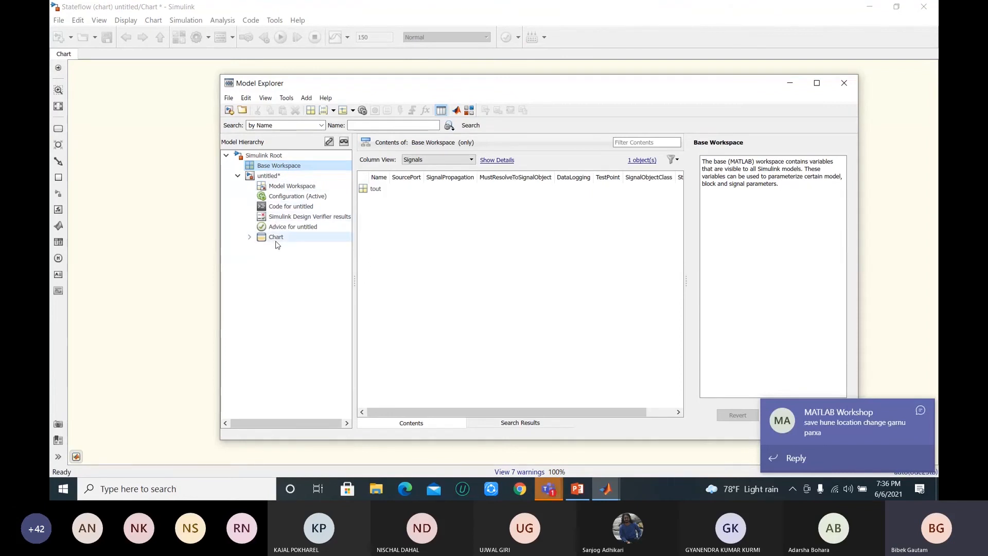
{"action": "left_click", "coordinate": [276, 238]}
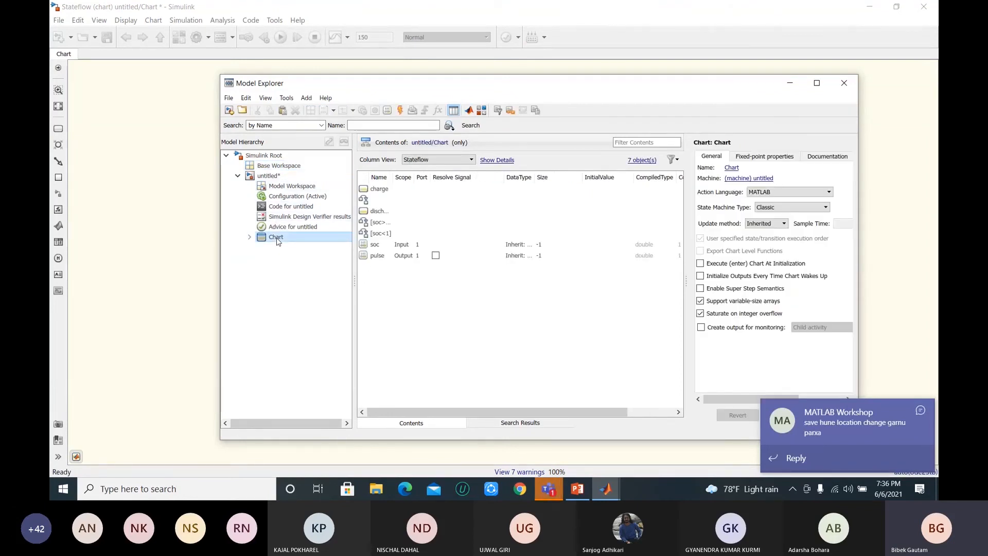
{"action": "left_click", "coordinate": [844, 83]}
Step: Reopen the Model Explorer and view the contents of the untitled model, its Model Workspace and the Chart
{"action": "left_click", "coordinate": [232, 37]}
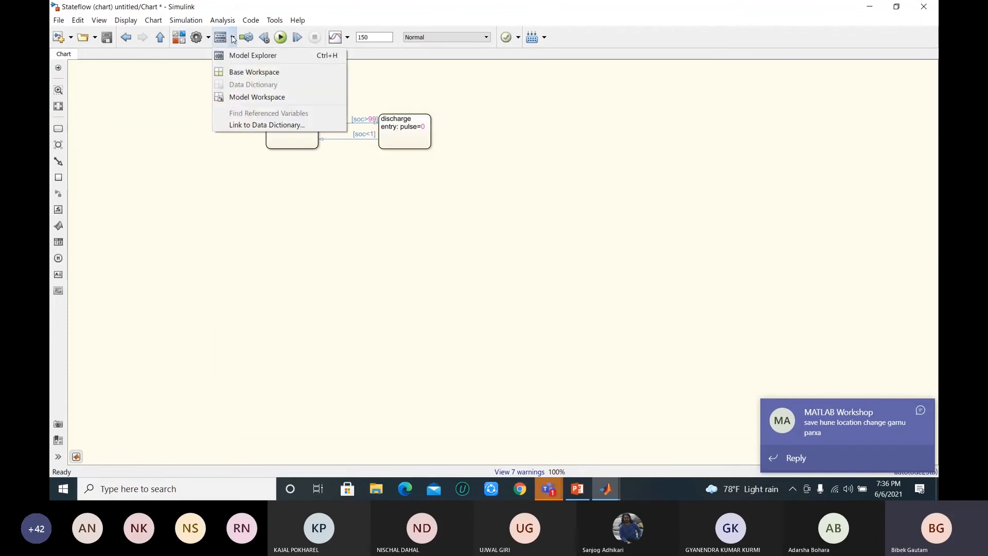
{"action": "left_click", "coordinate": [238, 57]}
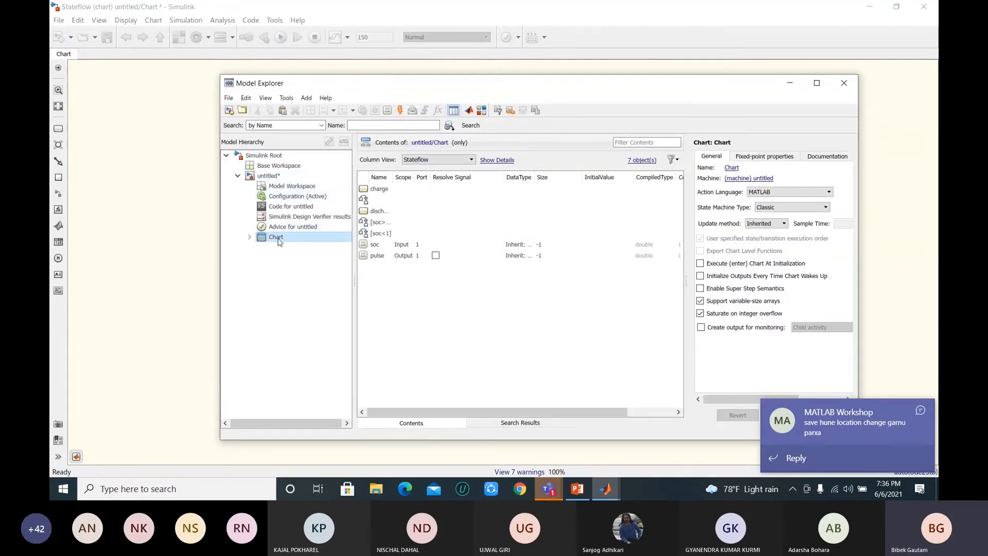
{"action": "left_click", "coordinate": [268, 176]}
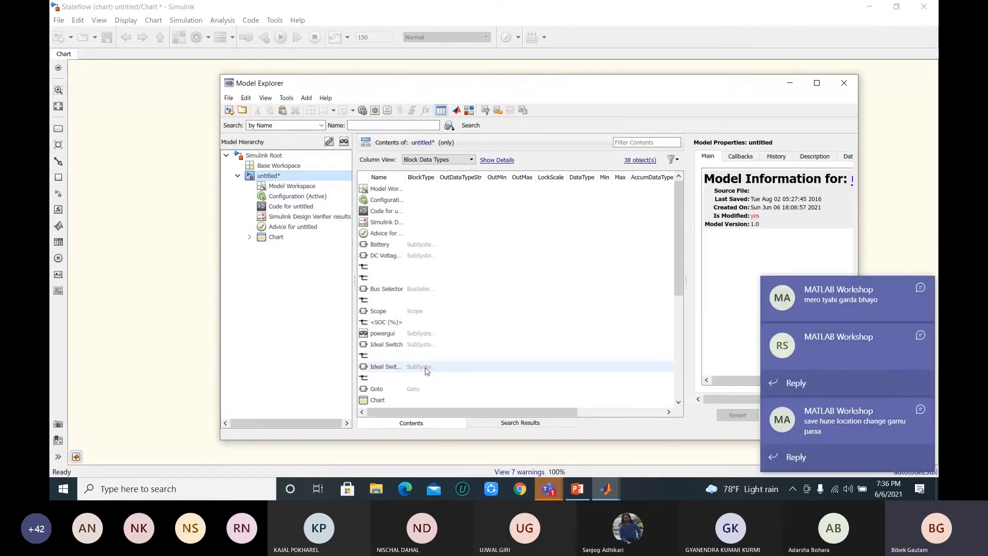
{"action": "left_click", "coordinate": [288, 187]}
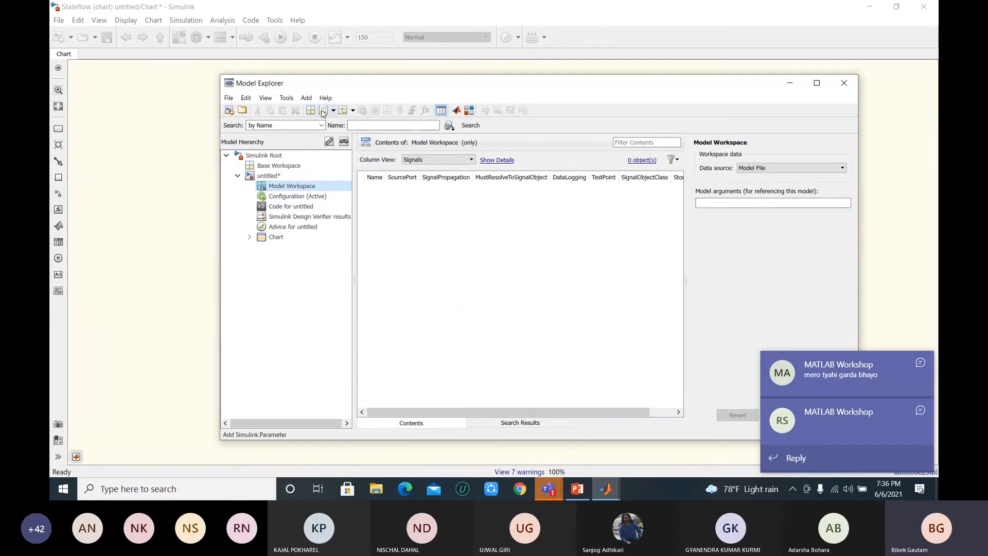
{"action": "left_click", "coordinate": [281, 238]}
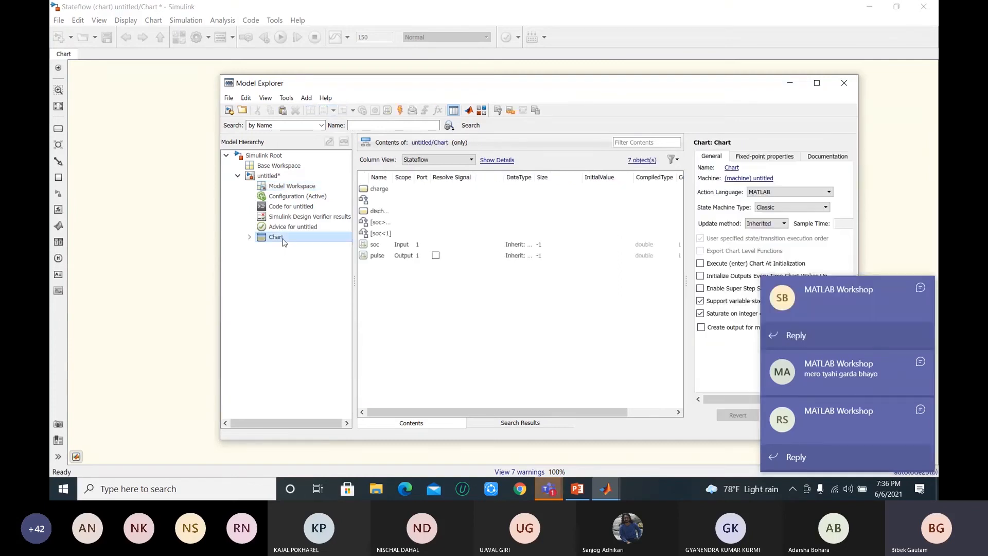
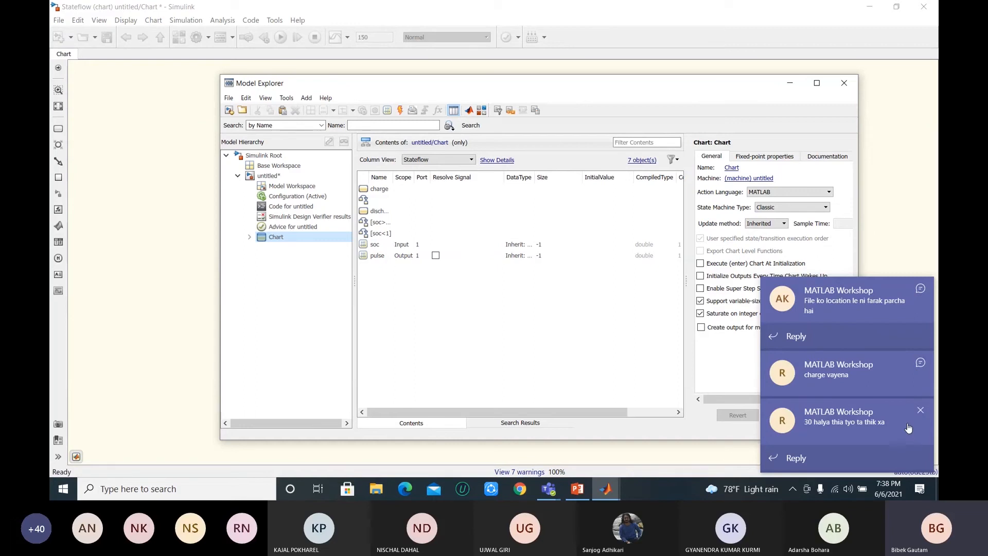
Step: Dismiss the MATLAB Workshop chat notifications covering the Model Explorer
{"action": "left_click", "coordinate": [924, 413]}
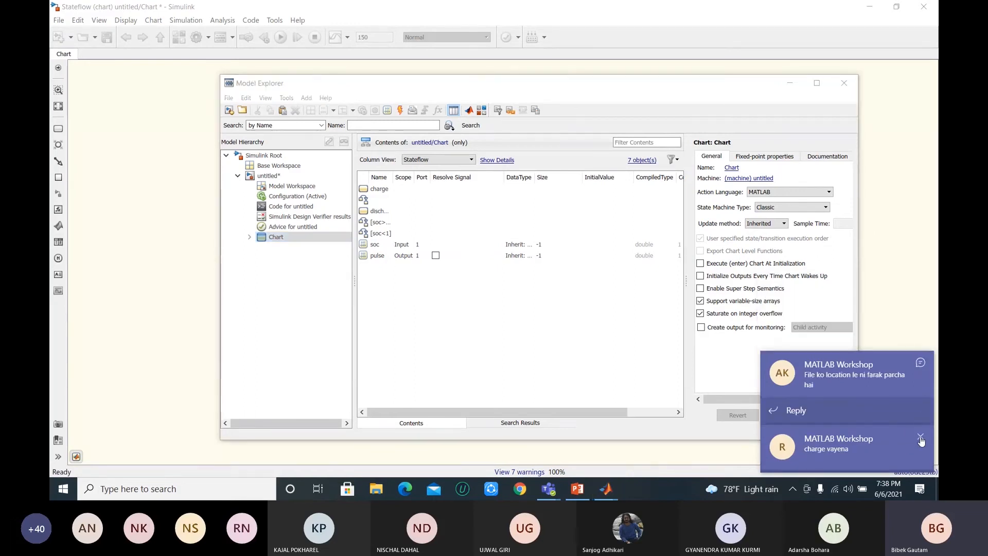
{"action": "left_click", "coordinate": [921, 435]}
{"action": "left_click", "coordinate": [921, 412]}
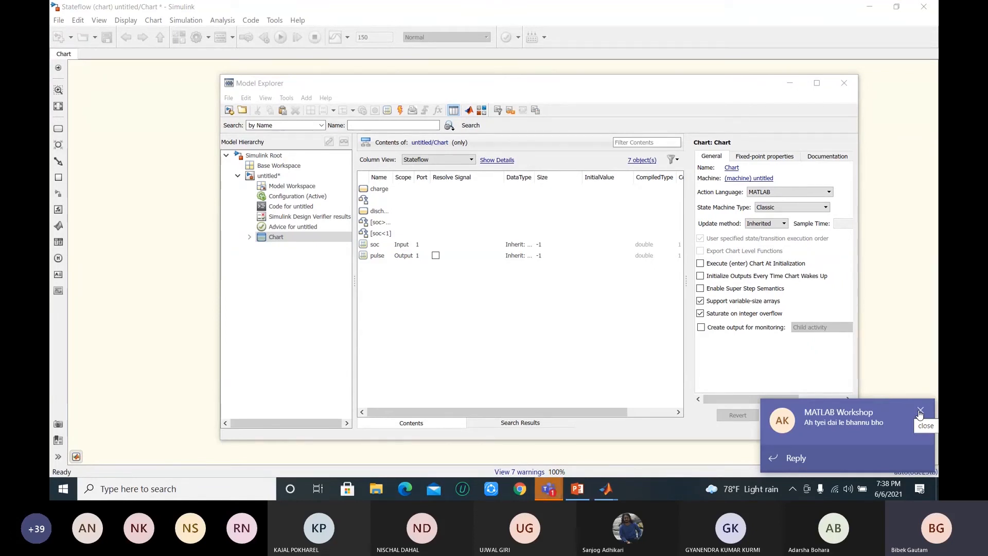
{"action": "left_click", "coordinate": [921, 411]}
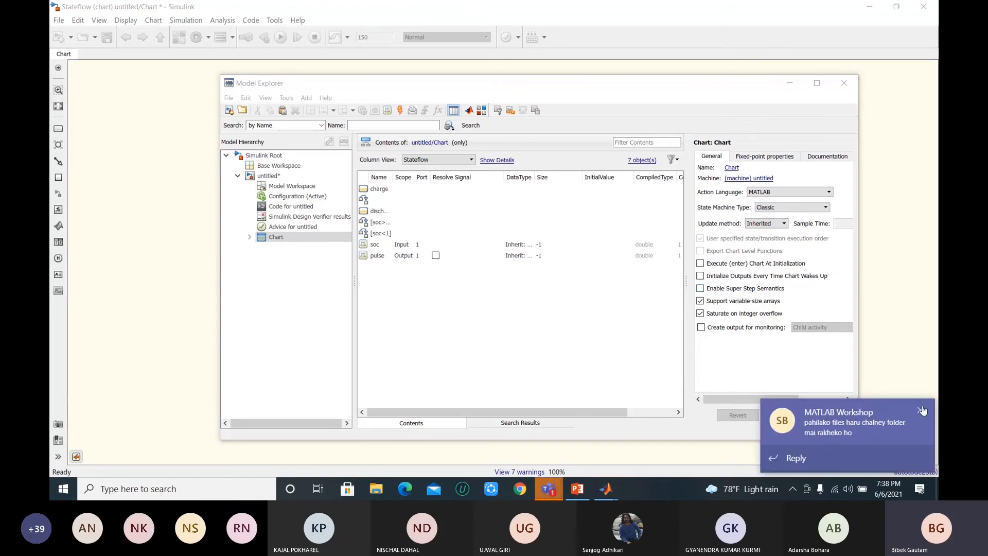
{"action": "left_click", "coordinate": [923, 411]}
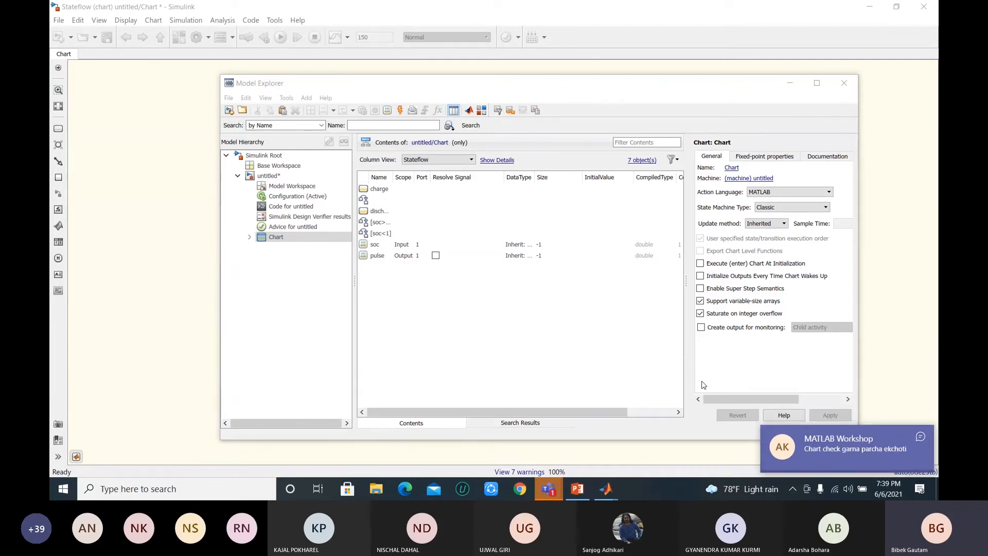
{"action": "mouse_move", "coordinate": [921, 438]}
{"action": "left_click", "coordinate": [921, 438]}
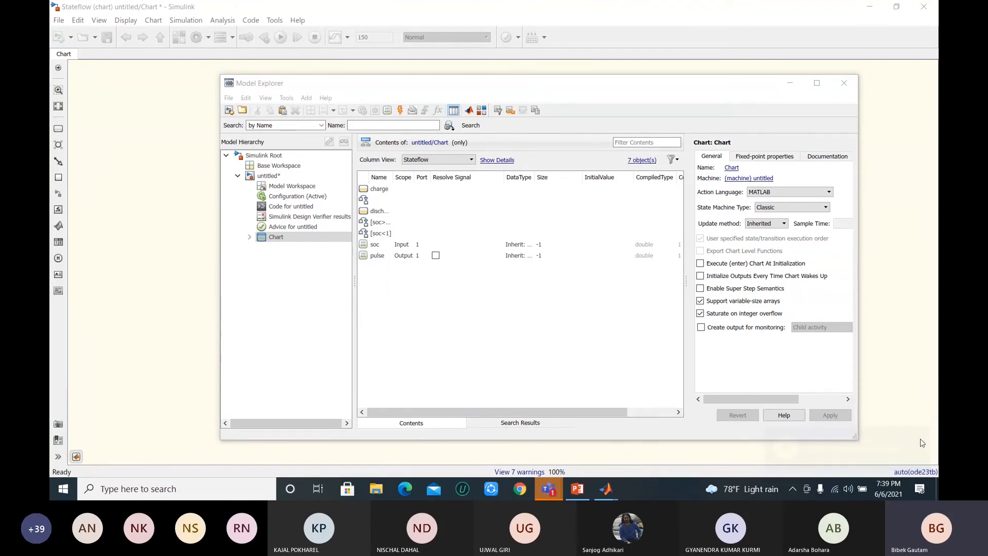
Step: Close the Model Explorer, return to the top-level model and view the battery's SOC curve in the Scope
{"action": "left_click", "coordinate": [845, 85]}
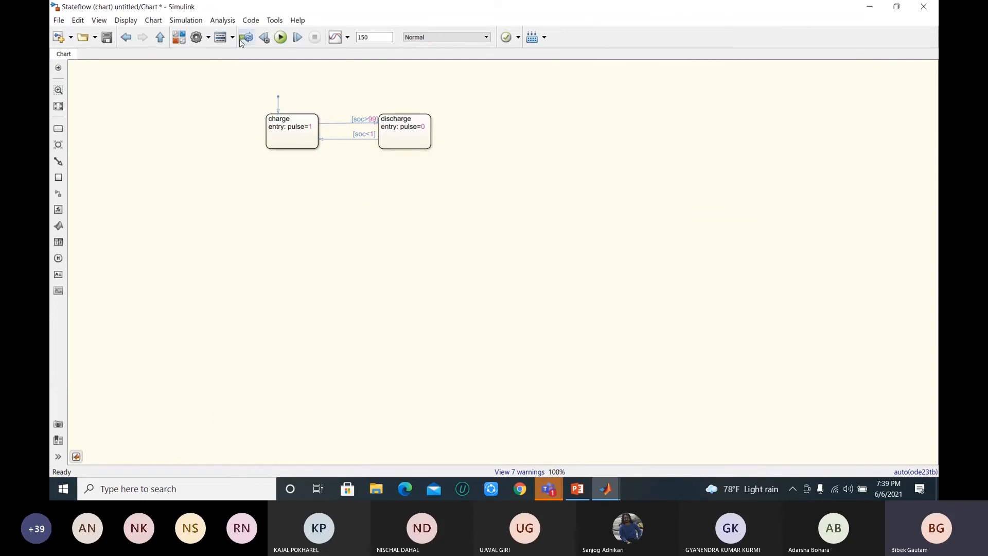
{"action": "key", "text": "Escape"}
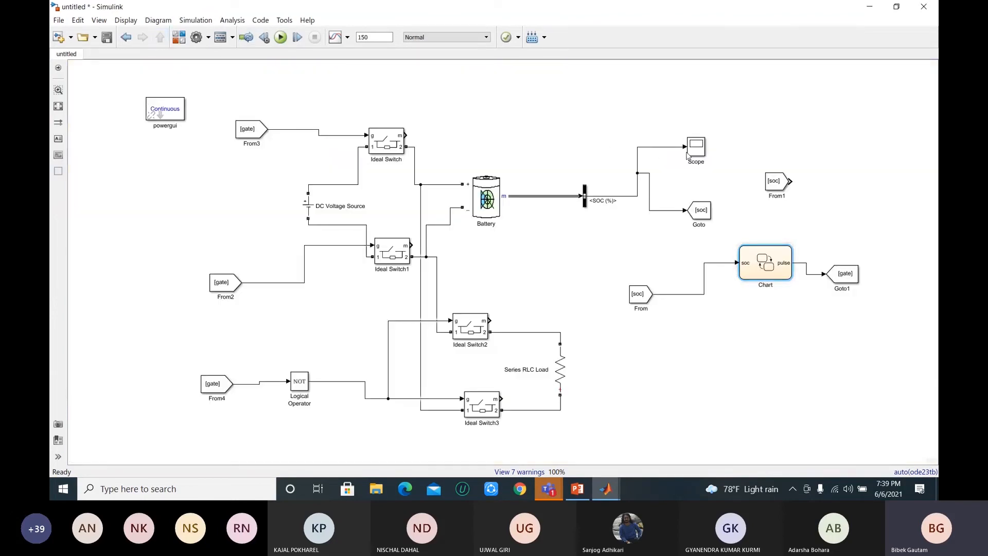
{"action": "double_click", "coordinate": [700, 152]}
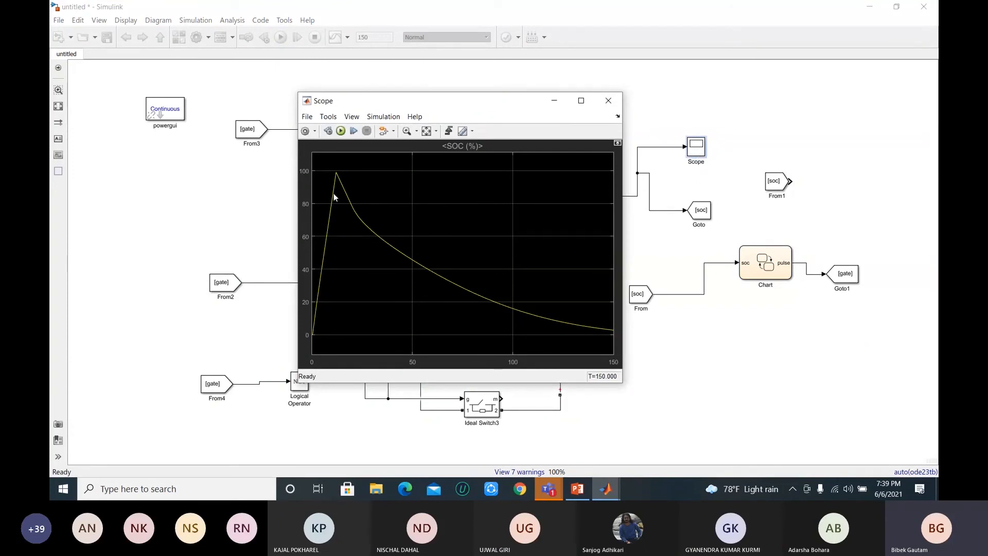
{"action": "left_click", "coordinate": [924, 413]}
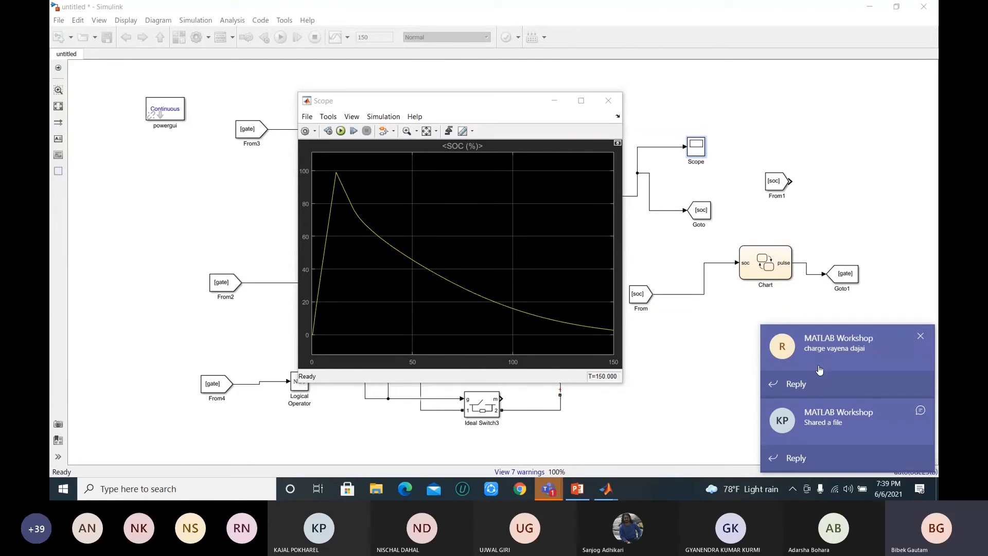
Step: Open the Chart and examine its charge and discharge states, dismissing the chat notifications
{"action": "double_click", "coordinate": [766, 263]}
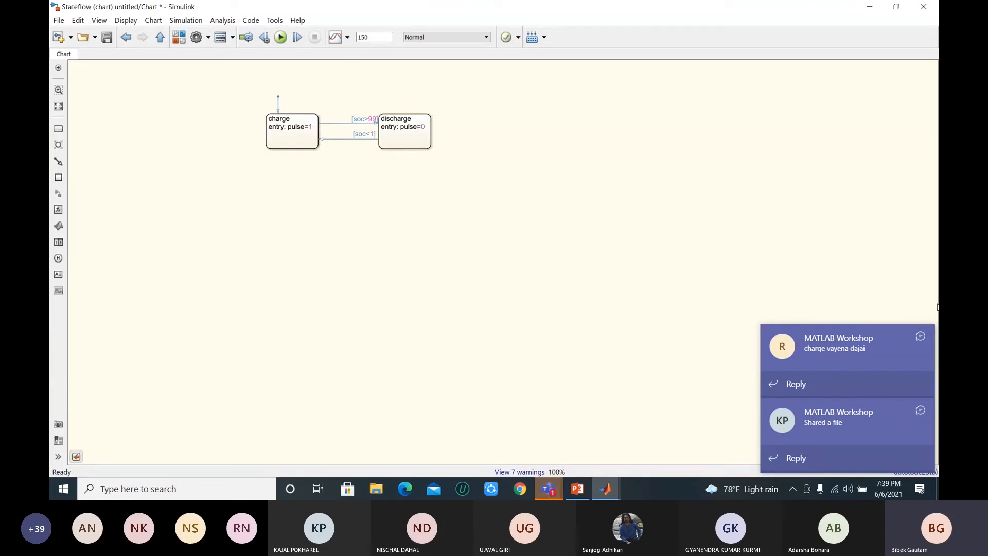
{"action": "left_click", "coordinate": [921, 410]}
{"action": "left_click", "coordinate": [279, 132]}
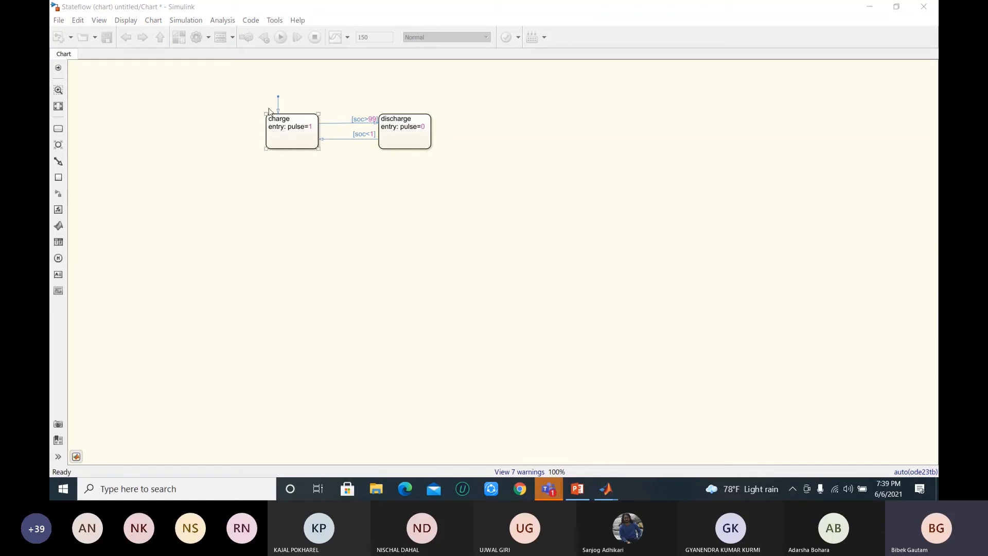
{"action": "left_click", "coordinate": [205, 82]}
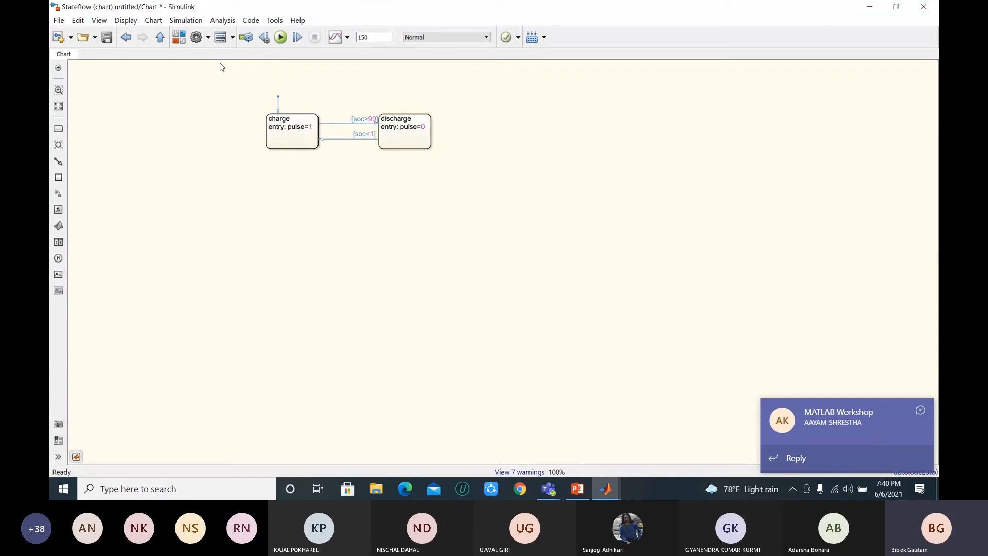
{"action": "left_click", "coordinate": [922, 409]}
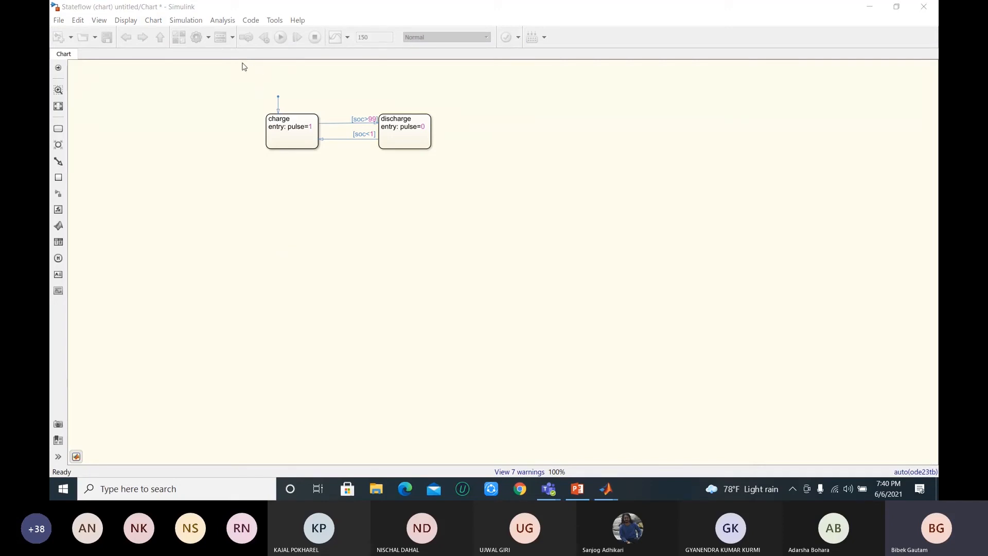
{"action": "left_click", "coordinate": [179, 62]}
Step: Return to the top-level model and view the block parameters of Ideal Switch, including its initial state
{"action": "left_click", "coordinate": [160, 38]}
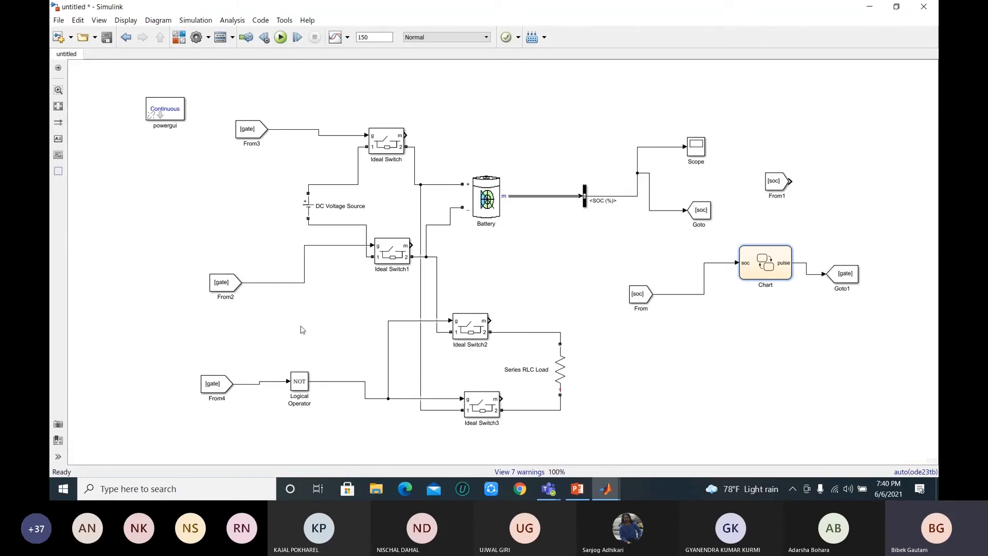
{"action": "left_click", "coordinate": [397, 143]}
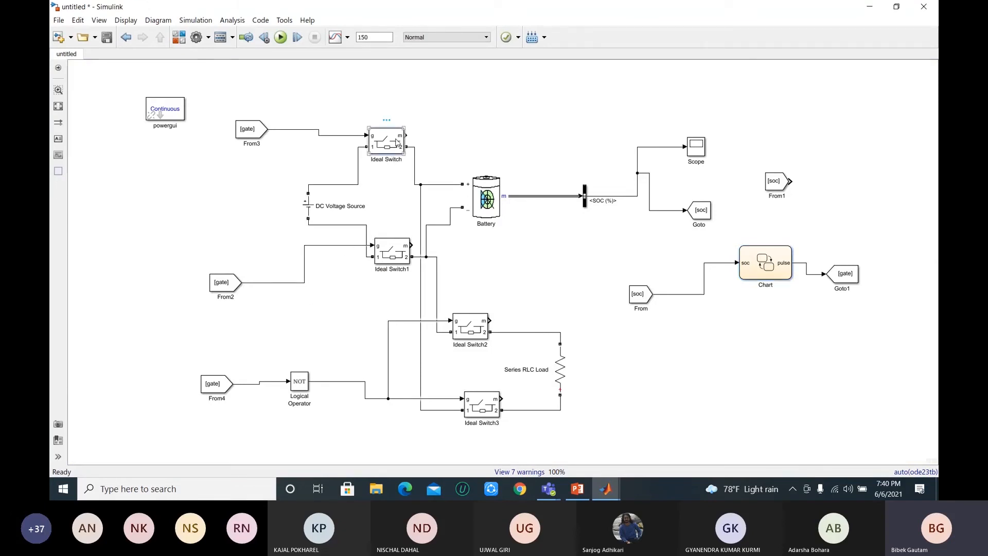
{"action": "double_click", "coordinate": [396, 143]}
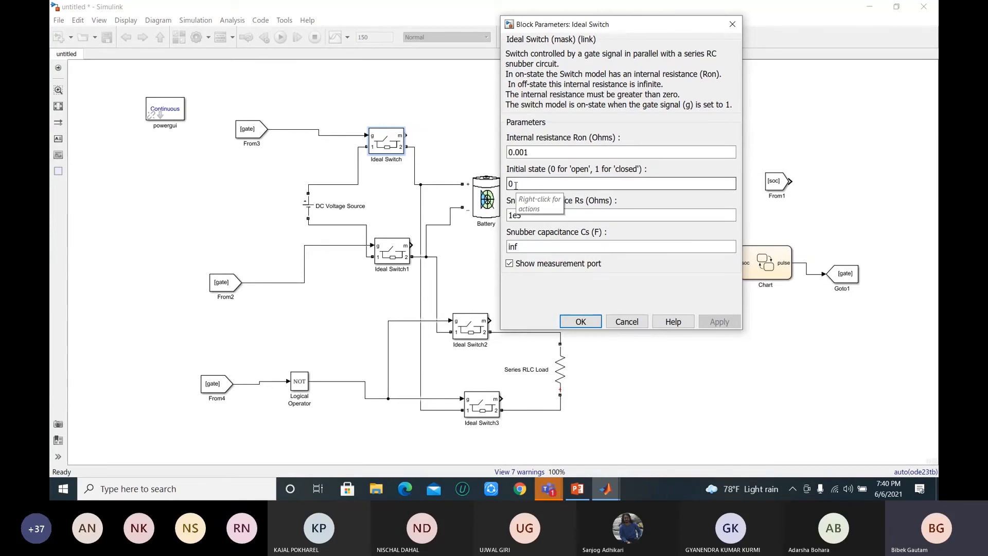
{"action": "left_click", "coordinate": [733, 28]}
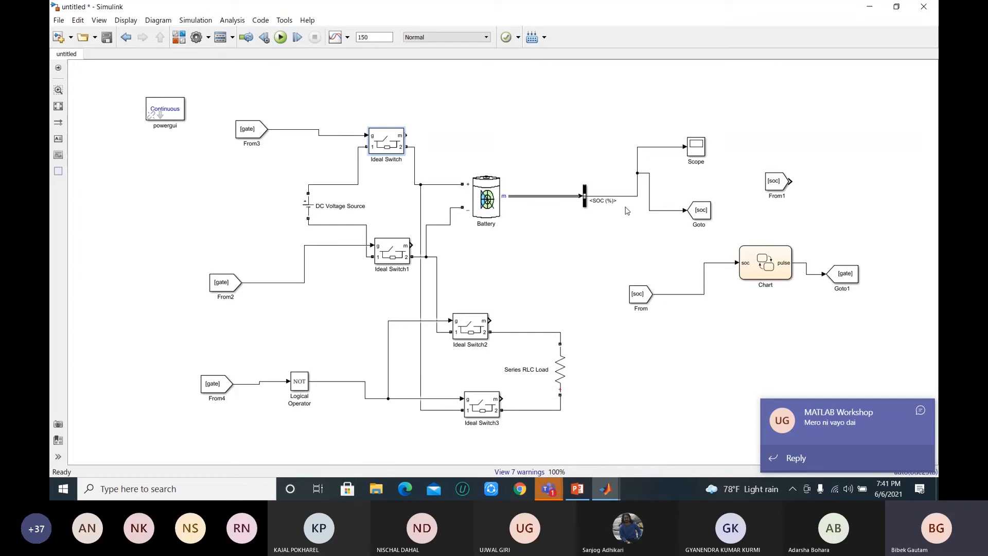
Step: View the block parameters of the DC Voltage Source and close them without changes
{"action": "left_click", "coordinate": [487, 206]}
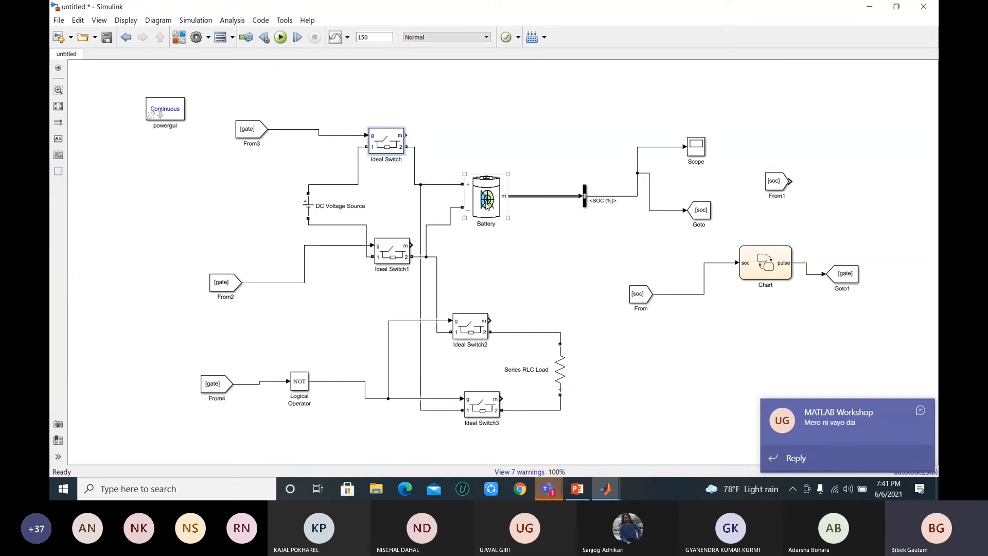
{"action": "left_click", "coordinate": [308, 209]}
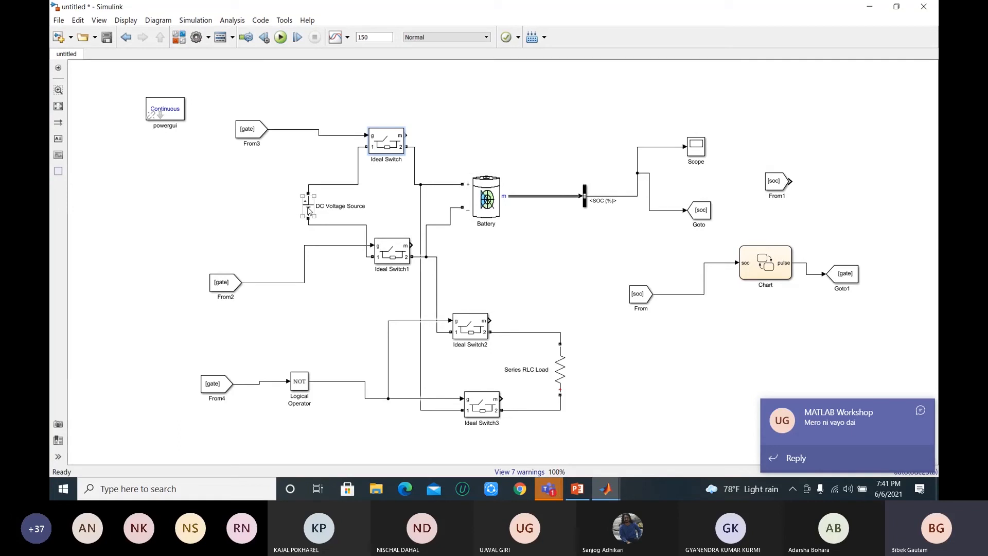
{"action": "double_click", "coordinate": [308, 208]}
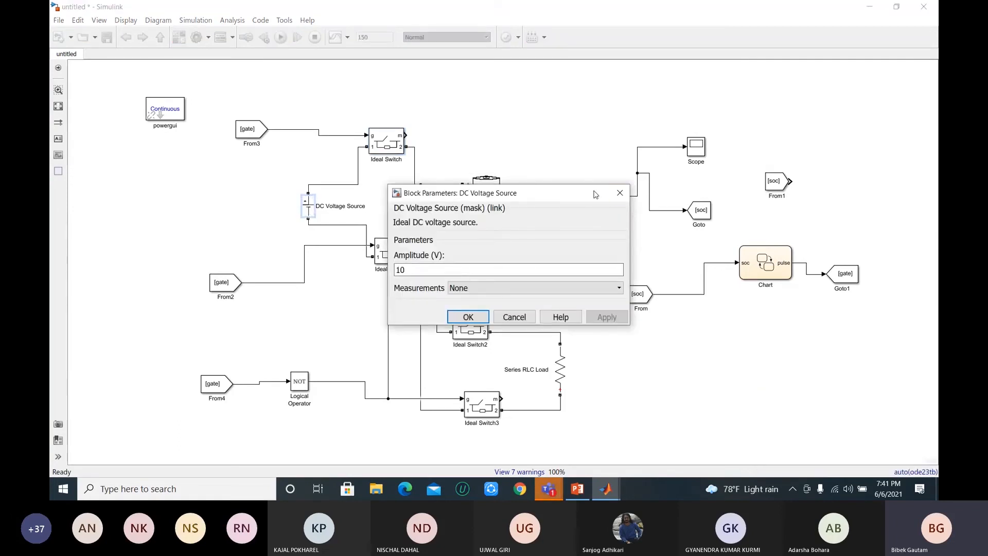
{"action": "left_click", "coordinate": [620, 193]}
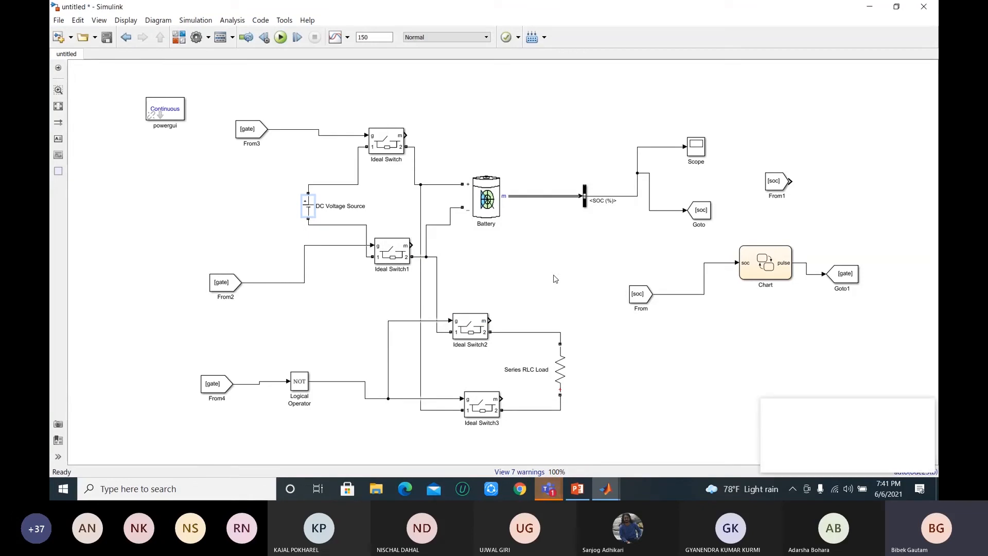
Step: Reopen the Chart, show its contents in the Model Explorer and dismiss the chat notifications
{"action": "left_click", "coordinate": [763, 272]}
{"action": "double_click", "coordinate": [764, 264]}
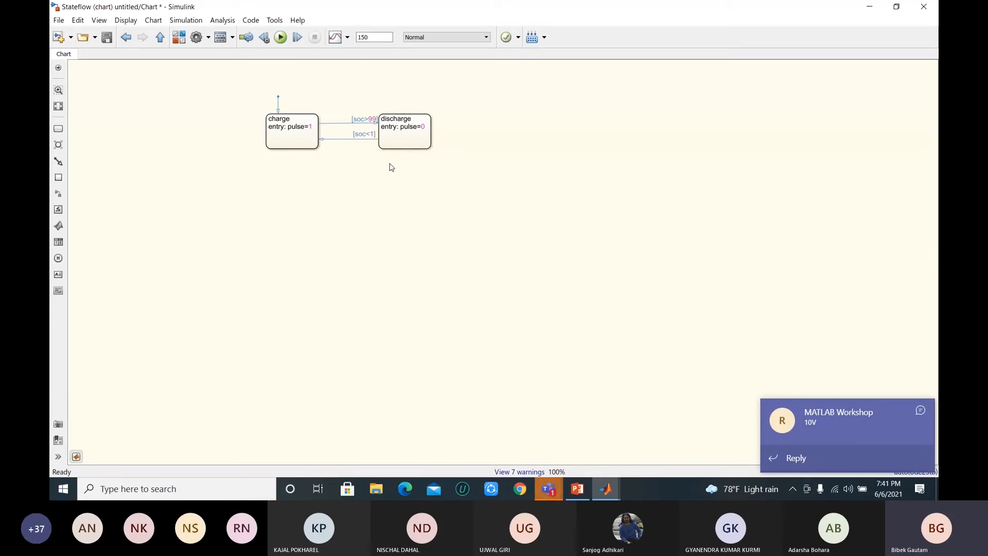
{"action": "left_click", "coordinate": [232, 38]}
{"action": "left_click", "coordinate": [241, 57]}
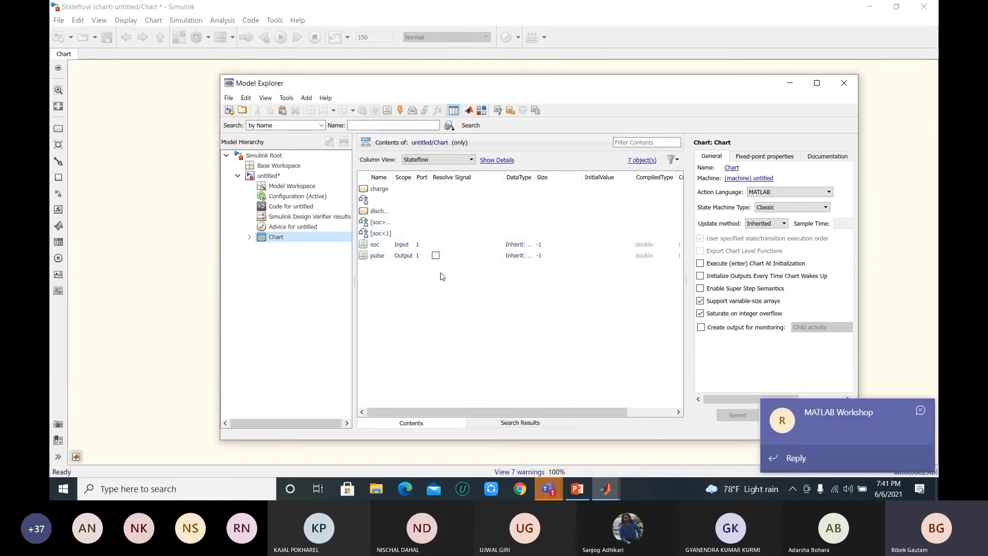
{"action": "left_click", "coordinate": [925, 411]}
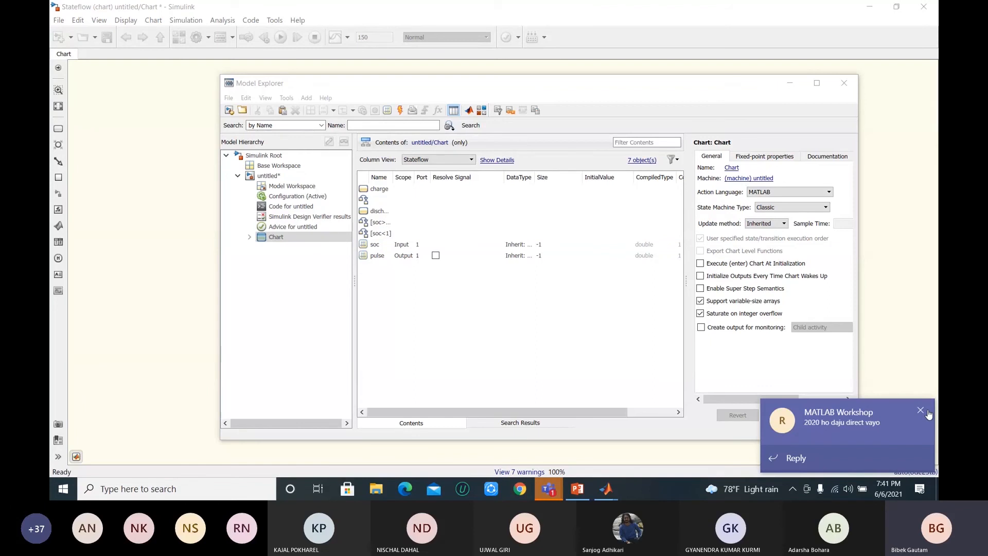
{"action": "left_click", "coordinate": [921, 411]}
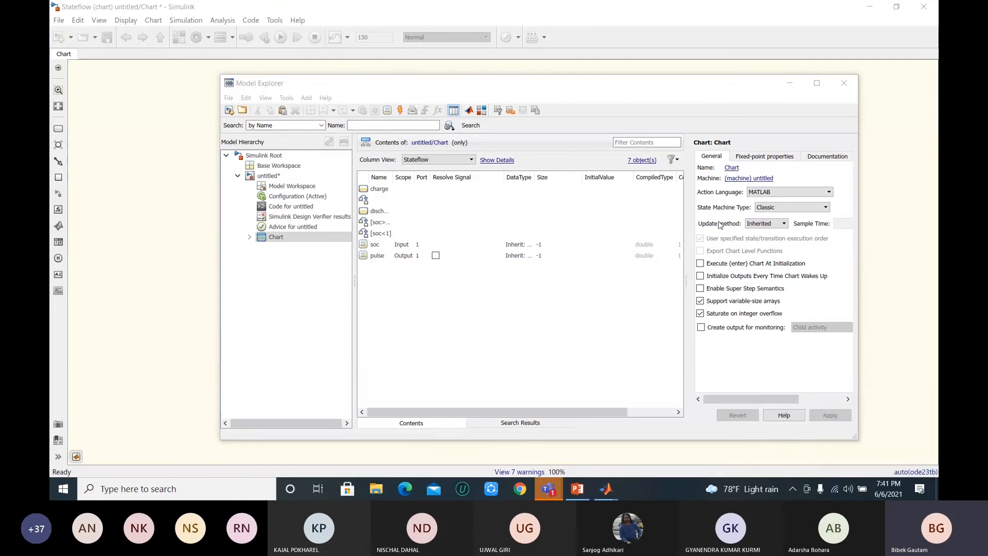
Step: Show the update method options available for the chart, keeping Inherited
{"action": "left_click", "coordinate": [783, 225]}
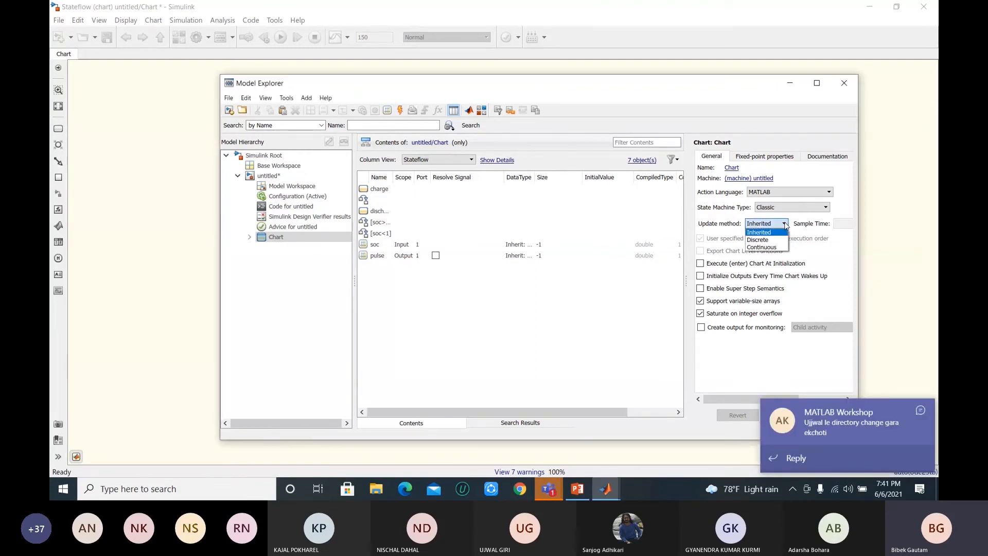
{"action": "left_click", "coordinate": [786, 225]}
{"action": "left_click", "coordinate": [786, 227]}
{"action": "left_click", "coordinate": [787, 223]}
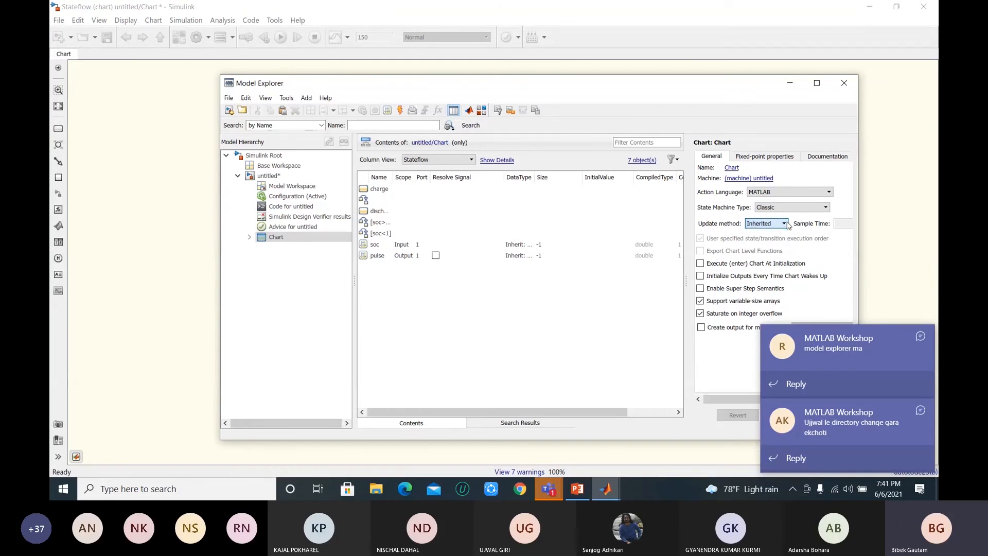
Step: View the chart's fixed-point properties and documentation, and return to its general properties
{"action": "left_click", "coordinate": [766, 160]}
{"action": "left_click", "coordinate": [813, 158]}
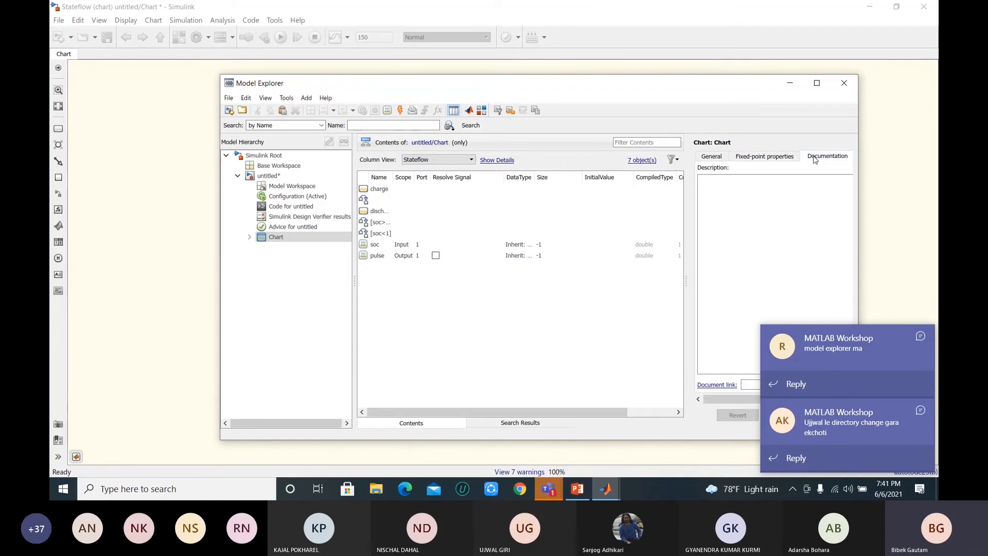
{"action": "left_click", "coordinate": [714, 157]}
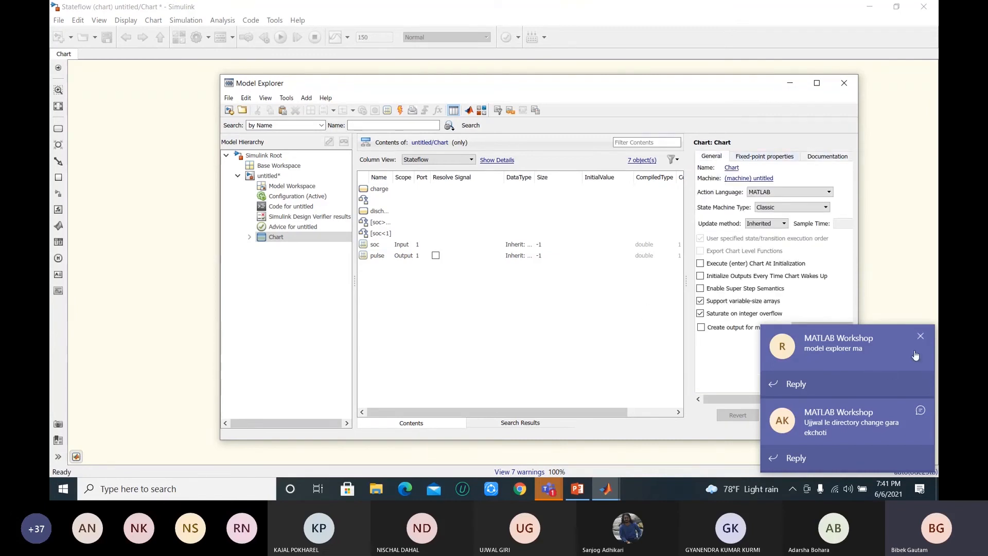
{"action": "left_click", "coordinate": [921, 411]}
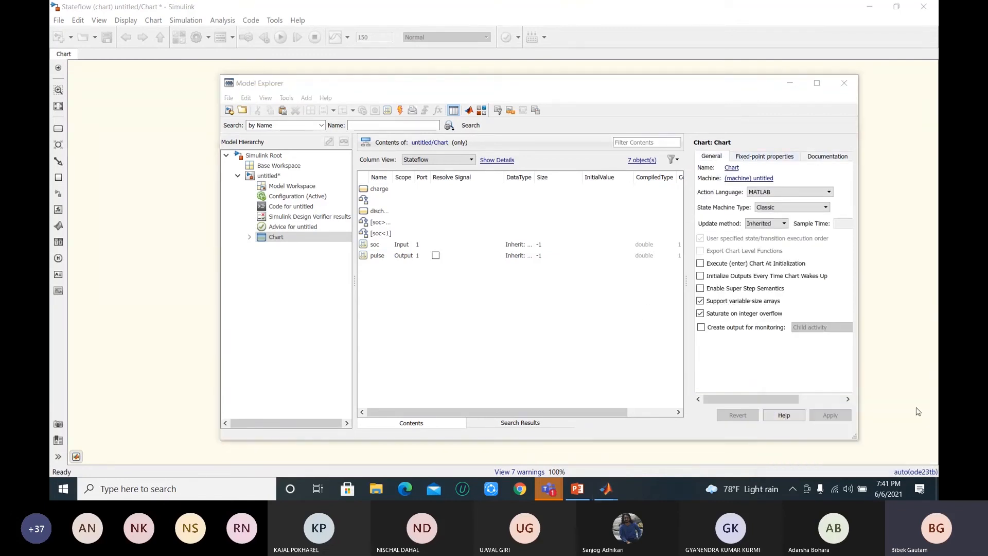
{"action": "left_click", "coordinate": [597, 337]}
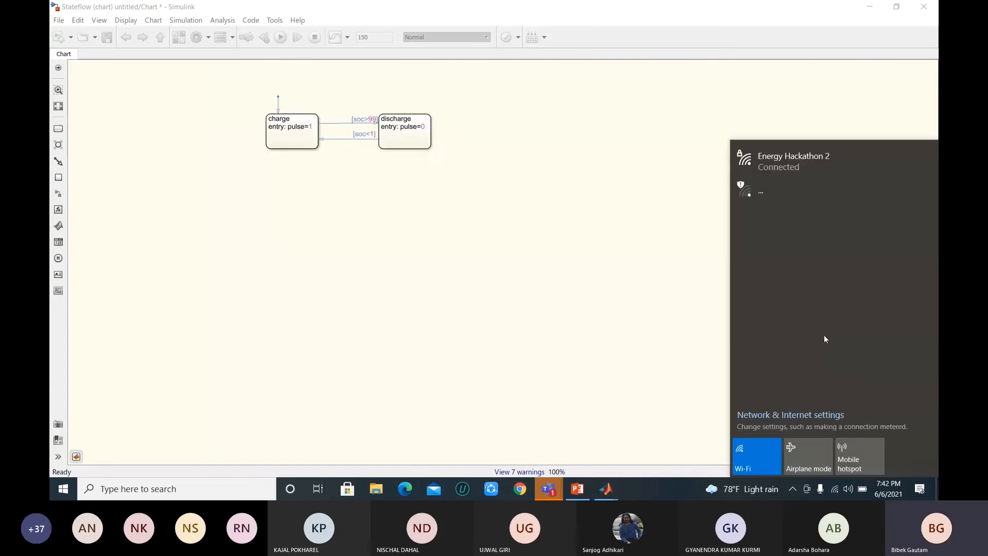
{"action": "left_click", "coordinate": [618, 252]}
Step: Switch to the MATLAB Workshop meeting window in Teams, and on to BMS presentation.pptx in PowerPoint
{"action": "mouse_move", "coordinate": [561, 490]}
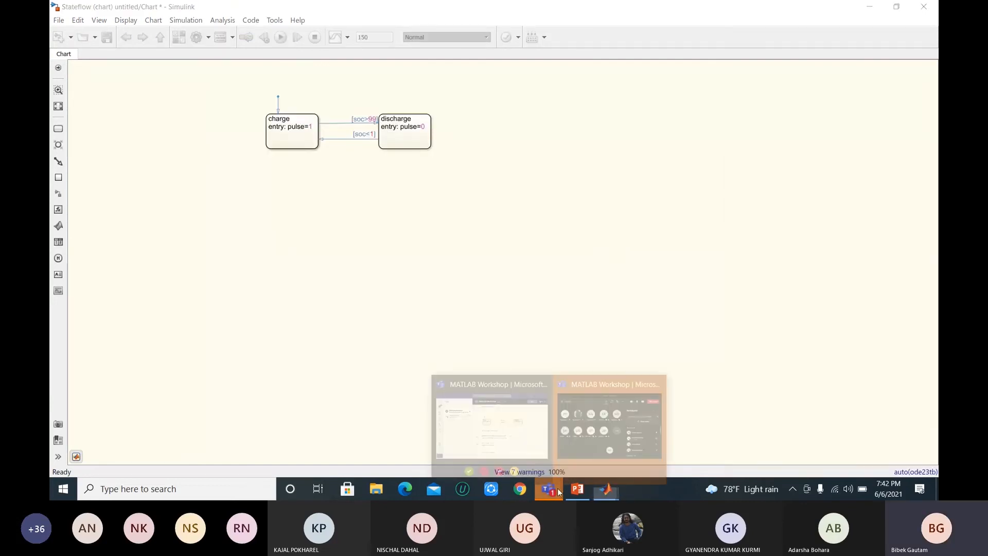
{"action": "left_click", "coordinate": [582, 416]}
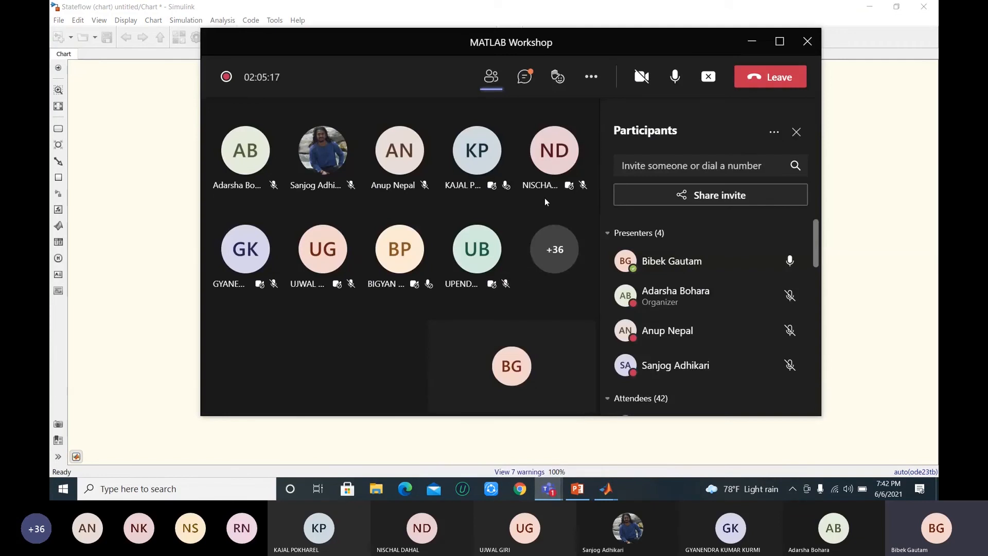
{"action": "mouse_move", "coordinate": [578, 489]}
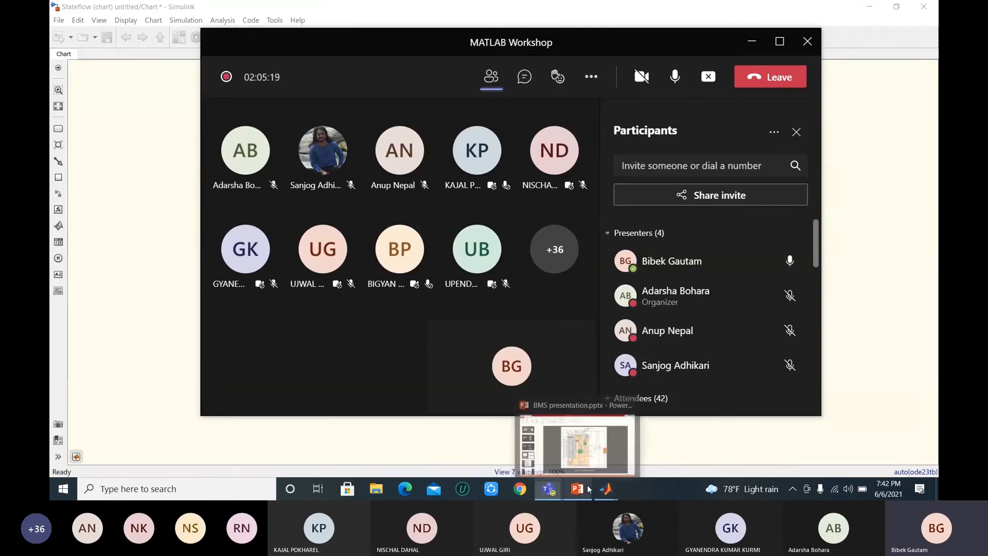
{"action": "mouse_move", "coordinate": [609, 492]}
{"action": "left_click", "coordinate": [579, 491]}
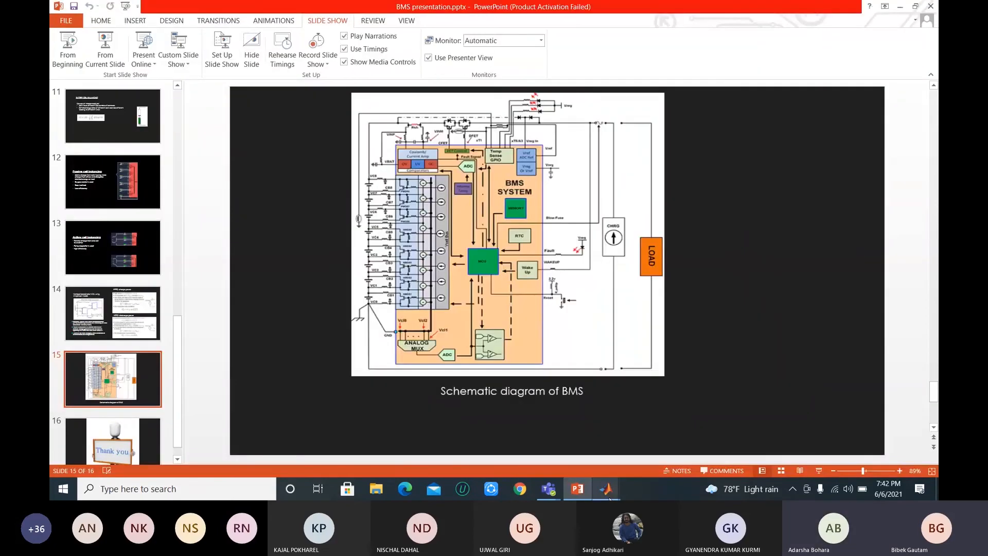
Step: Return to Simulink, go up from the chart to the top-level model, and view the battery SOC curve in the Scope
{"action": "mouse_move", "coordinate": [610, 498]}
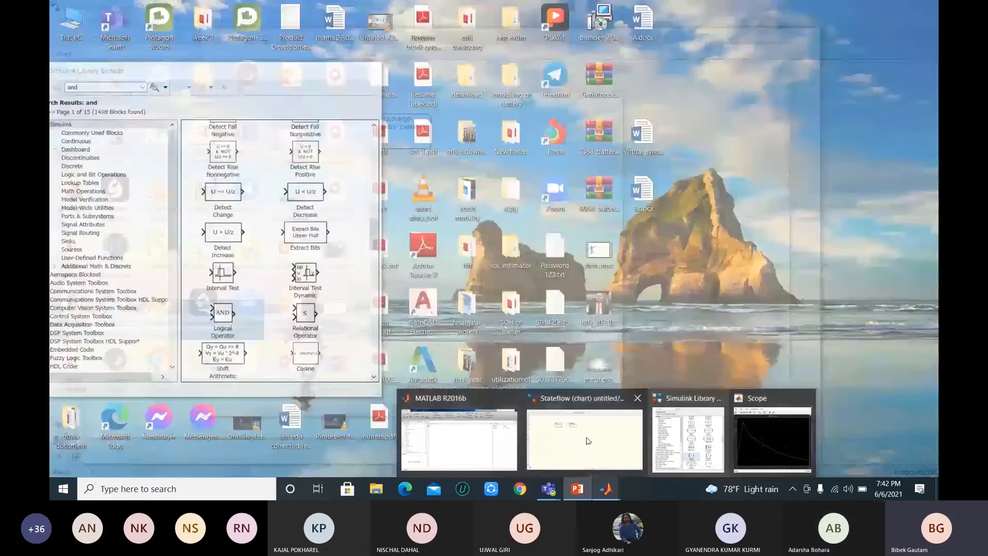
{"action": "mouse_move", "coordinate": [582, 439]}
{"action": "left_click", "coordinate": [581, 438]}
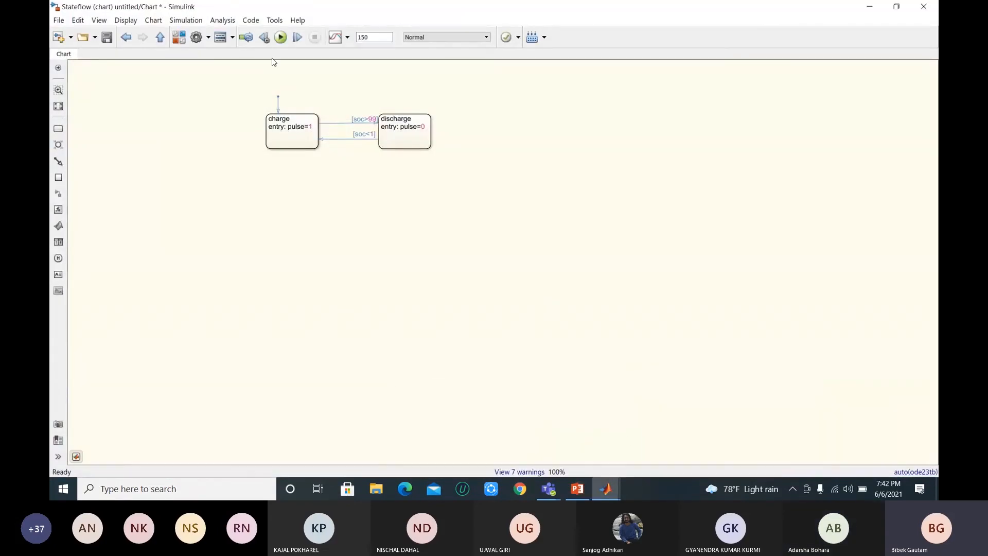
{"action": "left_click", "coordinate": [161, 37]}
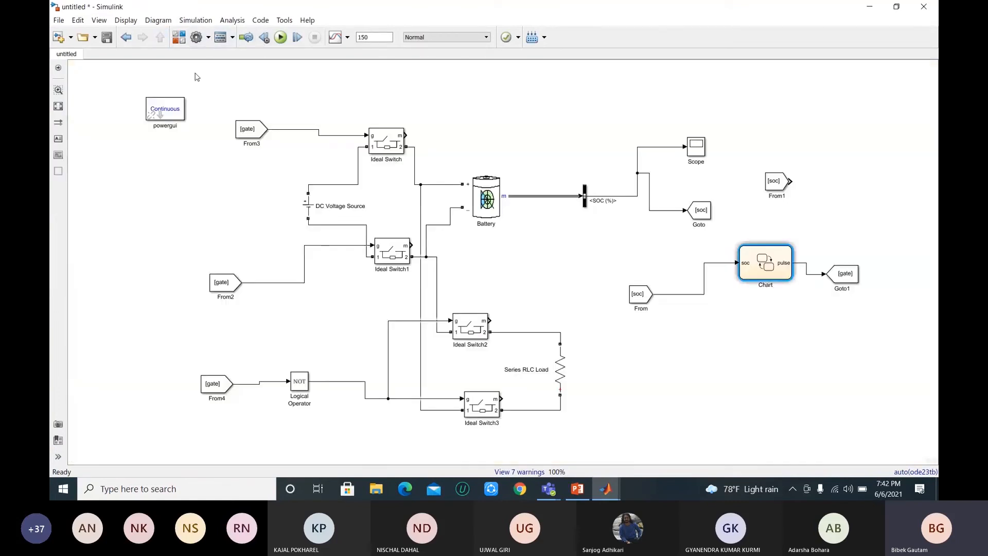
{"action": "double_click", "coordinate": [691, 152]}
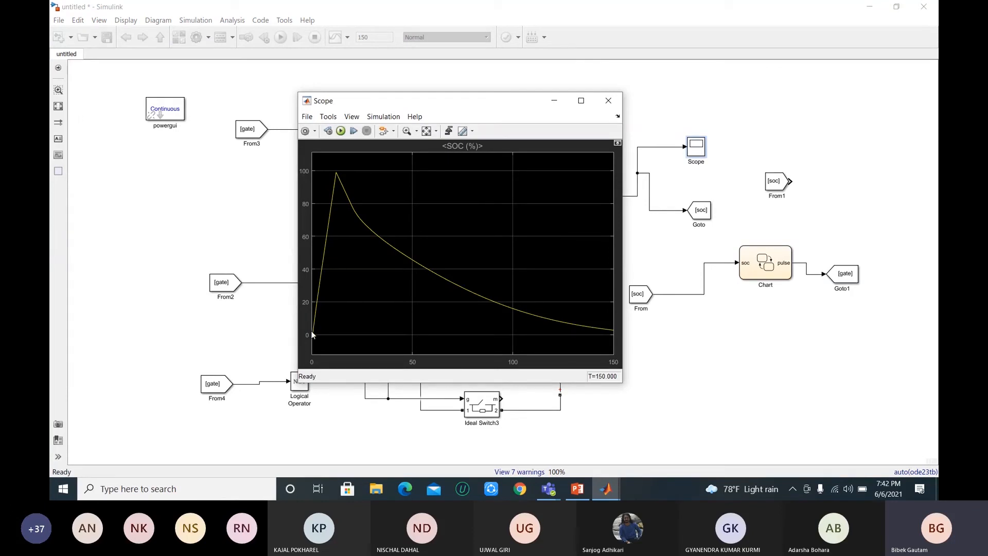
{"action": "left_click", "coordinate": [608, 101]}
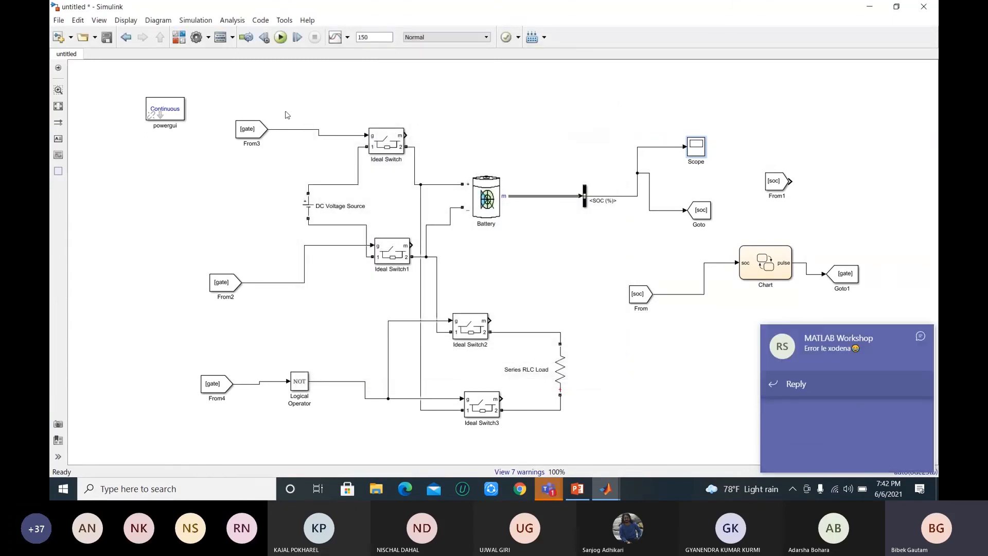
Step: Reopen the Chart from the model and dismiss the chat notifications covering it
{"action": "double_click", "coordinate": [777, 256]}
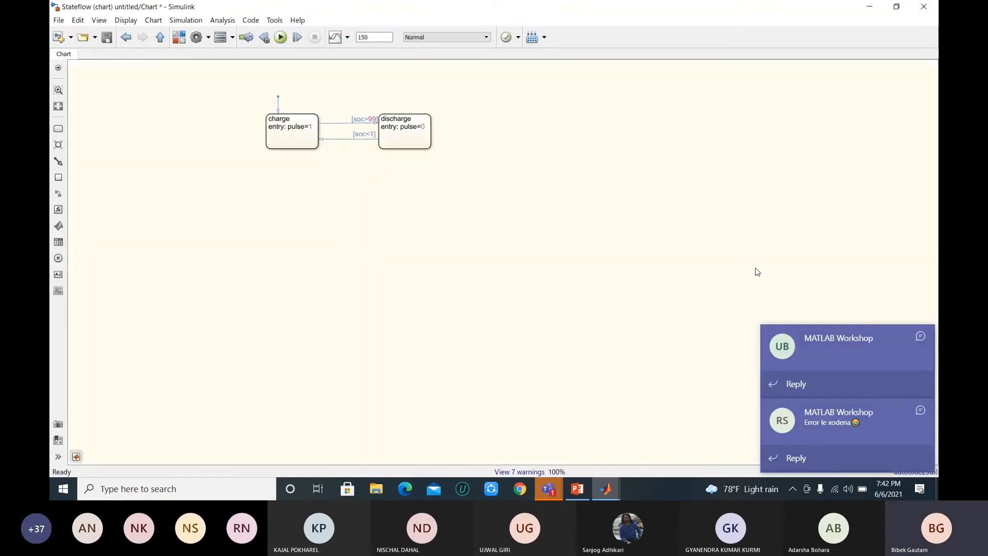
{"action": "left_click", "coordinate": [921, 263]}
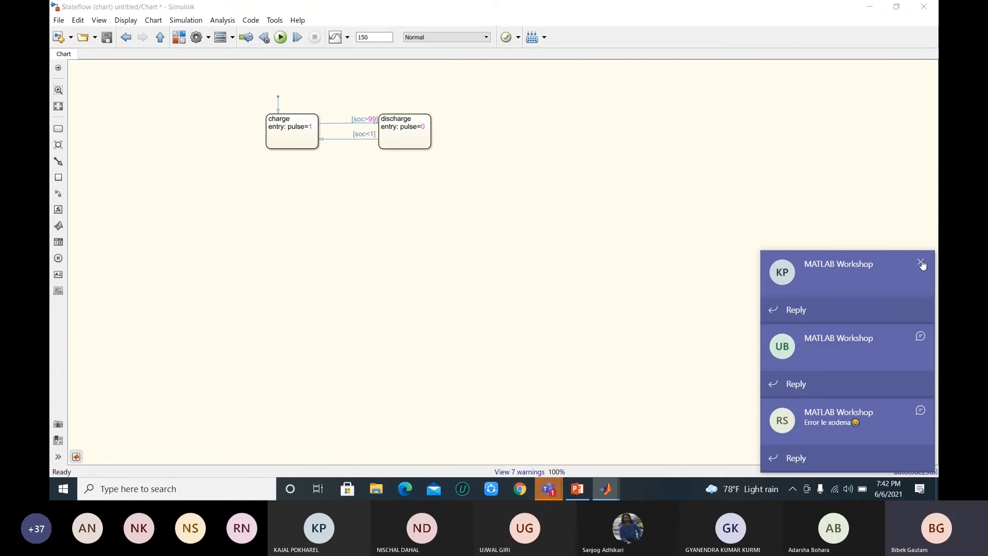
{"action": "left_click", "coordinate": [921, 337]}
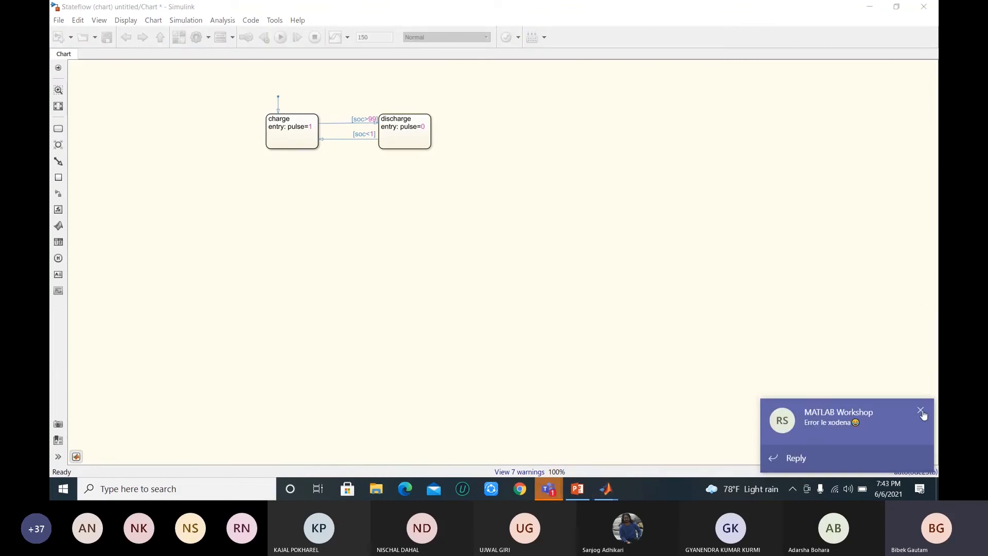
{"action": "left_click", "coordinate": [921, 410]}
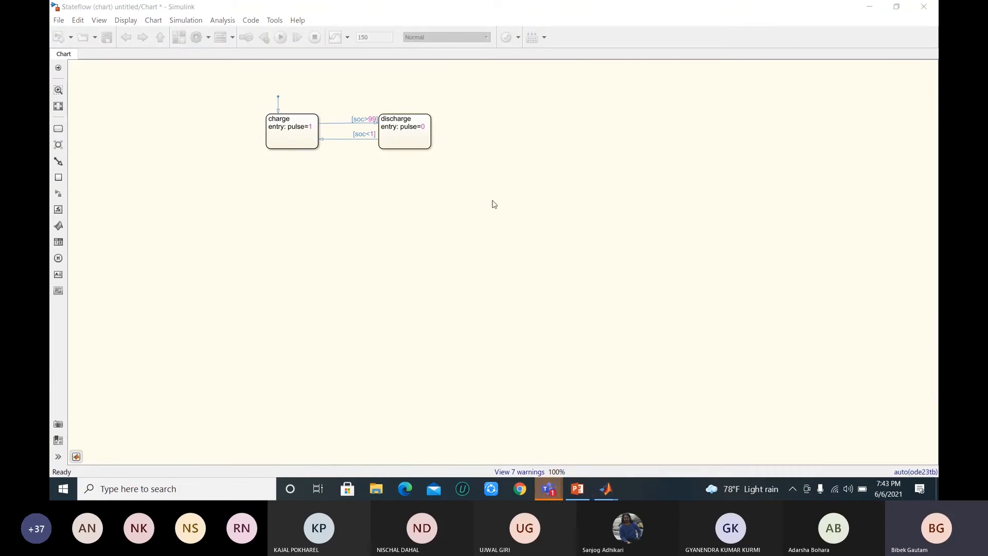
{"action": "left_click", "coordinate": [186, 148]}
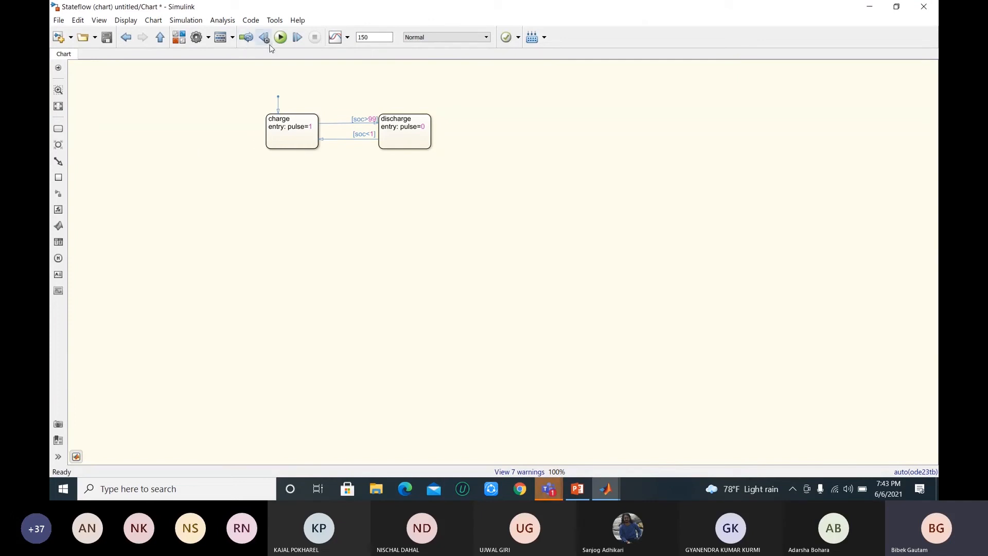
Step: Run the simulation with the charge and discharge states in view, repeat the run, and dismiss the chat notification
{"action": "left_click", "coordinate": [272, 116]}
{"action": "left_click", "coordinate": [379, 143]}
{"action": "left_click", "coordinate": [308, 189]}
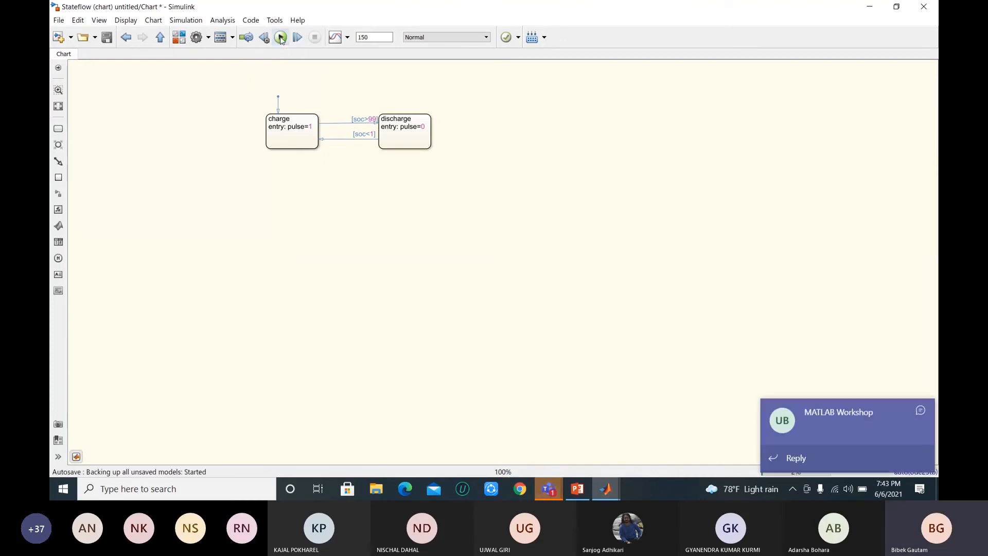
{"action": "left_click", "coordinate": [281, 37]}
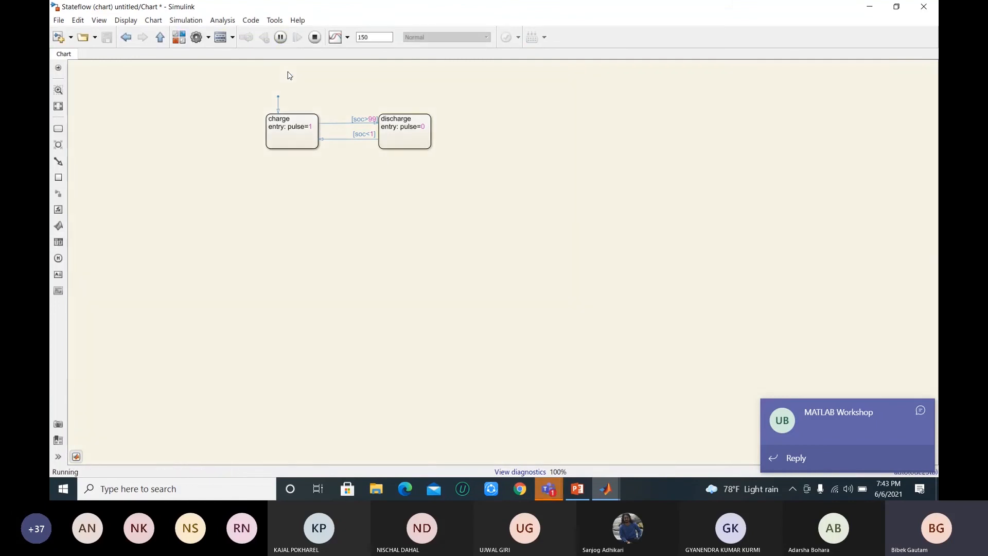
{"action": "left_click", "coordinate": [294, 140]}
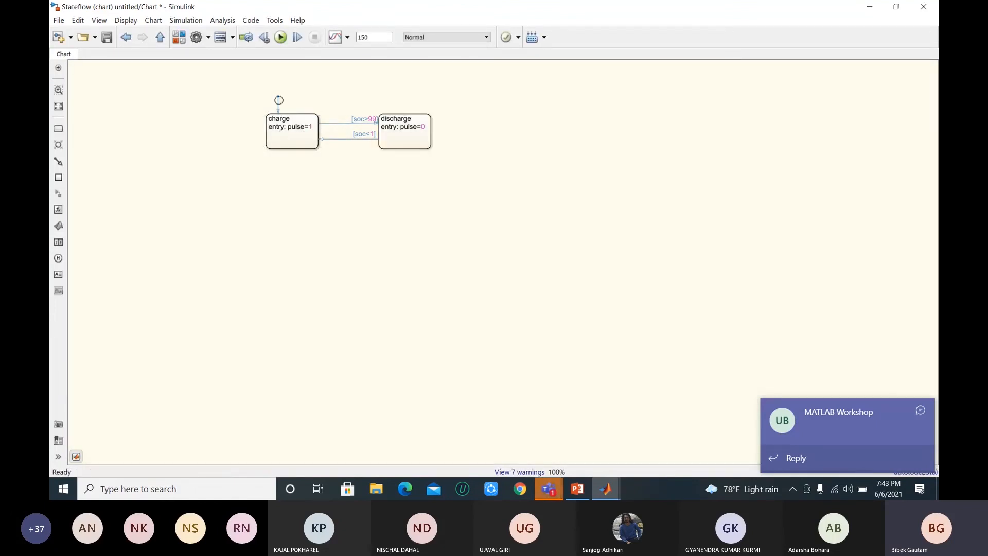
{"action": "left_click", "coordinate": [281, 39]}
{"action": "left_click", "coordinate": [919, 411]}
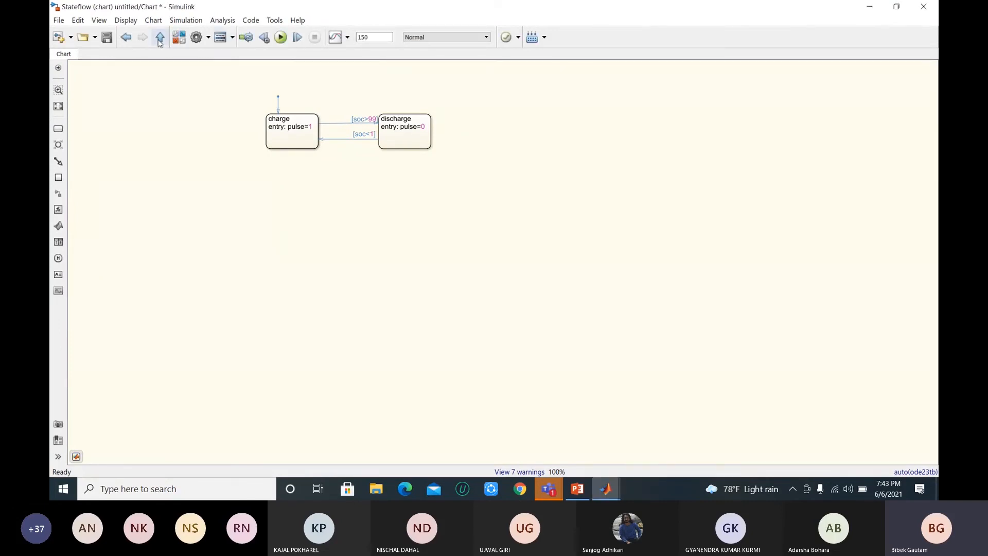
Step: Go back up to the top-level model and examine the SOC curve in the Scope again, closing it when done
{"action": "left_click", "coordinate": [160, 40]}
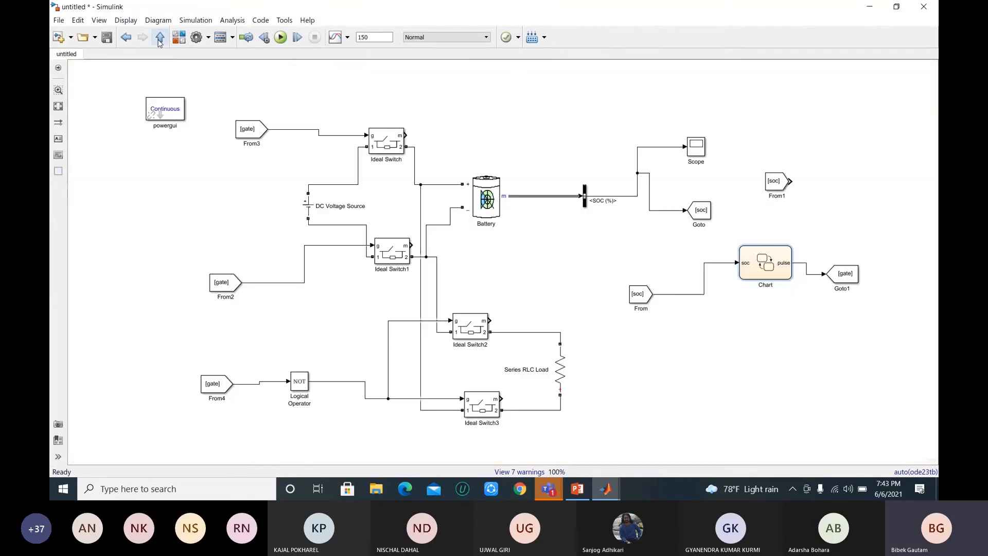
{"action": "left_click", "coordinate": [740, 250]}
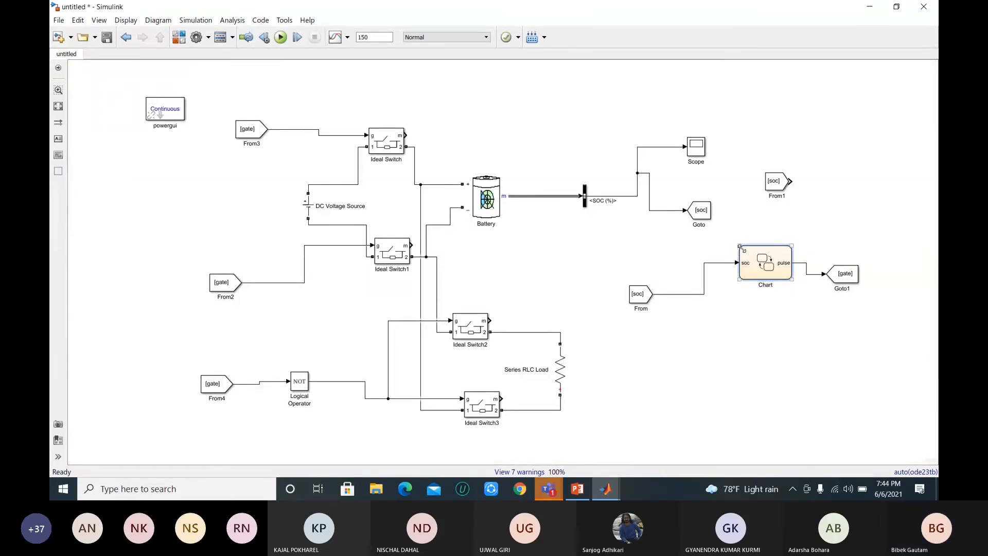
{"action": "left_click", "coordinate": [698, 151]}
{"action": "double_click", "coordinate": [698, 148]}
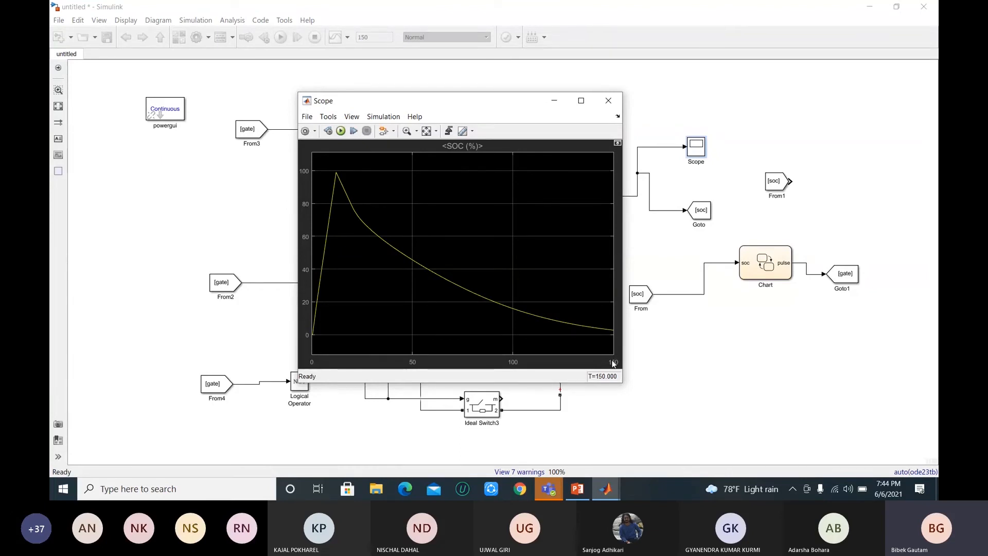
{"action": "left_click", "coordinate": [611, 101]}
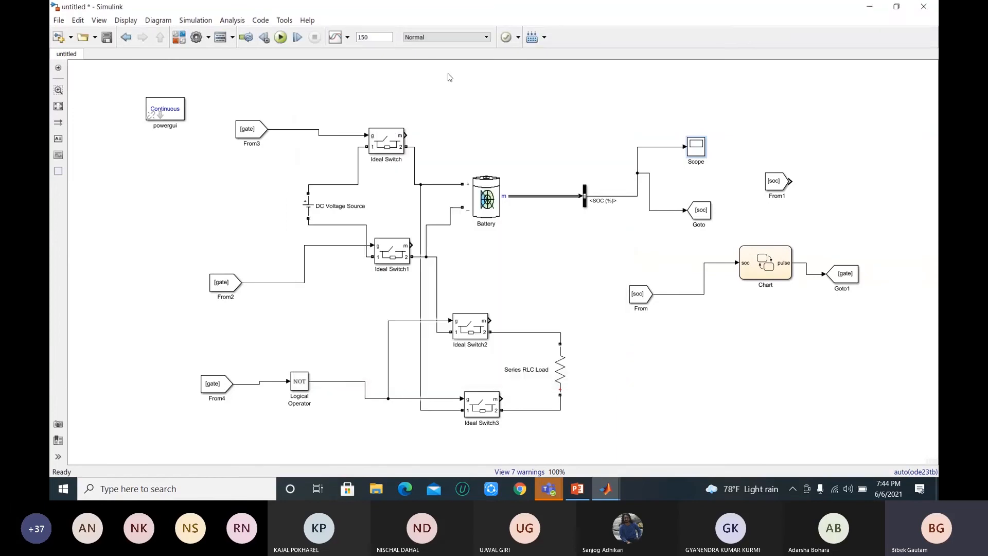
Step: Set the simulation stop time to 500, run the model and display the SOC cycles in the Scope
{"action": "double_click", "coordinate": [373, 39]}
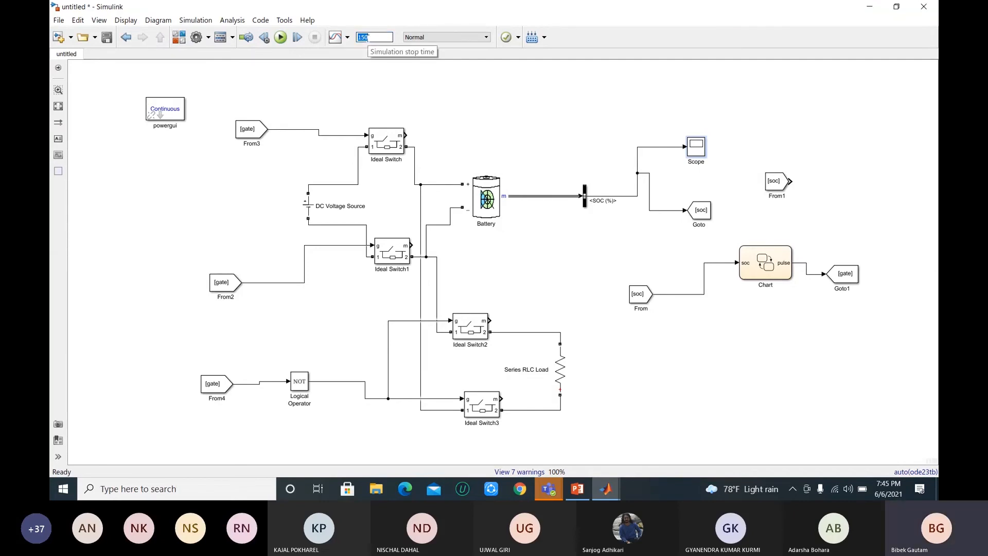
{"action": "type", "text": "500"}
{"action": "left_click", "coordinate": [281, 38]}
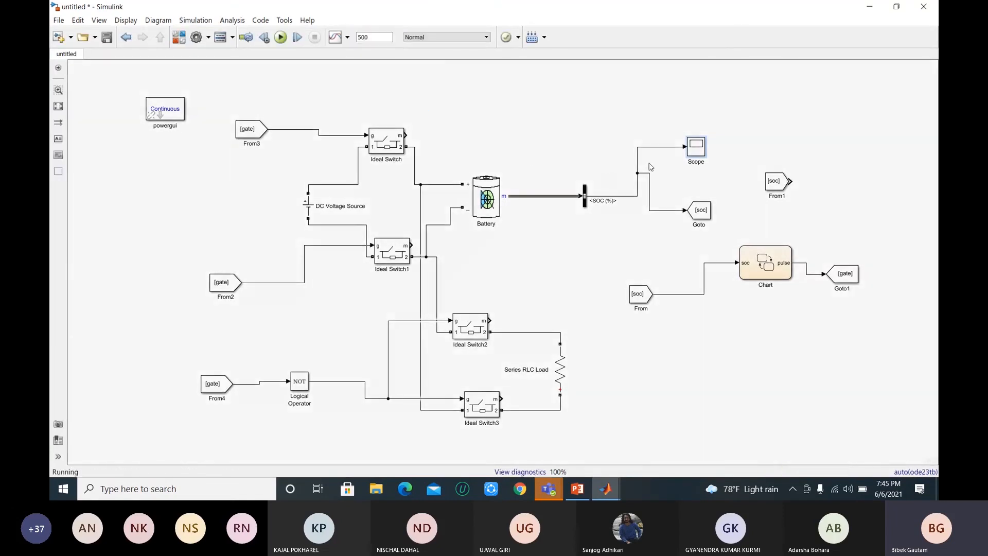
{"action": "double_click", "coordinate": [696, 146]}
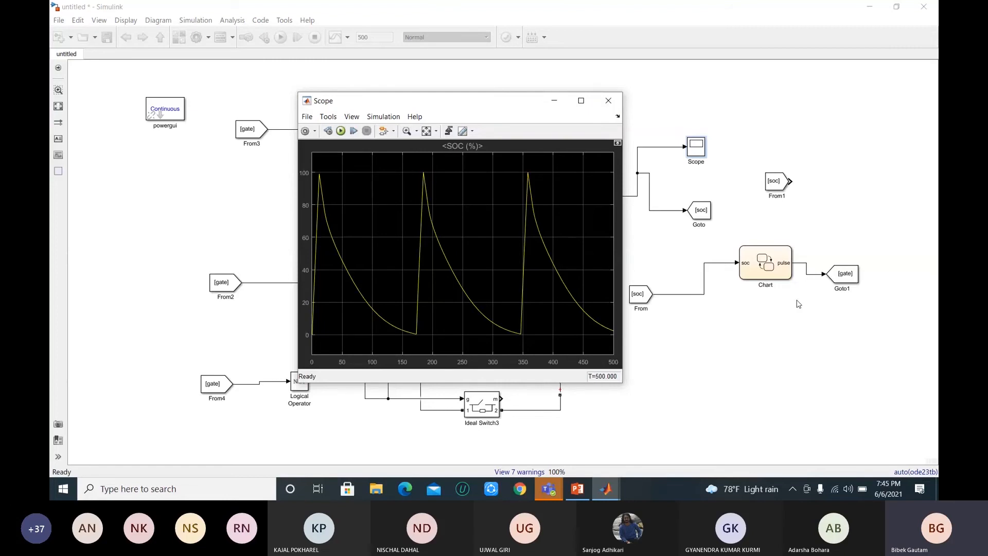
Step: Check the MATLAB Workshop meeting window in Teams, then return to Simulink and examine the repeated charge and discharge cycles in the Scope
{"action": "left_click", "coordinate": [549, 489]}
{"action": "left_click", "coordinate": [594, 439]}
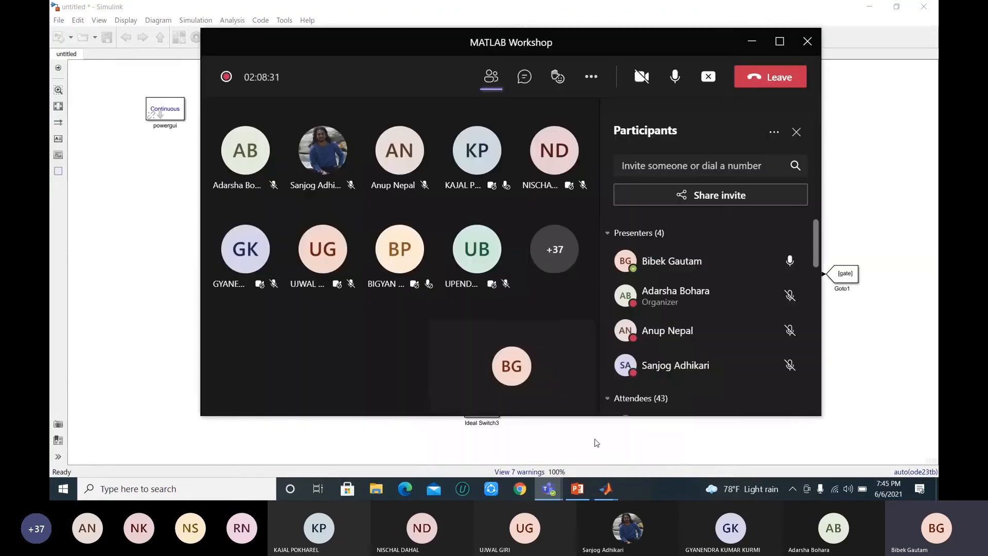
{"action": "left_click", "coordinate": [112, 202]}
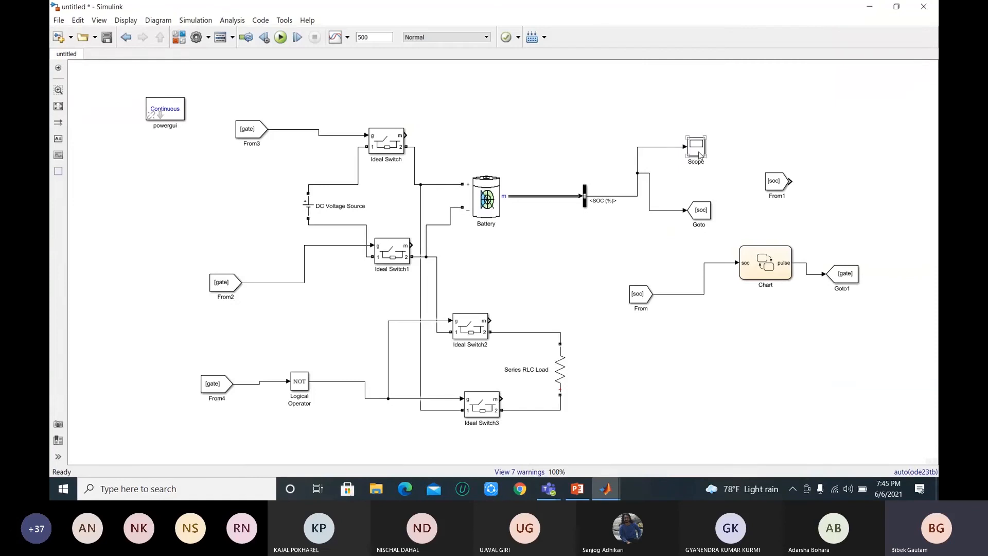
{"action": "double_click", "coordinate": [700, 154]}
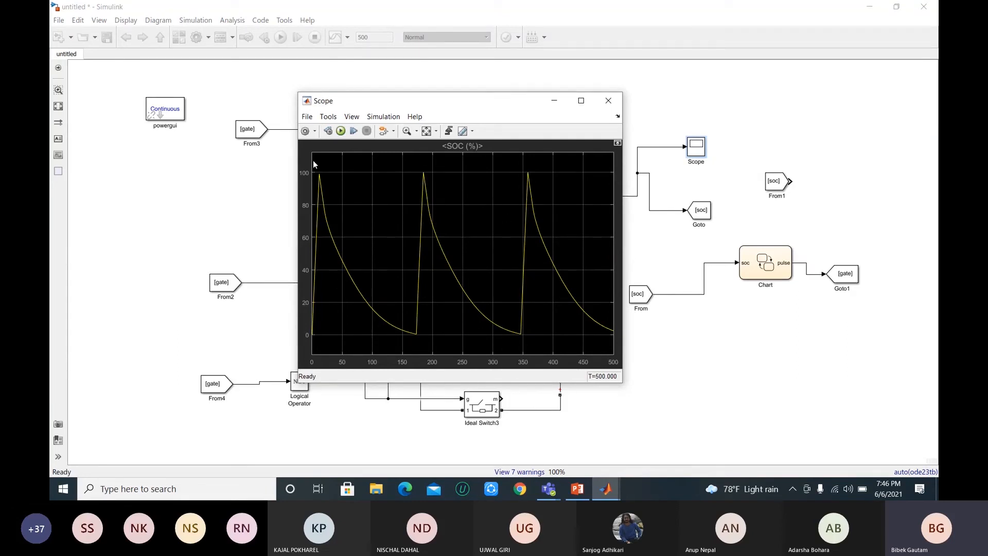
{"action": "left_click", "coordinate": [609, 101]}
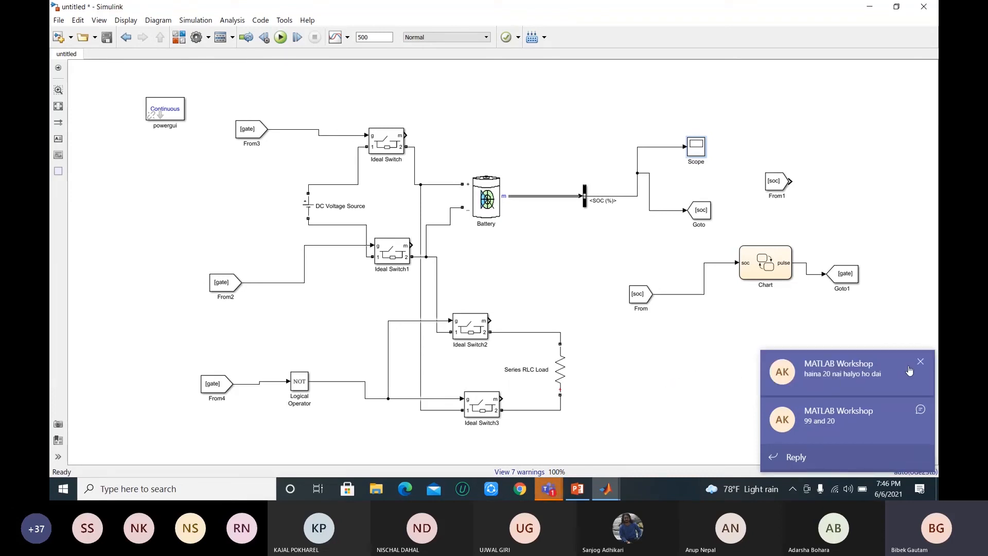
Step: Dismiss the chat notification, check the Teams meeting window again, and review the 500-second SOC plot back in Simulink
{"action": "left_click", "coordinate": [922, 362]}
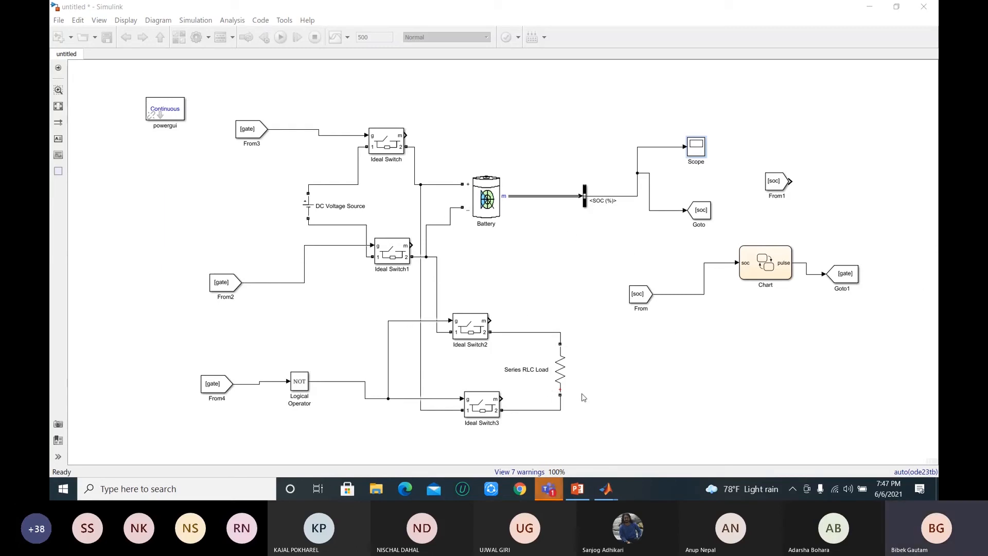
{"action": "mouse_move", "coordinate": [543, 488]}
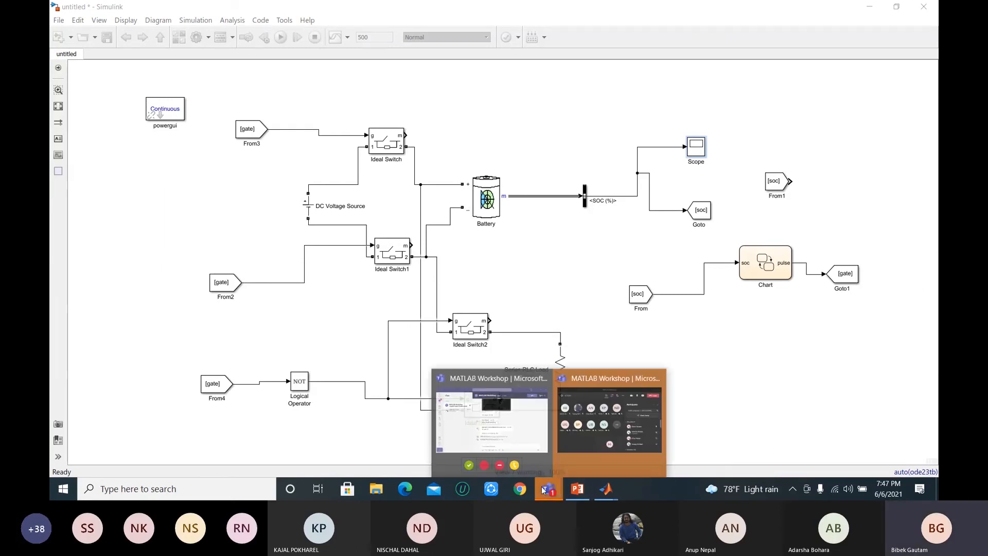
{"action": "left_click", "coordinate": [596, 437]}
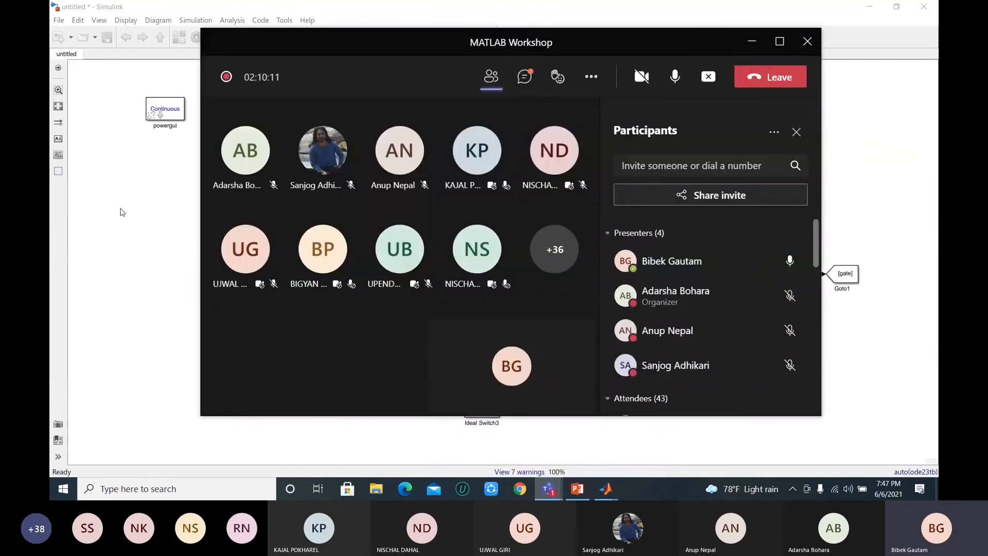
{"action": "left_click", "coordinate": [119, 212]}
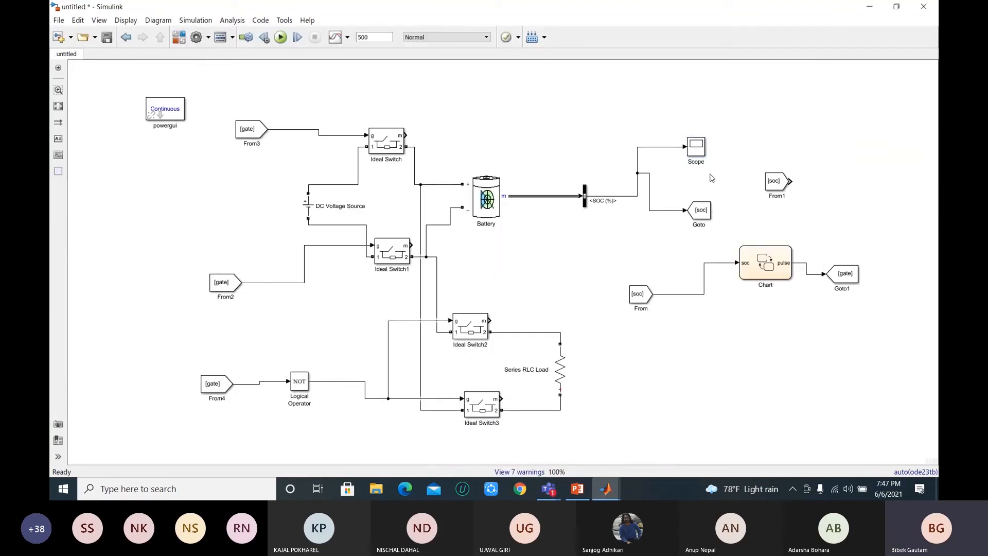
{"action": "double_click", "coordinate": [696, 147]}
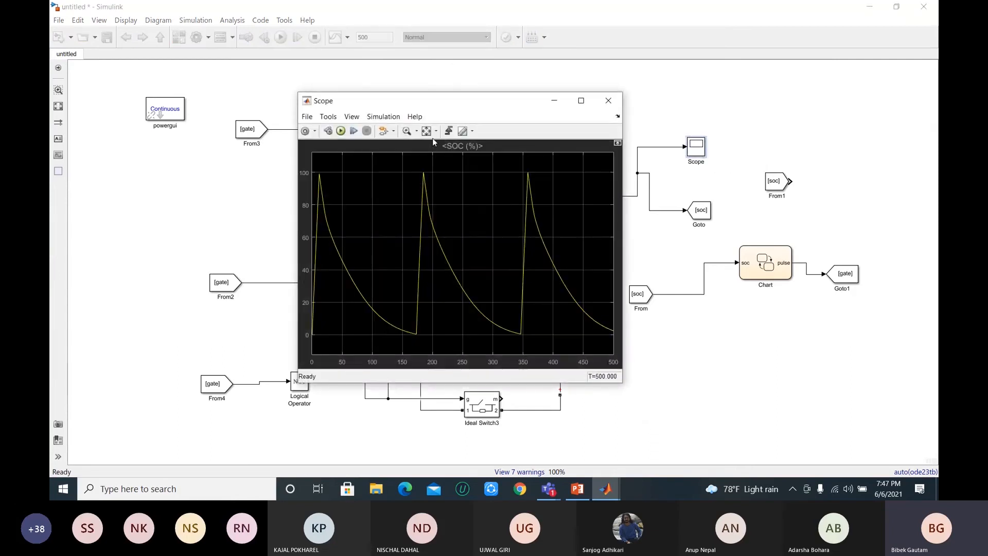
{"action": "left_click", "coordinate": [608, 101]}
Step: Set the simulation stop time back to 150 and rerun the battery model
{"action": "double_click", "coordinate": [378, 38]}
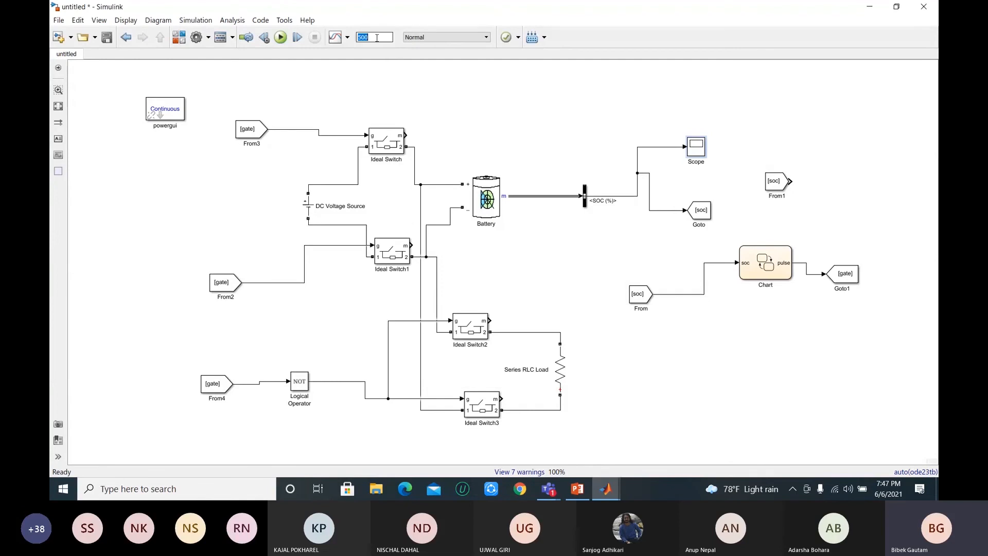
{"action": "type", "text": "150"}
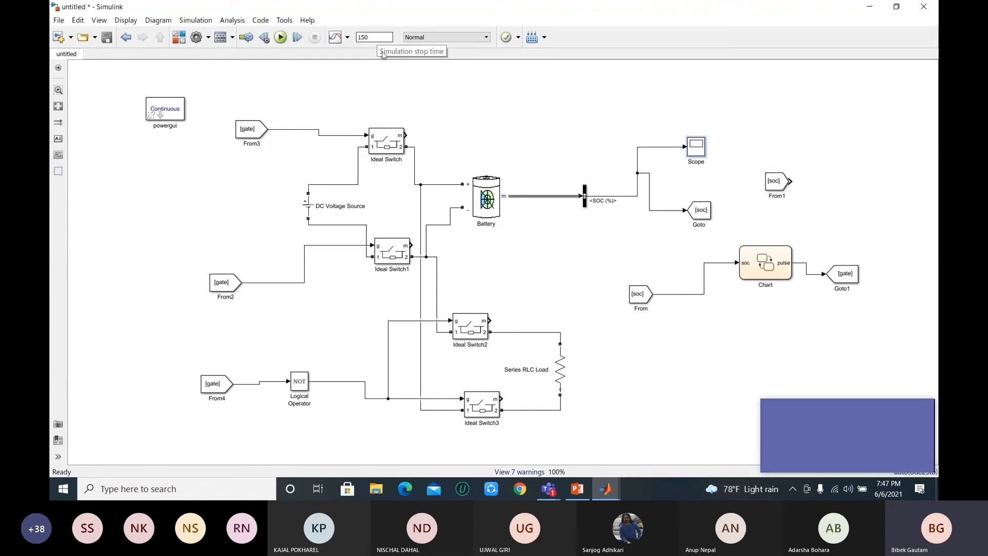
{"action": "left_click", "coordinate": [281, 38]}
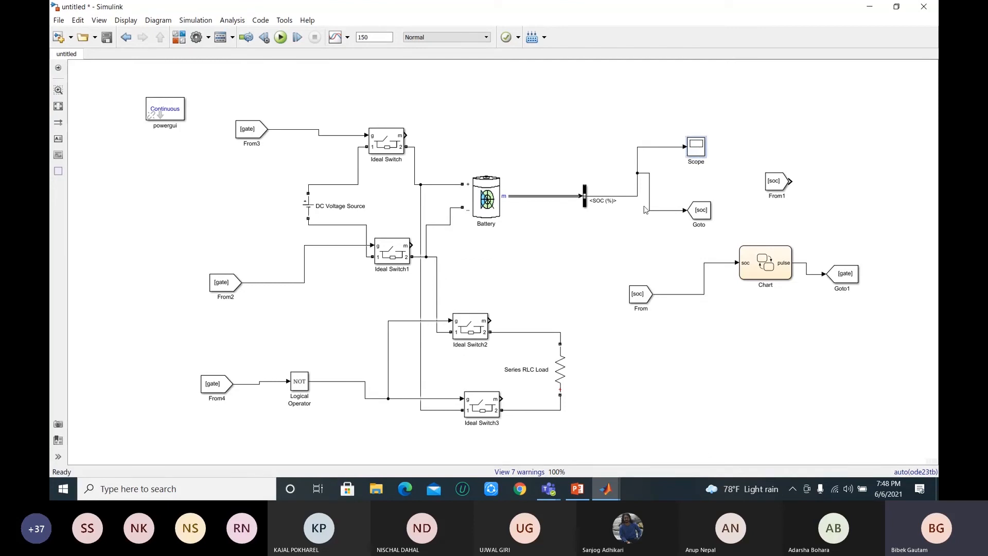
{"action": "left_click", "coordinate": [627, 247]}
Step: Switch to the MATLAB Workshop meeting window in Teams and dismiss the chat notification
{"action": "left_click", "coordinate": [549, 489]}
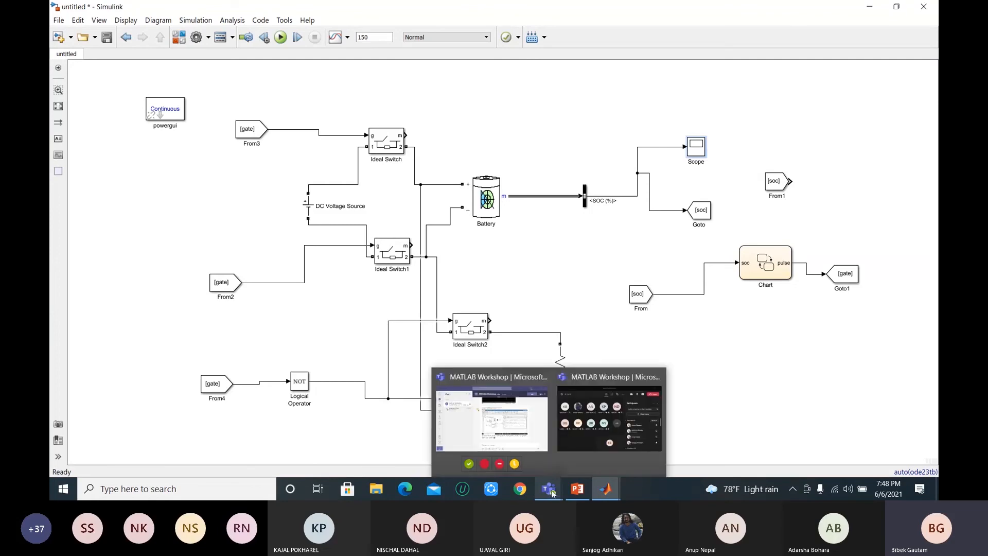
{"action": "left_click", "coordinate": [599, 418]}
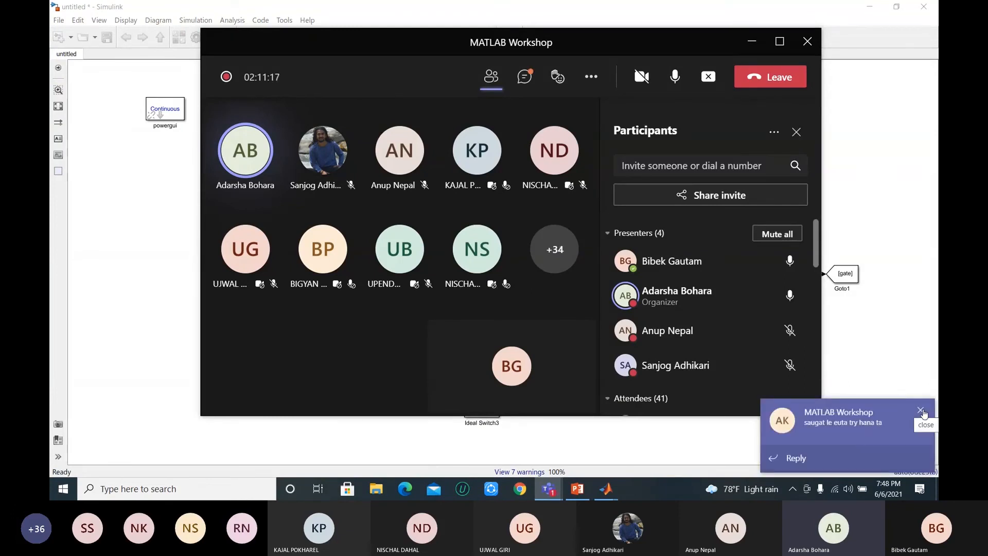
{"action": "left_click", "coordinate": [920, 410]}
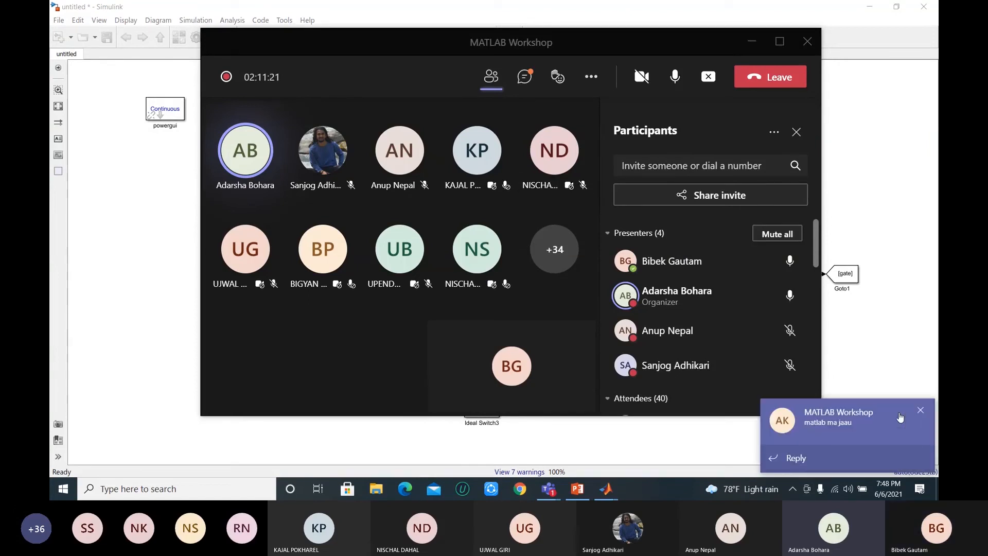
Step: Dismiss the chat notifications and minimize the Teams meeting window to return to the Simulink battery model
{"action": "left_click", "coordinate": [922, 412]}
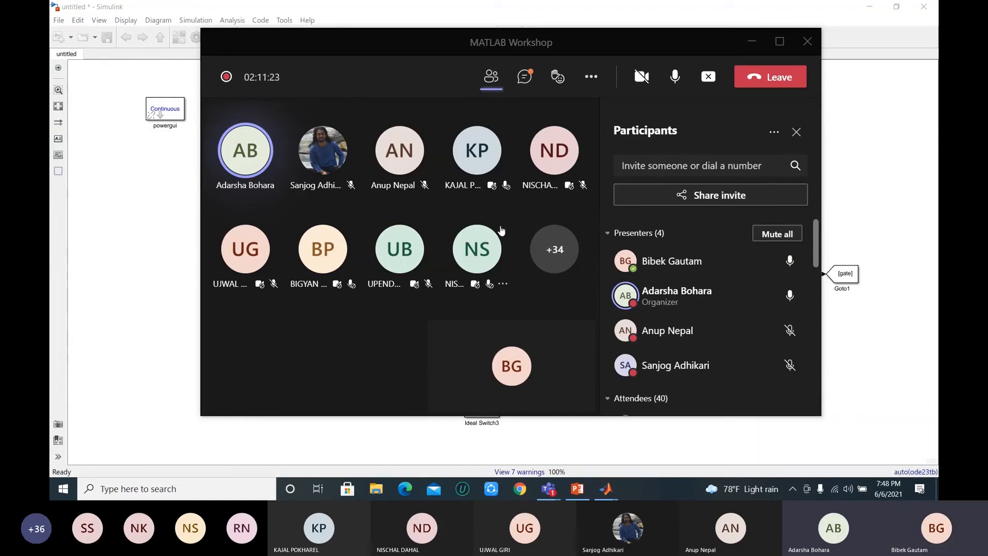
{"action": "left_click", "coordinate": [753, 43]}
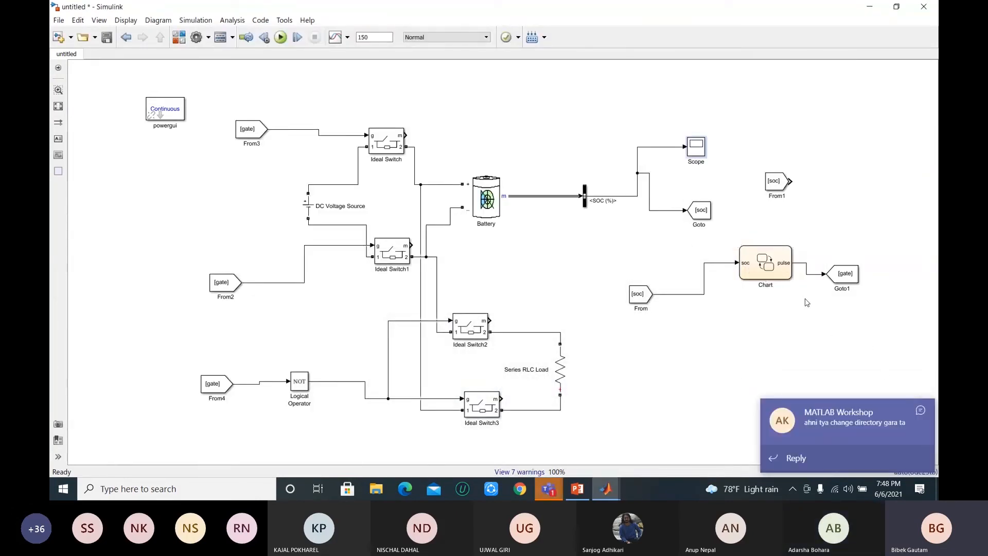
{"action": "left_click", "coordinate": [921, 412]}
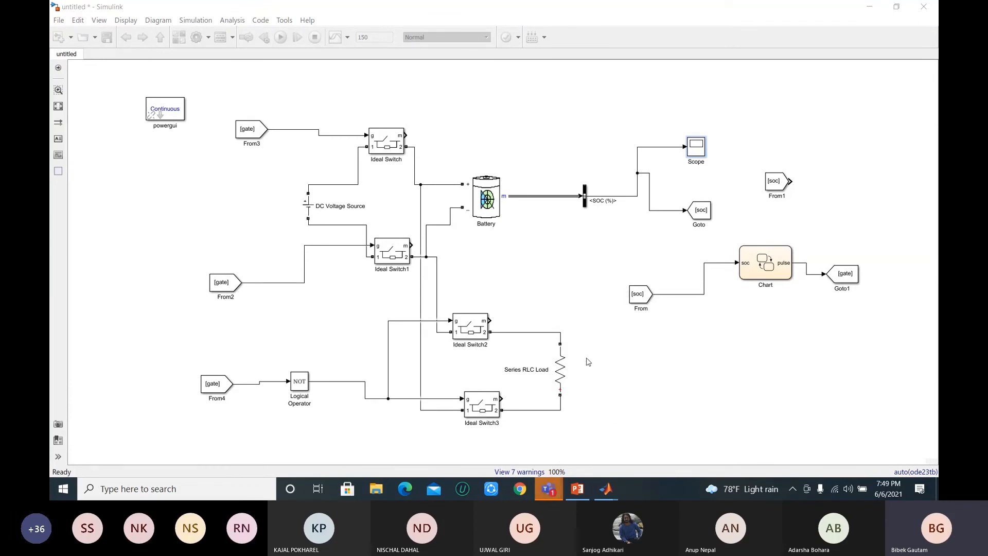
{"action": "left_click", "coordinate": [567, 265]}
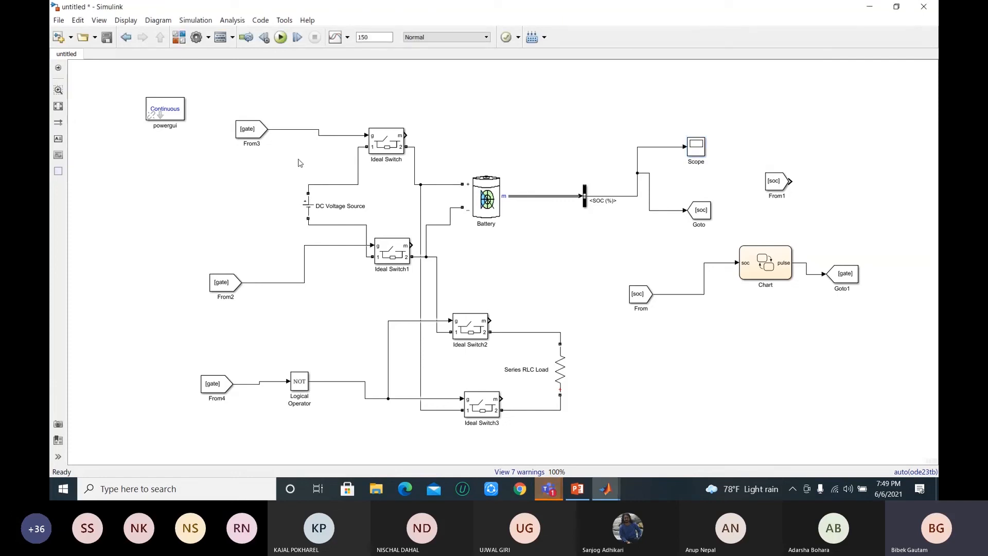
Step: Check the MATLAB Workshop meeting window in Teams, return to the battery model in Simulink and dismiss the chat notifications
{"action": "left_click", "coordinate": [555, 487]}
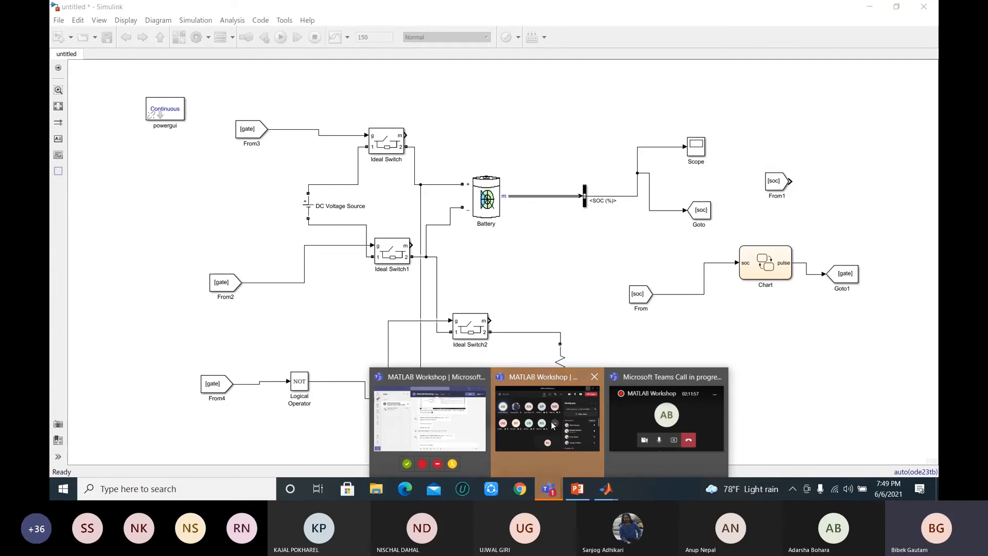
{"action": "left_click", "coordinate": [553, 425]}
{"action": "left_click", "coordinate": [149, 215]}
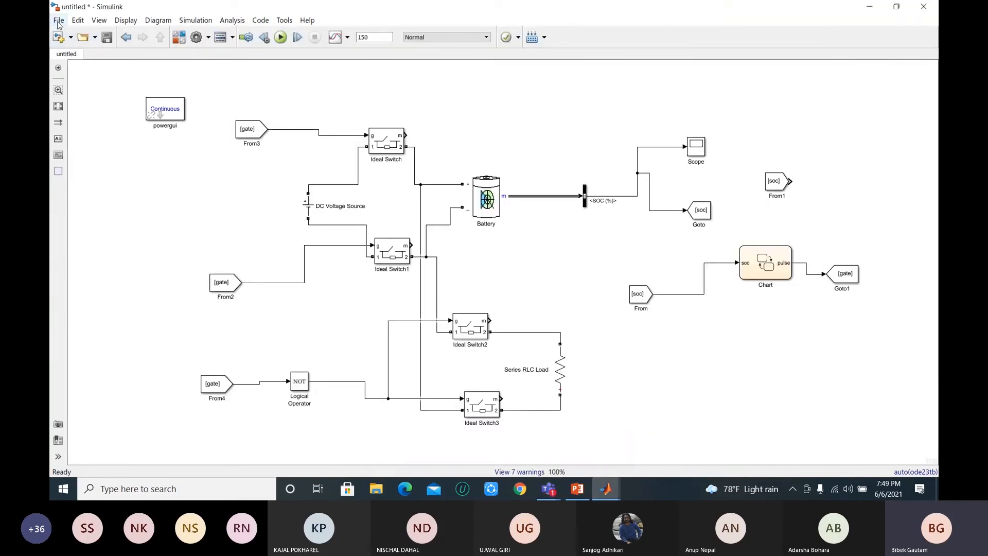
{"action": "left_click", "coordinate": [78, 20]}
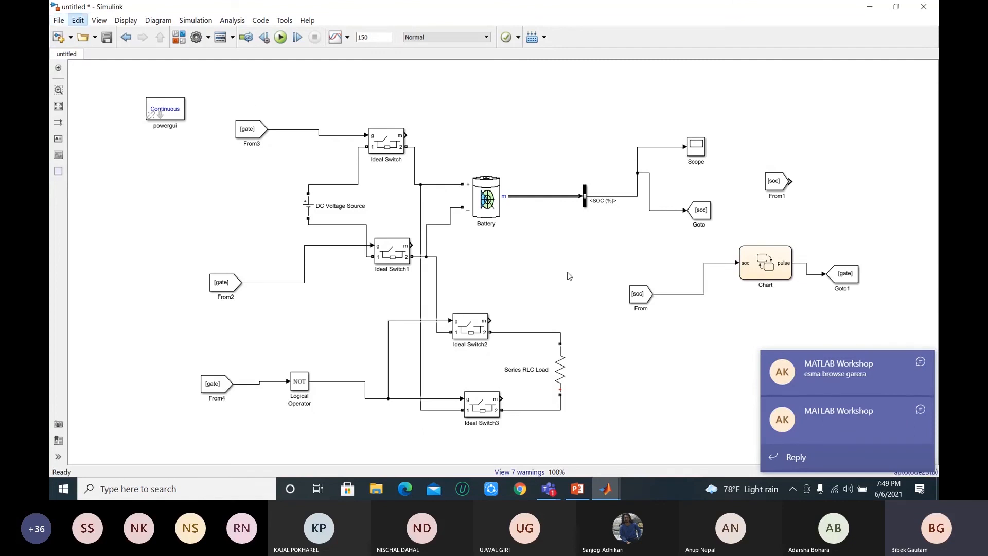
{"action": "left_click", "coordinate": [921, 362]}
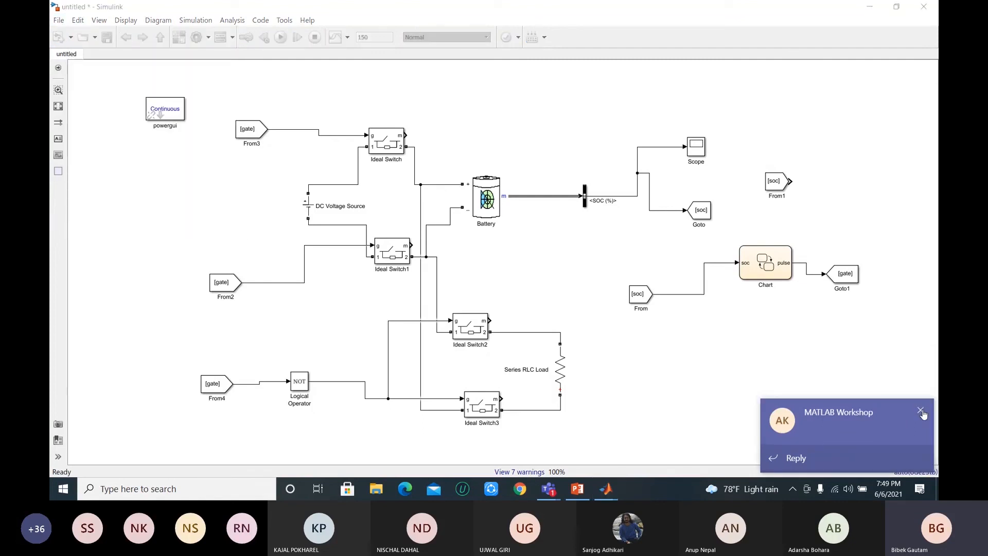
{"action": "left_click", "coordinate": [101, 97]}
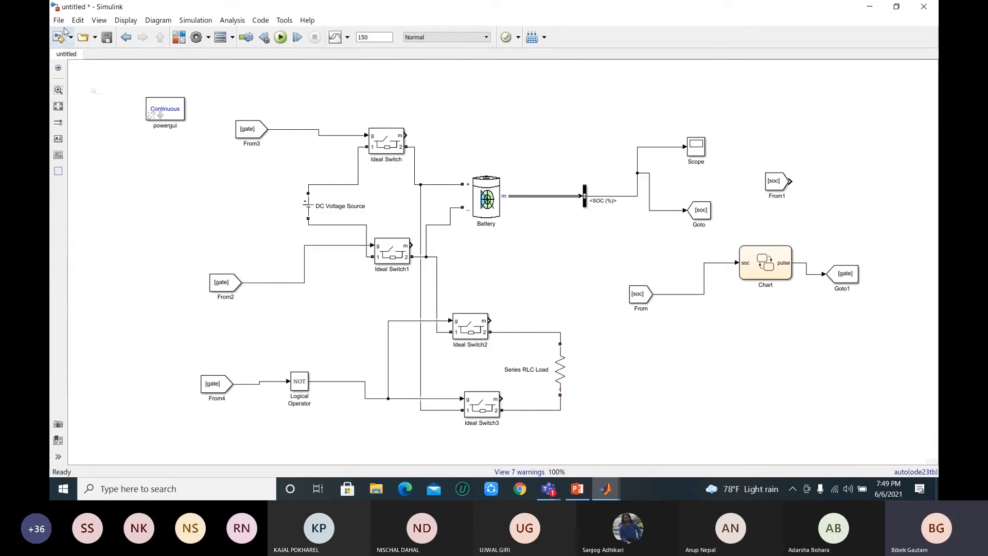
Step: Minimize the battery model, switch to MATLAB and create a blank Simulink model in a maximized window
{"action": "left_click", "coordinate": [178, 38]}
{"action": "left_click", "coordinate": [368, 71]}
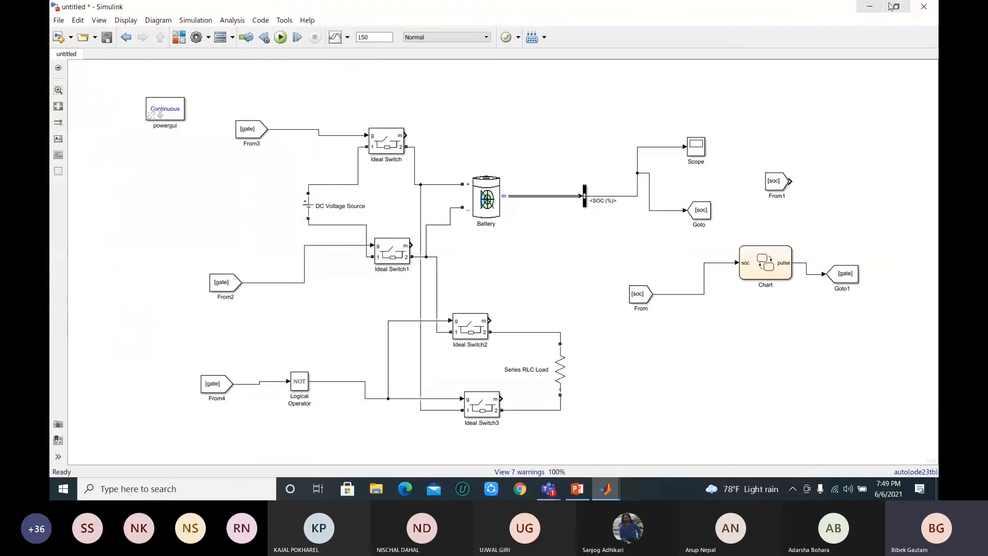
{"action": "left_click", "coordinate": [871, 7]}
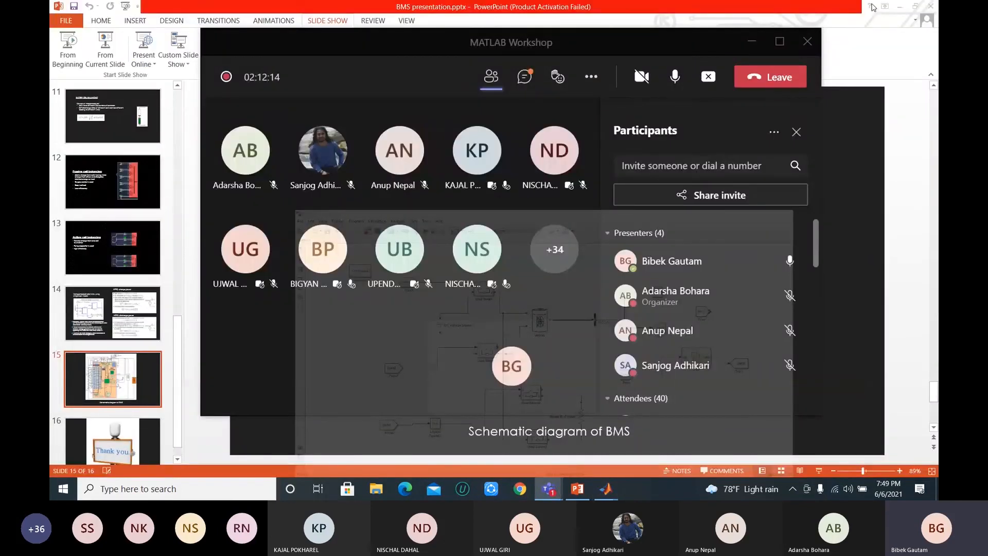
{"action": "mouse_move", "coordinate": [606, 489]}
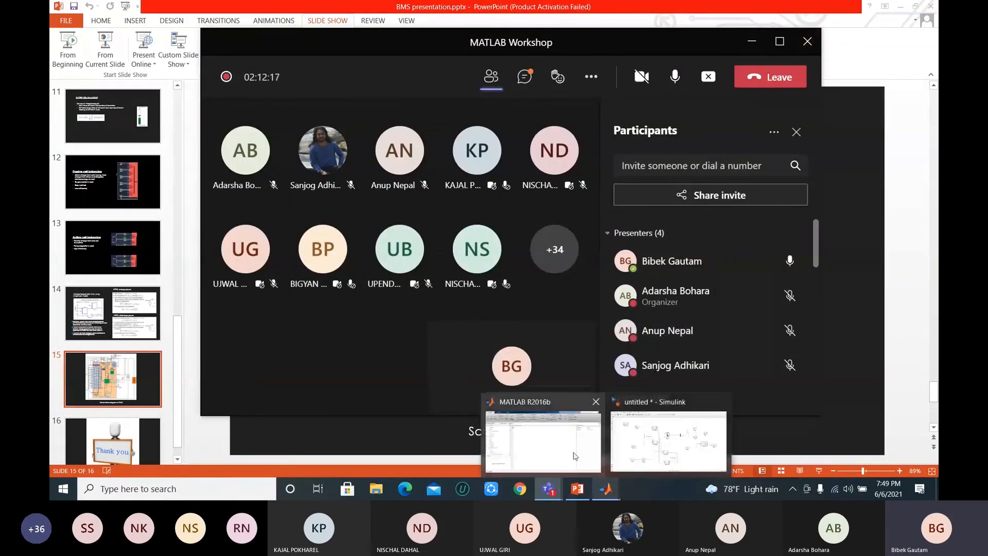
{"action": "left_click", "coordinate": [575, 456]}
{"action": "left_click", "coordinate": [435, 107]}
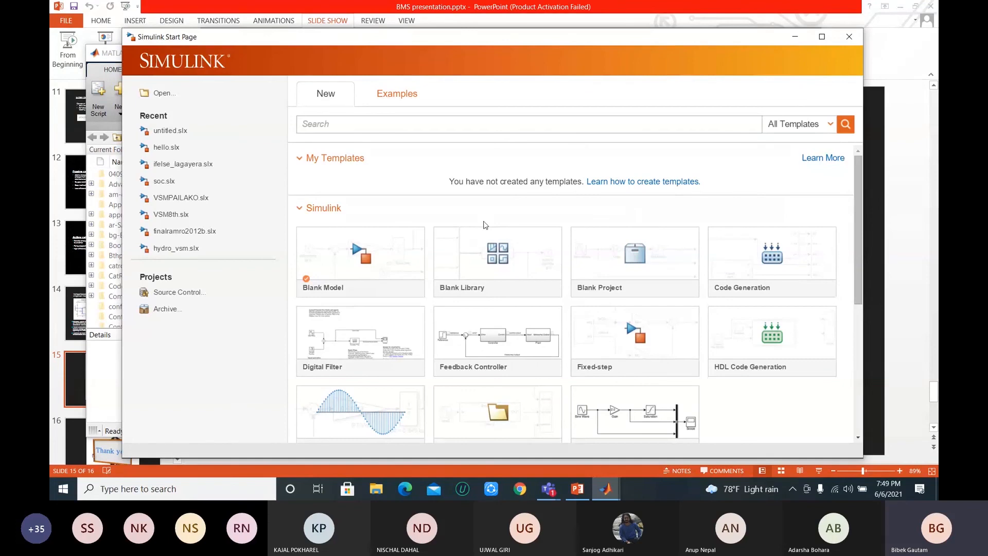
{"action": "left_click", "coordinate": [355, 267]}
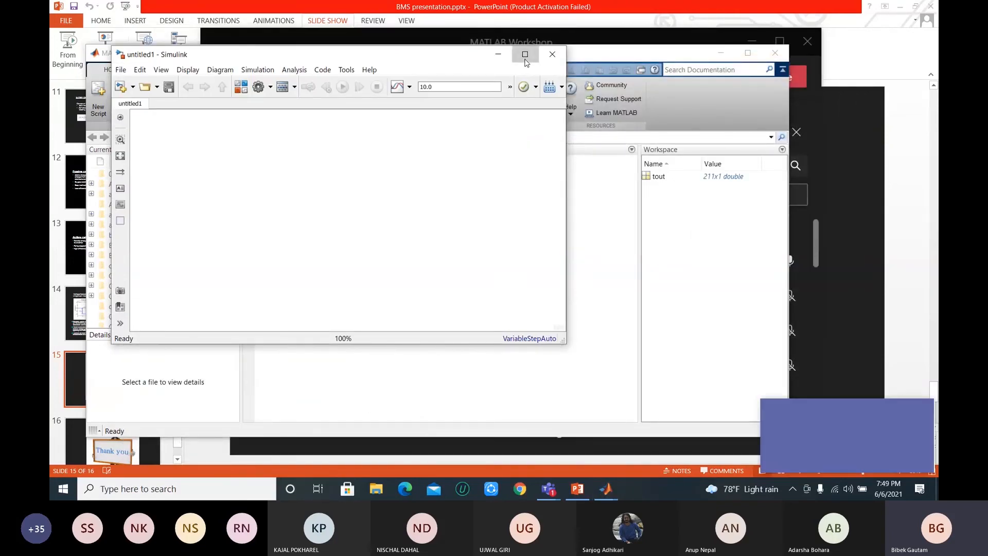
{"action": "left_click", "coordinate": [525, 55]}
{"action": "left_click", "coordinate": [922, 410]}
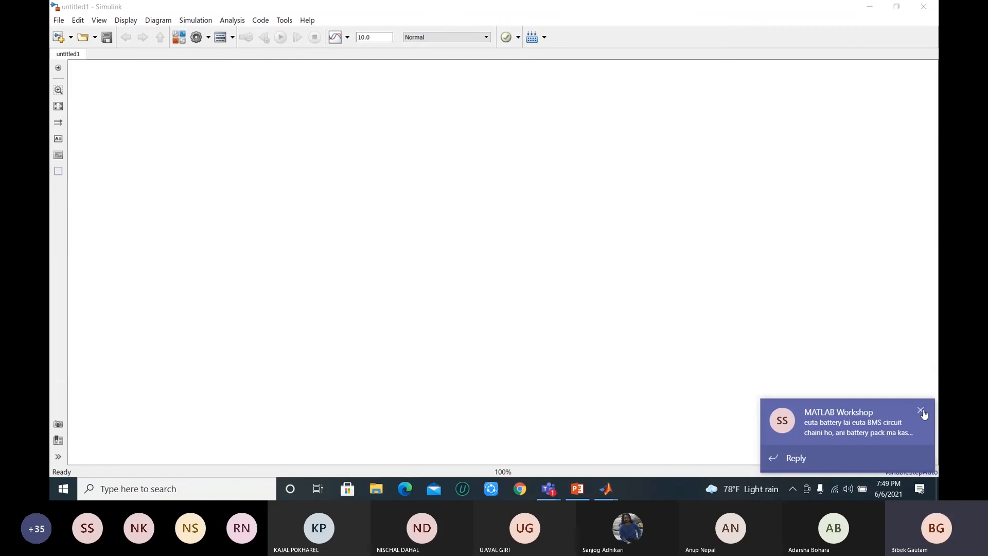
{"action": "left_click", "coordinate": [234, 152]}
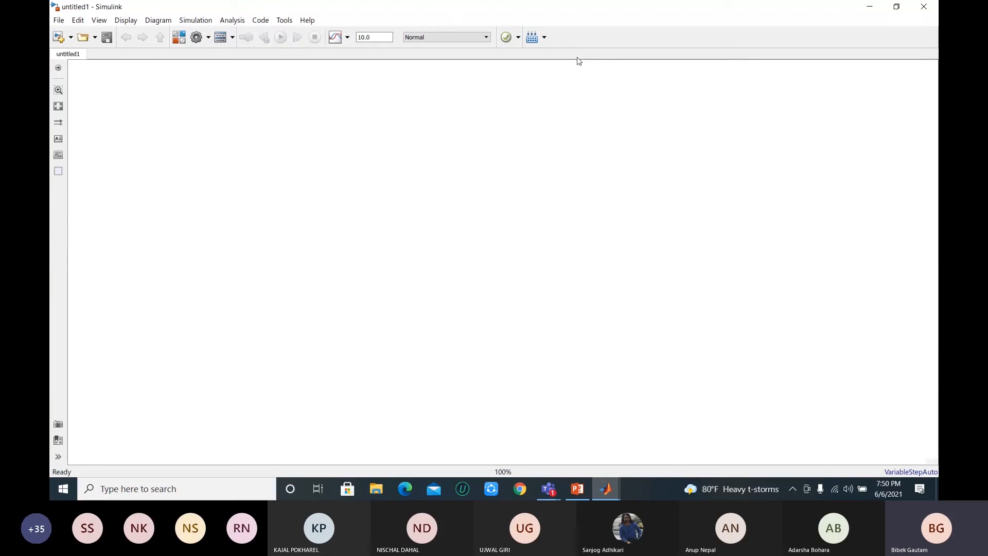
Step: Search the Simulink library for "pv array" and place the PV Array block in the blank model
{"action": "left_click", "coordinate": [178, 39]}
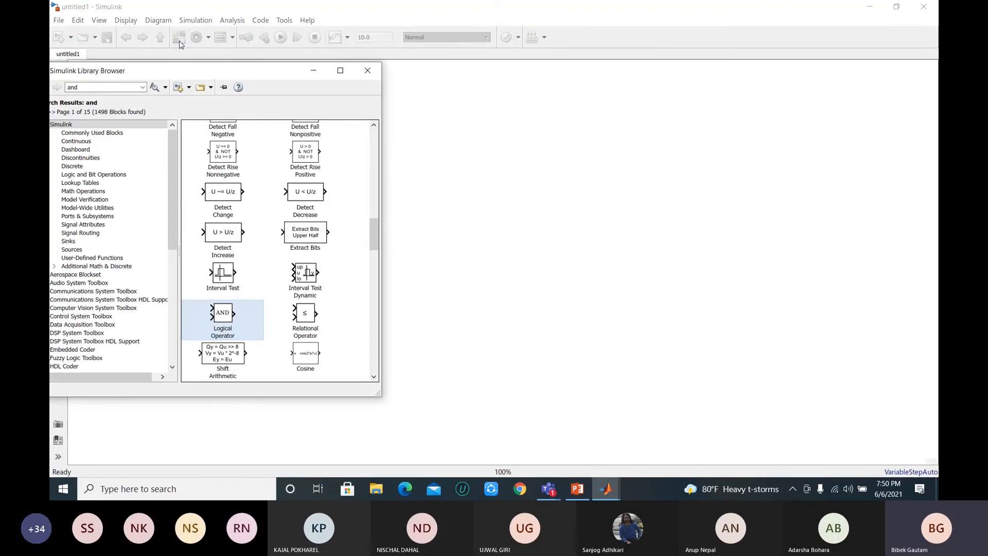
{"action": "left_click", "coordinate": [127, 86]}
{"action": "key", "text": "BackSpace"}
{"action": "left_click", "coordinate": [367, 70]}
{"action": "left_click", "coordinate": [178, 39]}
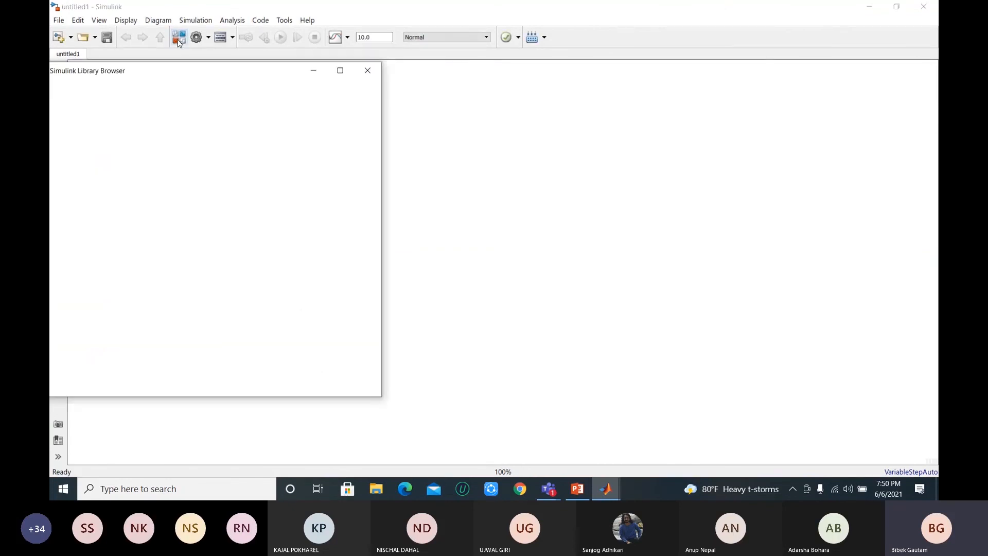
{"action": "type", "text": "pv"}
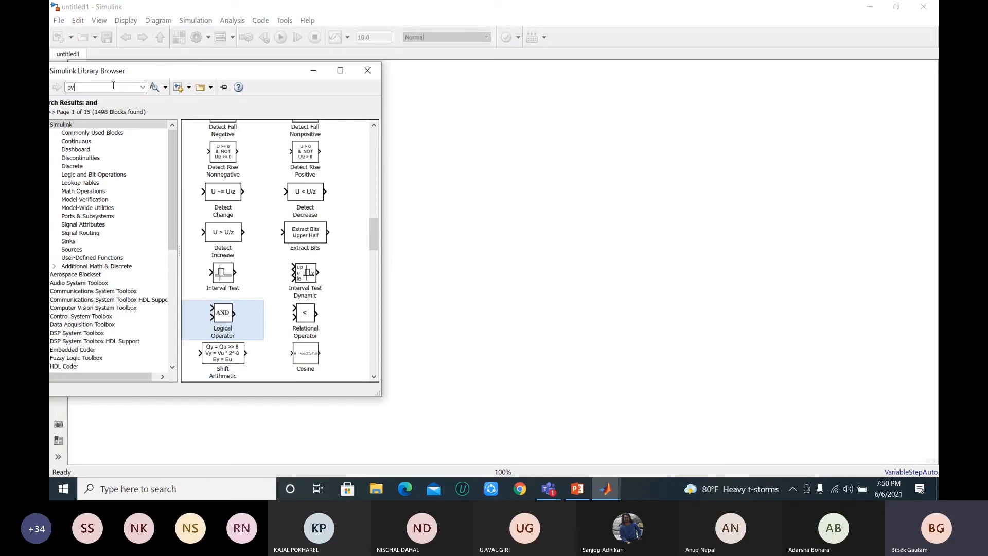
{"action": "type", "text": " array"}
{"action": "key", "text": "Return"}
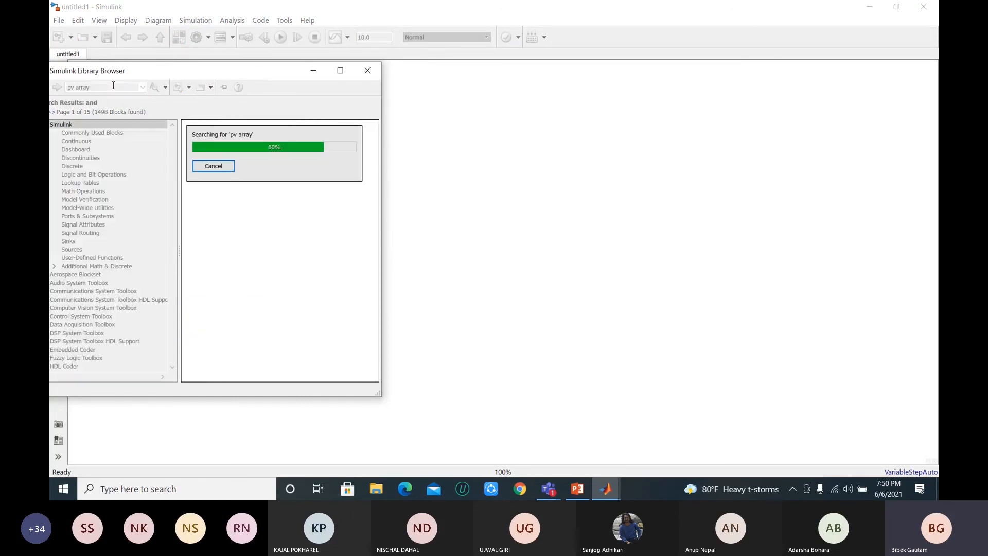
{"action": "left_click_drag", "start_coordinate": [213, 155], "coordinate": [435, 178]}
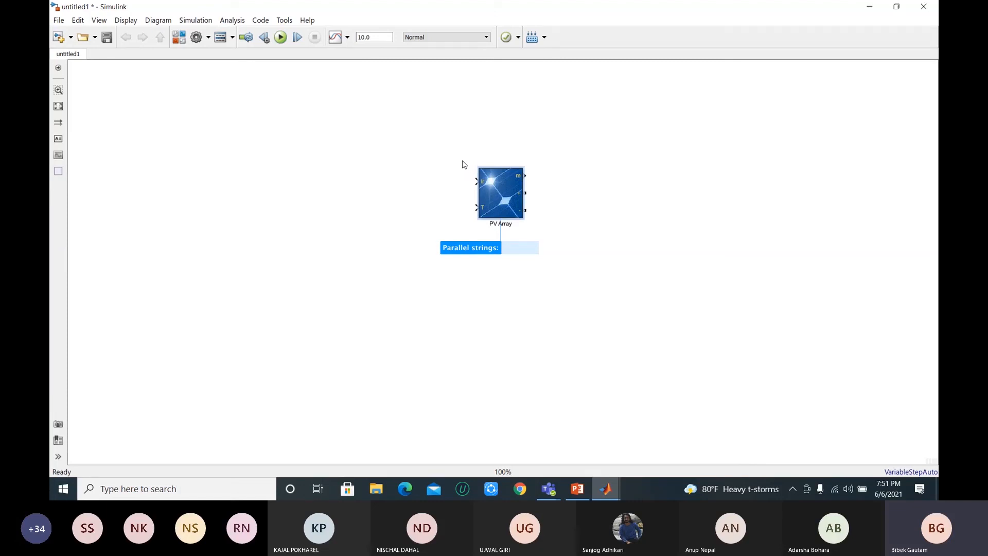
{"action": "left_click", "coordinate": [581, 204]}
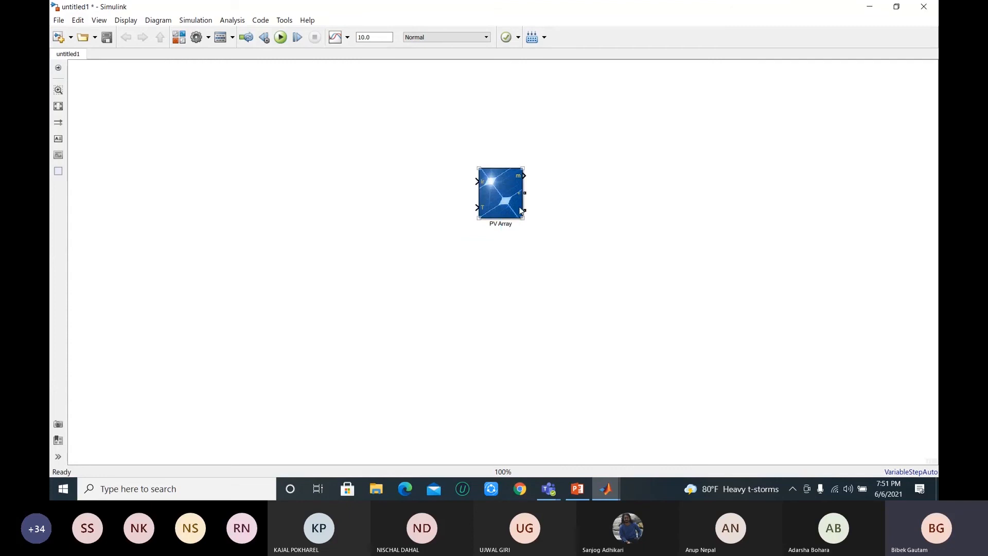
Step: Review the PV Array entry in the Simulink Library Browser again, close the browser and dismiss the chat notifications
{"action": "left_click", "coordinate": [498, 200]}
{"action": "left_click", "coordinate": [180, 38]}
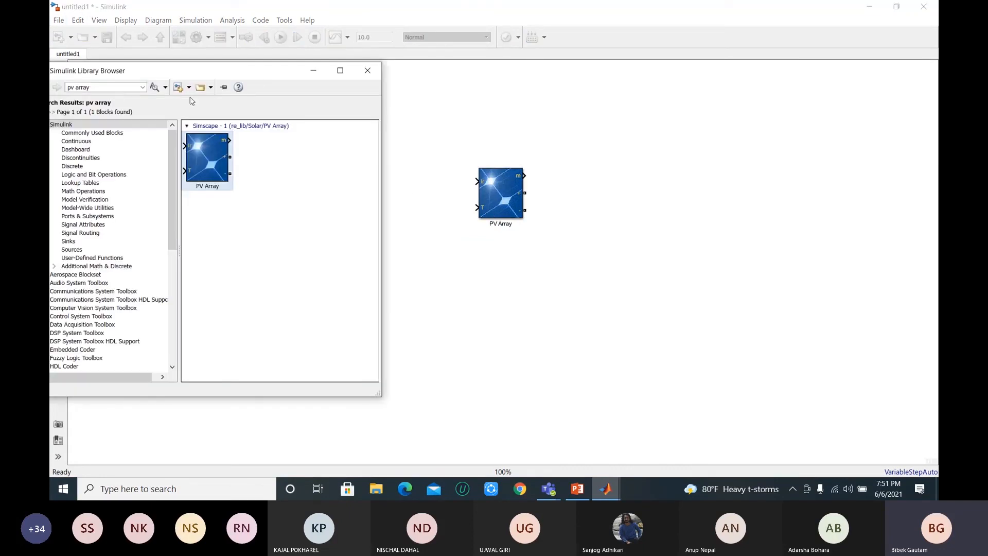
{"action": "left_click", "coordinate": [379, 75]}
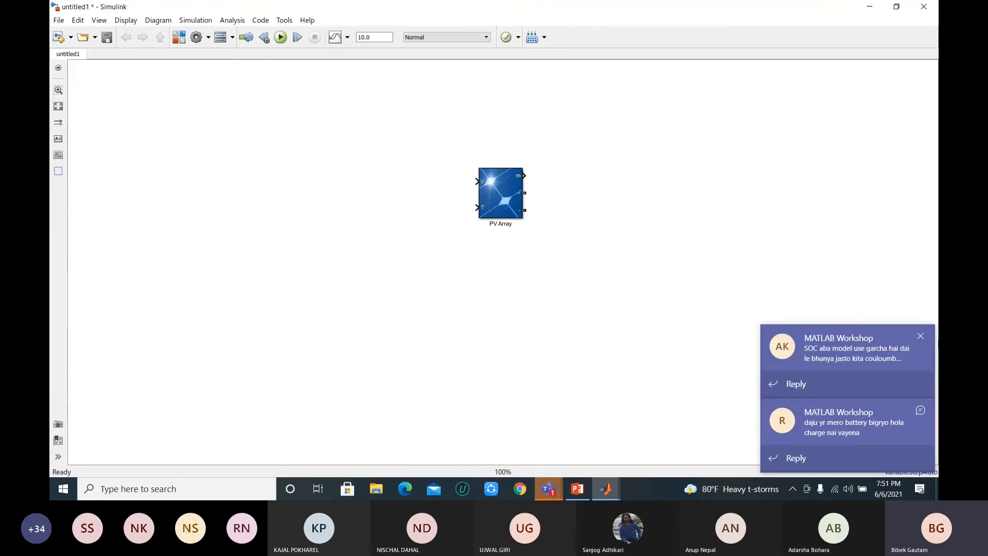
{"action": "left_click", "coordinate": [921, 344]}
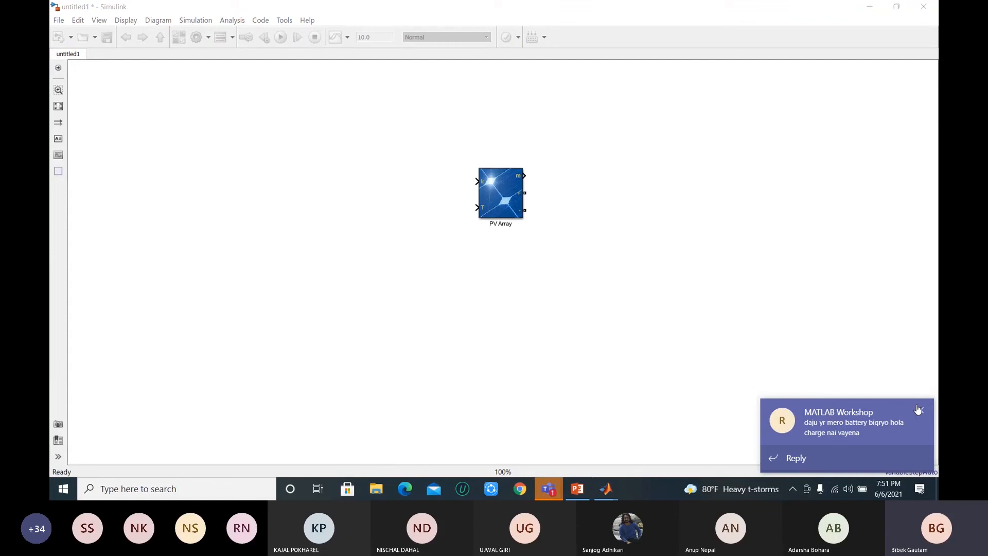
{"action": "left_click", "coordinate": [921, 411]}
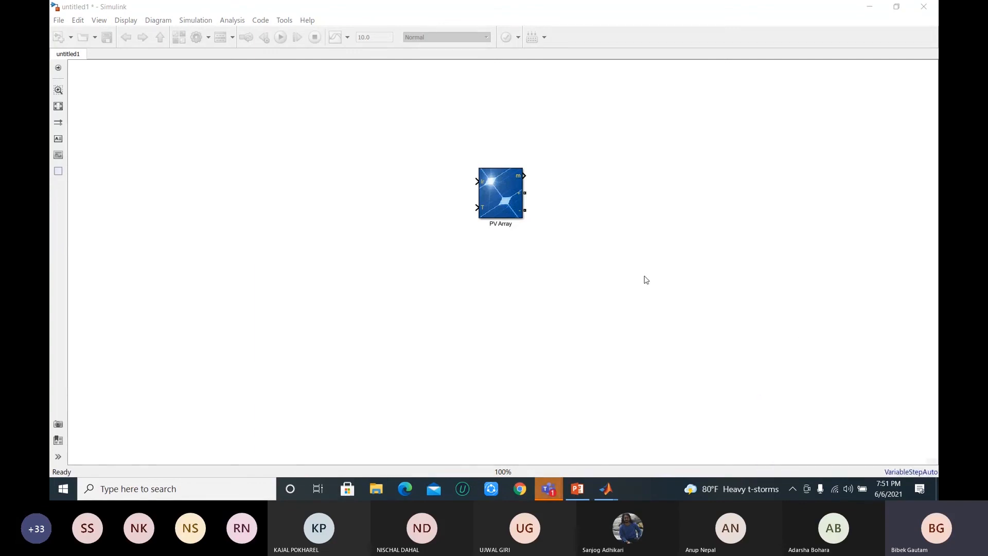
{"action": "left_click", "coordinate": [557, 21]}
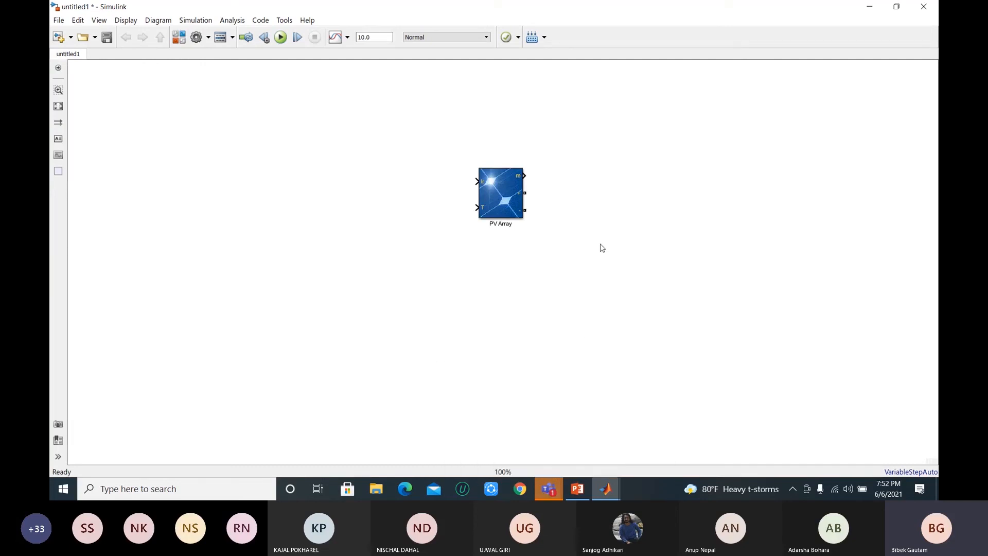
Step: Enlarge the PV Array block slightly in the new model
{"action": "left_click", "coordinate": [499, 186]}
{"action": "left_click_drag", "start_coordinate": [524, 219], "coordinate": [533, 232]}
{"action": "left_click", "coordinate": [624, 213]}
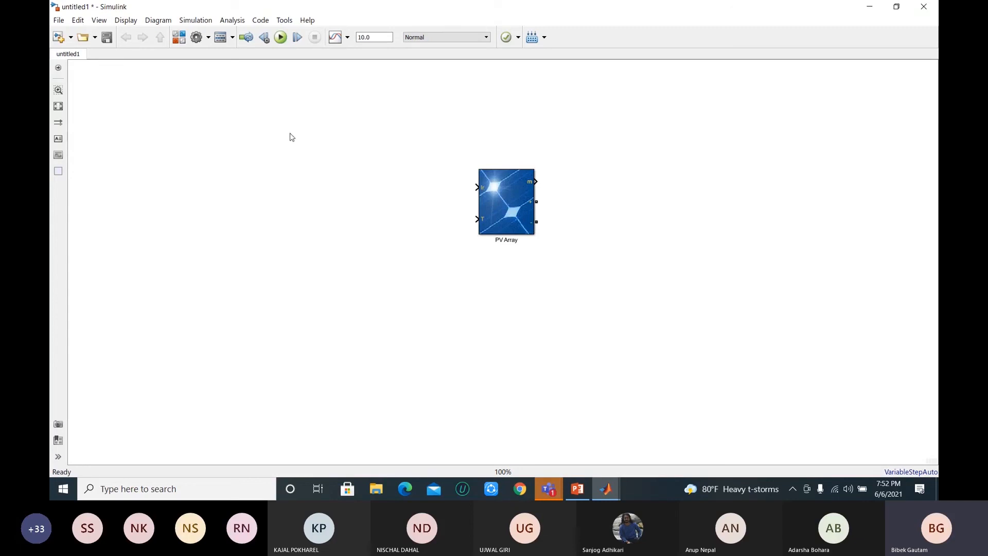
Step: Examine the PV Array block's parameters, dismiss the chat notification and close the parameter dialog
{"action": "left_click", "coordinate": [514, 203]}
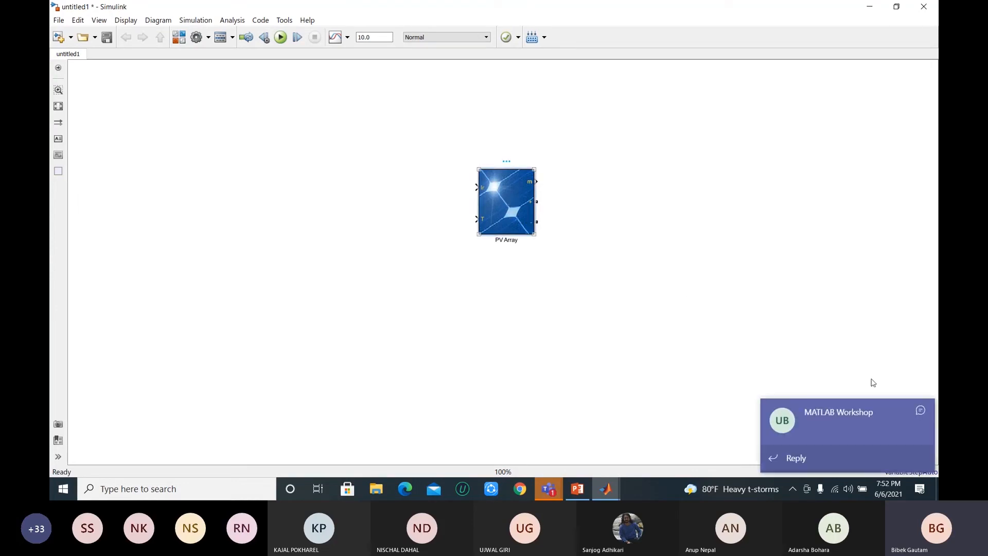
{"action": "key", "text": "Return"}
{"action": "left_click", "coordinate": [922, 410]}
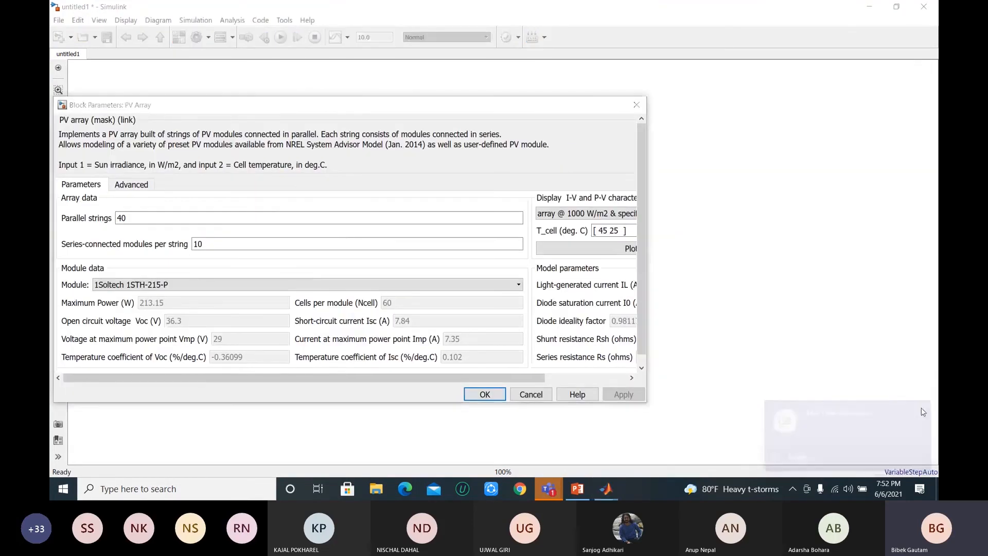
{"action": "left_click", "coordinate": [636, 105]}
Step: Move the PV Array block slightly up and to the left, and review its array and module parameters
{"action": "left_click_drag", "start_coordinate": [489, 196], "coordinate": [476, 193]}
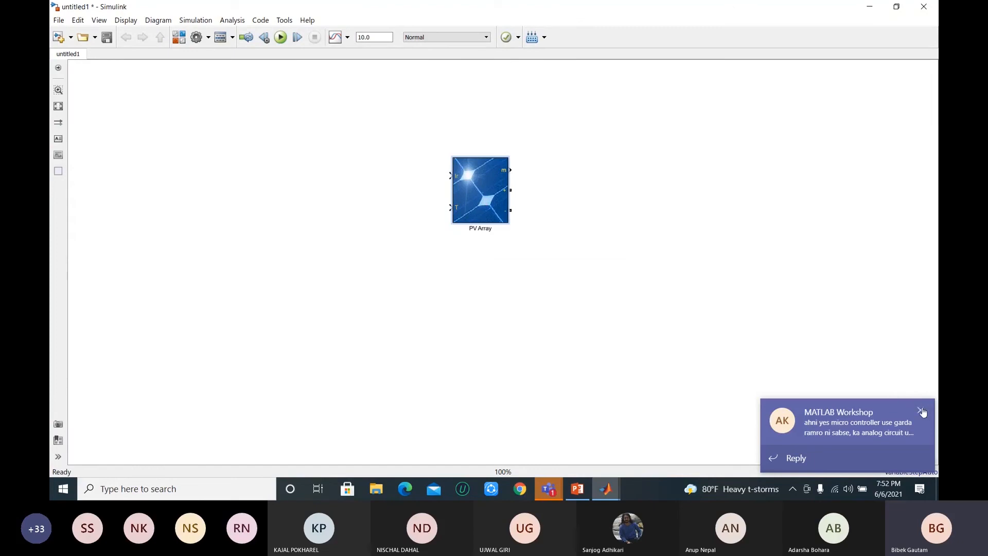
{"action": "left_click", "coordinate": [922, 410]}
{"action": "double_click", "coordinate": [488, 201]}
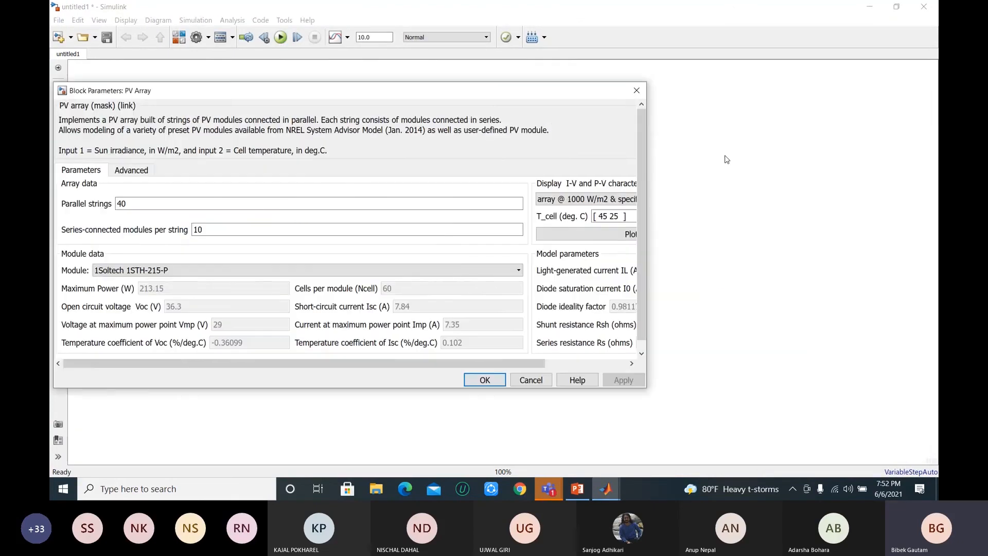
{"action": "left_click", "coordinate": [637, 90]}
Step: Examine the PV Array block's irradiance and temperature input ports and dismiss the chat notification
{"action": "left_click", "coordinate": [456, 187]}
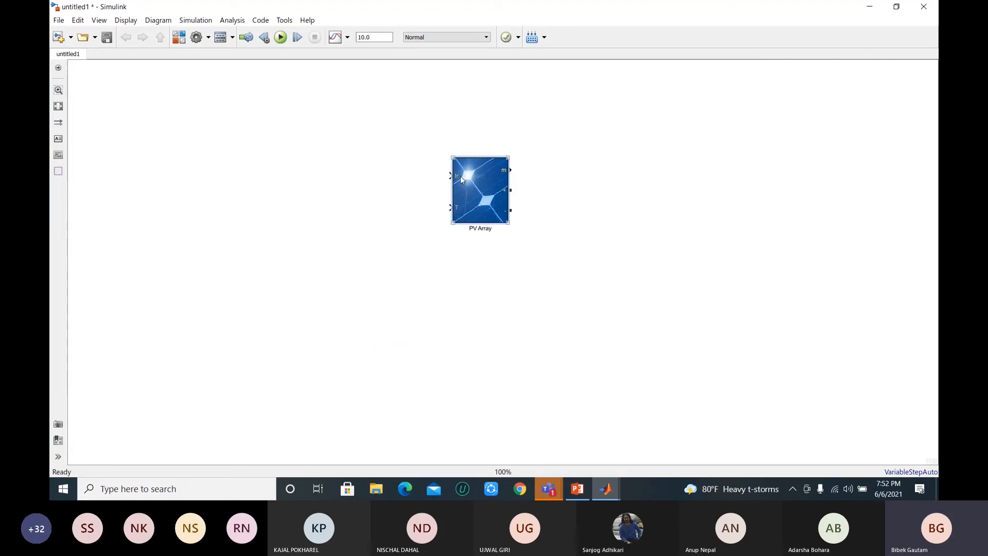
{"action": "left_click", "coordinate": [446, 221]}
{"action": "left_click", "coordinate": [455, 183]}
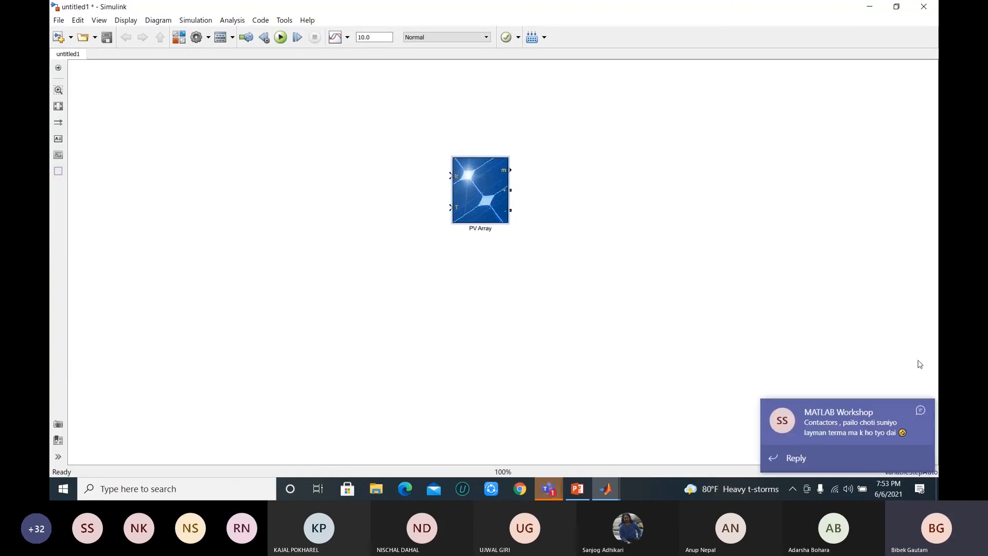
{"action": "left_click", "coordinate": [921, 411]}
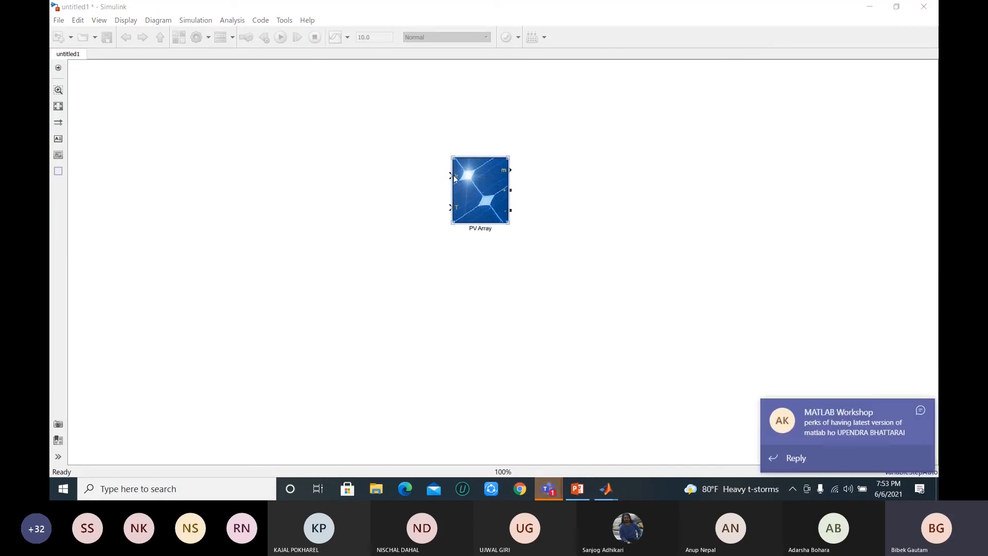
Step: Dismiss the chat notification and add a Constant block from Simulink/Sources beside the PV Array's inputs
{"action": "left_click", "coordinate": [920, 411]}
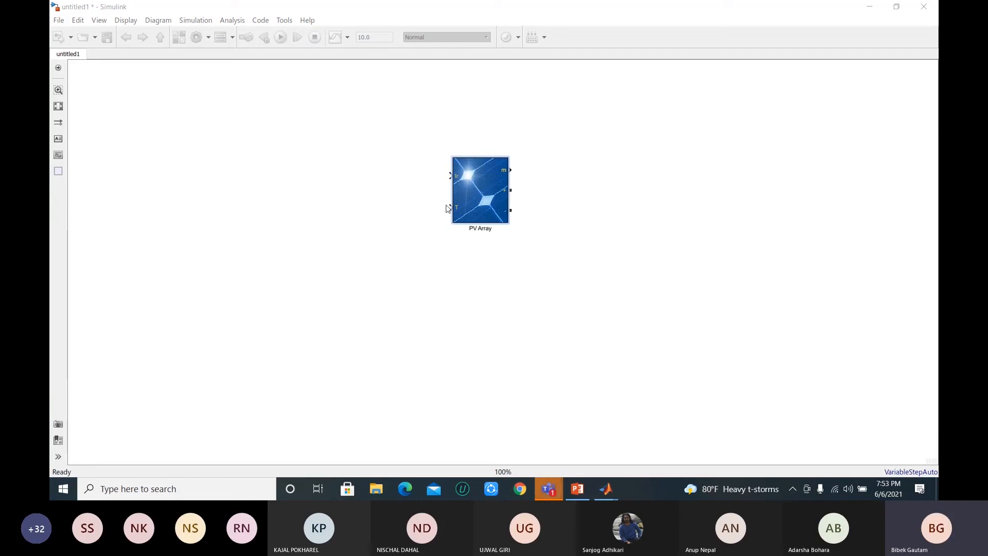
{"action": "left_click", "coordinate": [464, 188]}
{"action": "left_click", "coordinate": [339, 215]}
{"action": "double_click", "coordinate": [338, 214]}
{"action": "left_click", "coordinate": [360, 239]}
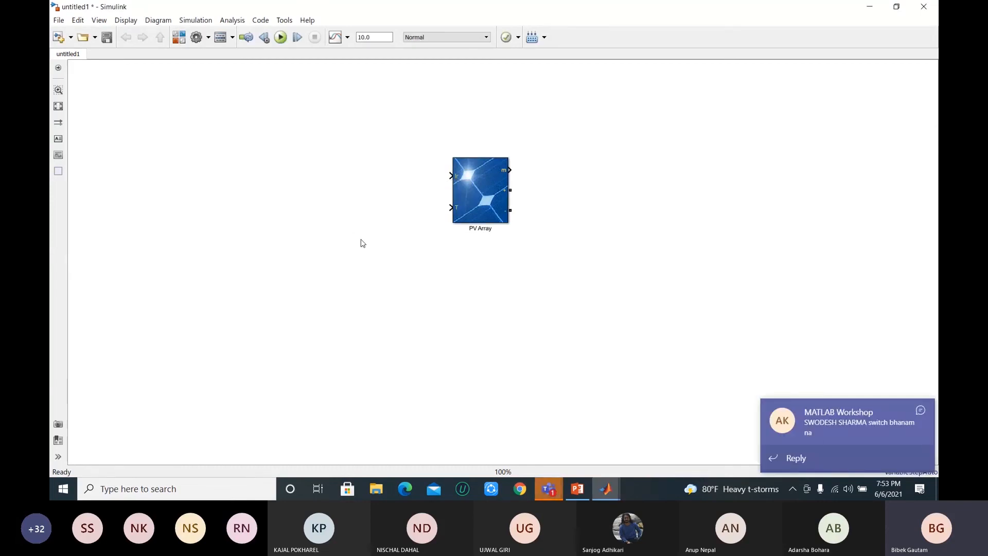
{"action": "type", "text": "onstant"}
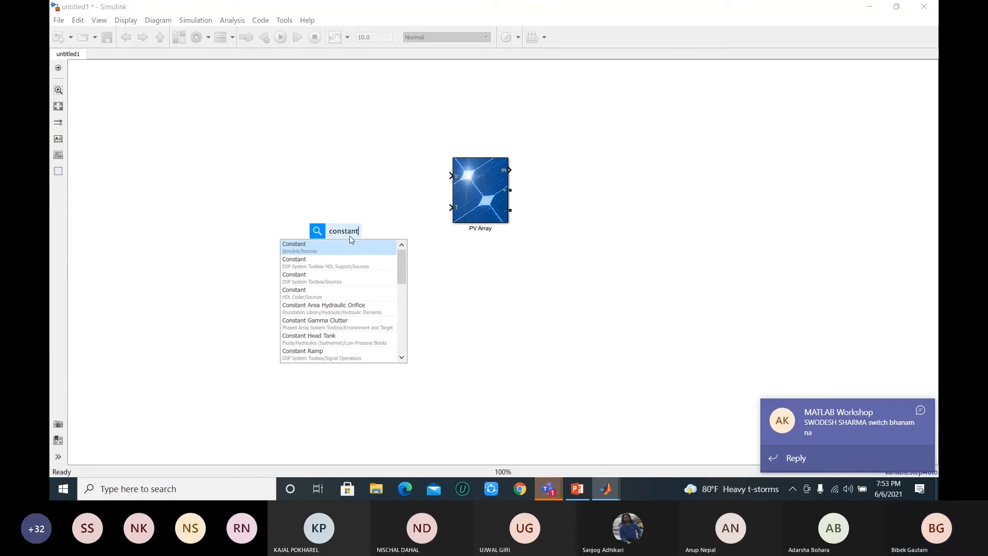
{"action": "left_click", "coordinate": [353, 245]}
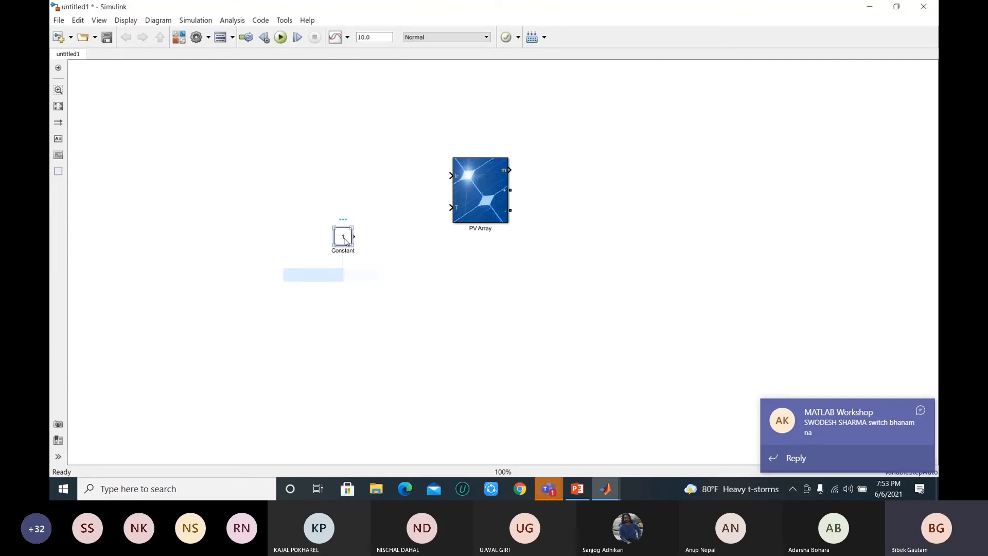
Step: Set the Constant block's value to 100 and connect it in a straight line to the PV Array's irradiance input
{"action": "double_click", "coordinate": [346, 238]}
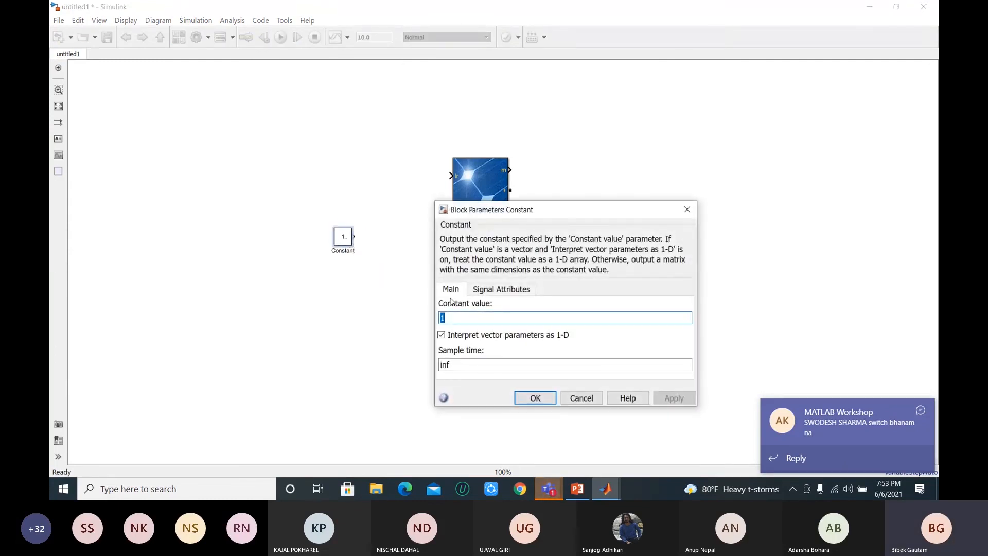
{"action": "type", "text": "100"}
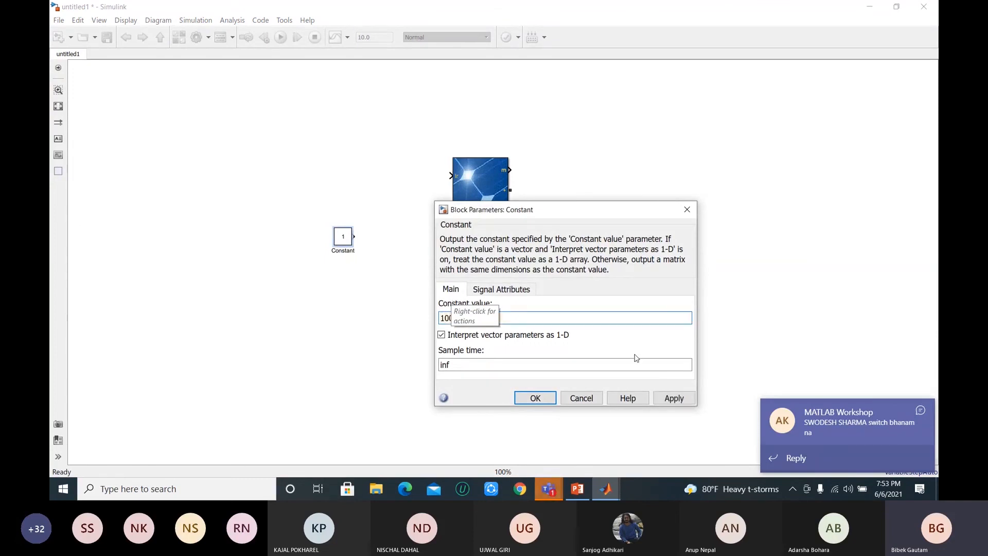
{"action": "left_click", "coordinate": [674, 398]}
{"action": "left_click", "coordinate": [538, 397]}
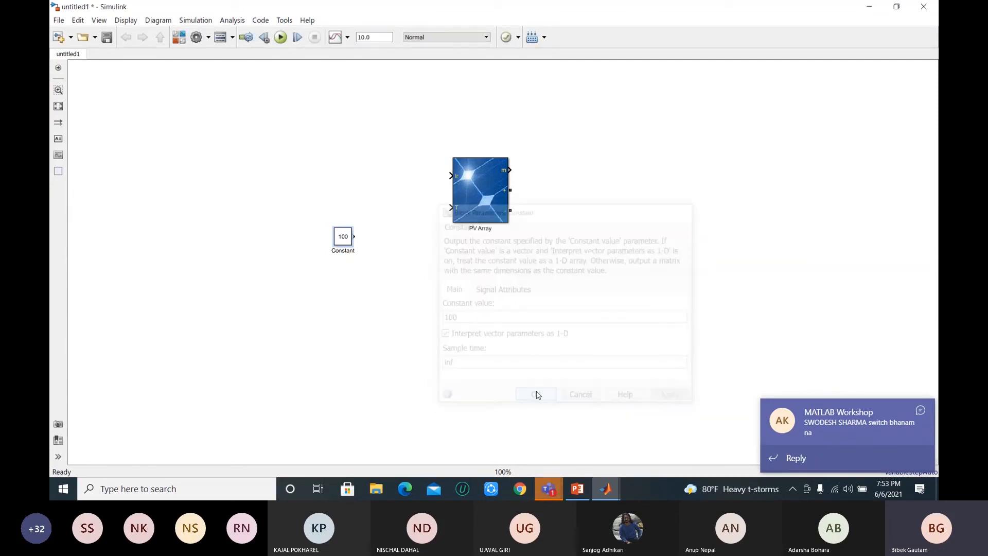
{"action": "left_click_drag", "start_coordinate": [355, 236], "coordinate": [453, 176]}
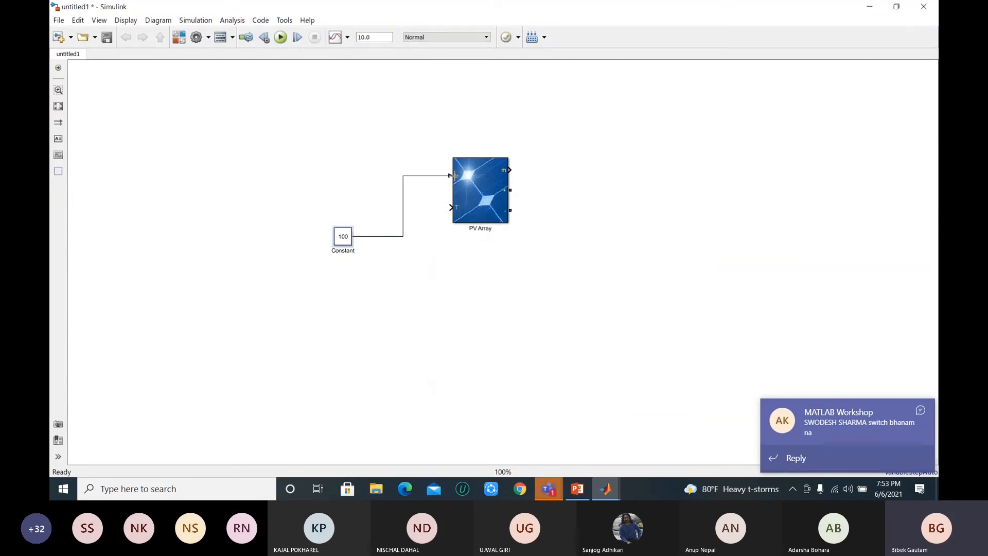
{"action": "left_click_drag", "start_coordinate": [343, 239], "coordinate": [345, 184]}
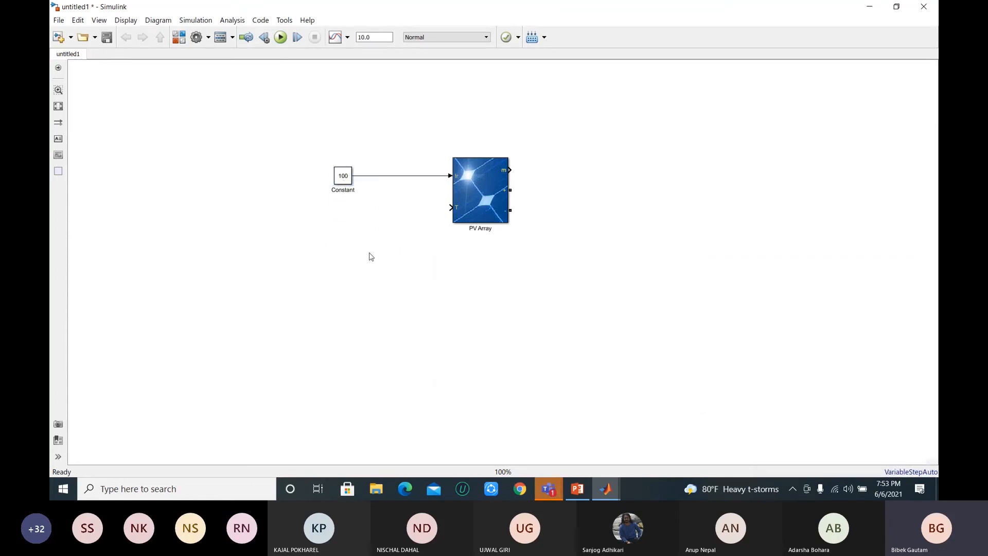
Step: Connect a copy of the Constant block, with its value set to 25, to the PV Array's temperature input
{"action": "left_click", "coordinate": [343, 180]}
{"action": "left_click", "coordinate": [349, 247]}
{"action": "key", "text": "ctrl+v"}
{"action": "double_click", "coordinate": [358, 253]}
{"action": "type", "text": "25"}
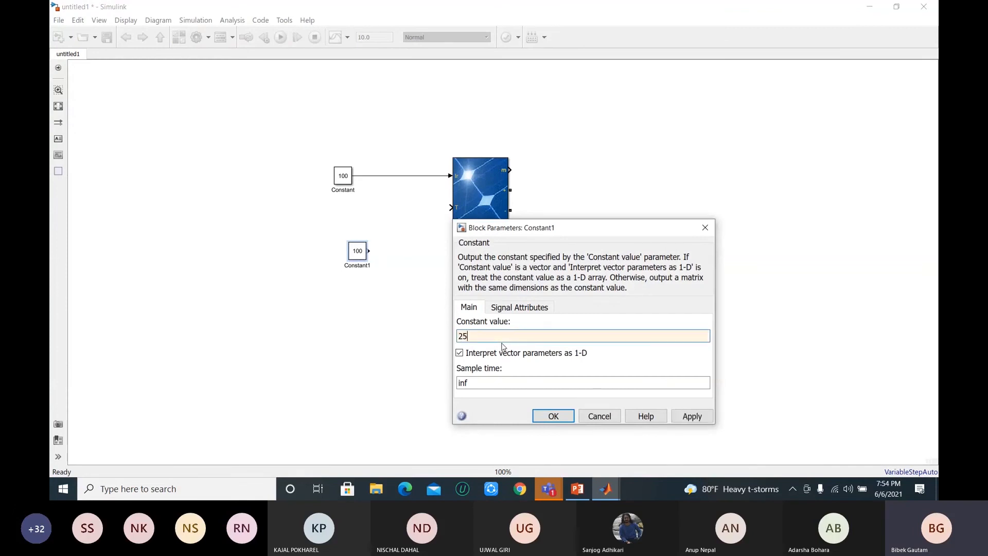
{"action": "left_click", "coordinate": [684, 419]}
{"action": "left_click", "coordinate": [560, 416]}
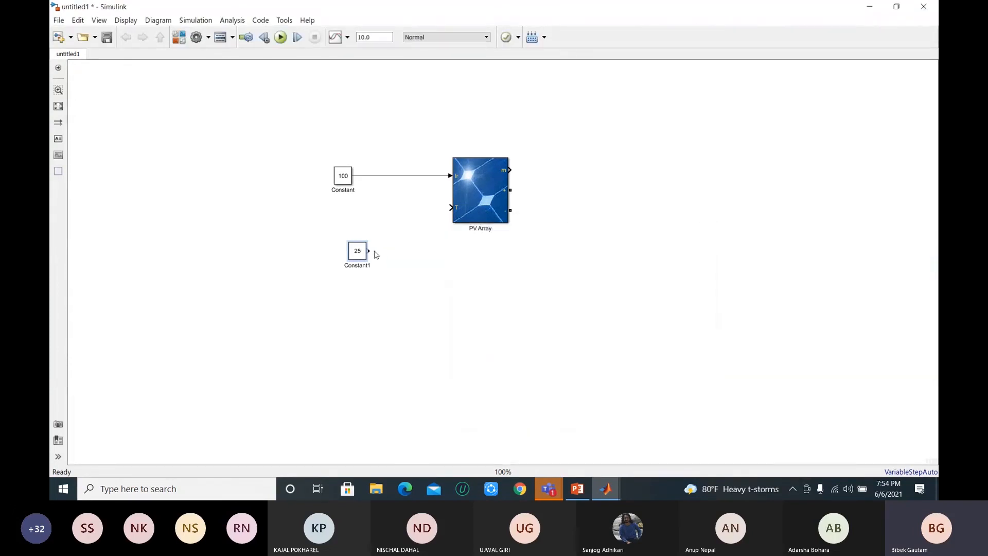
{"action": "left_click_drag", "start_coordinate": [370, 250], "coordinate": [451, 213]}
Step: Set the PV Array's module type to 1Soltech 1STH-230-P and accept the block parameters
{"action": "double_click", "coordinate": [479, 190]}
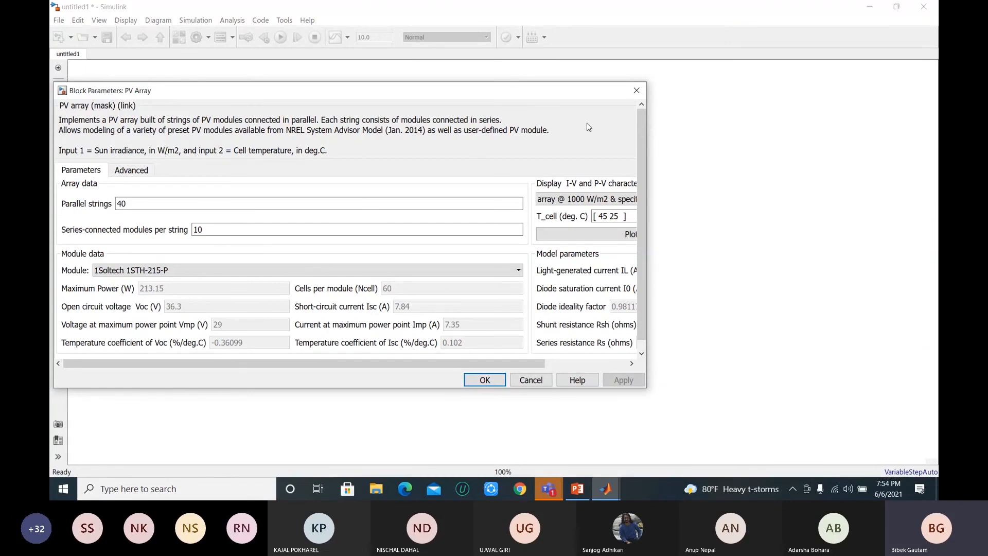
{"action": "left_click", "coordinate": [637, 91]}
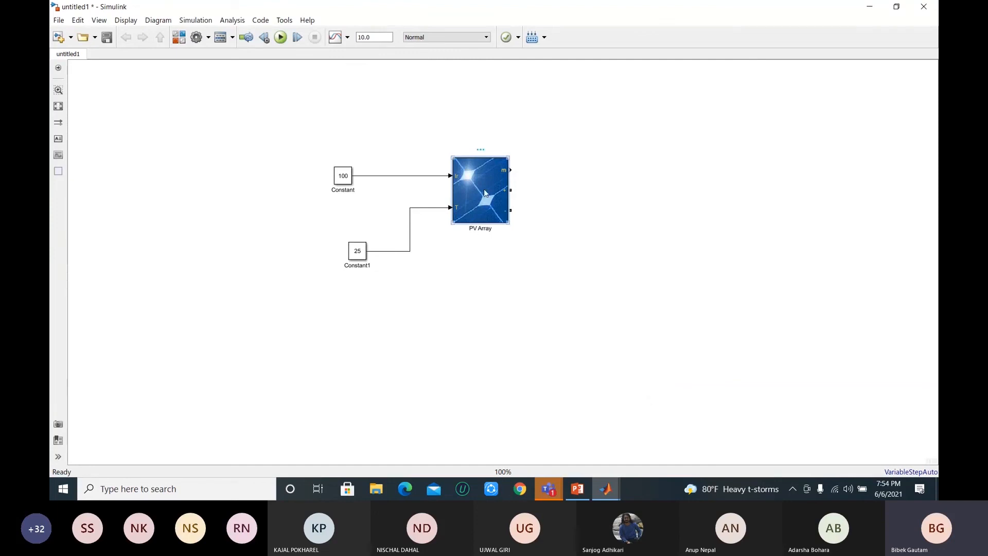
{"action": "double_click", "coordinate": [481, 203]}
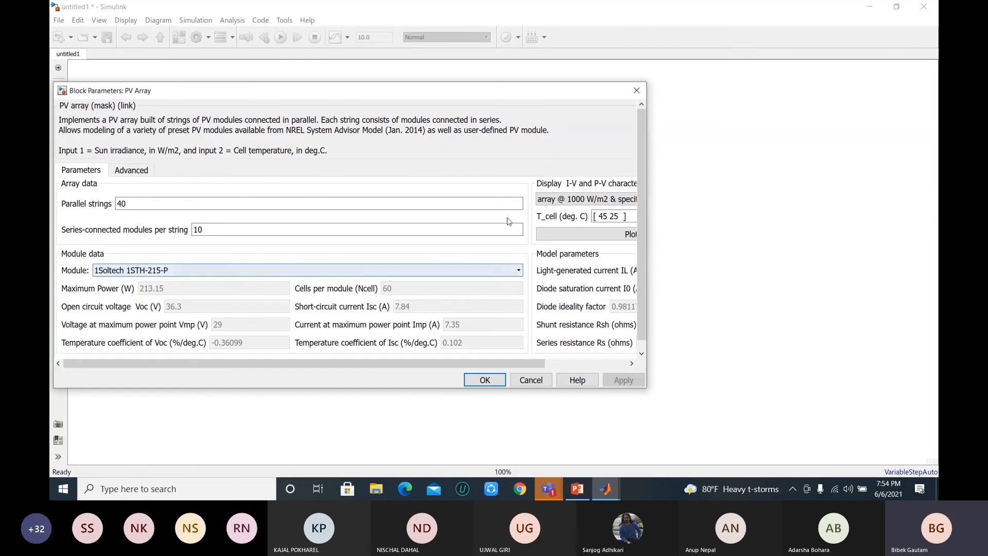
{"action": "left_click_drag", "start_coordinate": [436, 93], "coordinate": [533, 96]}
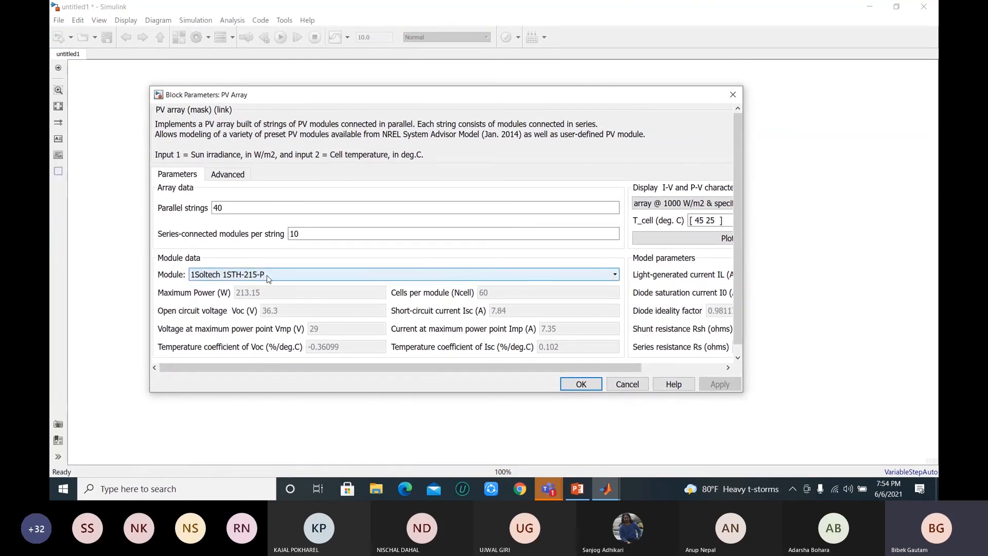
{"action": "left_click", "coordinate": [611, 277]}
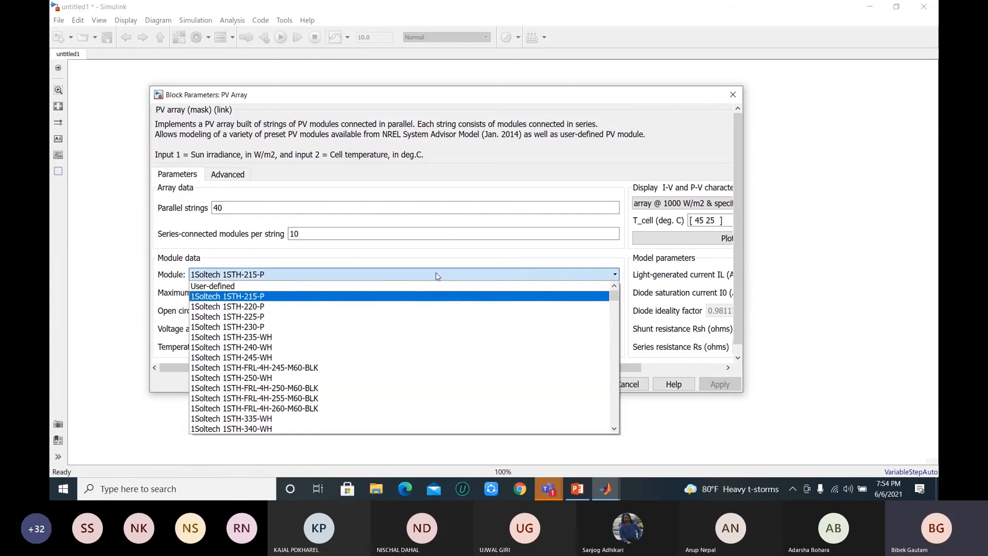
{"action": "left_click", "coordinate": [260, 349]}
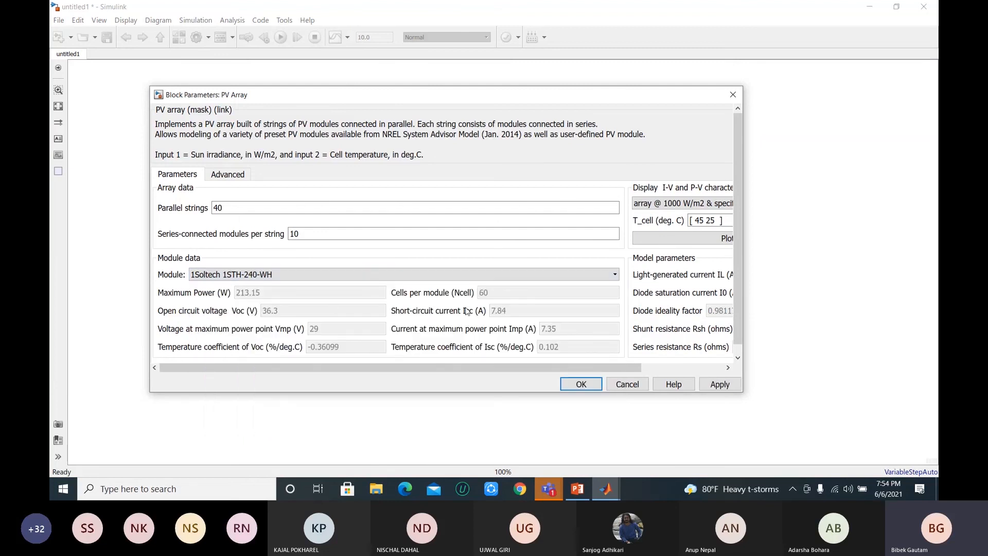
{"action": "left_click", "coordinate": [607, 275]}
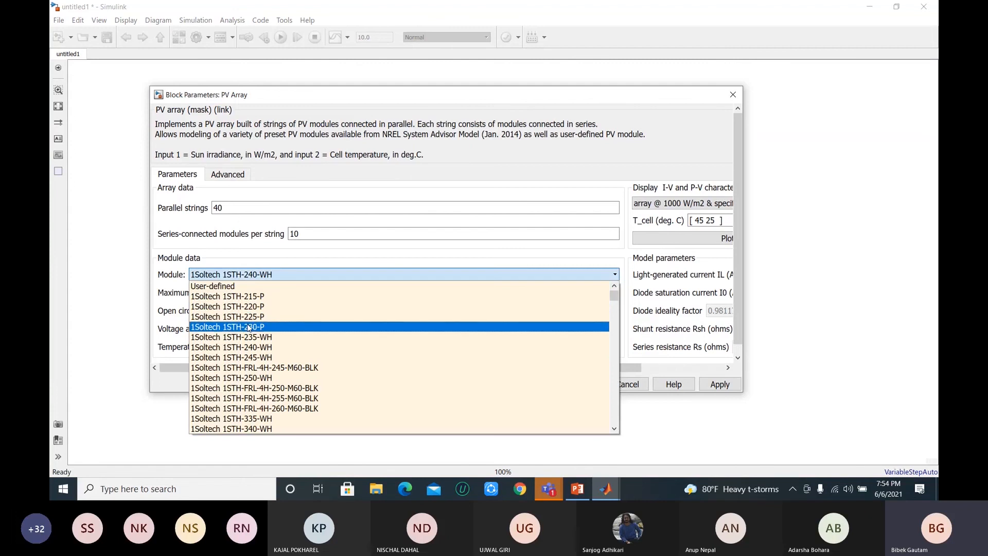
{"action": "left_click", "coordinate": [249, 327]}
{"action": "left_click", "coordinate": [712, 385]}
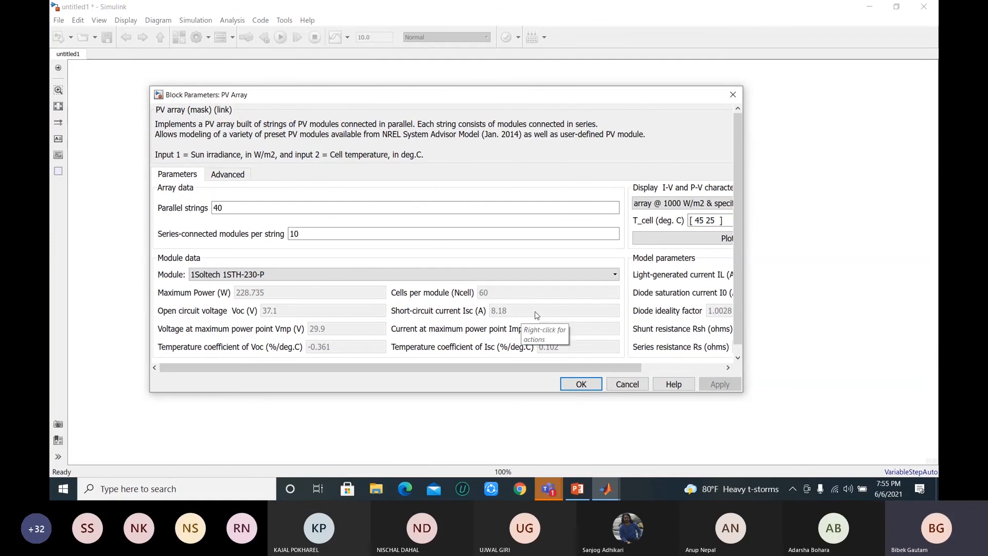
{"action": "left_click", "coordinate": [581, 384]}
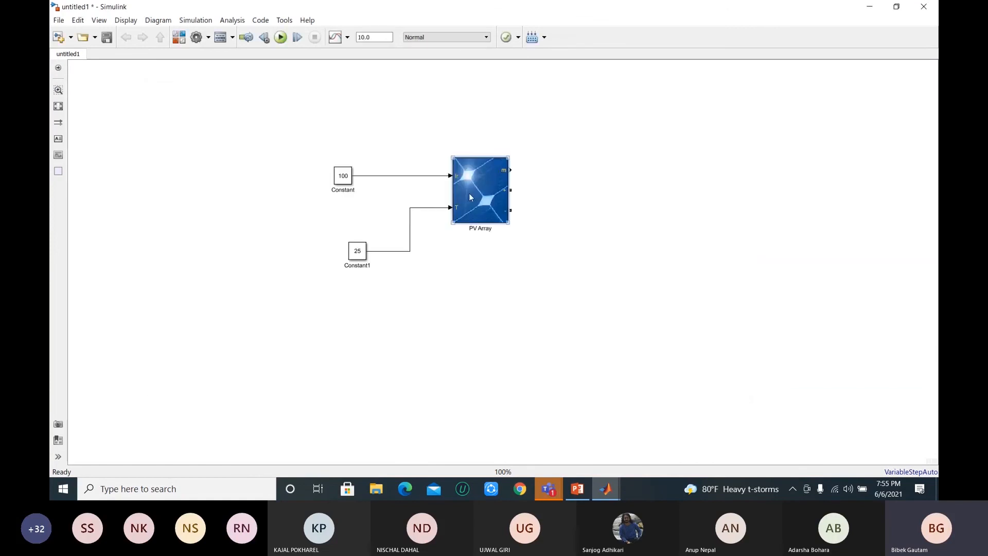
Step: Review the PV Array's array and module parameters again, then close the parameter dialog
{"action": "left_click", "coordinate": [465, 203]}
{"action": "double_click", "coordinate": [487, 205]}
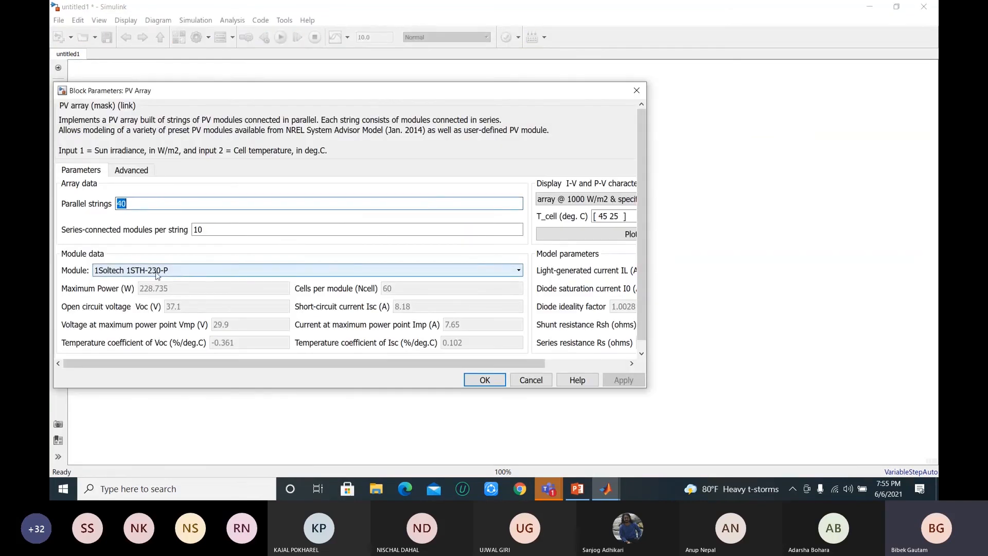
{"action": "left_click", "coordinate": [518, 273]}
{"action": "left_click", "coordinate": [278, 273]}
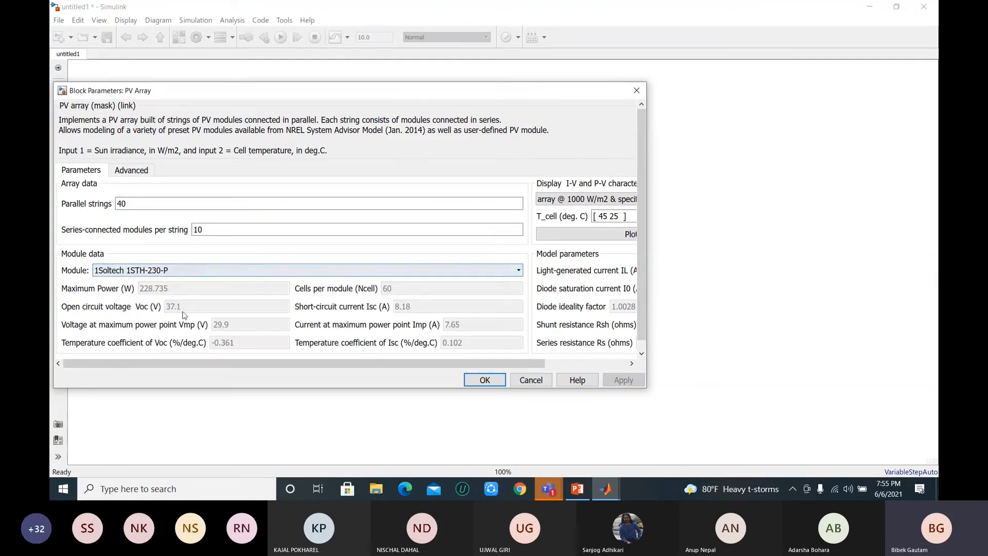
{"action": "left_click", "coordinate": [483, 380]}
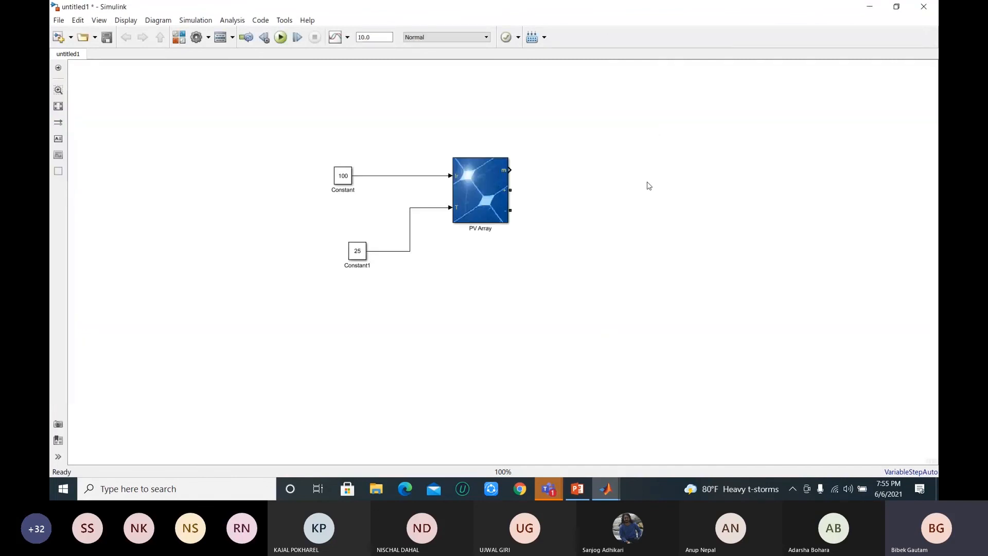
Step: Add a Bus Selector block beside the PV Array and connect it to the array's measurement output m
{"action": "left_click", "coordinate": [508, 170]}
{"action": "left_click", "coordinate": [516, 171]}
{"action": "left_click", "coordinate": [518, 176]}
{"action": "double_click", "coordinate": [614, 175]}
{"action": "type", "text": "Volt"}
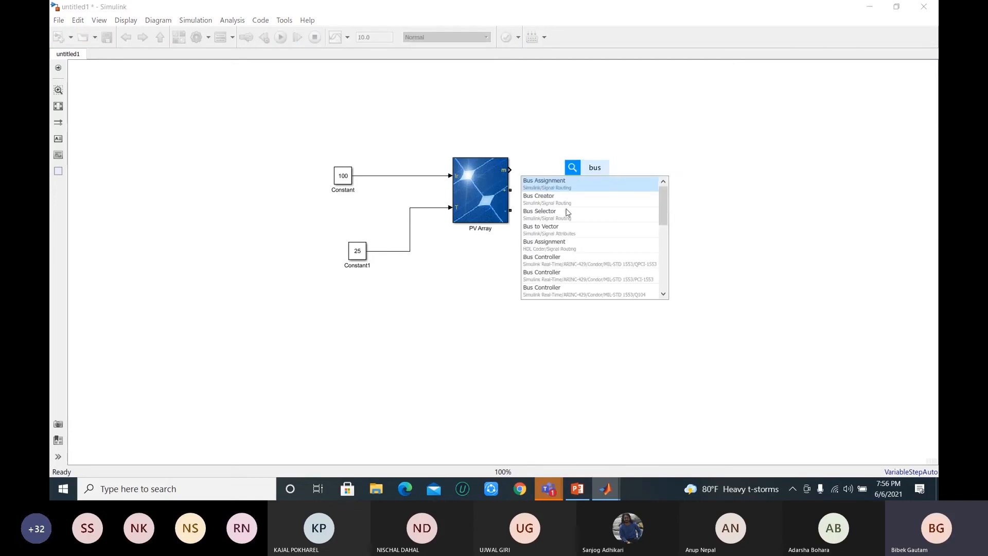
{"action": "key", "text": "Return"}
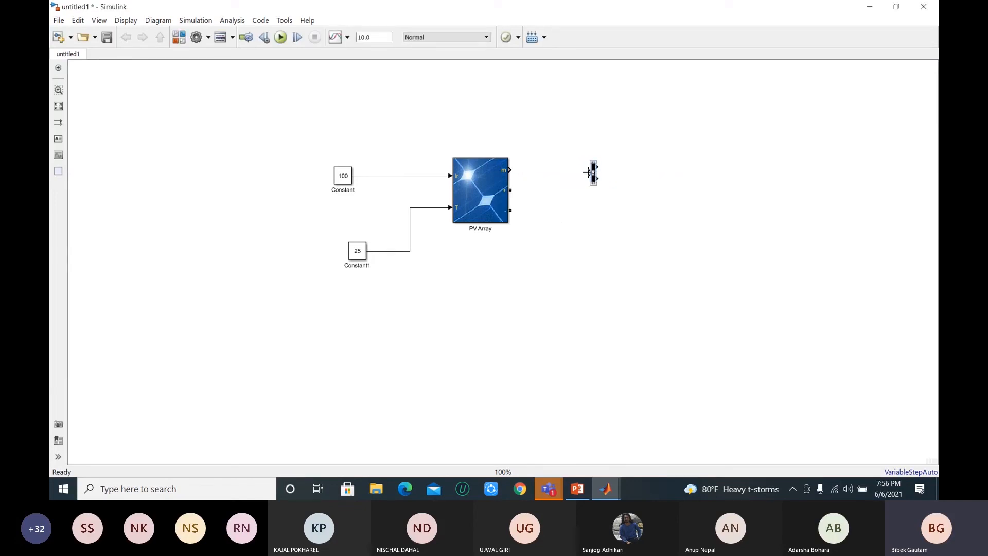
{"action": "left_click_drag", "start_coordinate": [590, 173], "coordinate": [509, 170]}
Step: Add V_PV, I_PV and I_diode to the Bus Selector's selected signals
{"action": "double_click", "coordinate": [594, 174]}
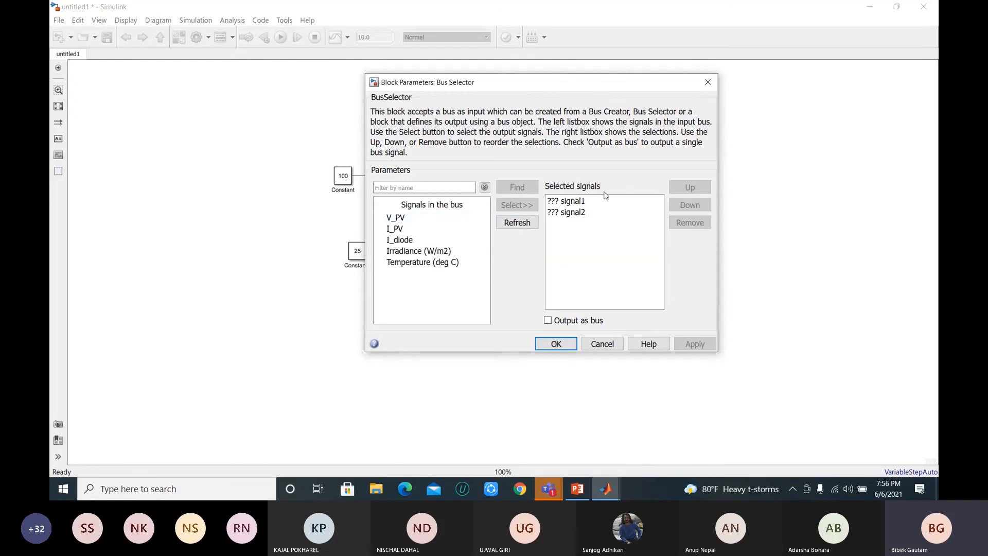
{"action": "left_click", "coordinate": [403, 220]}
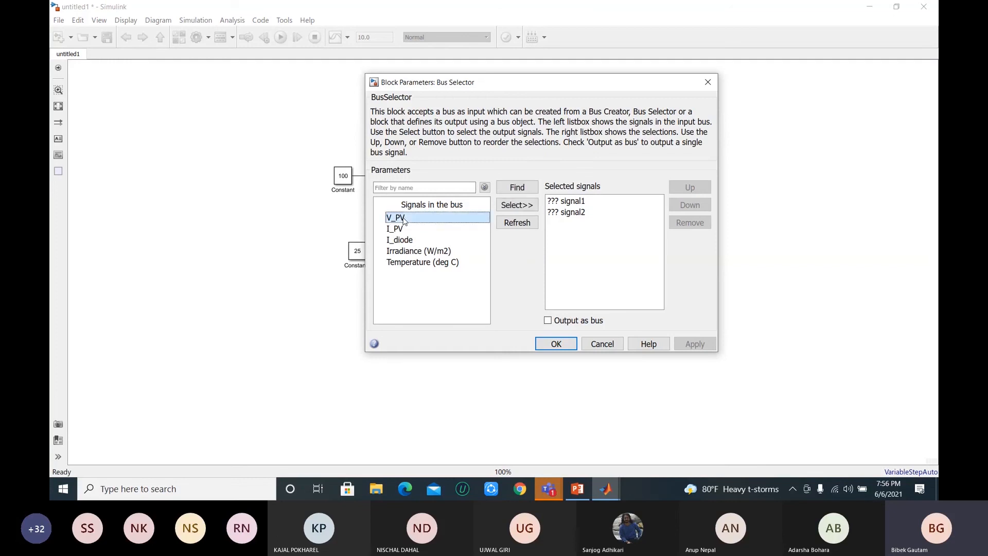
{"action": "left_click", "coordinate": [523, 211]}
{"action": "left_click", "coordinate": [418, 230]}
{"action": "left_click", "coordinate": [511, 205]}
{"action": "left_click", "coordinate": [425, 241]}
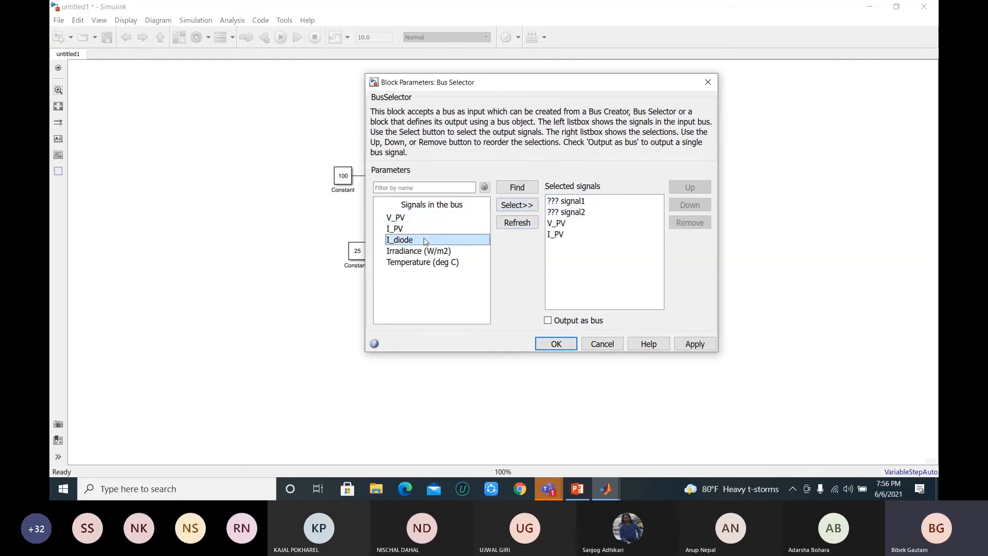
{"action": "left_click", "coordinate": [517, 206]}
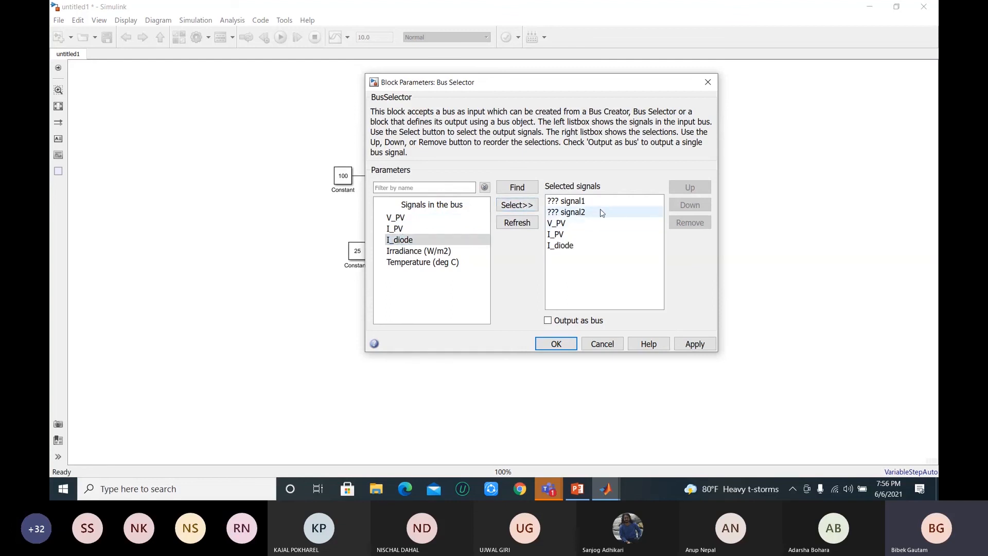
Step: Remove the placeholders signal1 and signal2 from the Bus Selector's selected signals, apply the selection and enlarge the block slightly
{"action": "left_click", "coordinate": [602, 212]}
{"action": "left_click", "coordinate": [683, 224]}
{"action": "left_click", "coordinate": [592, 203]}
{"action": "left_click", "coordinate": [689, 222]}
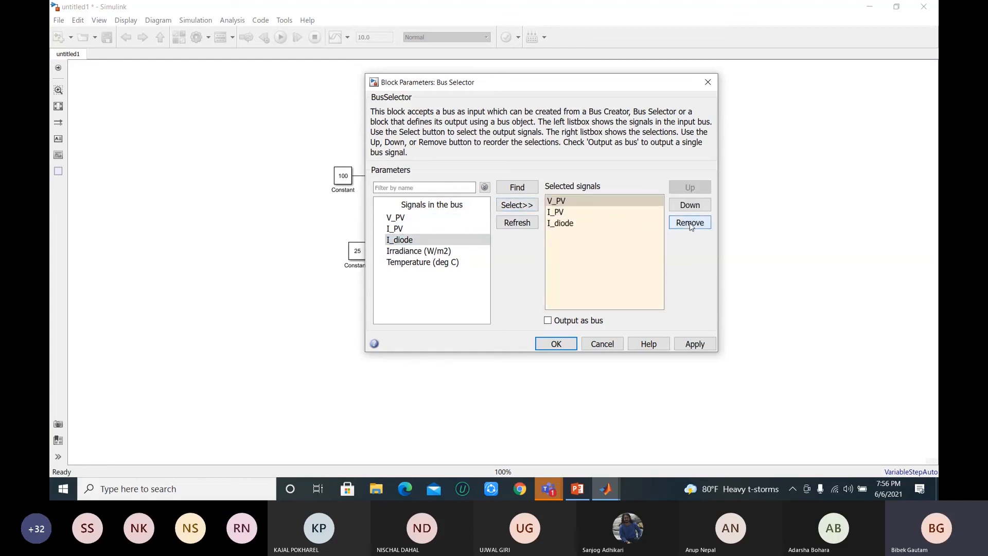
{"action": "left_click", "coordinate": [694, 343]}
{"action": "left_click", "coordinate": [566, 345]}
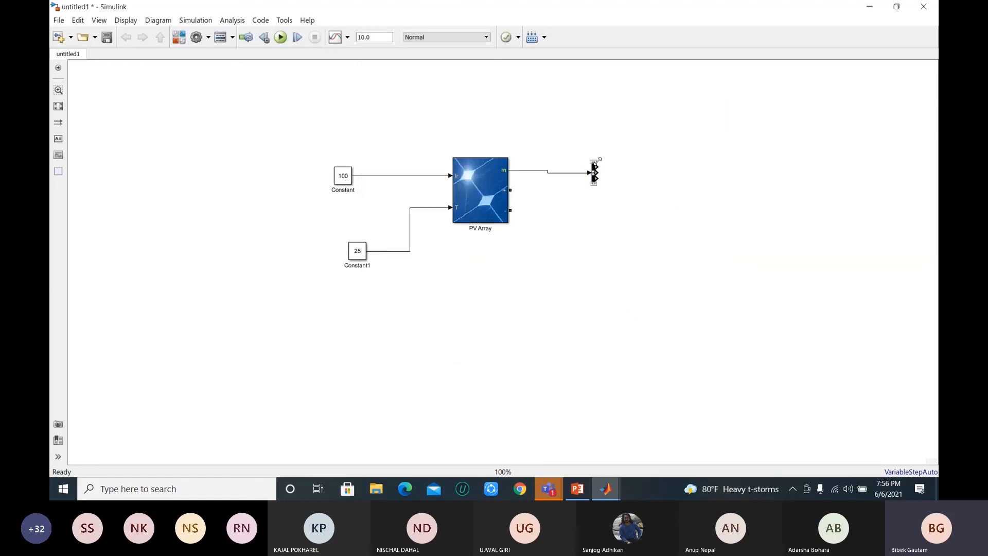
{"action": "left_click_drag", "start_coordinate": [600, 159], "coordinate": [603, 148]}
{"action": "left_click", "coordinate": [649, 213]}
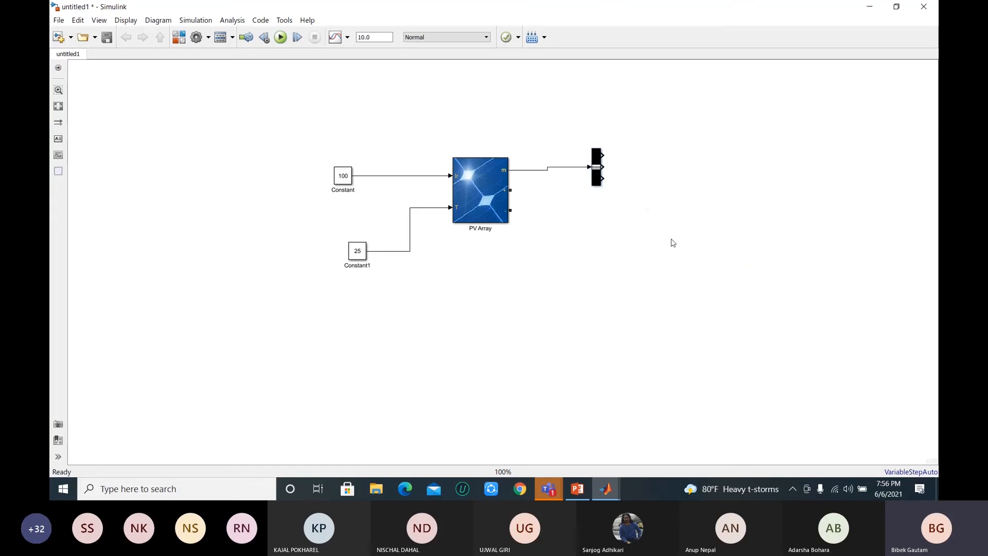
Step: Add a Display block, connect it to the Bus Selector's V_PV output and place it slightly above the selector
{"action": "double_click", "coordinate": [694, 191]}
{"action": "type", "text": "dicplay"}
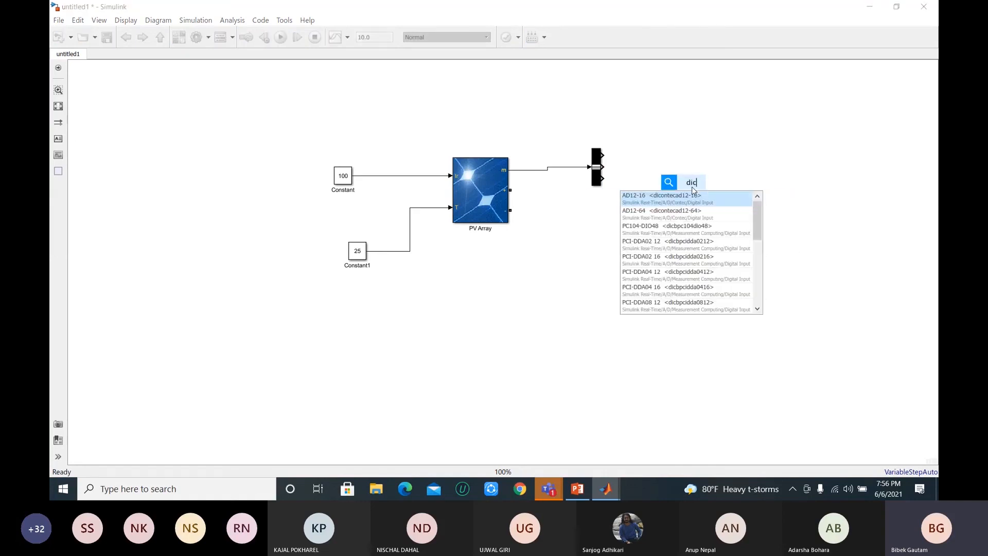
{"action": "key", "text": "BackSpace"}
{"action": "key", "text": "BackSpace"}
{"action": "key", "text": "BackSpace"}
{"action": "key", "text": "BackSpace"}
{"action": "key", "text": "BackSpace"}
{"action": "type", "text": "s"}
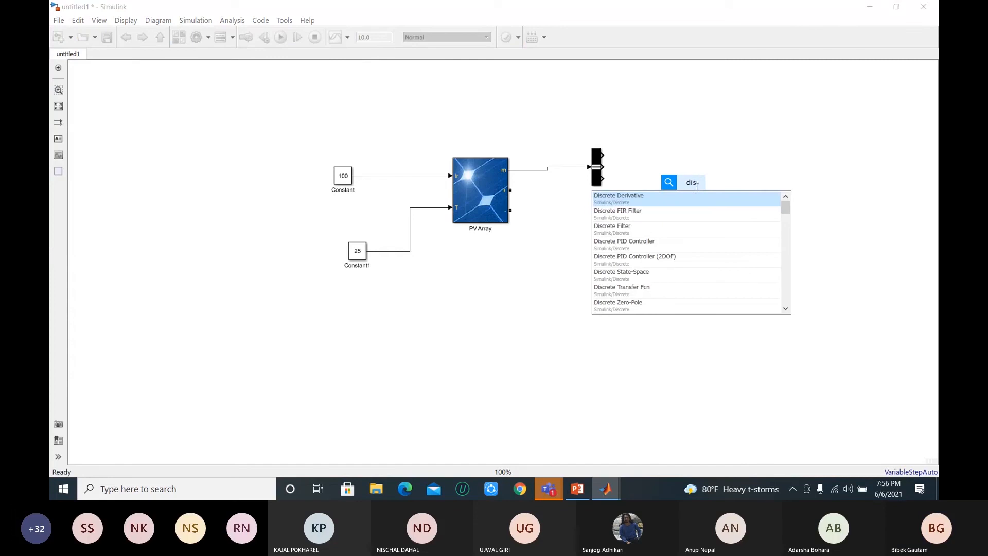
{"action": "type", "text": "play"}
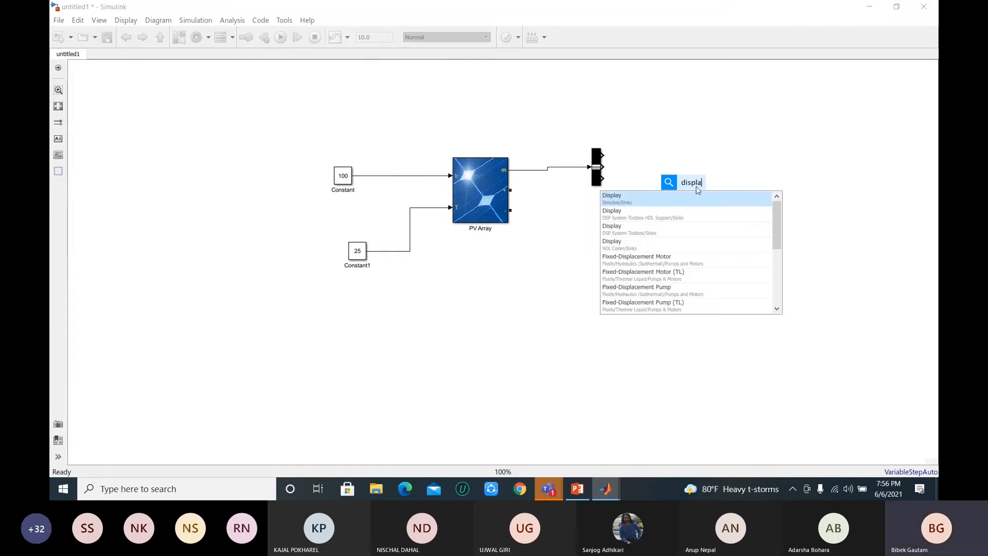
{"action": "left_click", "coordinate": [676, 203]}
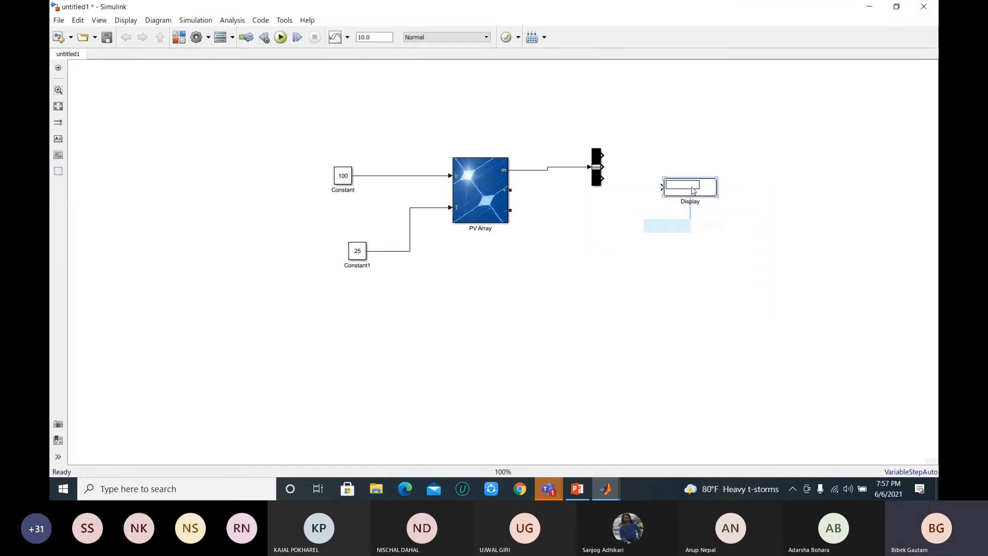
{"action": "left_click_drag", "start_coordinate": [694, 147], "coordinate": [696, 152]}
{"action": "left_click", "coordinate": [652, 156]}
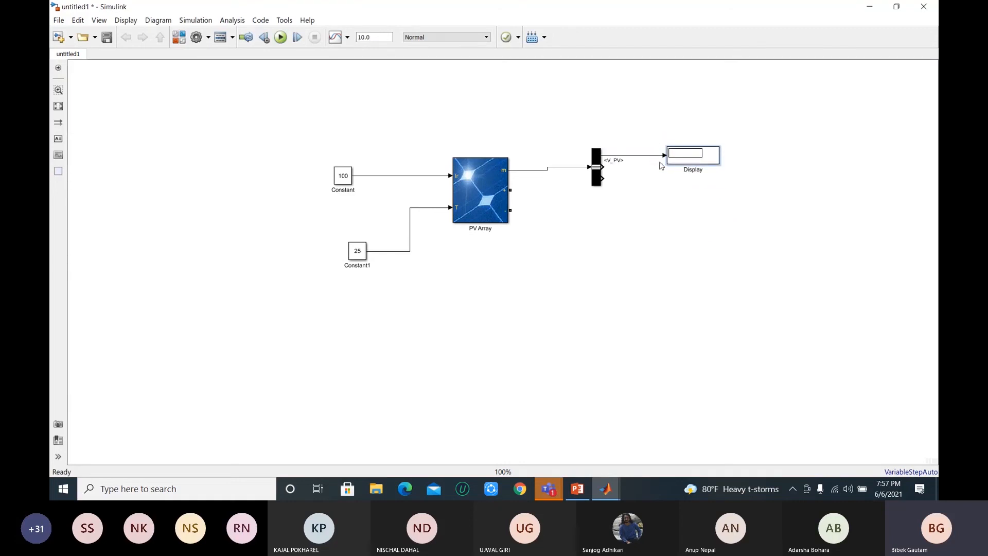
{"action": "left_click_drag", "start_coordinate": [713, 161], "coordinate": [707, 129]}
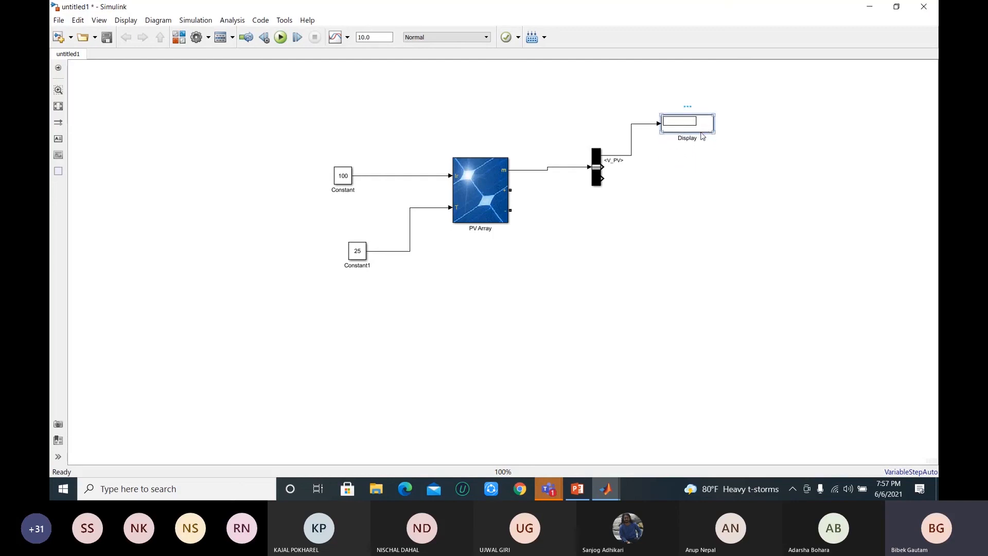
Step: Add two copies of the Display block and connect them to the Bus Selector's I_PV and I_diode outputs
{"action": "left_click", "coordinate": [667, 172]}
{"action": "key", "text": "ctrl+v"}
{"action": "mouse_move", "coordinate": [663, 179]}
{"action": "left_mouse_down"}
{"action": "mouse_move", "coordinate": [653, 166]}
{"action": "mouse_move", "coordinate": [603, 178]}
{"action": "left_mouse_up"}
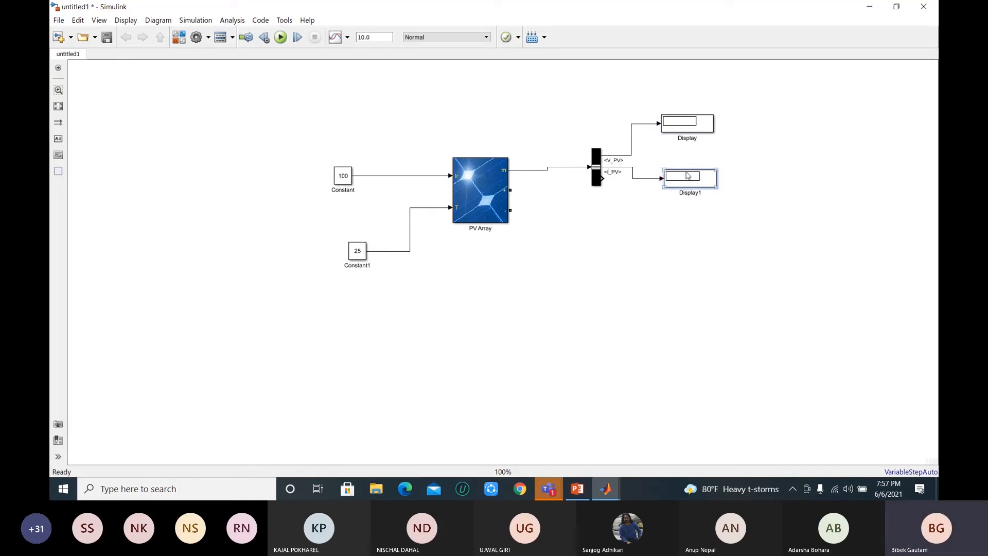
{"action": "left_click_drag", "start_coordinate": [687, 178], "coordinate": [688, 167]}
{"action": "left_click", "coordinate": [672, 201]}
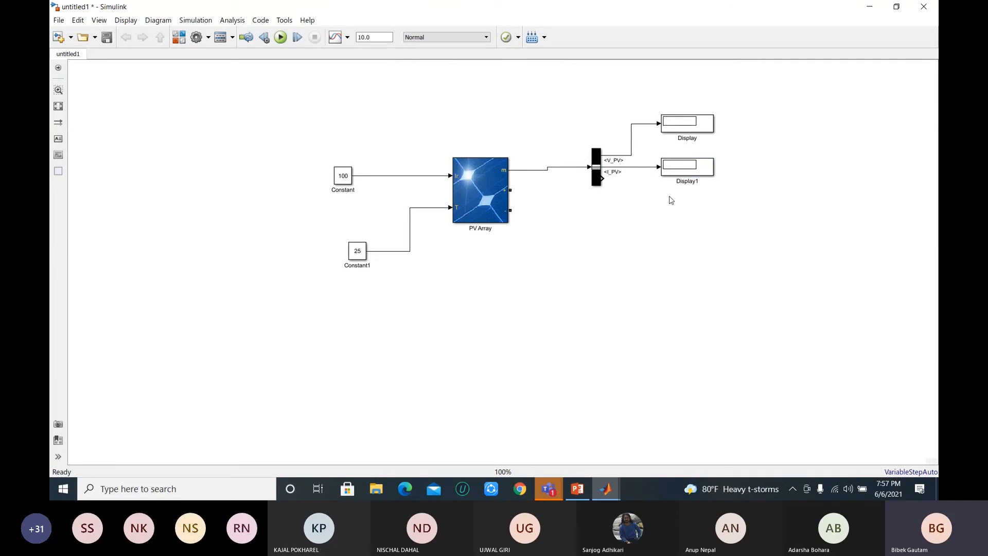
{"action": "key", "text": "ctrl+v"}
{"action": "left_click_drag", "start_coordinate": [669, 205], "coordinate": [603, 179]}
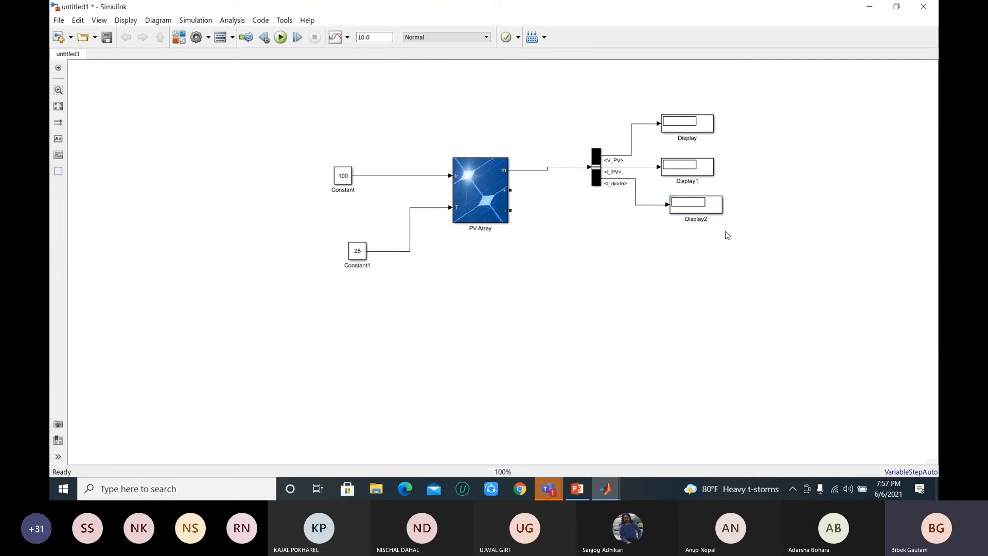
Step: Run the PV Array simulation and close the Diagnostic Viewer
{"action": "left_click", "coordinate": [692, 131]}
{"action": "left_click", "coordinate": [713, 211]}
{"action": "left_click", "coordinate": [282, 40]}
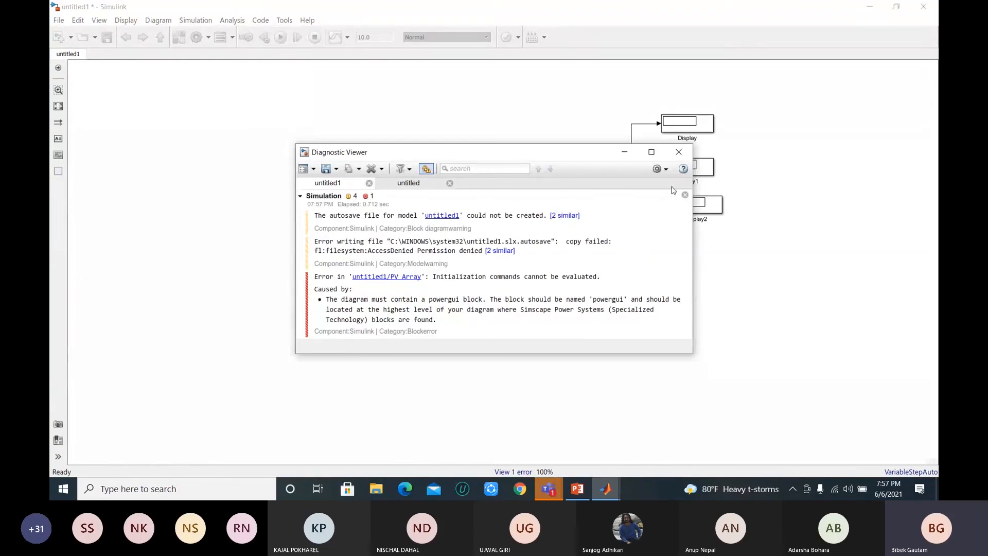
{"action": "left_click", "coordinate": [679, 152]}
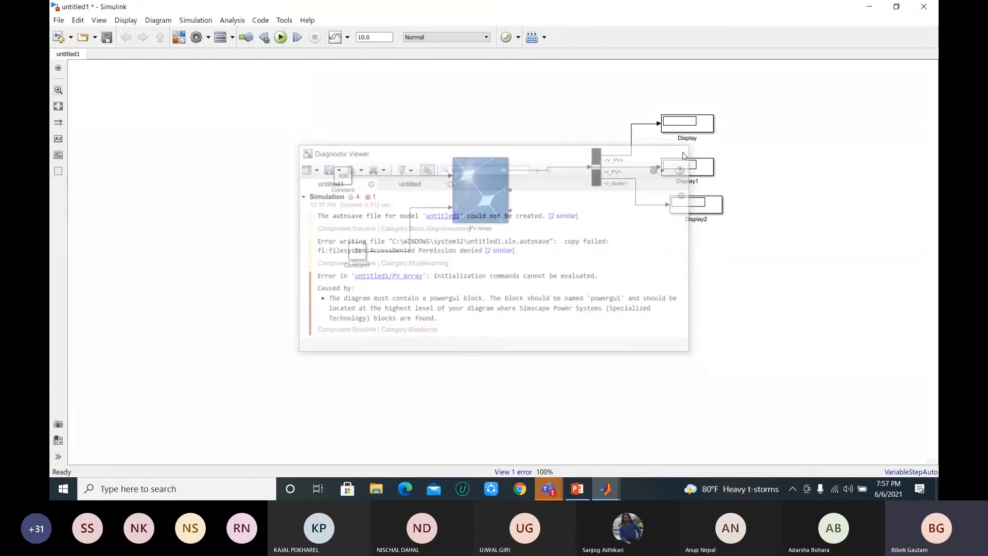
Step: Add a powergui block to the empty area above the Constant blocks
{"action": "type", "text": "power"}
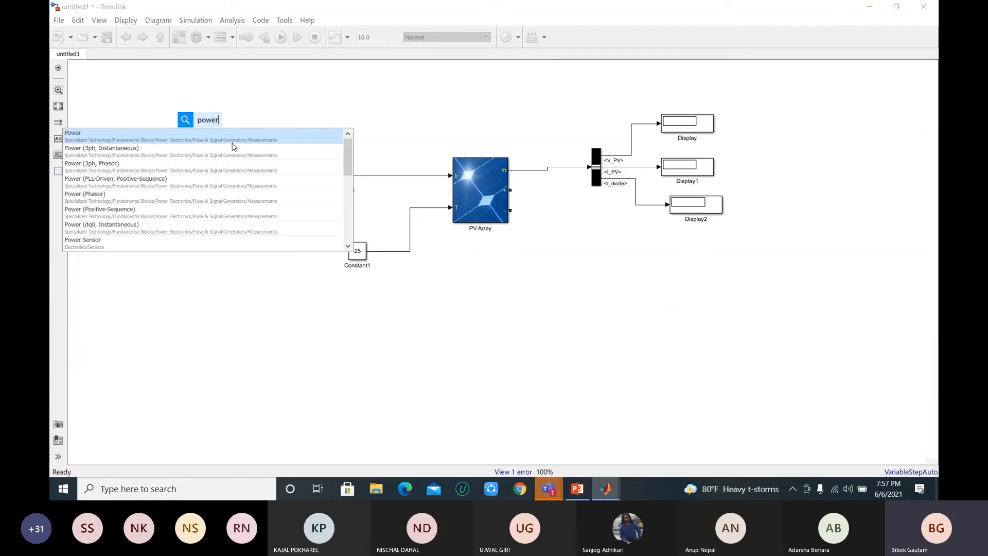
{"action": "type", "text": "gui"}
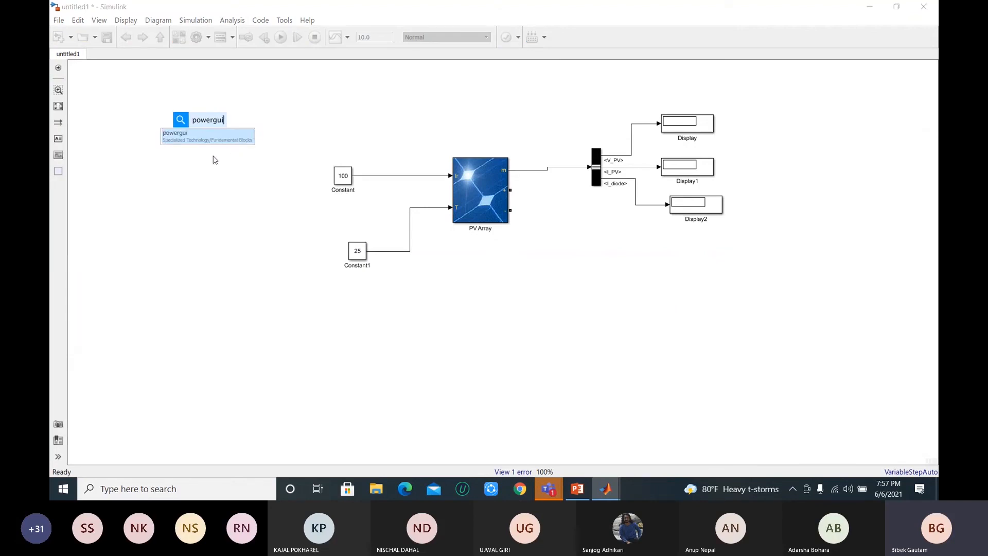
{"action": "left_click", "coordinate": [220, 136]}
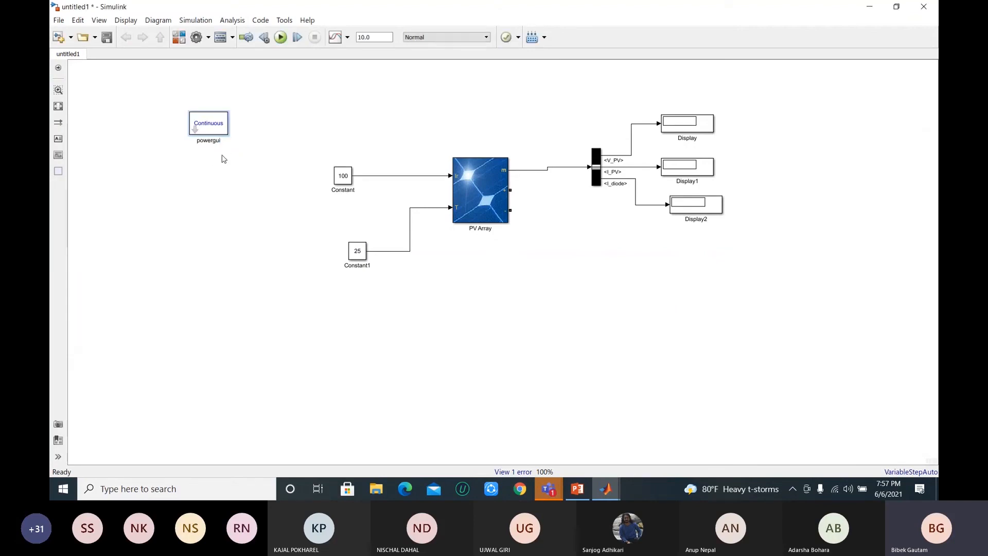
Step: Run the simulation with the powergui block in place, review the reported diagnostics and close the Diagnostic Viewer
{"action": "left_click", "coordinate": [289, 39]}
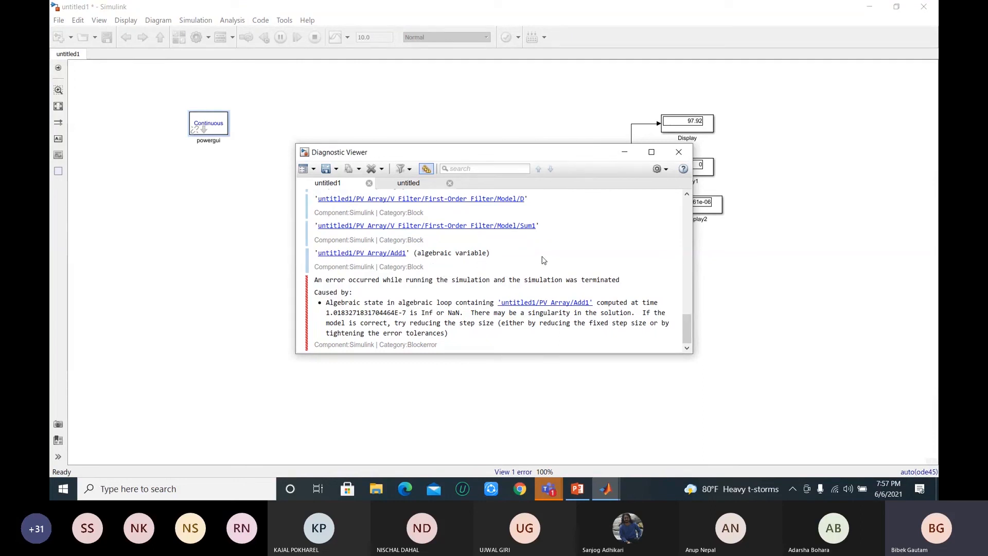
{"action": "scroll", "coordinate": [544, 259], "scroll_direction": "up", "scroll_amount": 1}
{"action": "scroll", "coordinate": [545, 260], "scroll_direction": "up", "scroll_amount": 1}
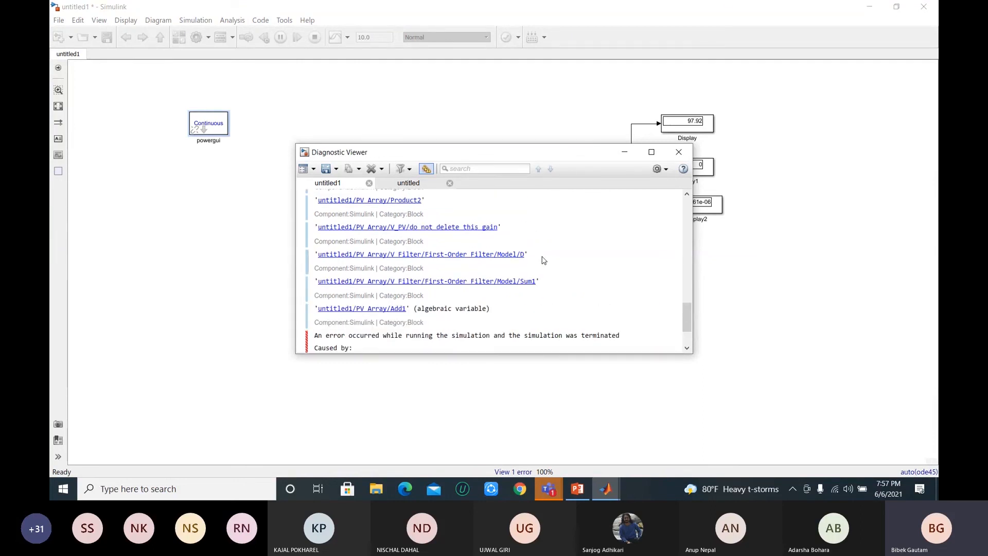
{"action": "scroll", "coordinate": [544, 260], "scroll_direction": "down", "scroll_amount": 2}
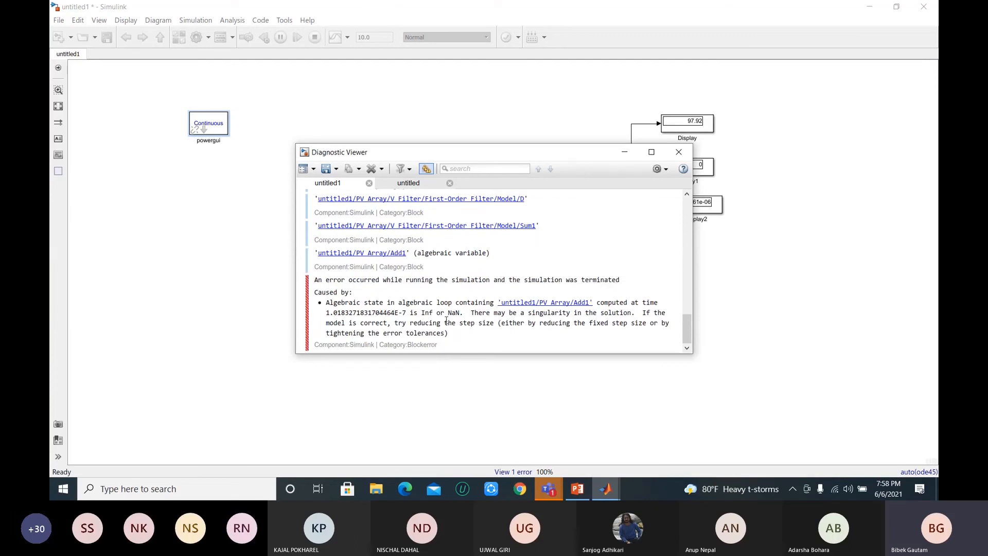
{"action": "left_click", "coordinate": [679, 152]}
{"action": "double_click", "coordinate": [220, 126]}
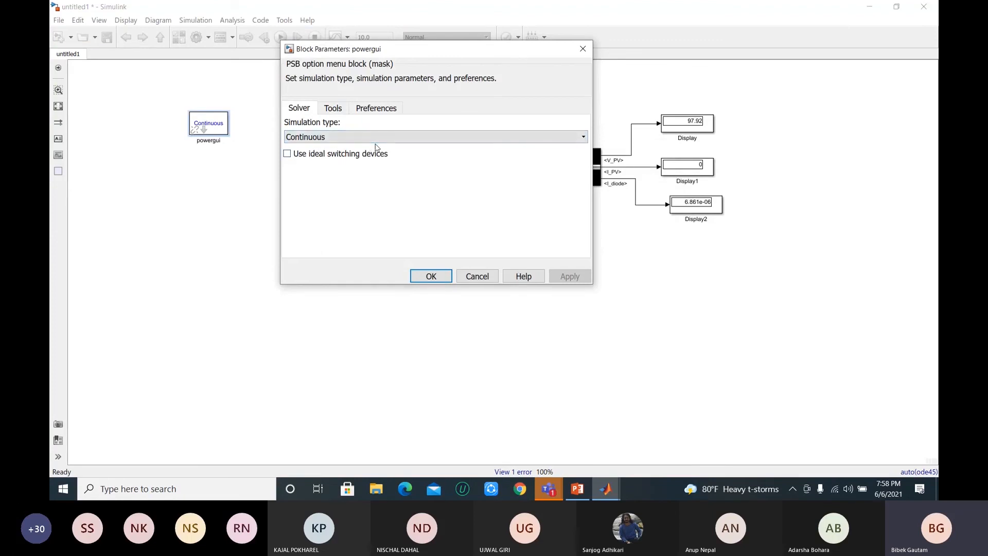
{"action": "left_click", "coordinate": [376, 138]}
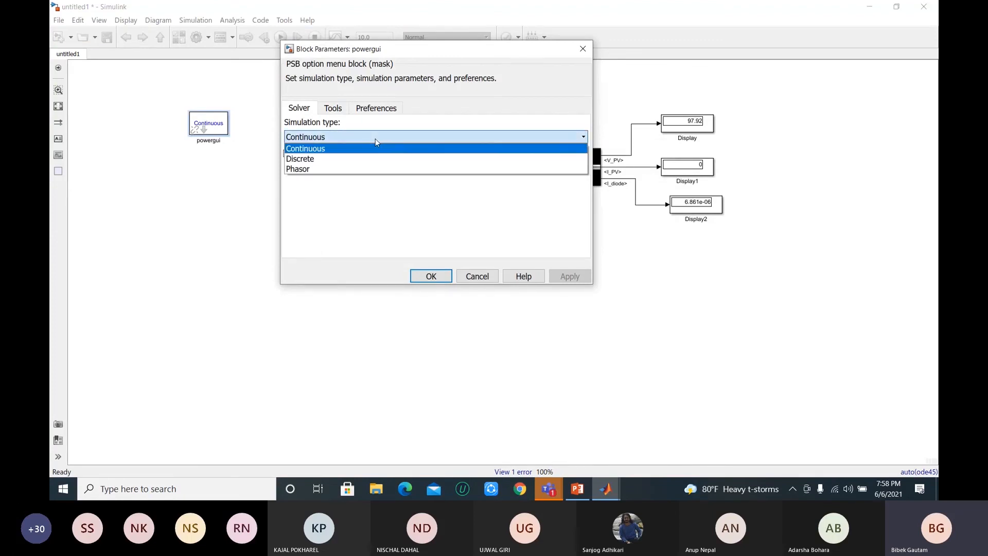
{"action": "left_click", "coordinate": [306, 160]}
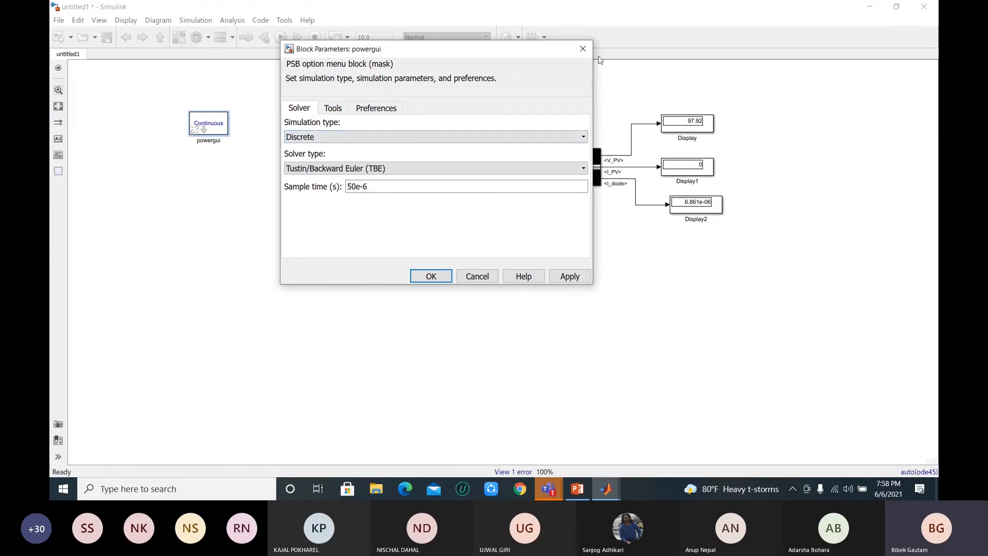
{"action": "left_click", "coordinate": [583, 49]}
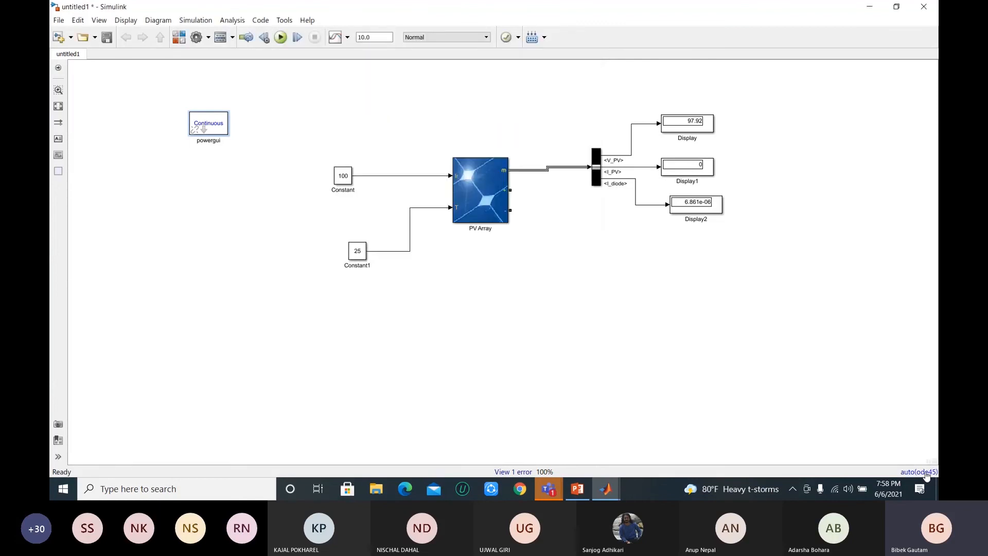
Step: Accept the suggested solver settings, ode45 with a max step size of 0.2, and open the model's configuration parameters
{"action": "mouse_move", "coordinate": [925, 469]}
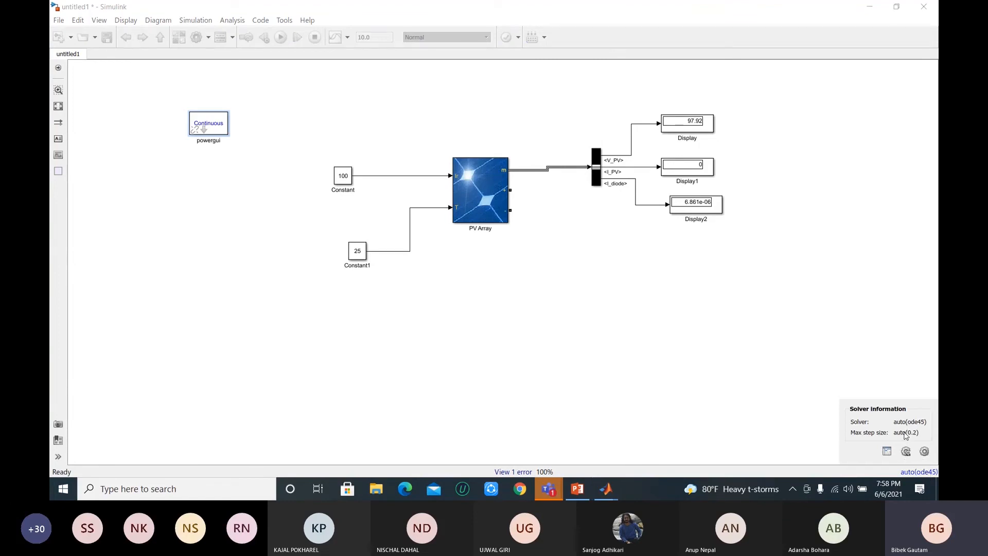
{"action": "left_click", "coordinate": [906, 452]}
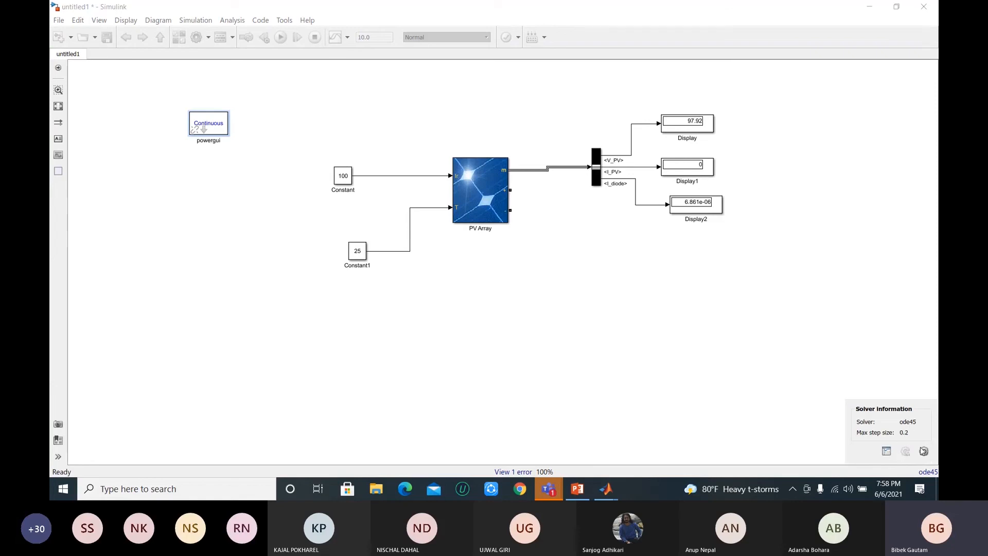
{"action": "left_click", "coordinate": [924, 452]}
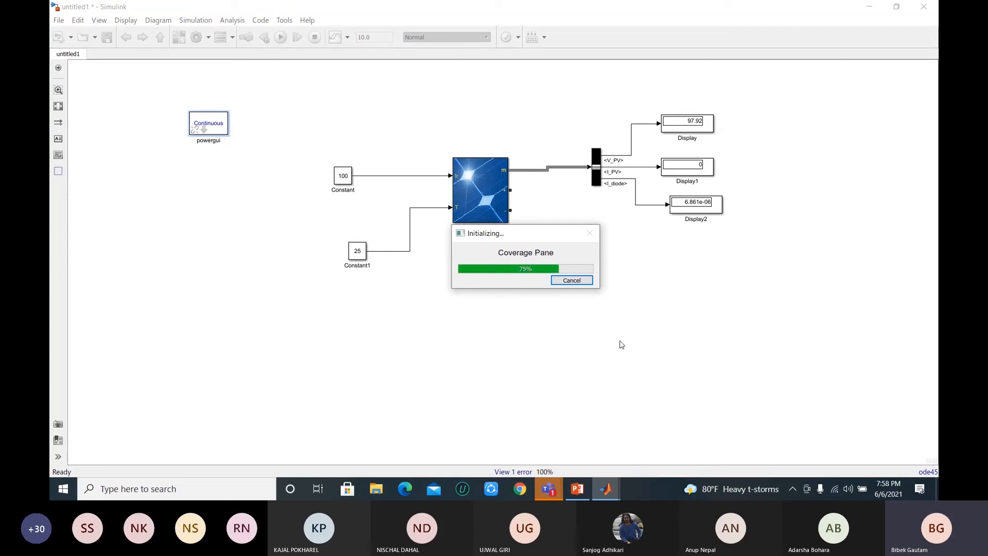
{"action": "left_click", "coordinate": [583, 284]}
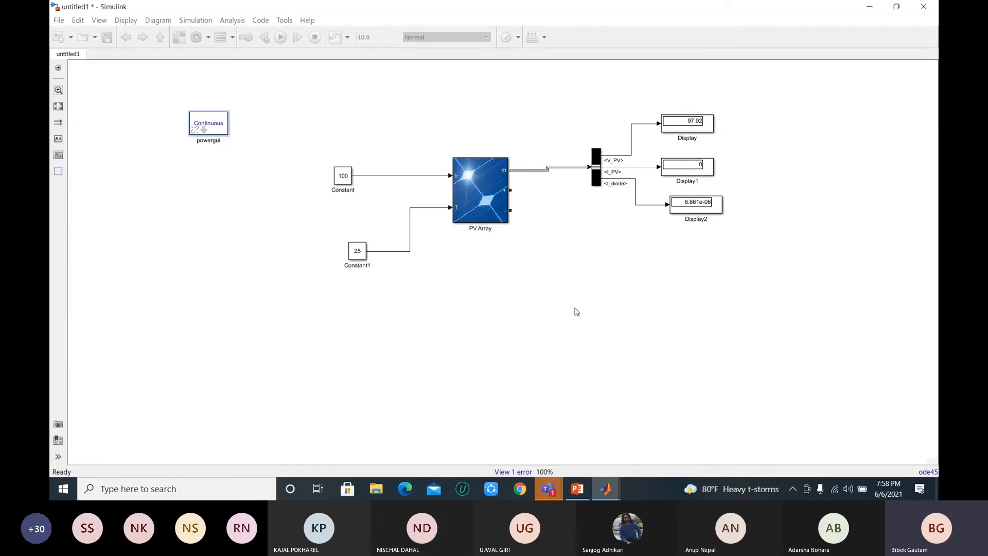
Step: Set the powergui simulation type to Discrete with a sample time of 50e-10 s and apply the settings
{"action": "double_click", "coordinate": [215, 127]}
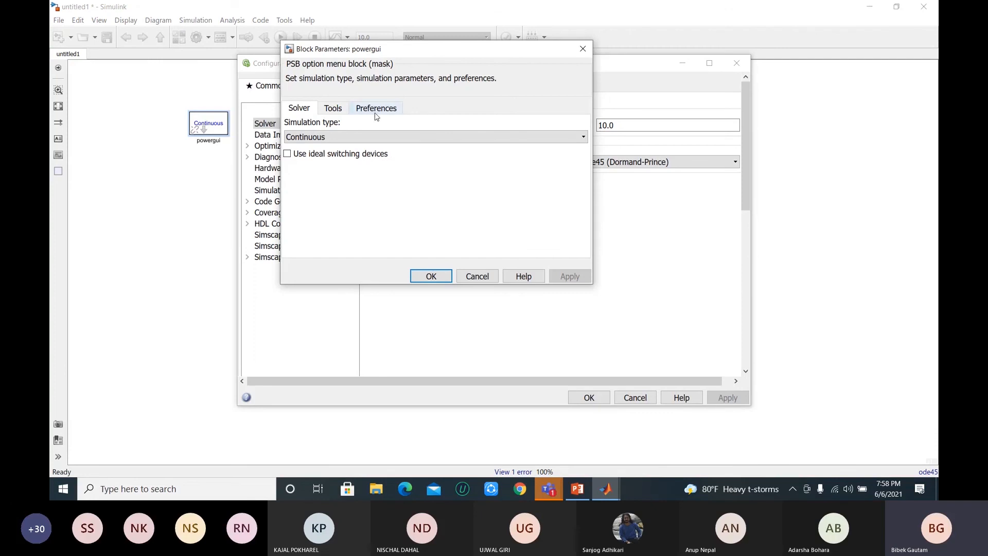
{"action": "left_click", "coordinate": [338, 136]}
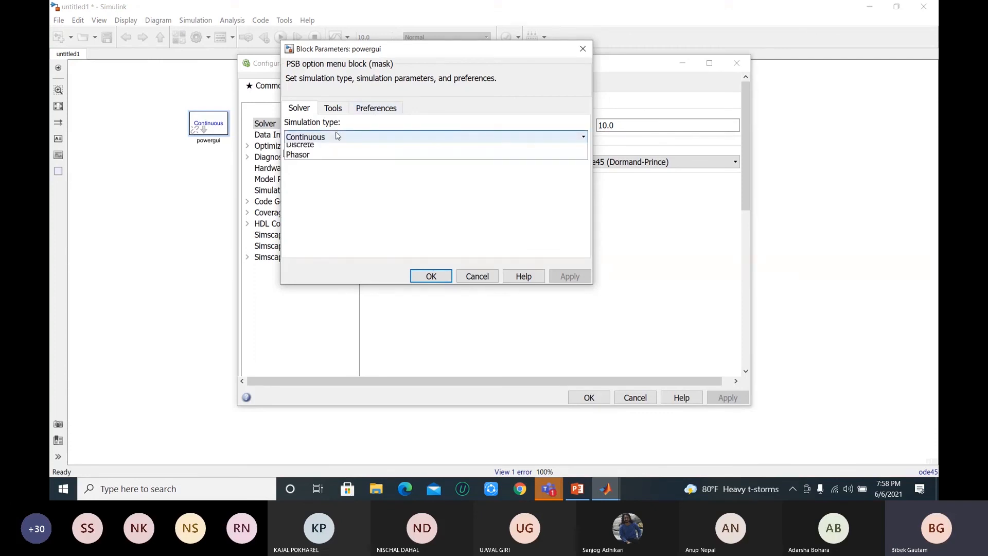
{"action": "left_click", "coordinate": [344, 145]}
{"action": "left_click", "coordinate": [375, 188]}
{"action": "left_click", "coordinate": [375, 188]}
{"action": "key", "text": "BackSpace"}
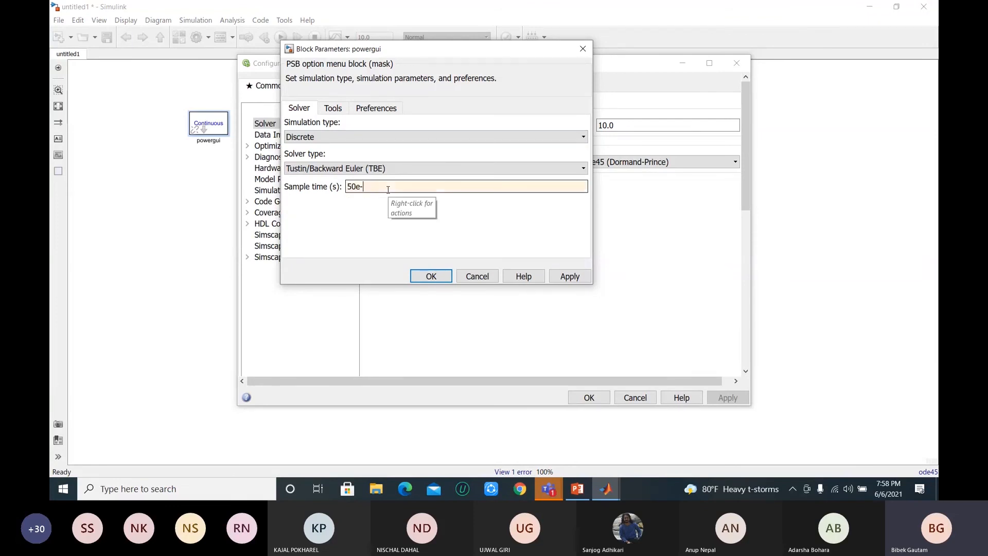
{"action": "type", "text": "10"}
{"action": "left_click", "coordinate": [570, 277]}
{"action": "left_click", "coordinate": [438, 276]}
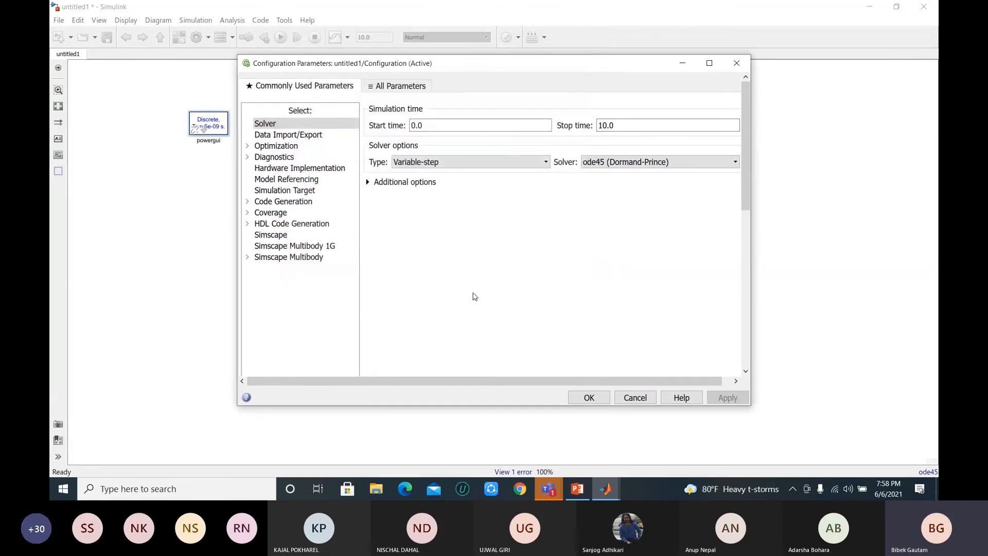
Step: Confirm the configuration parameters and run the simulation with the discrete powergui settings
{"action": "left_click", "coordinate": [599, 400]}
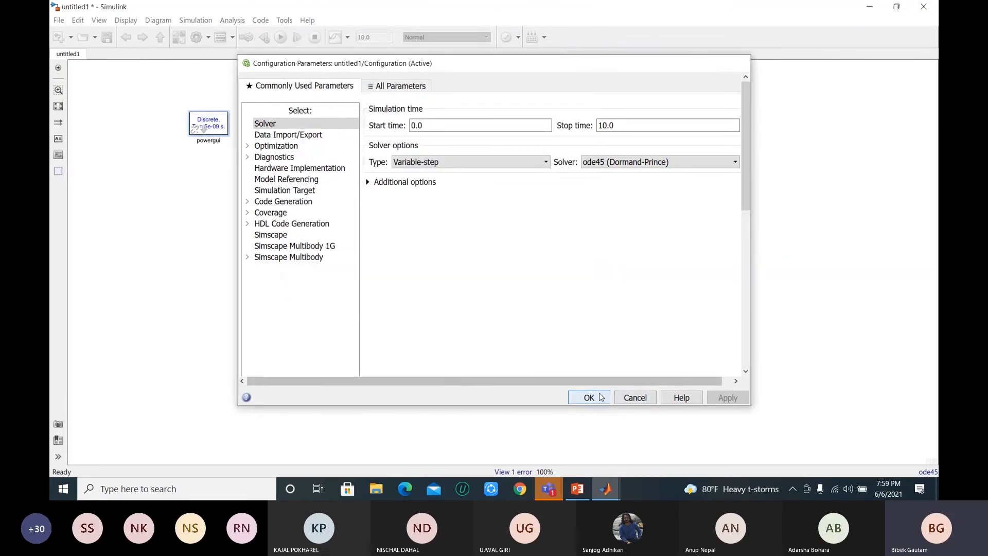
{"action": "left_click", "coordinate": [280, 39]}
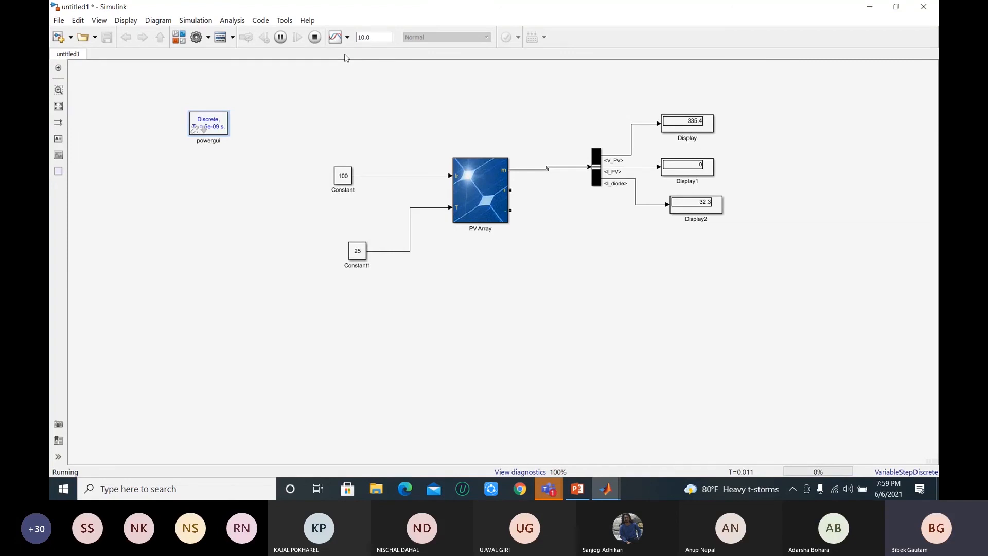
Step: Add a Voltage Measurement block below the Bus Selector and wire its inputs to the PV Array's positive and negative terminals
{"action": "left_click", "coordinate": [565, 274]}
{"action": "double_click", "coordinate": [565, 274]}
{"action": "type", "text": "voltage"}
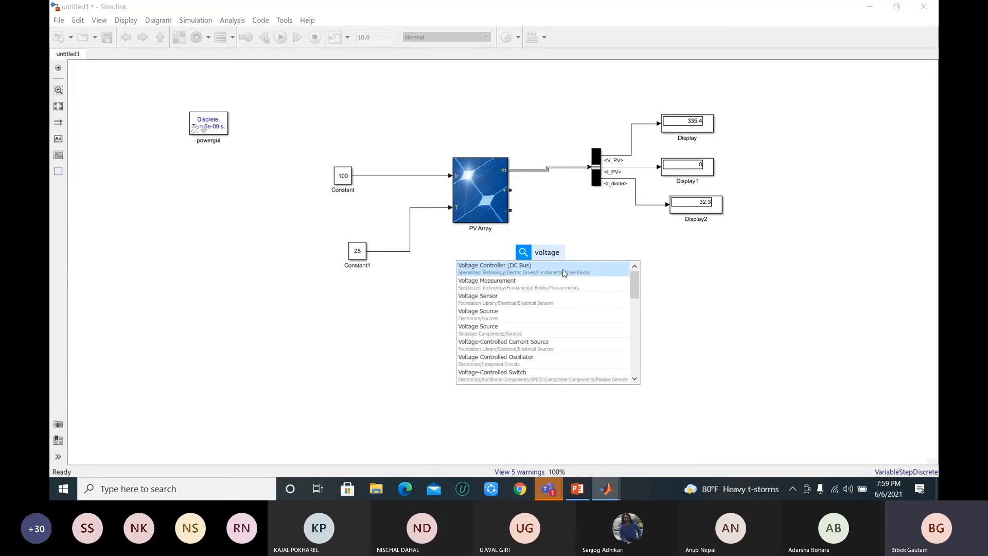
{"action": "left_click", "coordinate": [535, 287]}
{"action": "left_click_drag", "start_coordinate": [545, 264], "coordinate": [511, 191]}
{"action": "left_click_drag", "start_coordinate": [565, 251], "coordinate": [511, 211]}
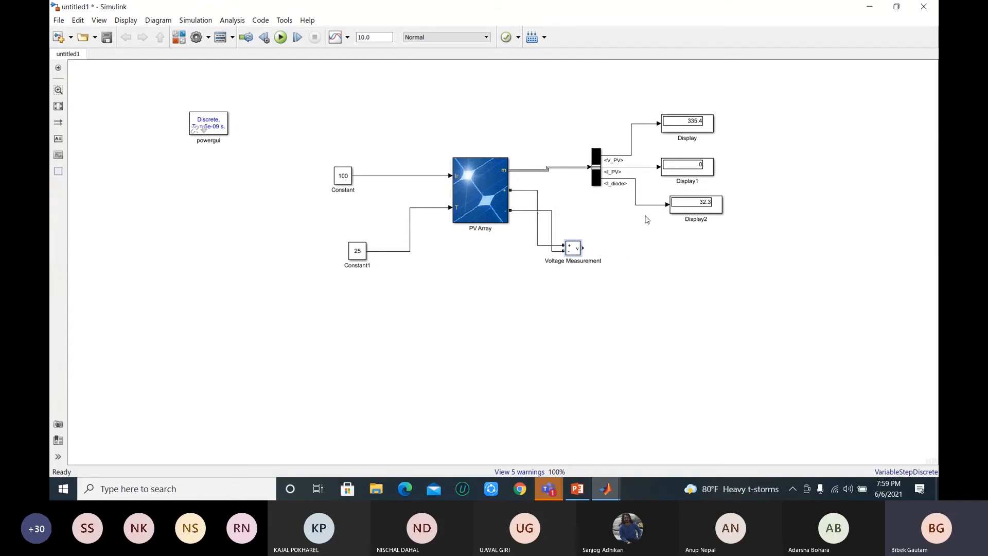
Step: Add another copy of the Display block, connect it to the Voltage Measurement output and run the simulation
{"action": "left_click", "coordinate": [691, 210]}
{"action": "left_click", "coordinate": [639, 256]}
{"action": "key", "text": "ctrl+v"}
{"action": "left_click", "coordinate": [635, 261]}
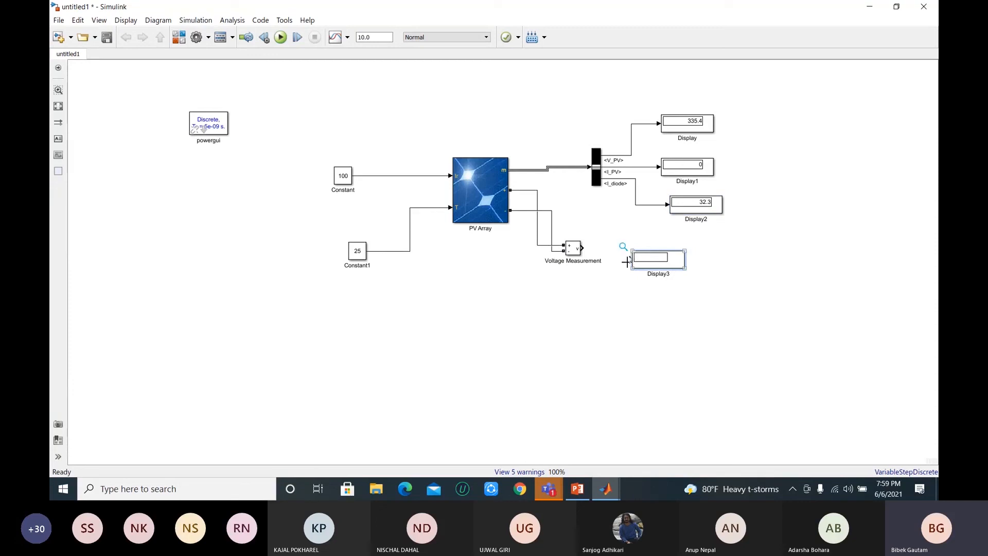
{"action": "left_click_drag", "start_coordinate": [629, 260], "coordinate": [582, 248]}
{"action": "left_click", "coordinate": [281, 37]}
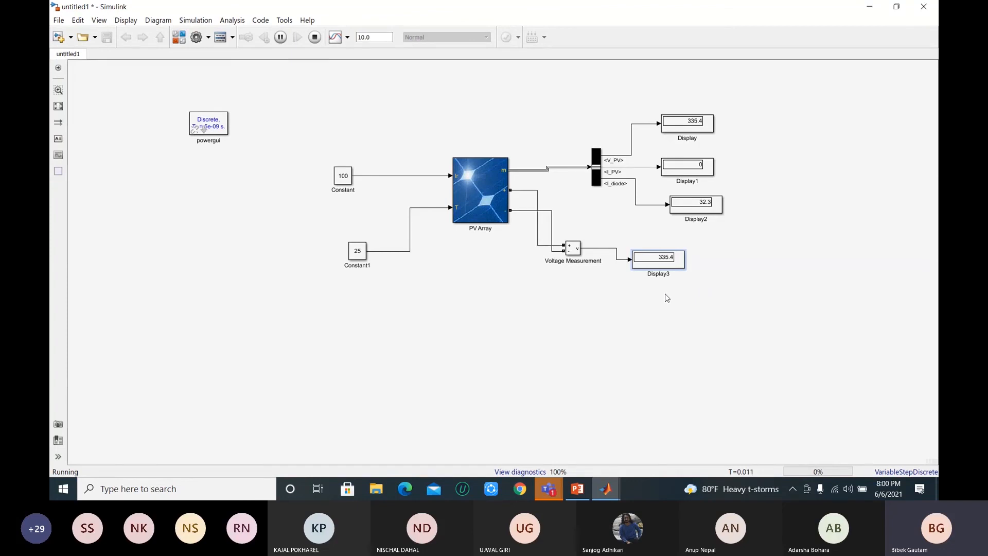
Step: Open the PV Array block's parameters and plot the array's I-V and P-V characteristics at 1000 W/m2 for cell temperatures of 45 and 25 deg. C
{"action": "left_click_drag", "start_coordinate": [668, 295], "coordinate": [539, 297]}
{"action": "left_click", "coordinate": [493, 190]}
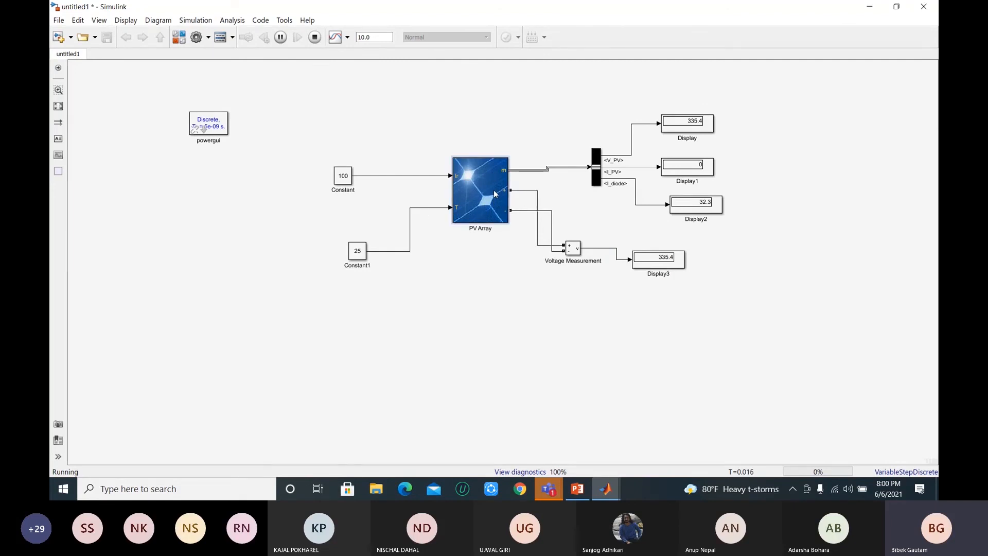
{"action": "double_click", "coordinate": [478, 208]}
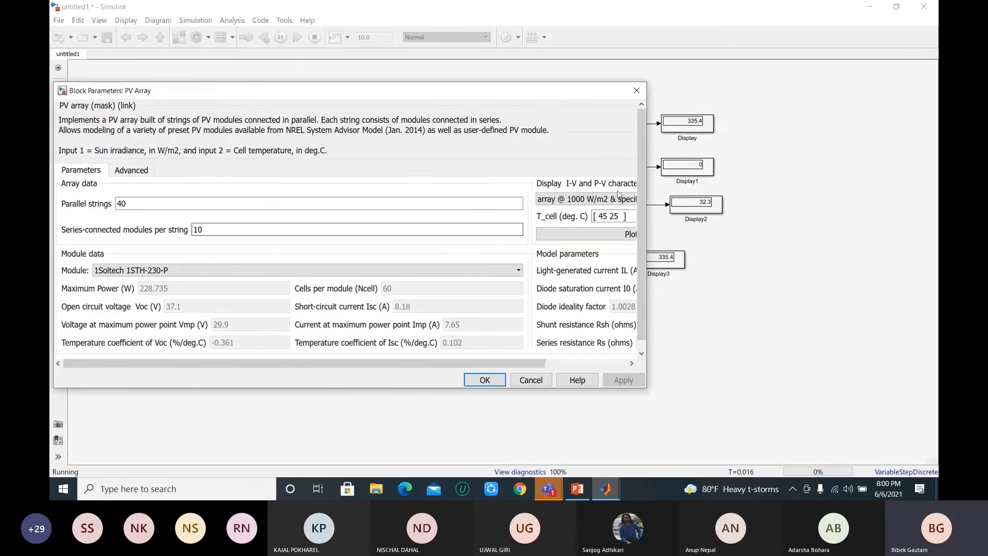
{"action": "left_click", "coordinate": [631, 363]}
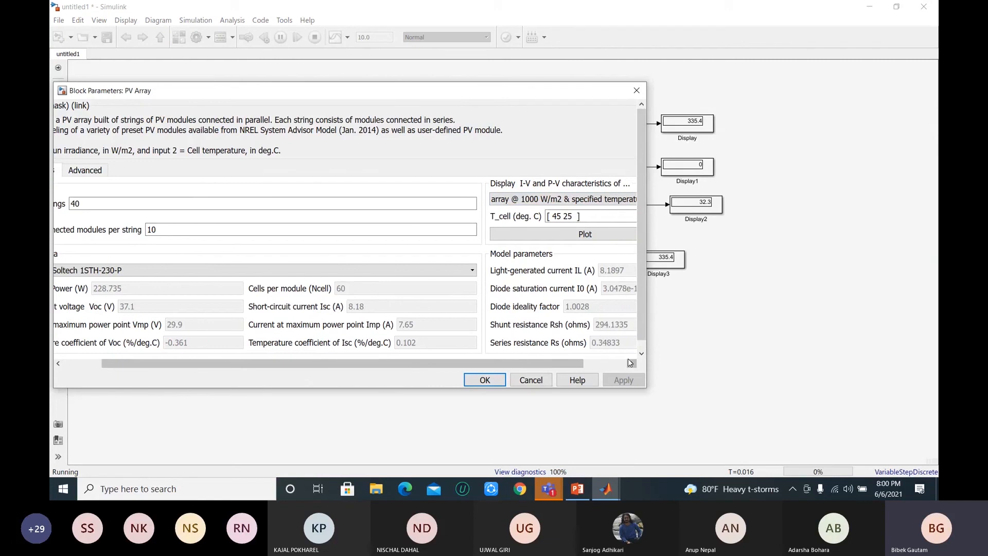
{"action": "left_click", "coordinate": [585, 235]}
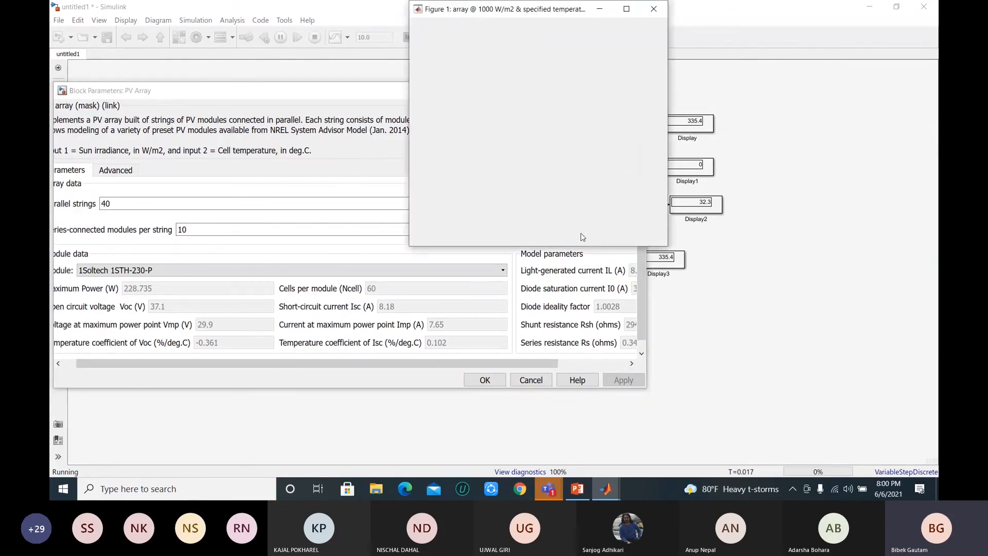
Step: Check the MATLAB Workshop meeting in Microsoft Teams, then return to MATLAB's characteristics figure and the PV Array parameters
{"action": "left_click", "coordinate": [550, 490]}
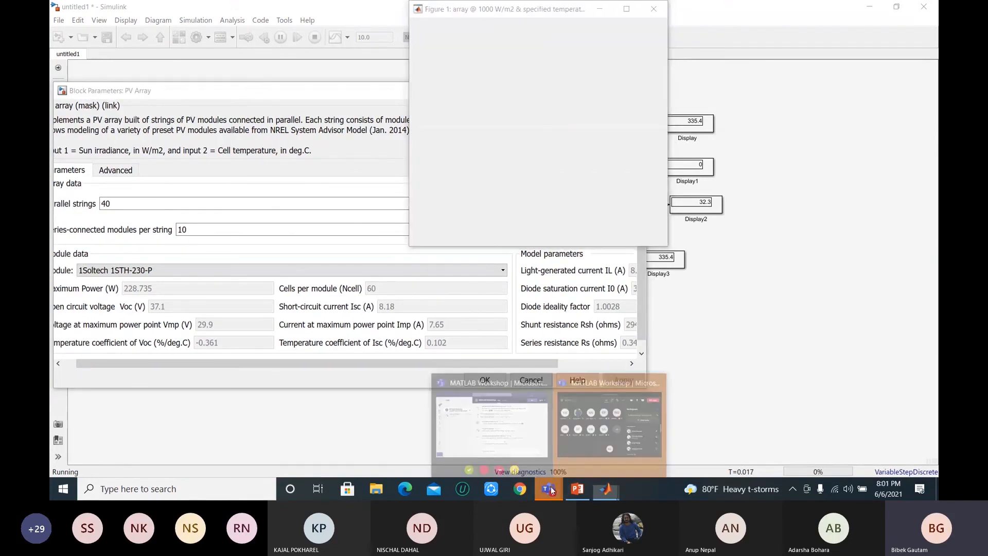
{"action": "left_click", "coordinate": [584, 426]}
{"action": "left_click", "coordinate": [606, 489]}
{"action": "left_click", "coordinate": [854, 456]}
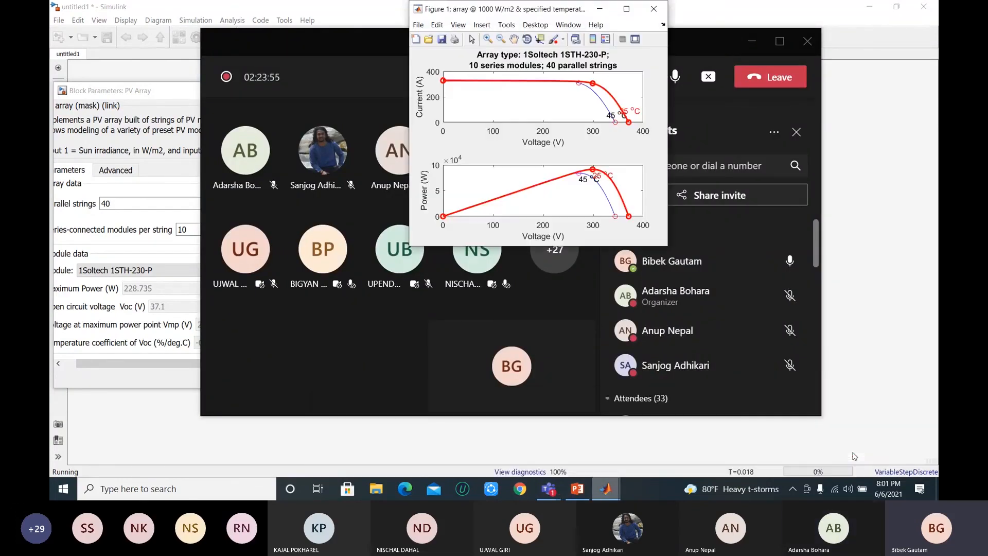
{"action": "left_click", "coordinate": [142, 382]}
{"action": "left_click", "coordinate": [506, 10]}
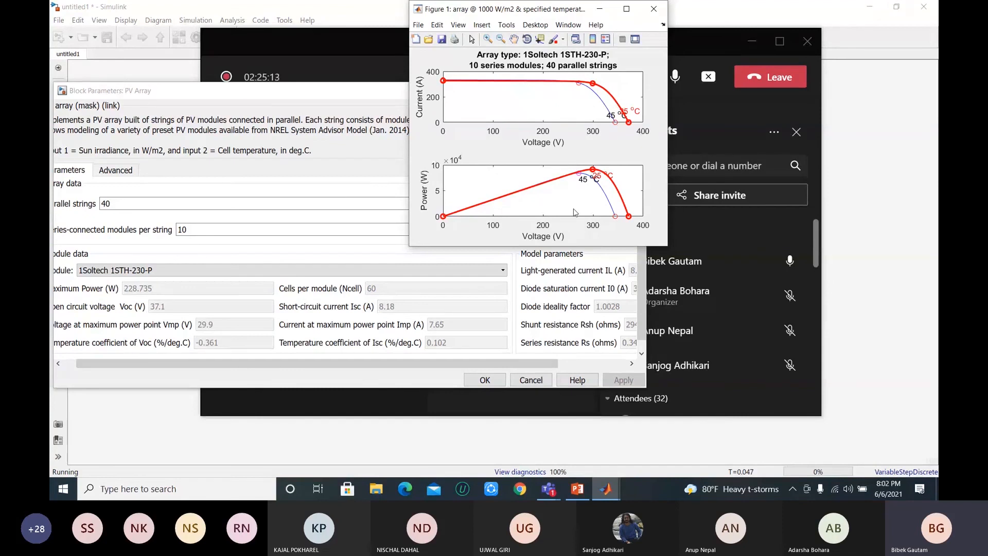
Step: Close the temperature figure, widen the PV Array dialog and plot the characteristics of one module @ 25 deg.C & specified irradiances
{"action": "left_click", "coordinate": [654, 8]}
{"action": "left_click_drag", "start_coordinate": [646, 220], "coordinate": [767, 220]}
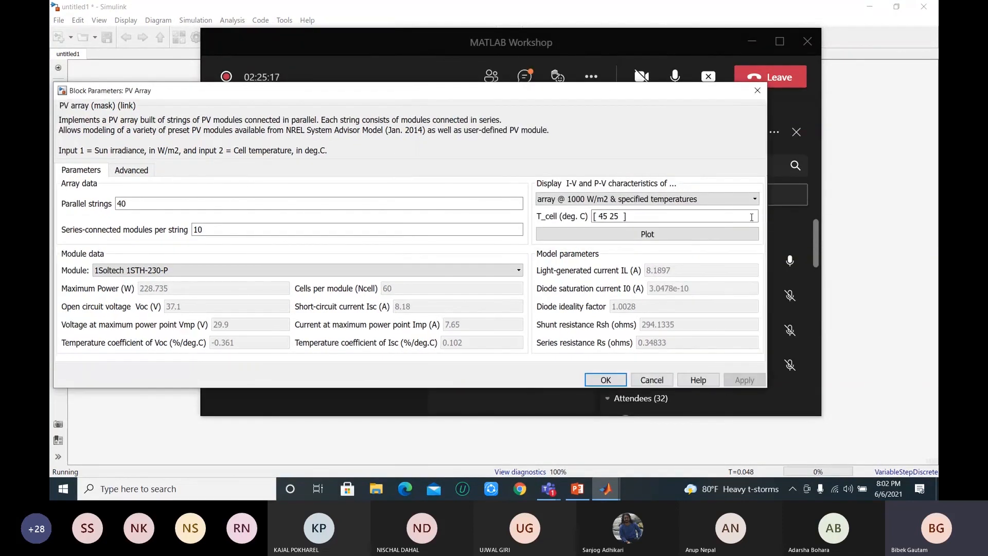
{"action": "left_click", "coordinate": [750, 199]}
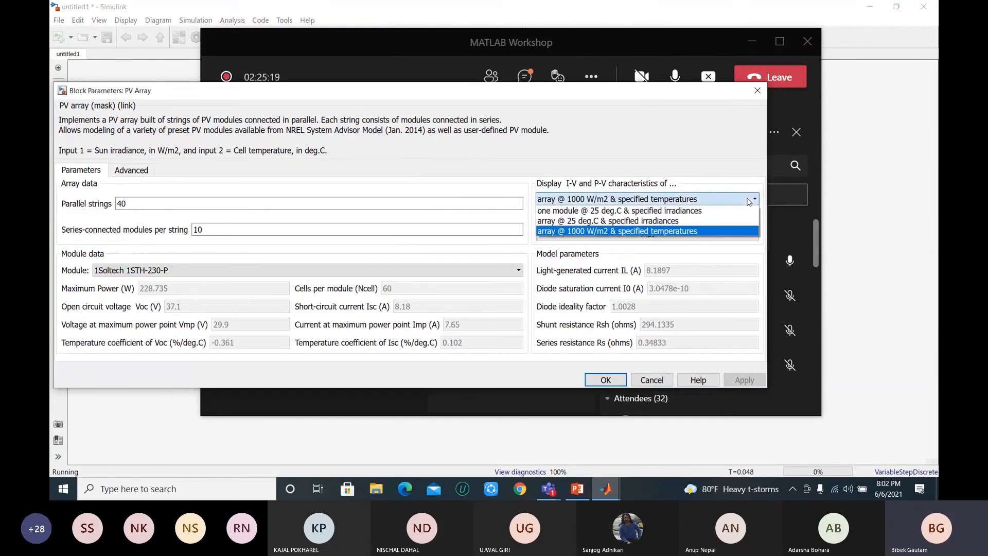
{"action": "left_click", "coordinate": [637, 212]}
{"action": "left_click", "coordinate": [647, 235]}
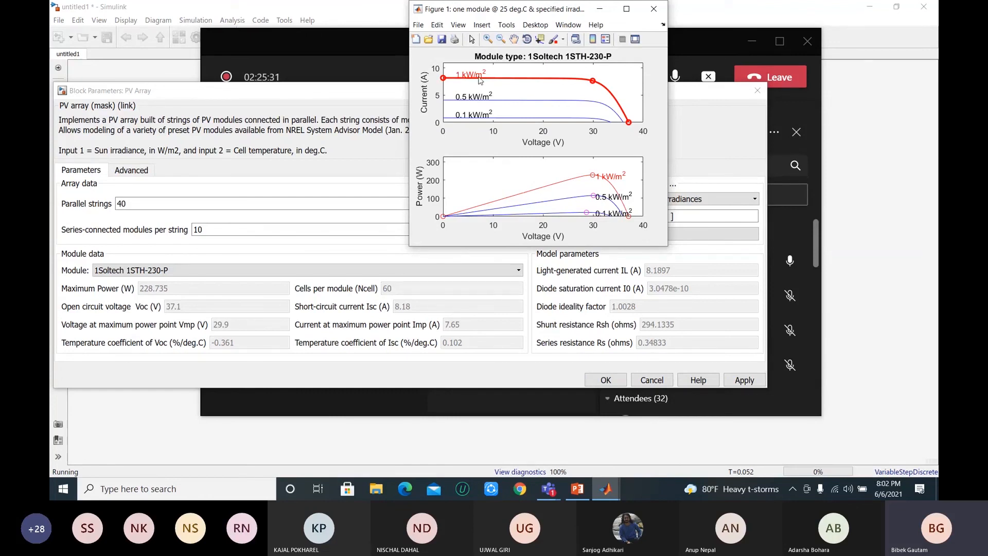
{"action": "left_click", "coordinate": [836, 489]}
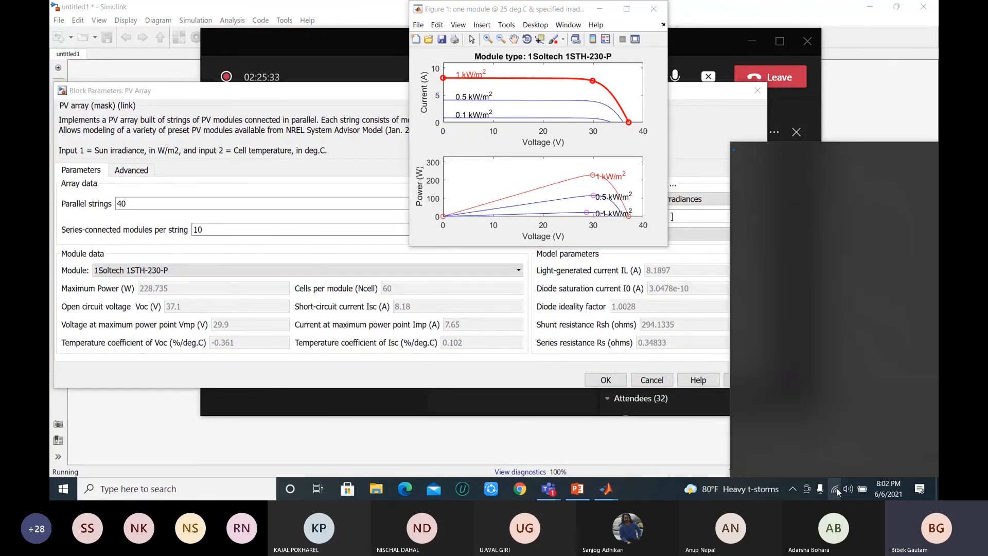
{"action": "left_click", "coordinate": [837, 488]}
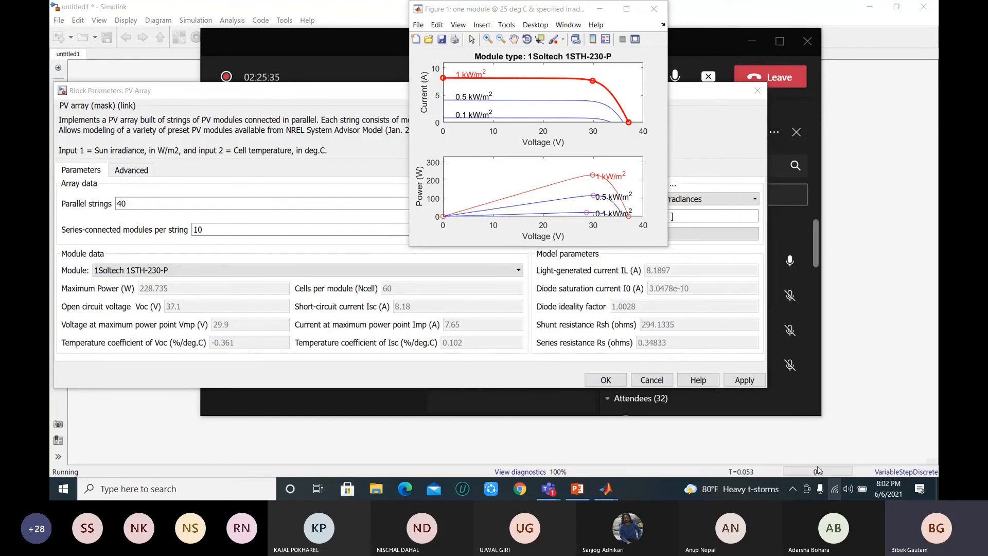